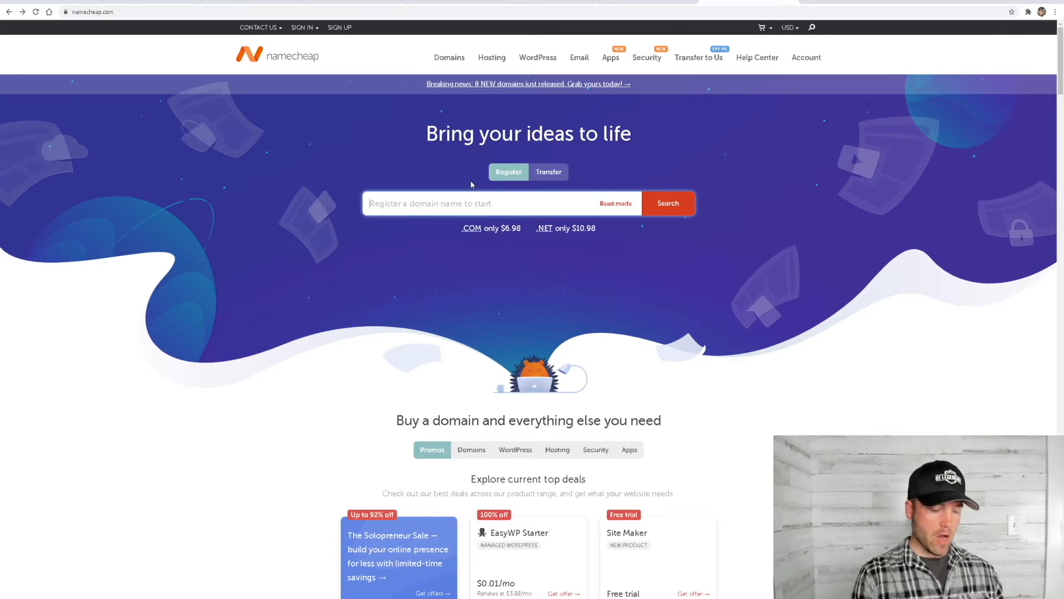
Search for the domain garrettmentors and add garrettmentors.com to the cart
{"action": "type", "text": "garrett"}
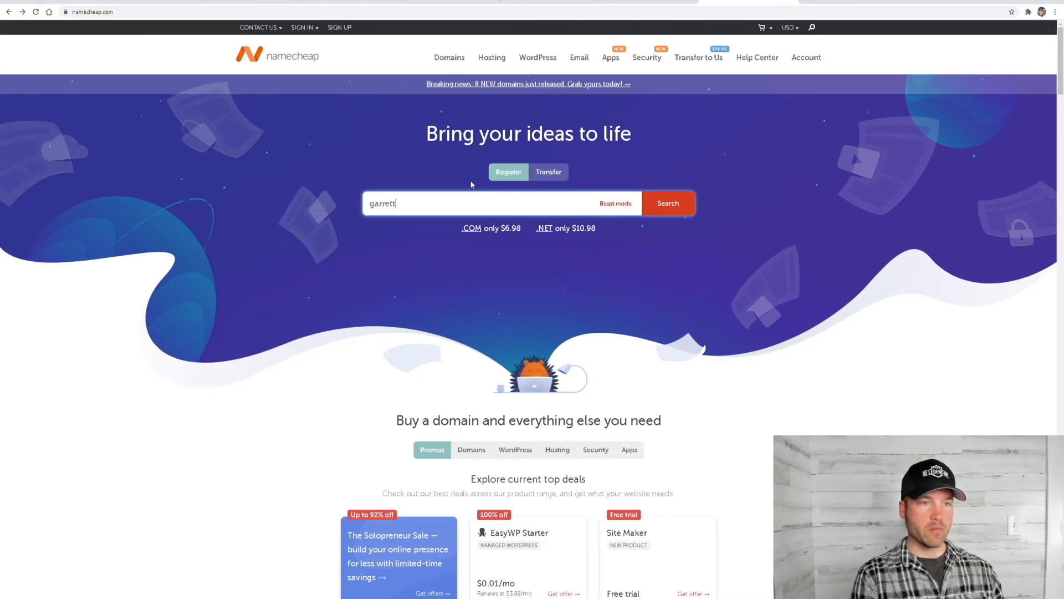
{"action": "type", "text": "mentors"}
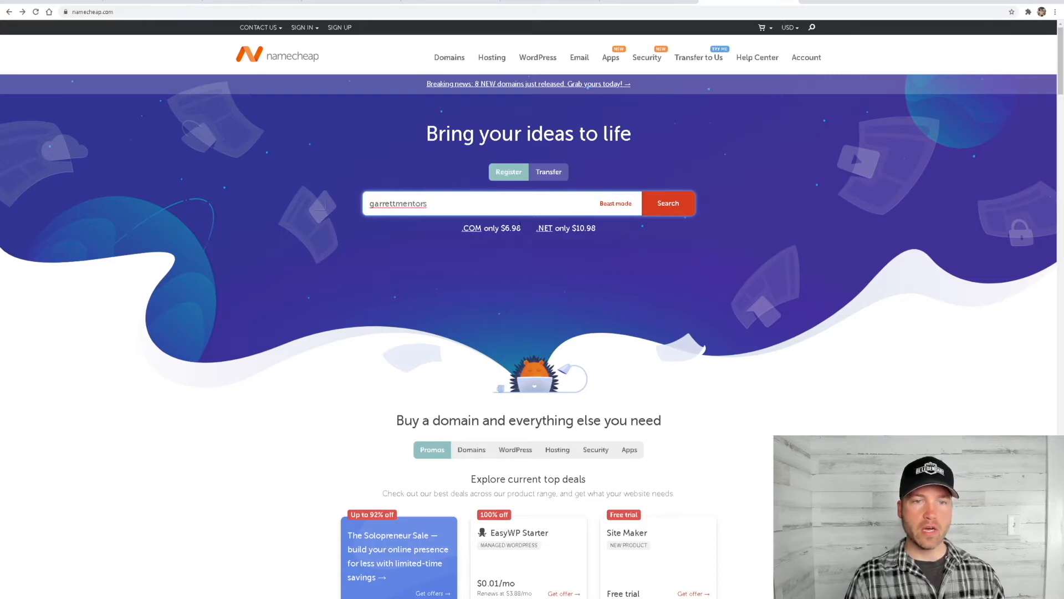
{"action": "left_click", "coordinate": [670, 210]}
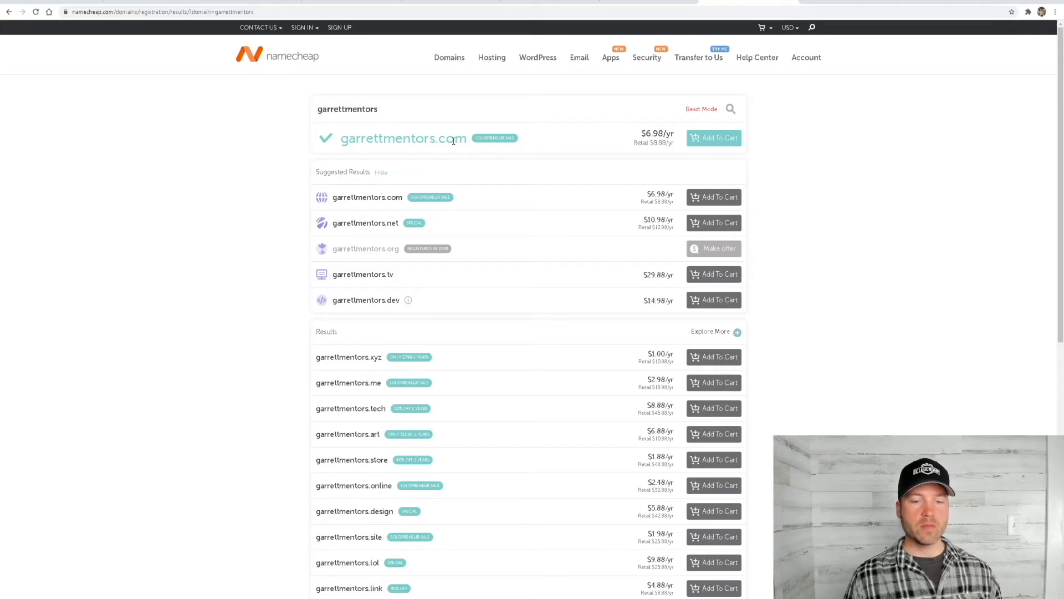
{"action": "left_click", "coordinate": [715, 139]}
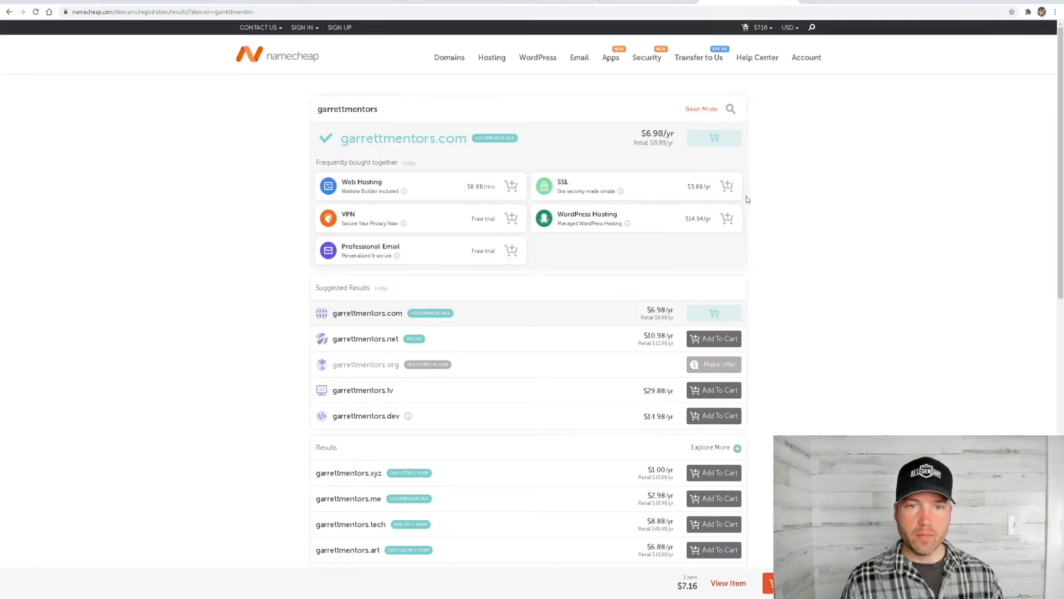
Add SSL and the Professional Email free trial to the order and open the shopping cart
{"action": "left_click", "coordinate": [728, 186]}
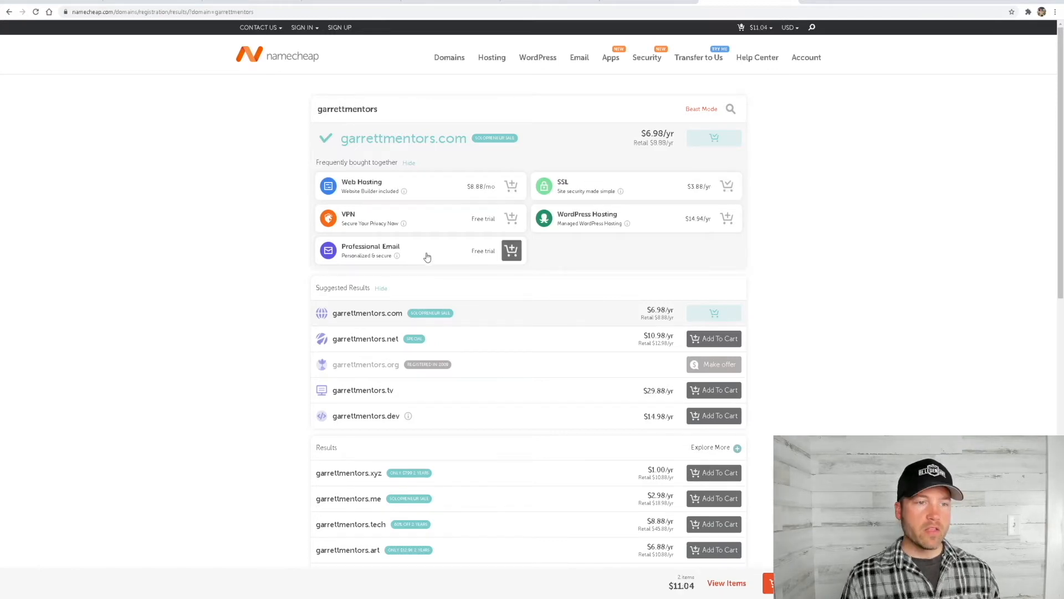
{"action": "left_click", "coordinate": [464, 255]}
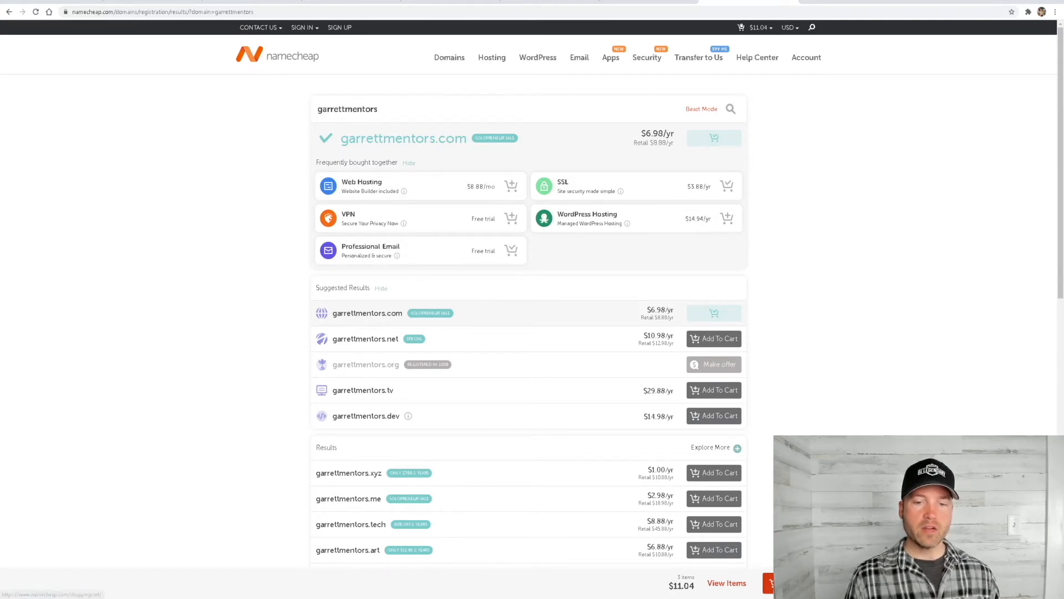
{"action": "left_click", "coordinate": [769, 582]}
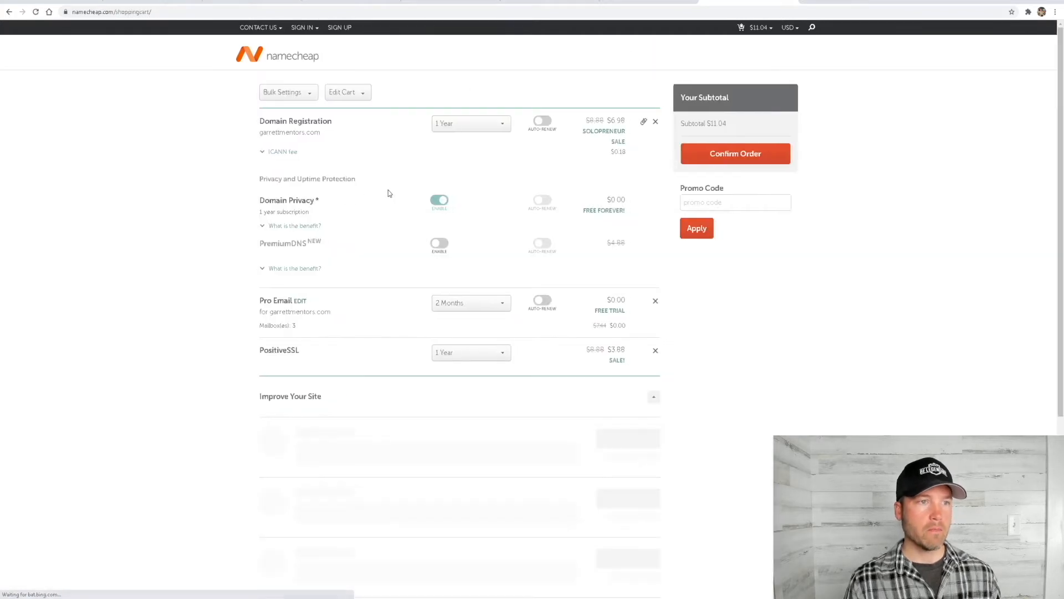
Try a 10-year term for the domain registration, and return it to 1 year
{"action": "left_click", "coordinate": [493, 124]}
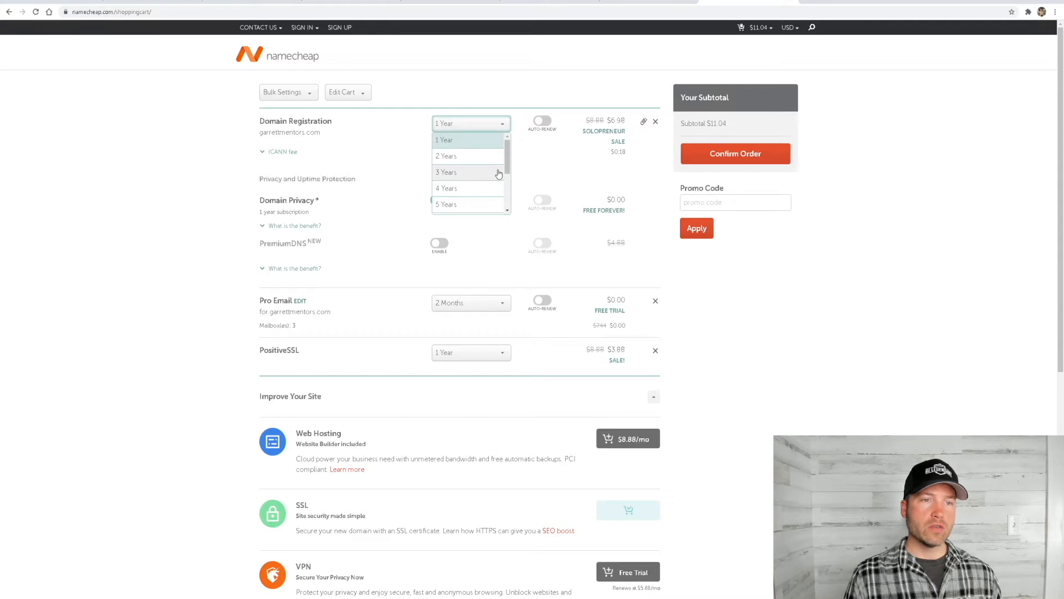
{"action": "scroll", "coordinate": [480, 186], "scroll_direction": "down", "scroll_amount": 3}
{"action": "left_click", "coordinate": [460, 206]}
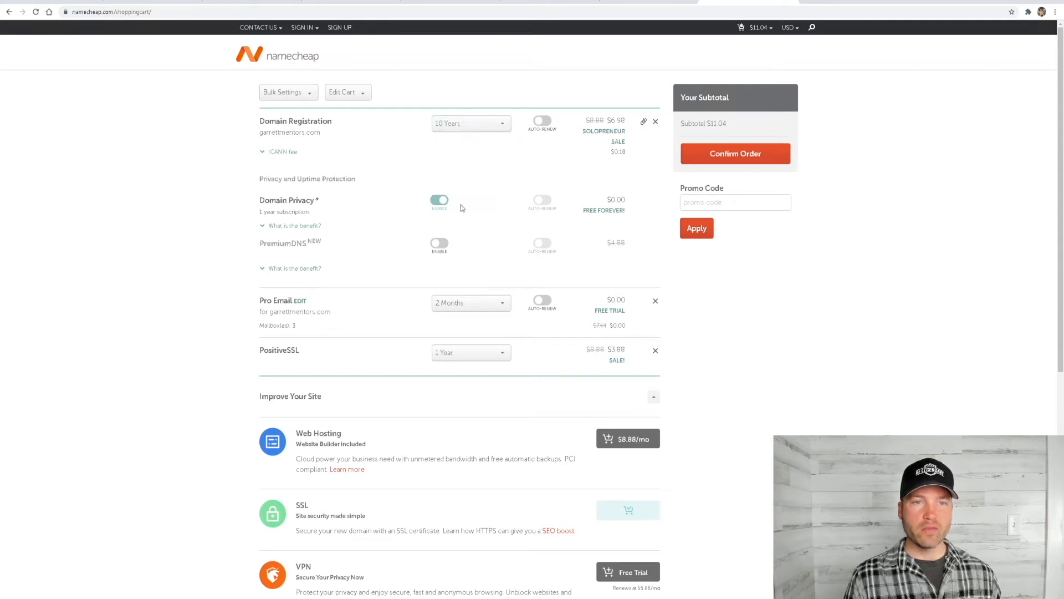
{"action": "left_click", "coordinate": [504, 125]}
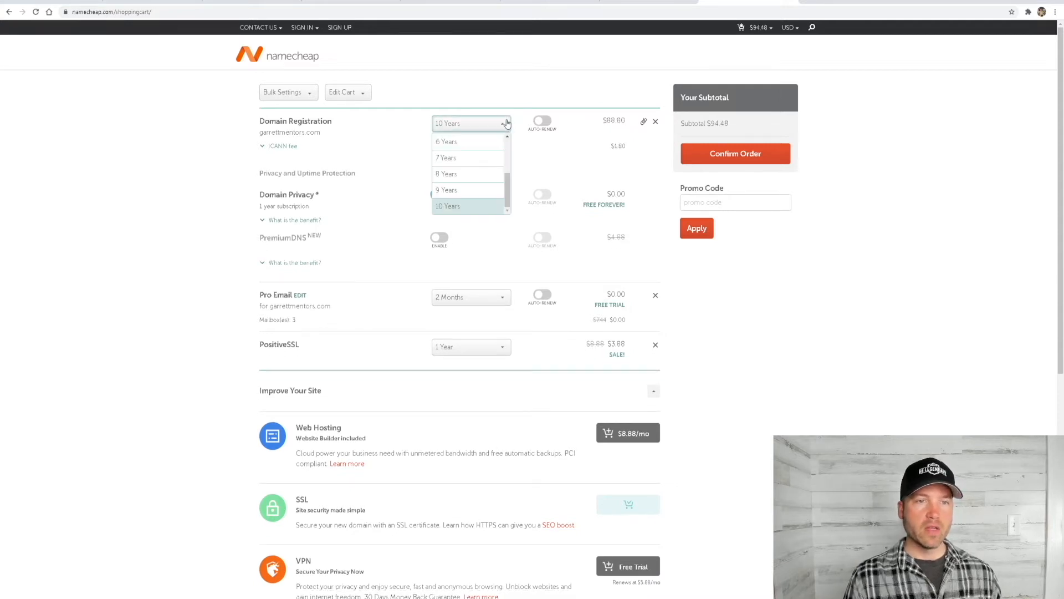
{"action": "left_click", "coordinate": [462, 140]}
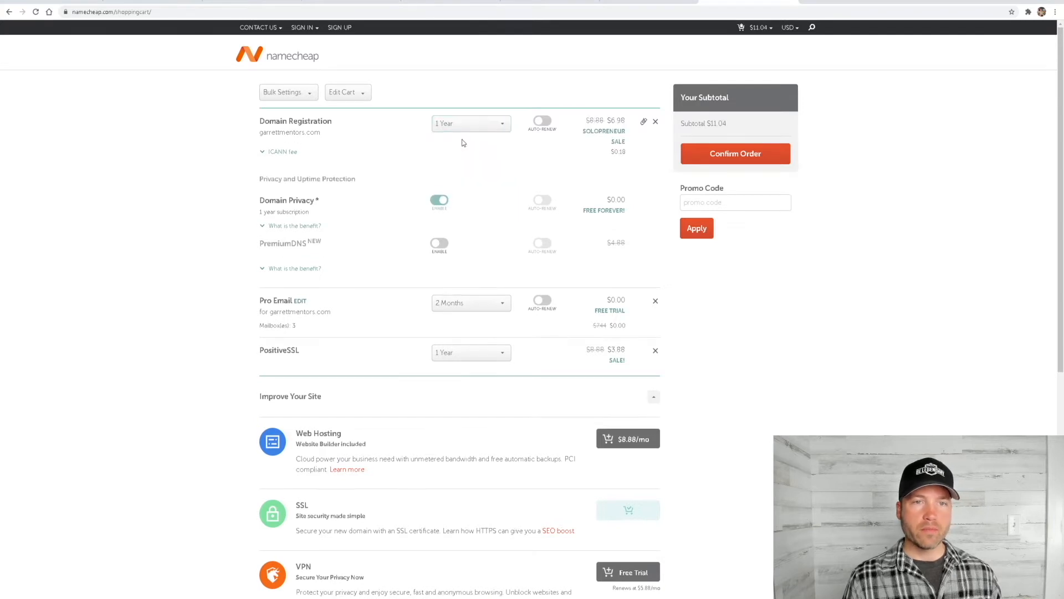
Turn on auto-renew for the domain registration, and briefly enable PremiumDNS before disabling it again
{"action": "left_click", "coordinate": [543, 123]}
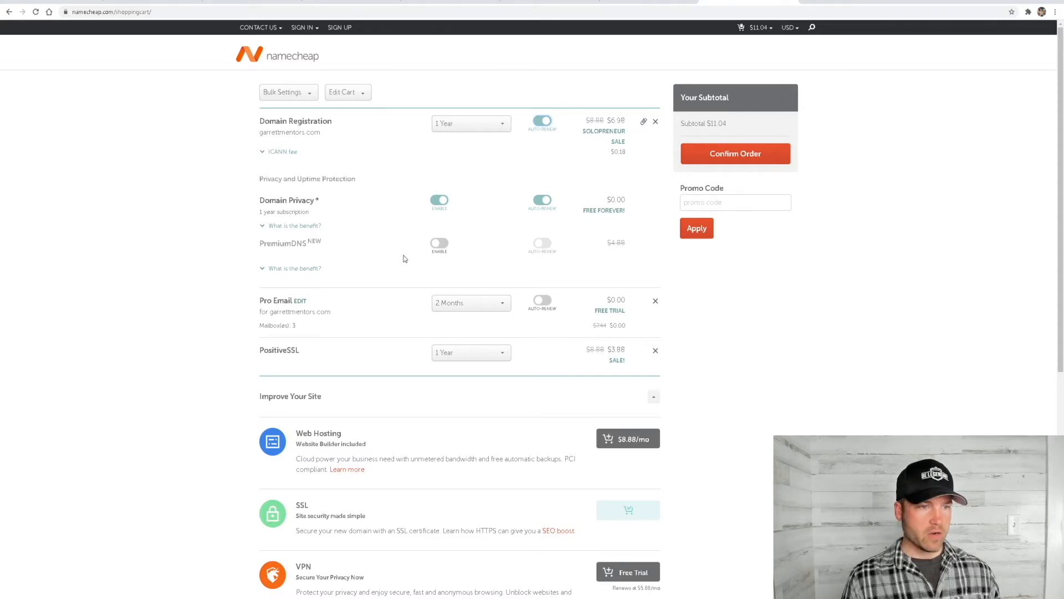
{"action": "left_click", "coordinate": [439, 244]}
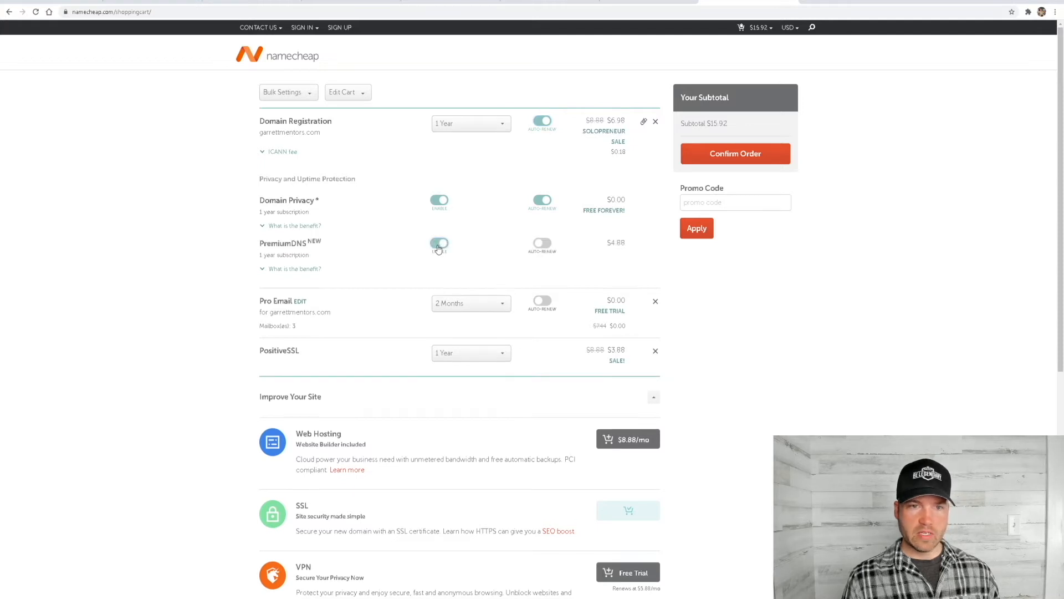
{"action": "left_click", "coordinate": [438, 245]}
Try a 1-year term for the Pro Email plan, and return it to 2 months
{"action": "scroll", "coordinate": [504, 245], "scroll_direction": "down", "scroll_amount": 2}
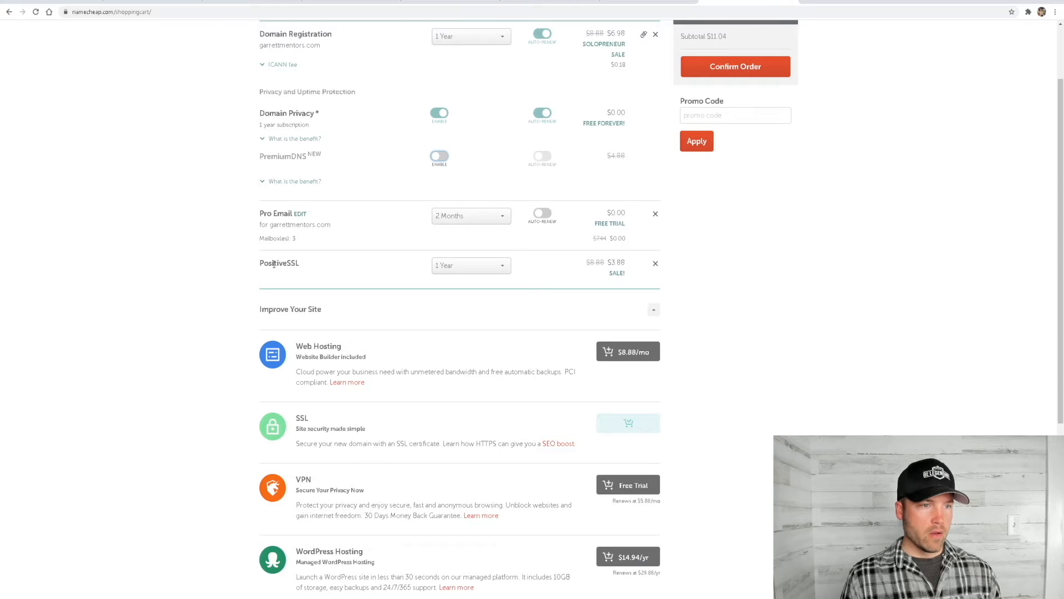
{"action": "left_click", "coordinate": [471, 217]}
{"action": "left_click", "coordinate": [451, 253]}
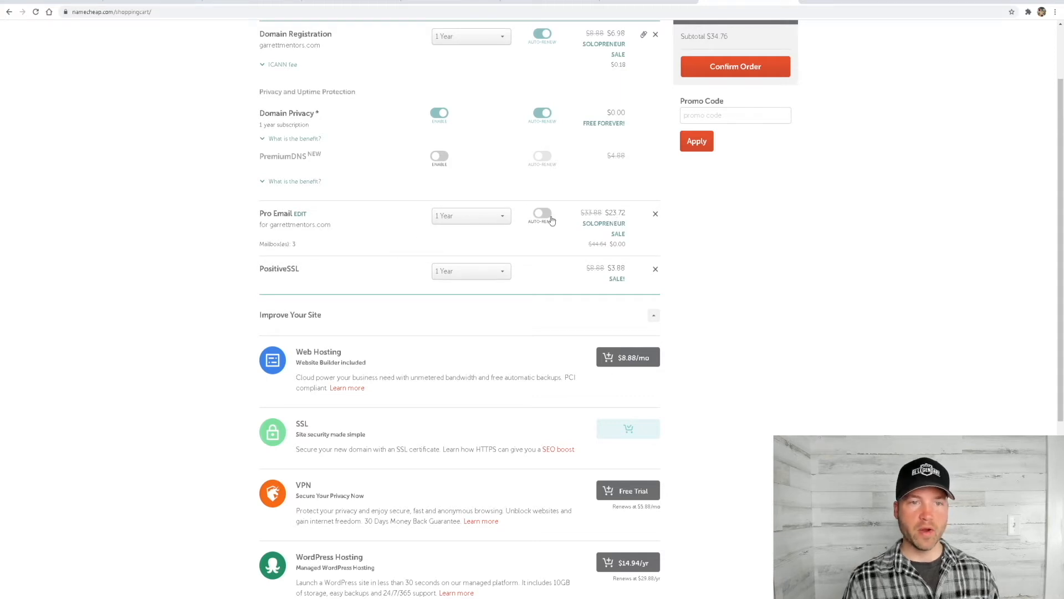
{"action": "left_click", "coordinate": [493, 219]}
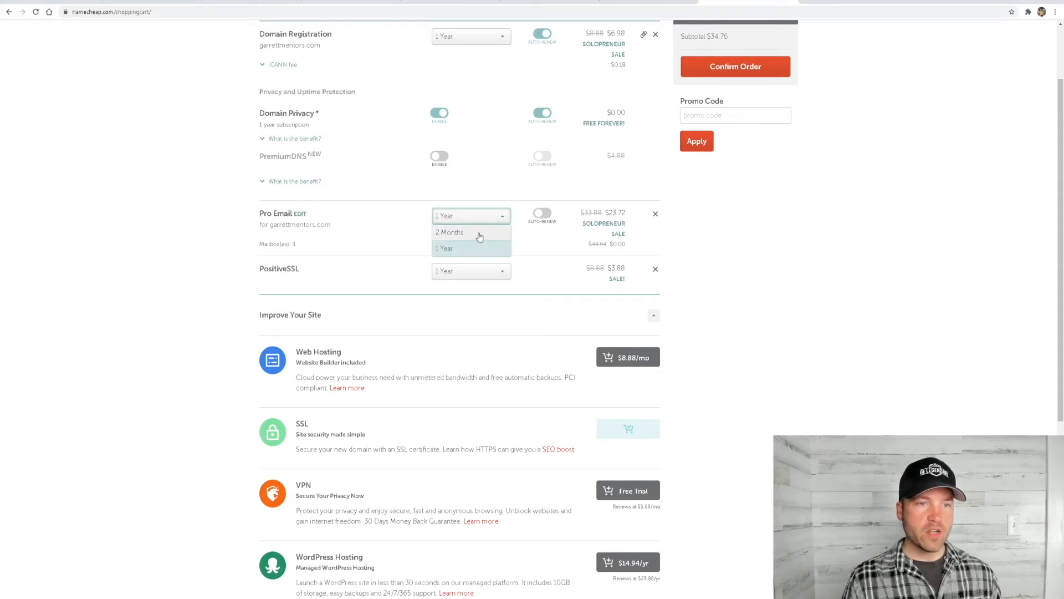
{"action": "left_click", "coordinate": [477, 235]}
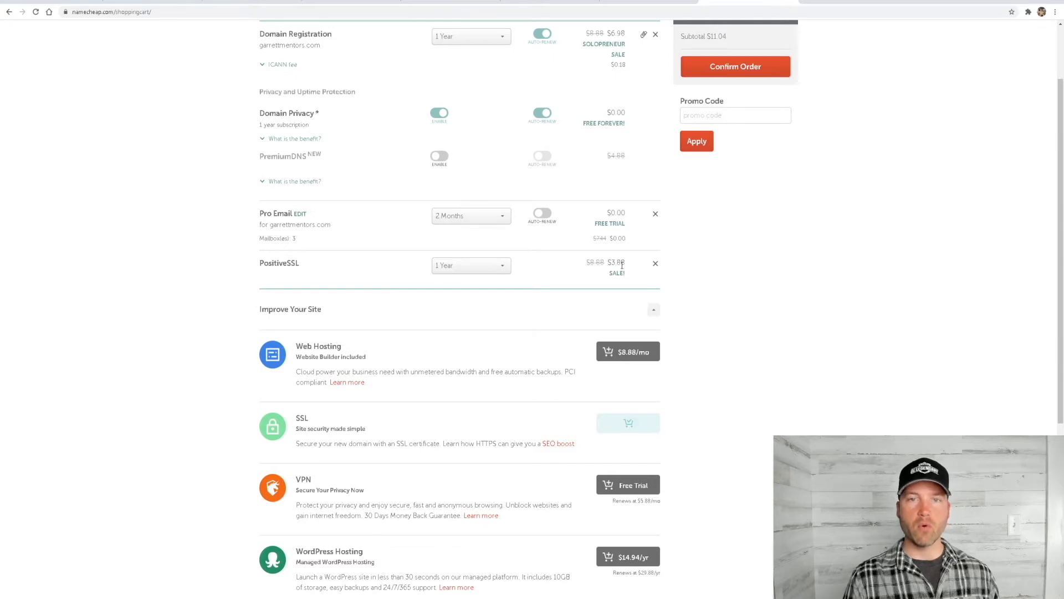
Confirm the order for the domain, Pro Email and PositiveSSL
{"action": "scroll", "coordinate": [563, 287], "scroll_direction": "down", "scroll_amount": 5}
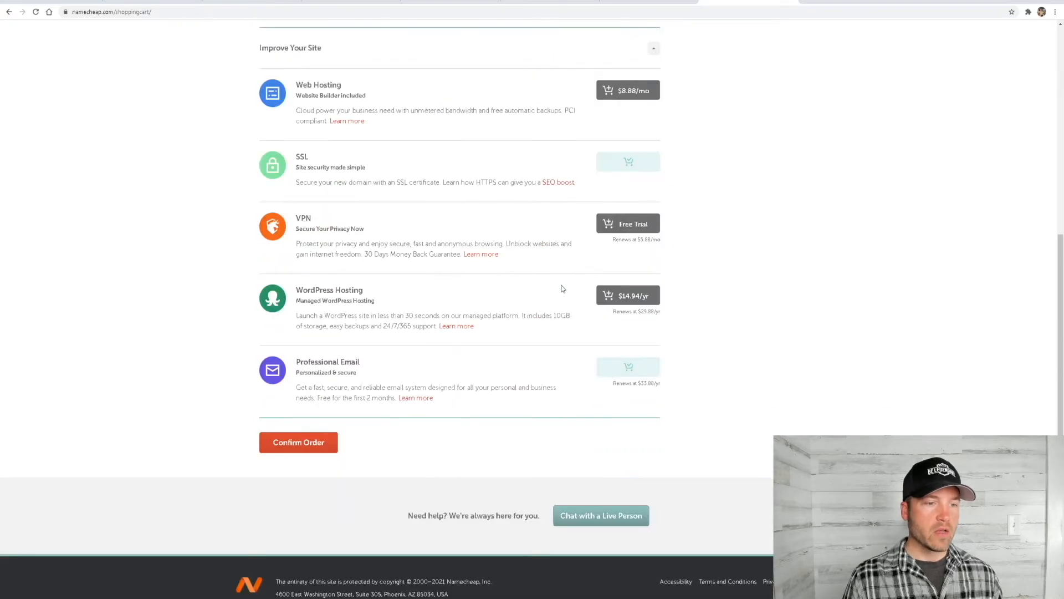
{"action": "left_click", "coordinate": [299, 442]}
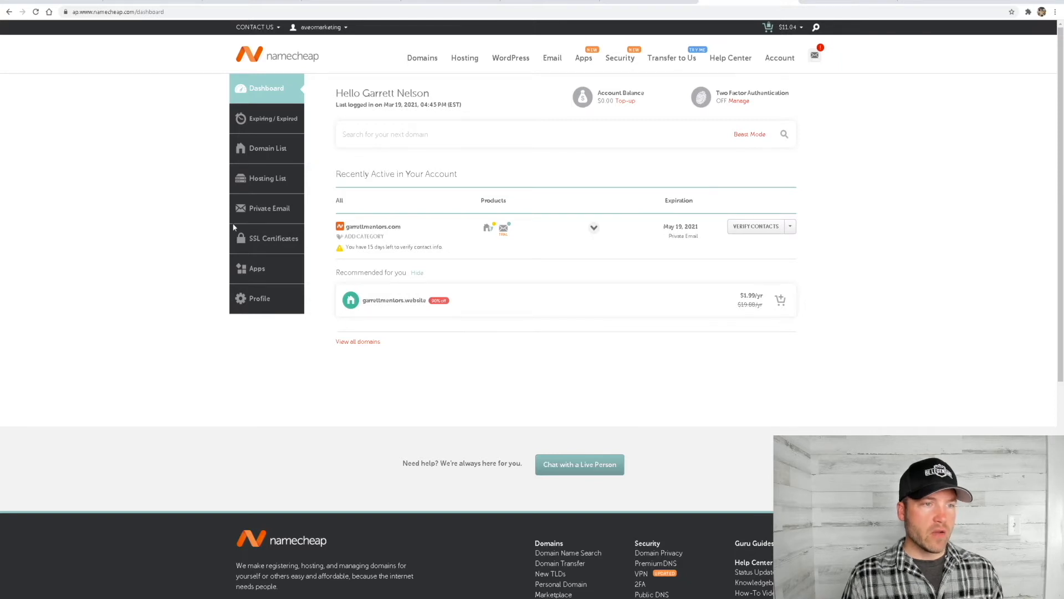
Open the private email subscription for garrettmentors.com and start a new mailbox, entering its mailbox name
{"action": "left_click", "coordinate": [274, 210]}
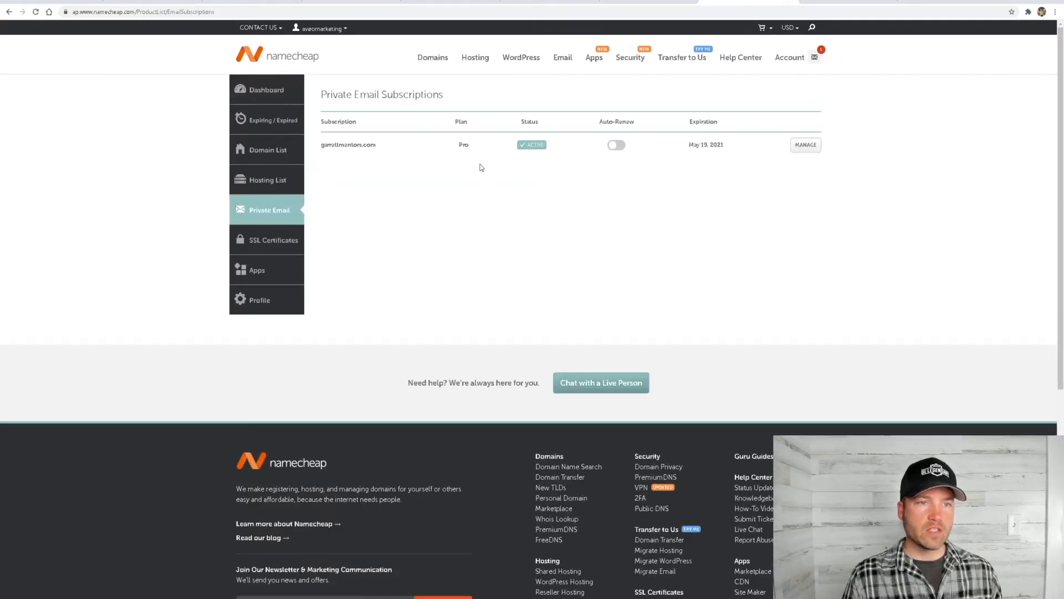
{"action": "left_click", "coordinate": [806, 146]}
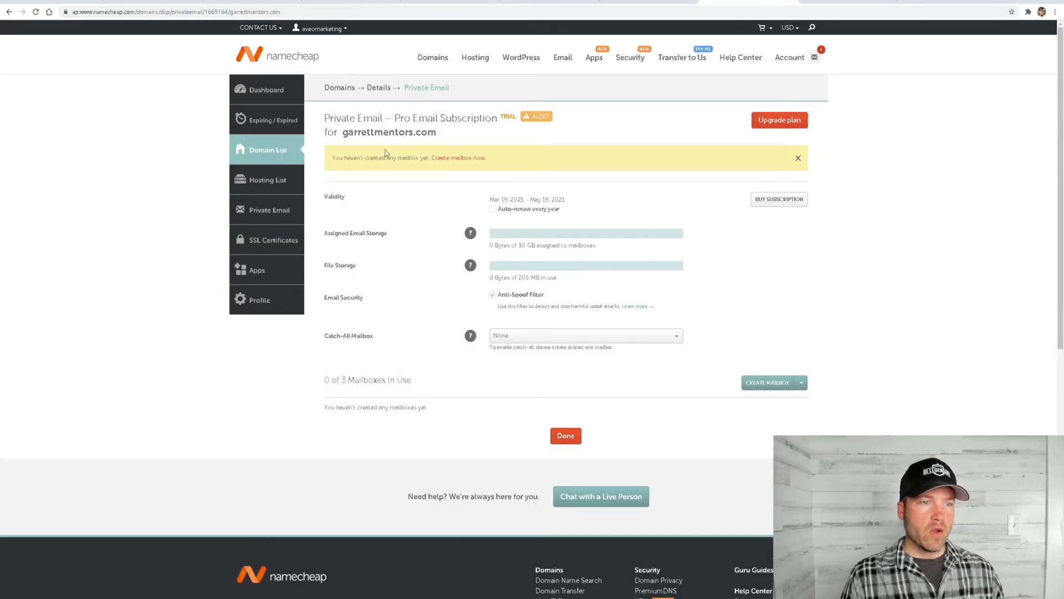
{"action": "left_click", "coordinate": [456, 159]}
{"action": "left_click", "coordinate": [549, 117]}
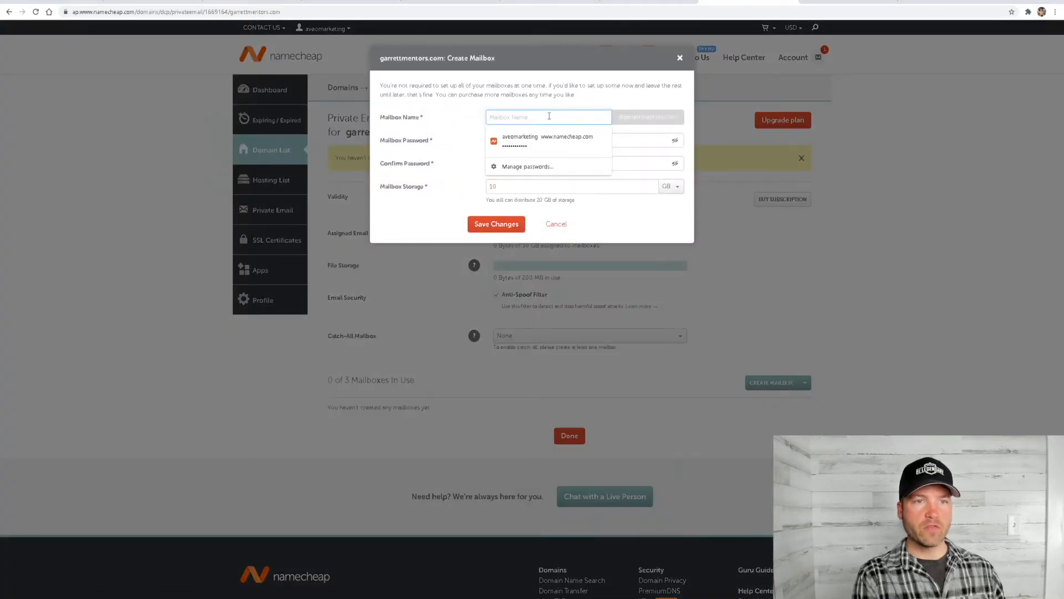
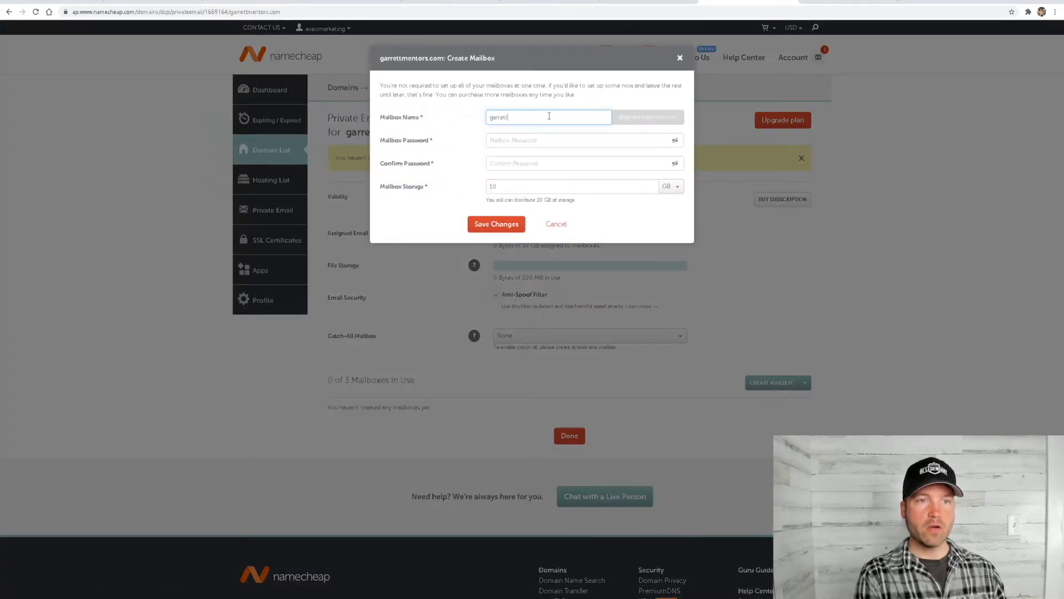
Enter and confirm the mailbox password, save the new mailbox with 10 GB of storage, and finish the email setup
{"action": "left_click", "coordinate": [460, 141]}
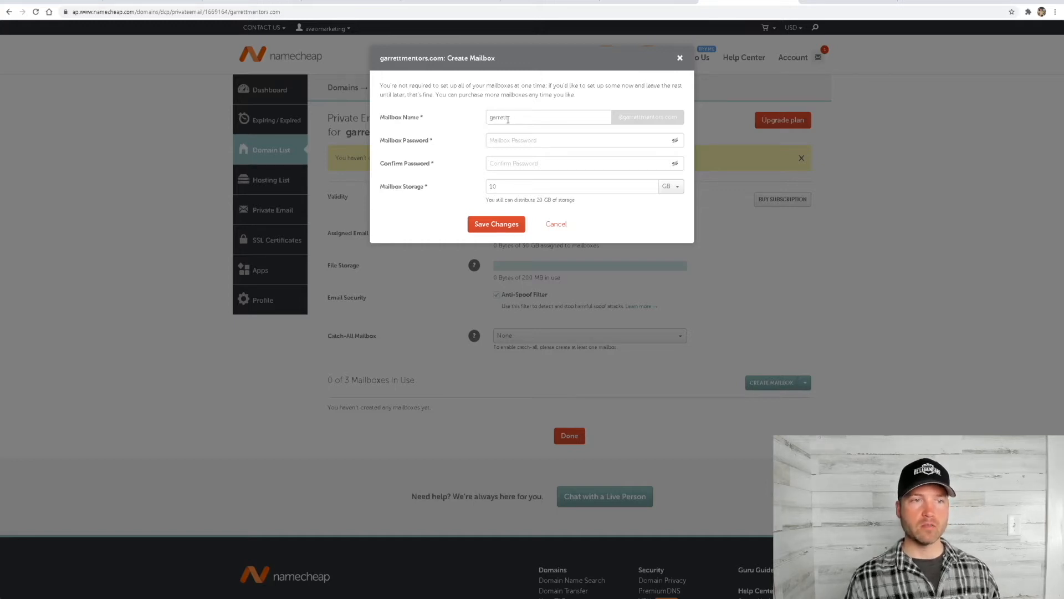
{"action": "key", "text": "Tab"}
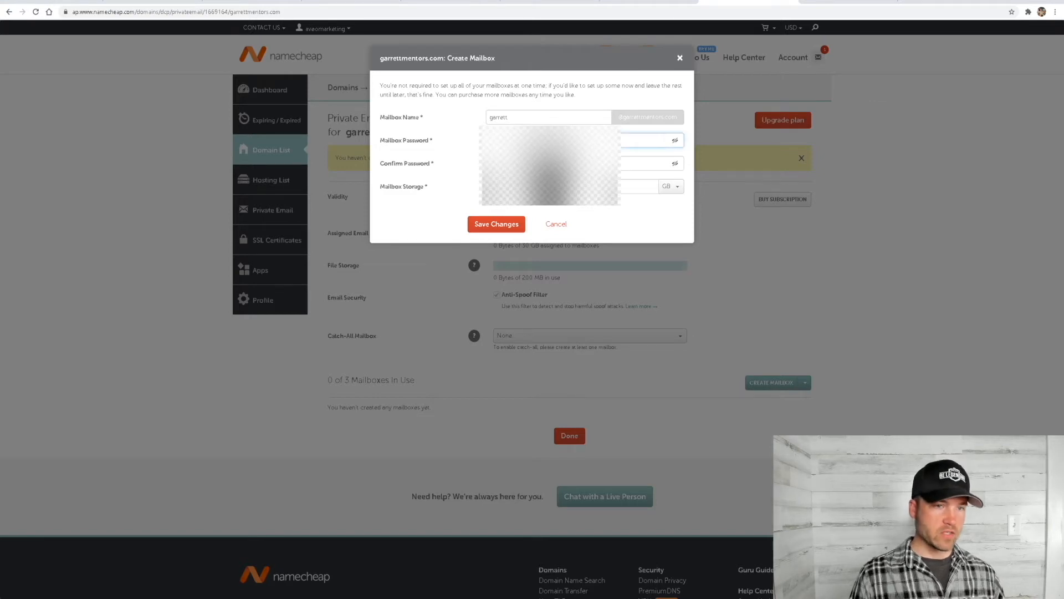
{"action": "type", "text": "•"}
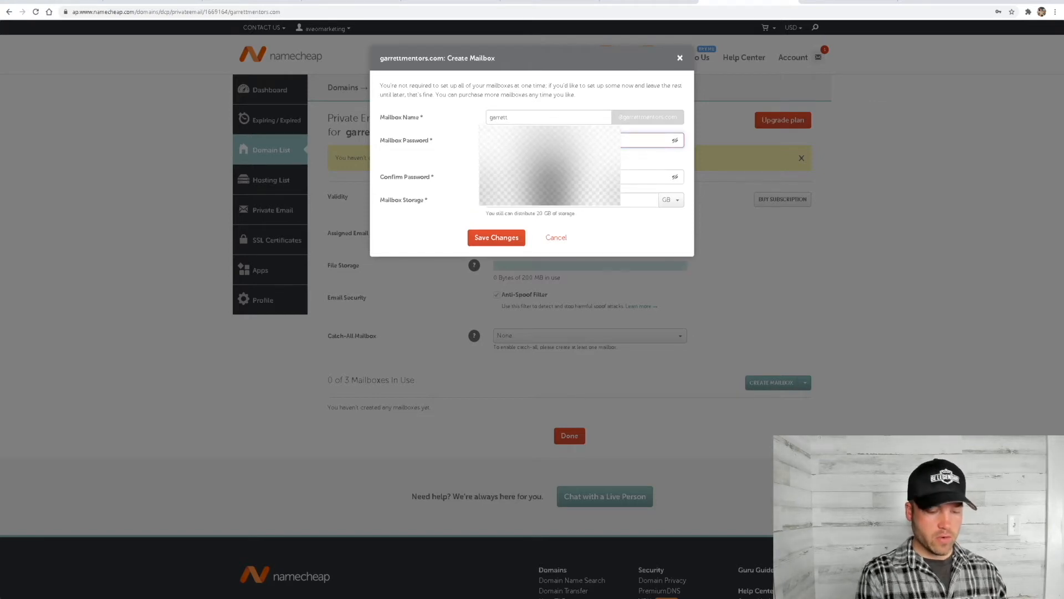
{"action": "type", "text": "••"}
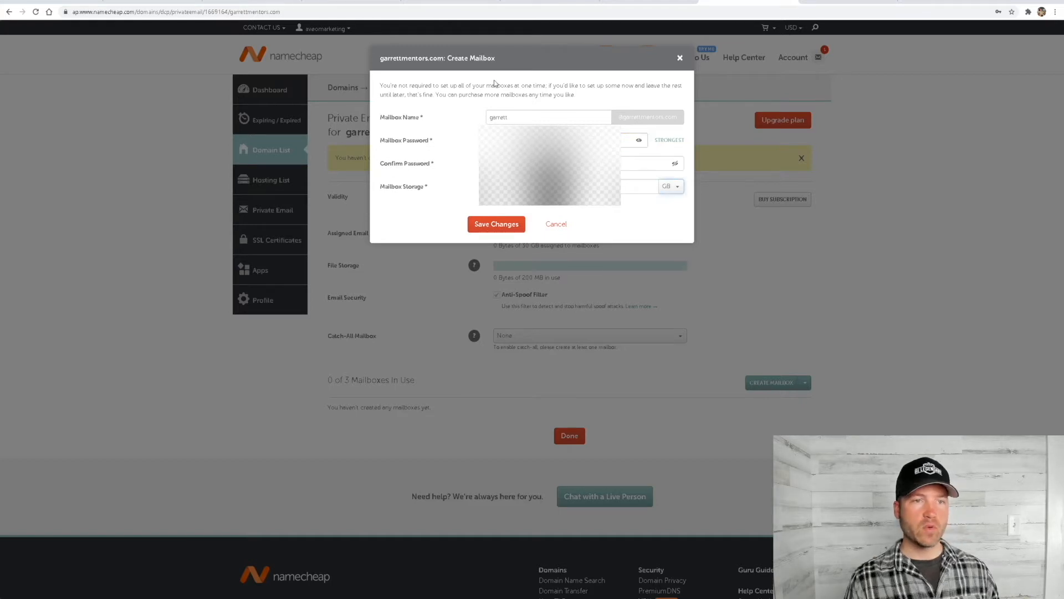
{"action": "left_click", "coordinate": [498, 225]}
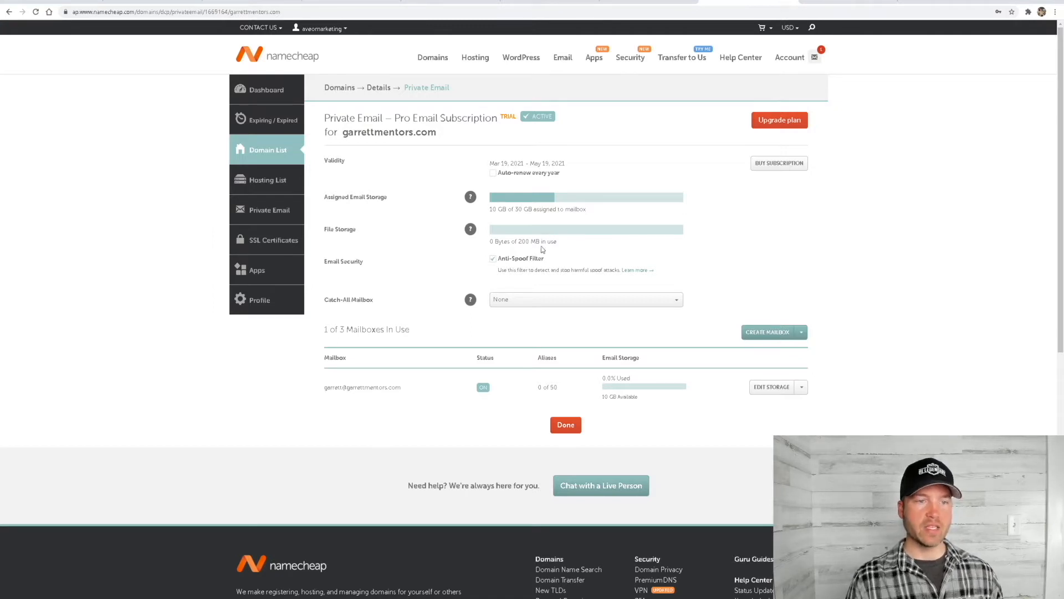
{"action": "left_click", "coordinate": [566, 427]}
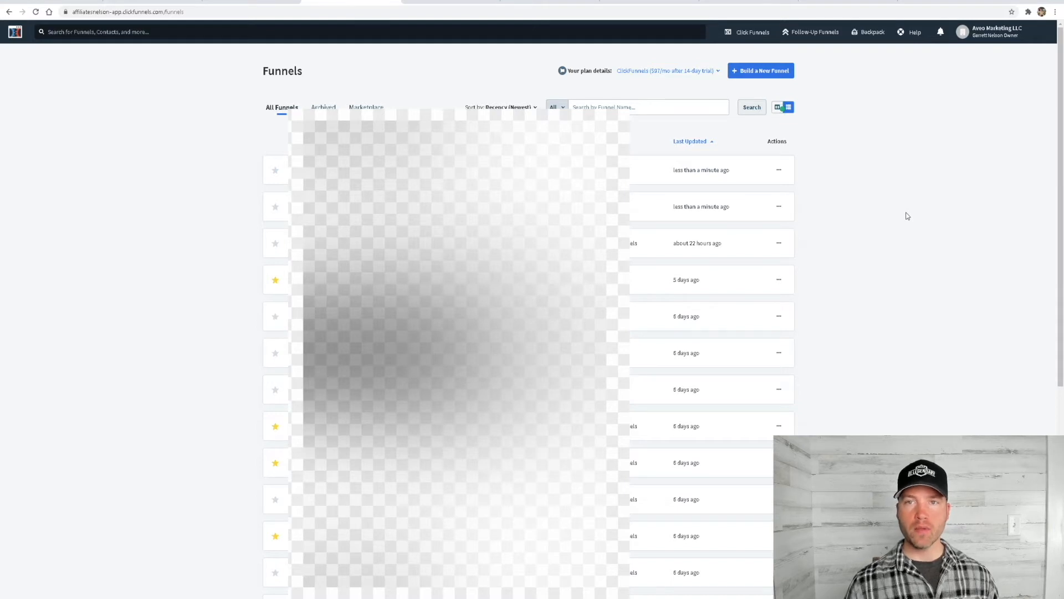
Switch to ClickFunnels and open the domain settings of the account
{"action": "left_click", "coordinate": [990, 35]}
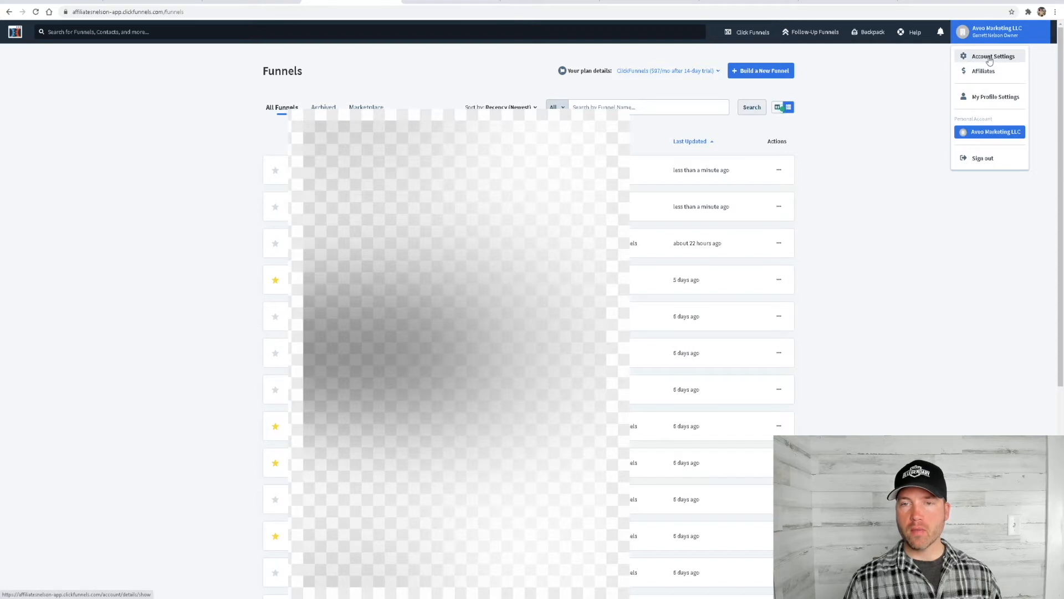
{"action": "left_click", "coordinate": [990, 60]}
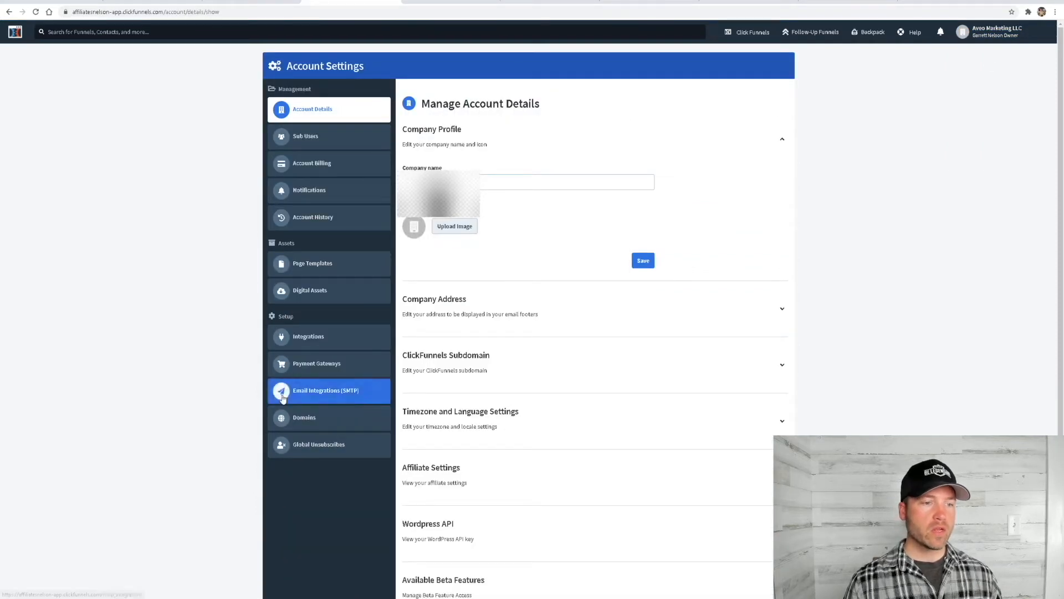
{"action": "left_click", "coordinate": [310, 425]}
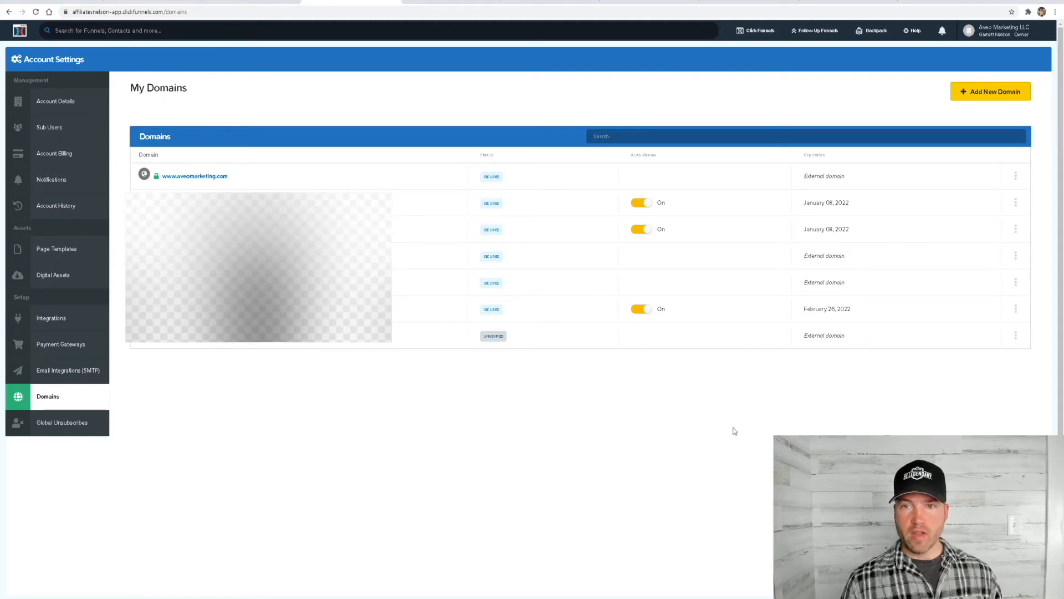
{"action": "left_click", "coordinate": [985, 94]}
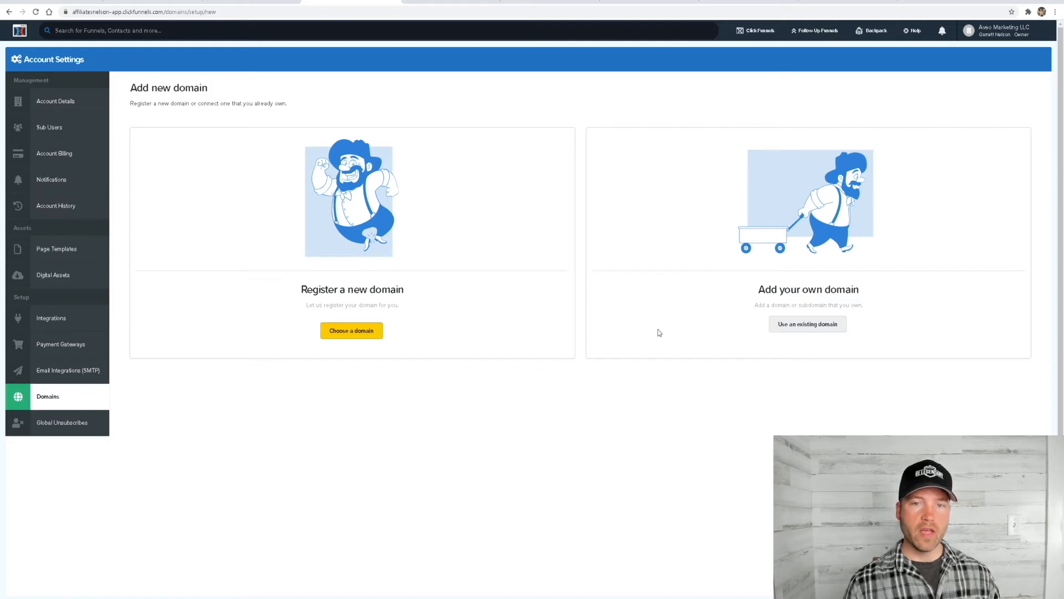
{"action": "left_click", "coordinate": [817, 328]}
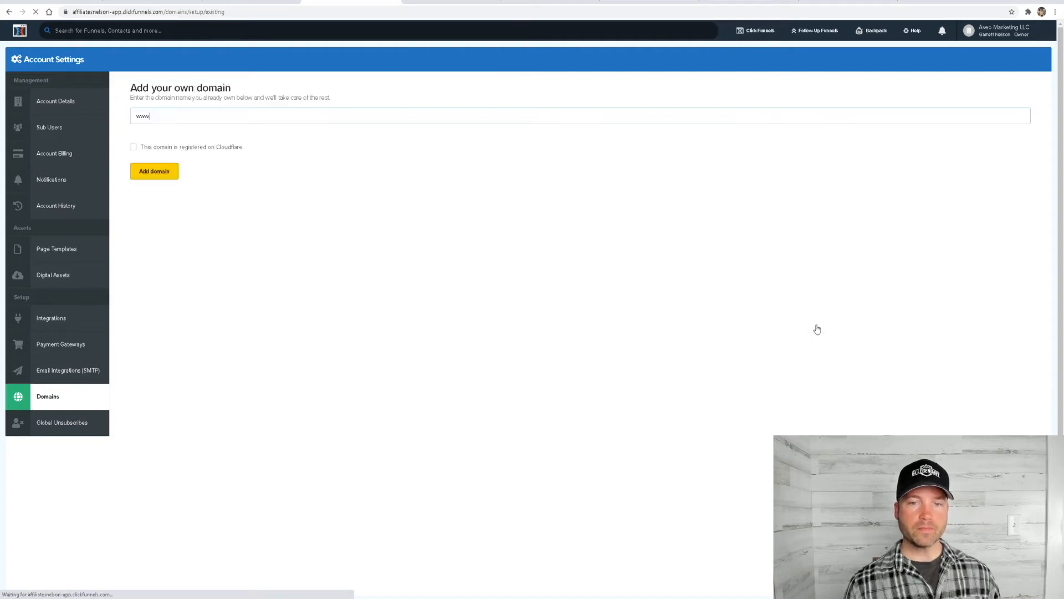
{"action": "left_click", "coordinate": [164, 113]}
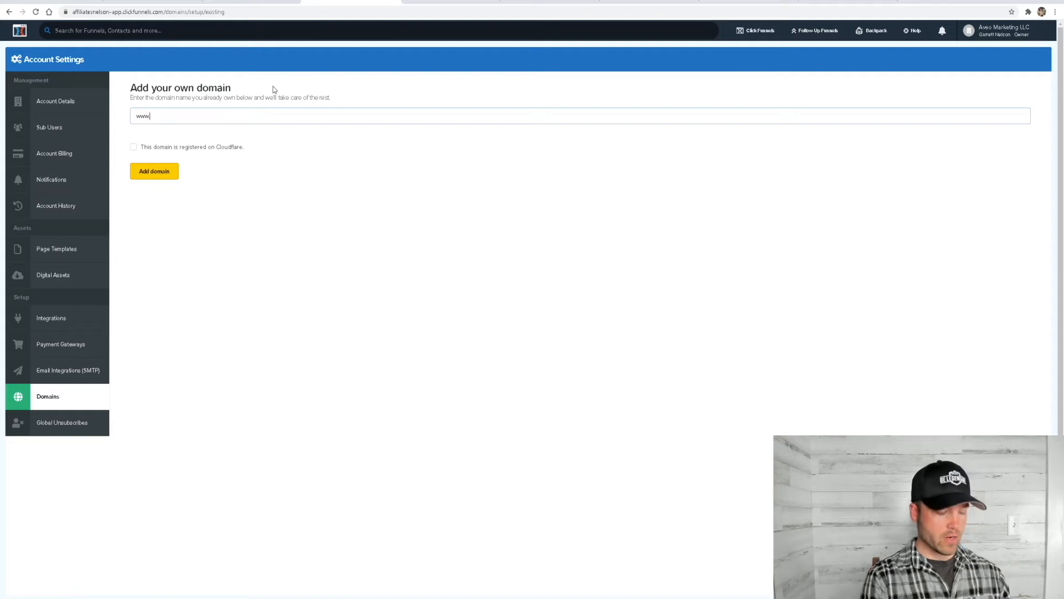
{"action": "type", "text": "garretts"}
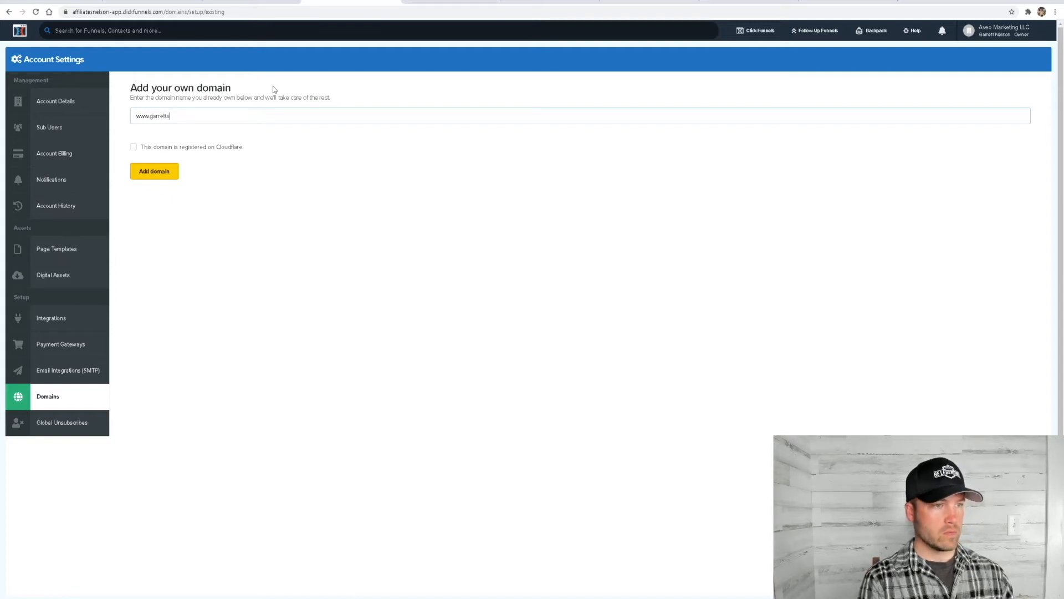
{"action": "key", "text": "BackSpace"}
{"action": "type", "text": "mentor"}
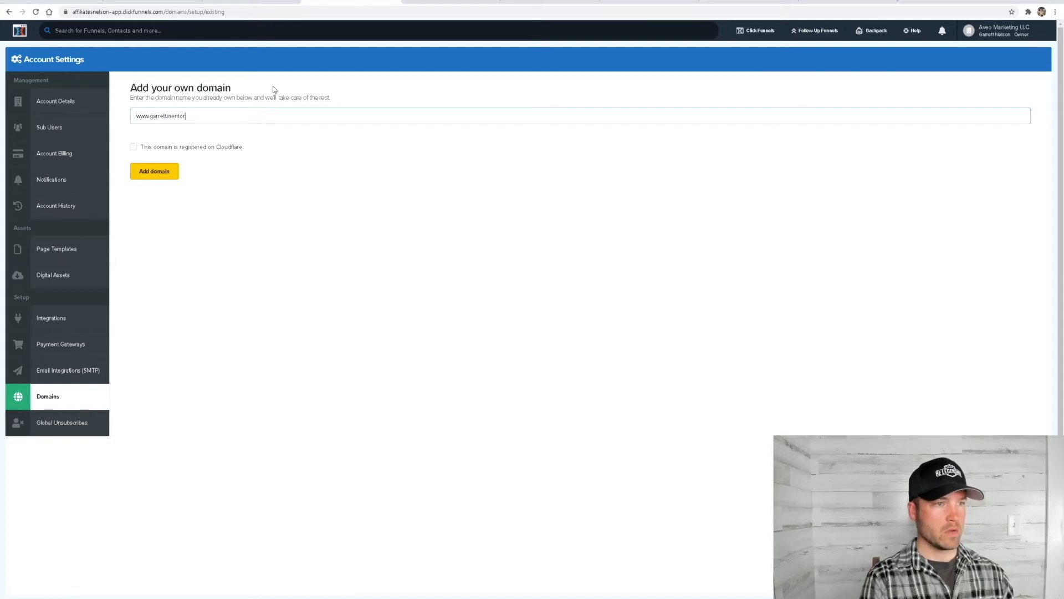
{"action": "type", "text": "s.com"}
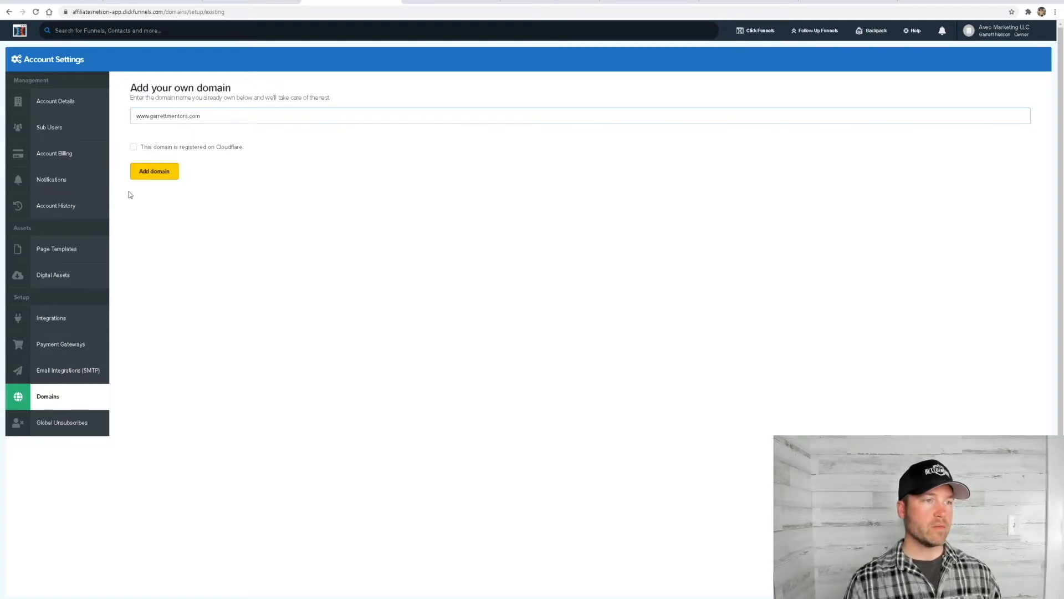
{"action": "left_click", "coordinate": [164, 175]}
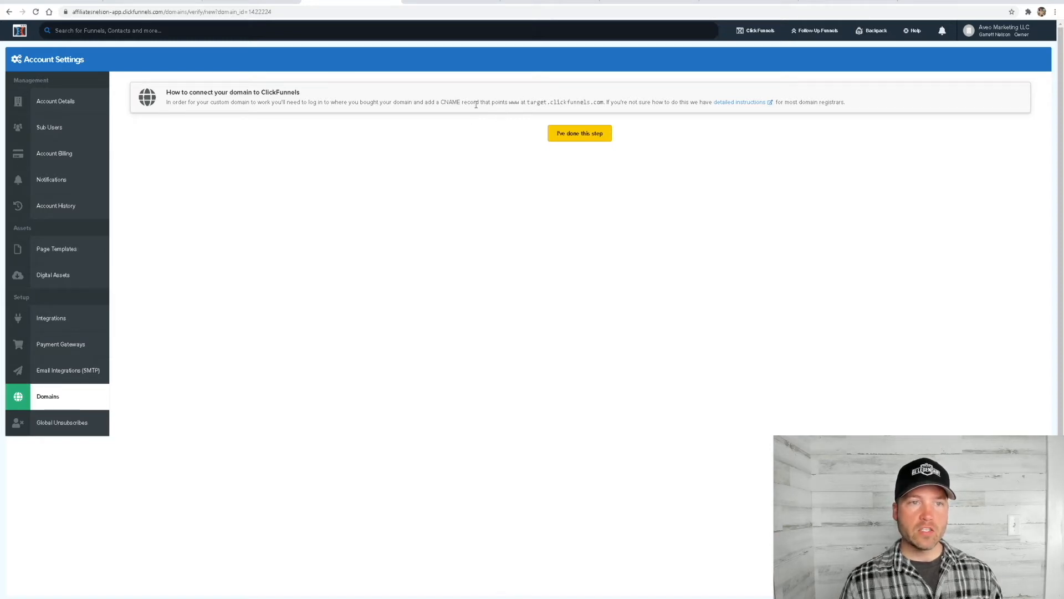
Read the CNAME instructions for connecting the domain and copy the target address target.clickfunnels.com
{"action": "left_click_drag", "start_coordinate": [441, 102], "coordinate": [459, 102]}
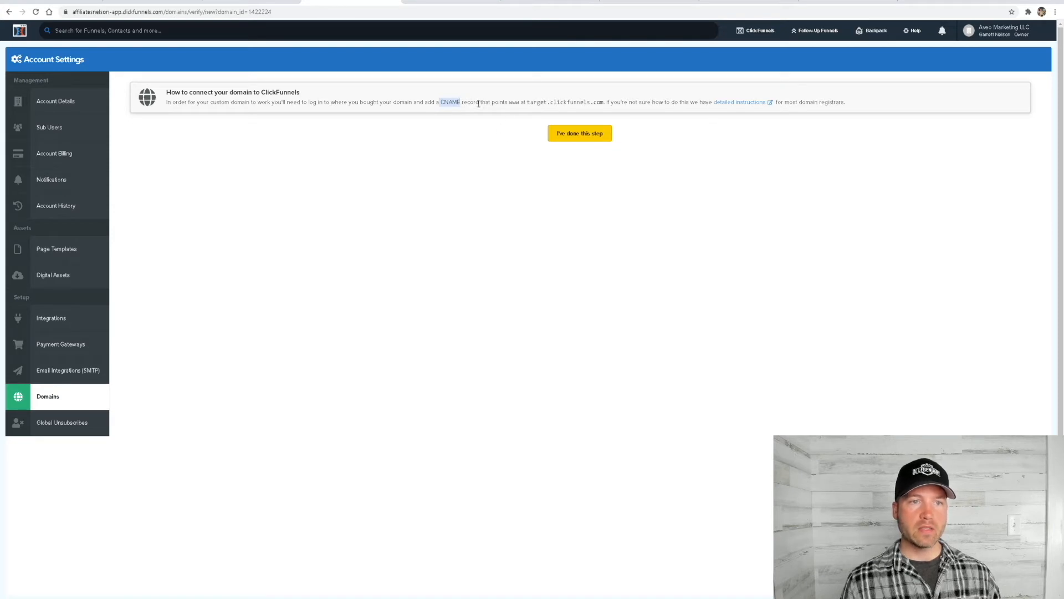
{"action": "left_click_drag", "start_coordinate": [509, 103], "coordinate": [602, 101]}
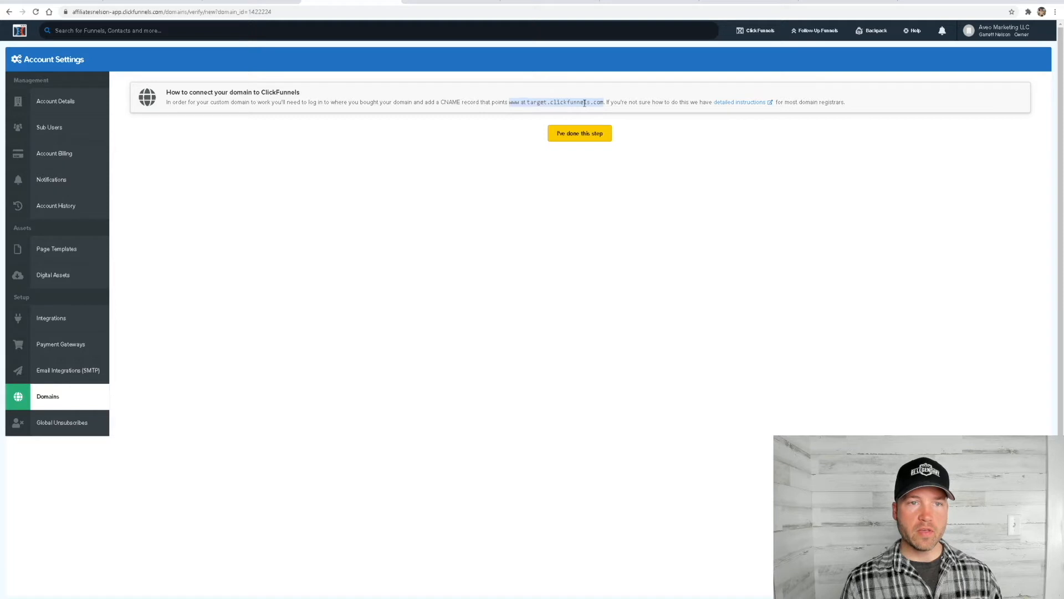
{"action": "double_click", "coordinate": [585, 103]}
{"action": "key", "text": "ctrl+c"}
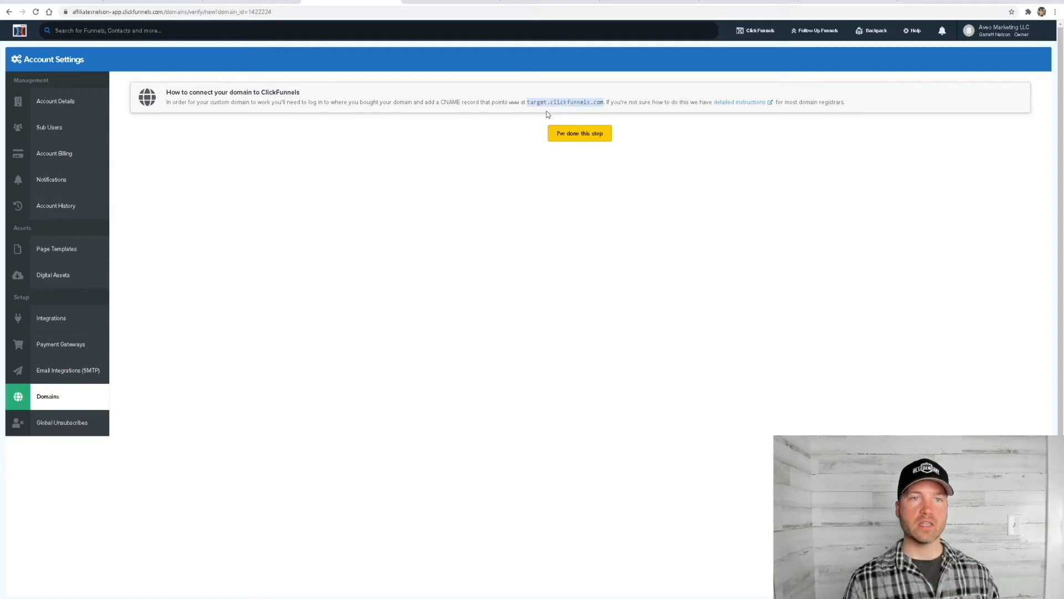
Switch to Namecheap and open the advanced DNS host records of garrettmentors.com
{"action": "left_click", "coordinate": [748, 1]}
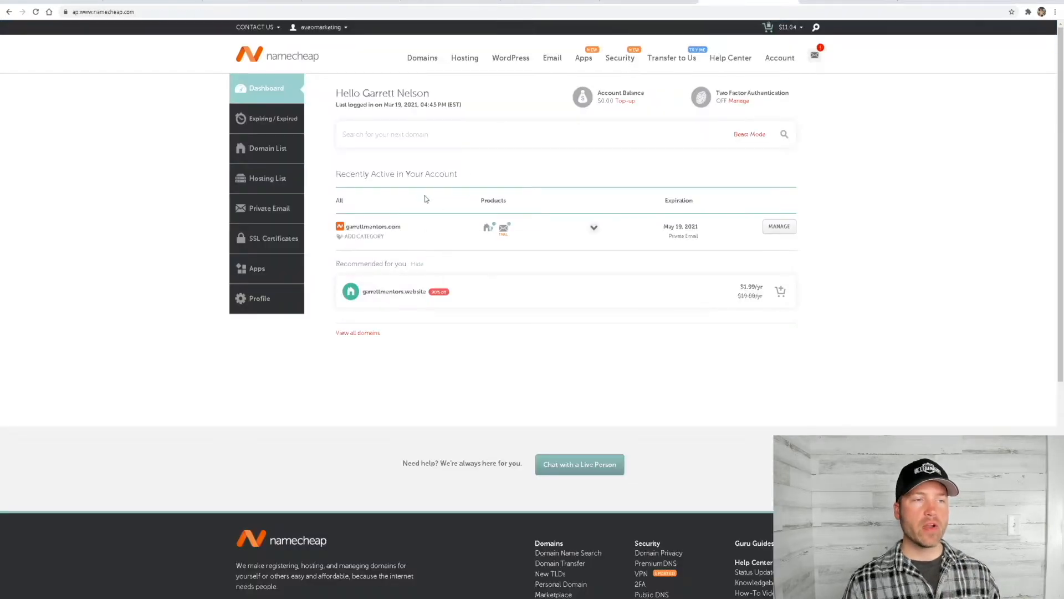
{"action": "left_click", "coordinate": [265, 153]}
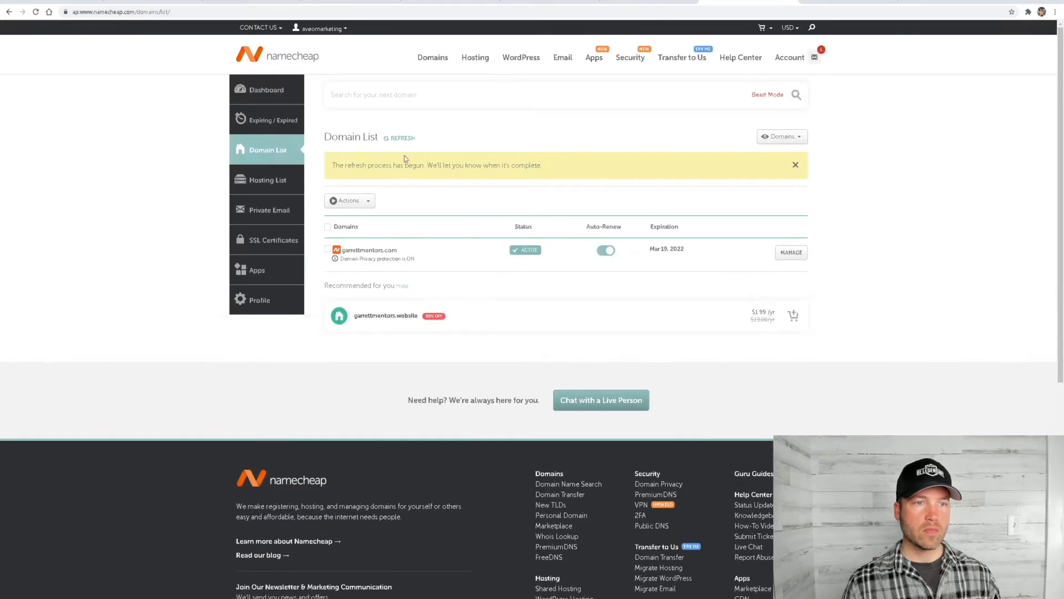
{"action": "left_click", "coordinate": [790, 252]}
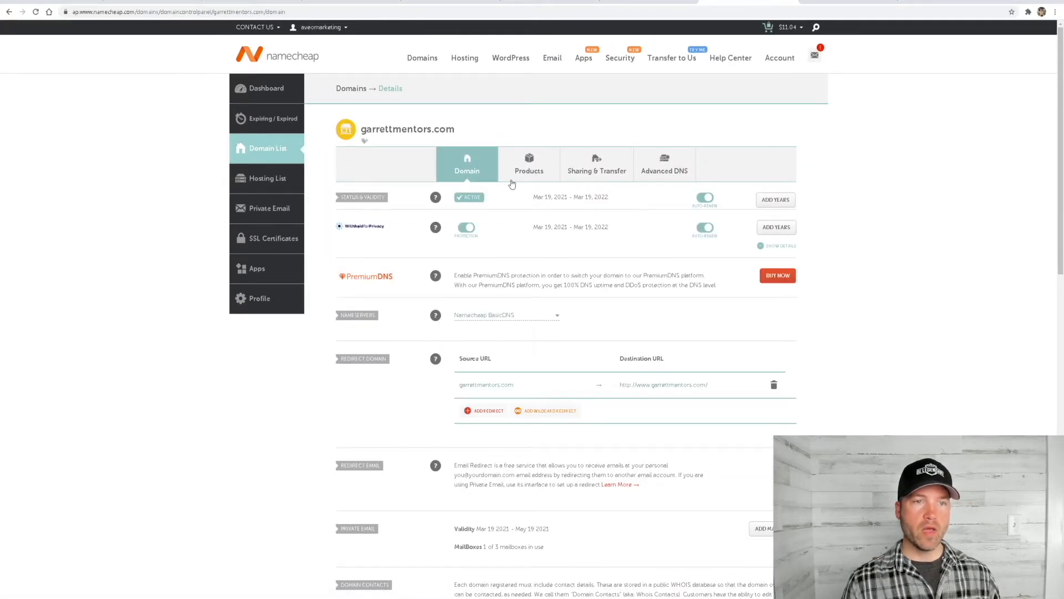
{"action": "left_click", "coordinate": [664, 175]}
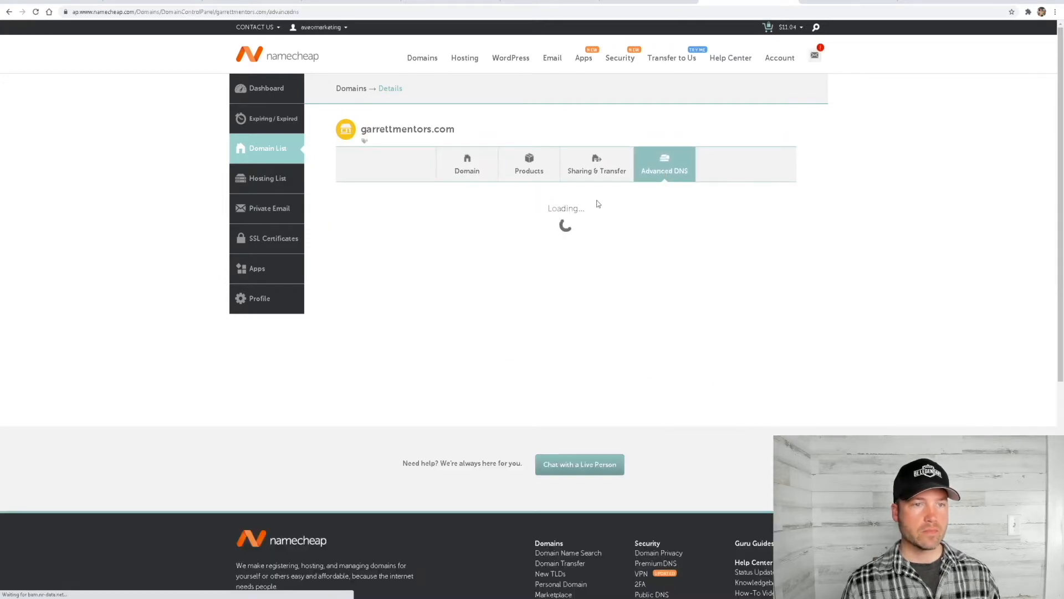
{"action": "scroll", "coordinate": [510, 218], "scroll_direction": "down", "scroll_amount": 2}
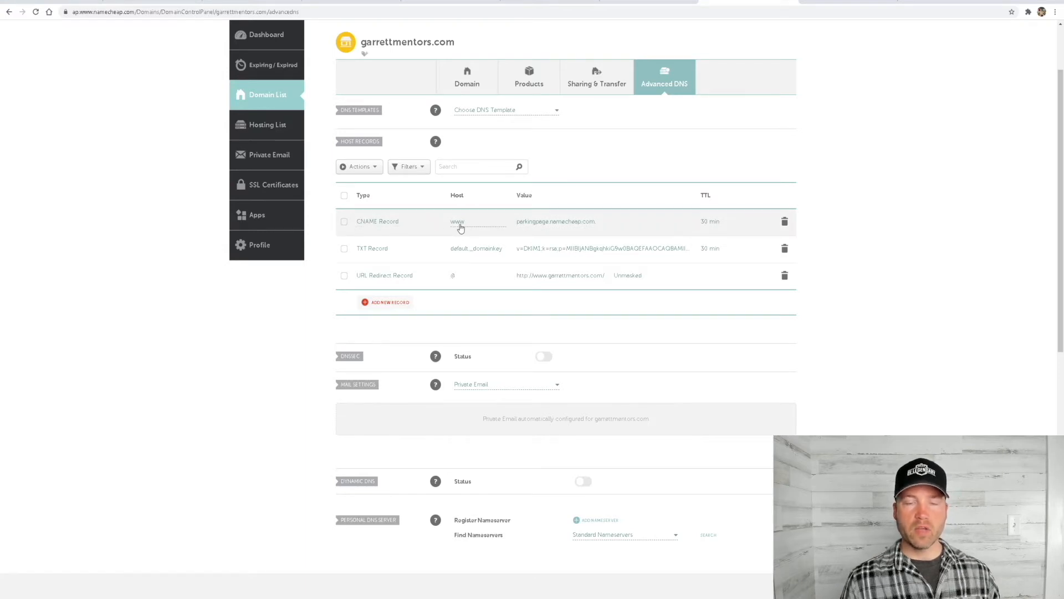
Replace the value of the www CNAME record with target.clickfunnels.com, checking it against the ClickFunnels instructions
{"action": "left_click", "coordinate": [523, 222]}
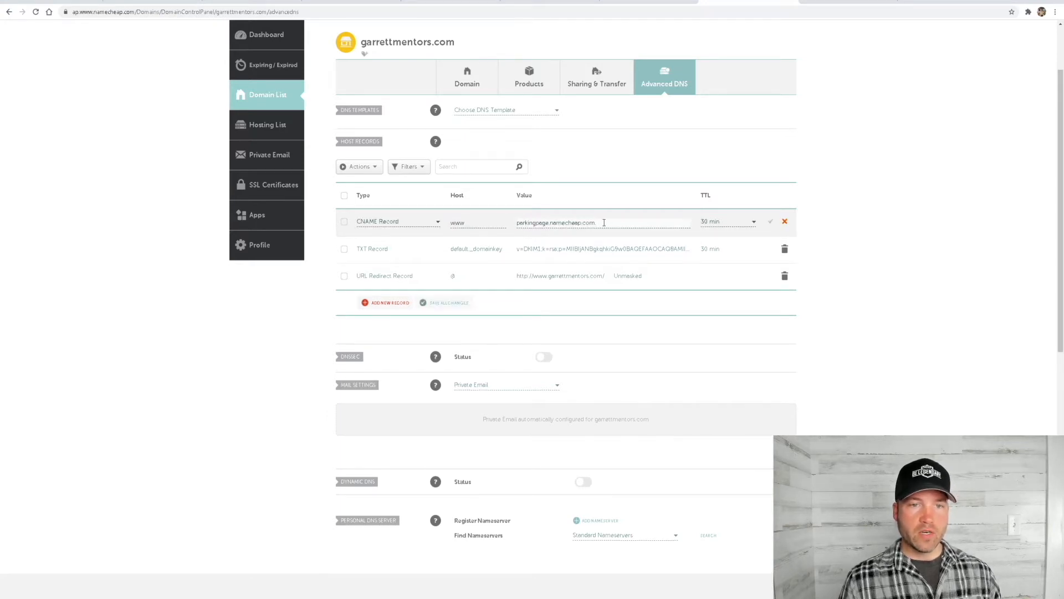
{"action": "left_click_drag", "start_coordinate": [603, 222], "coordinate": [516, 222]}
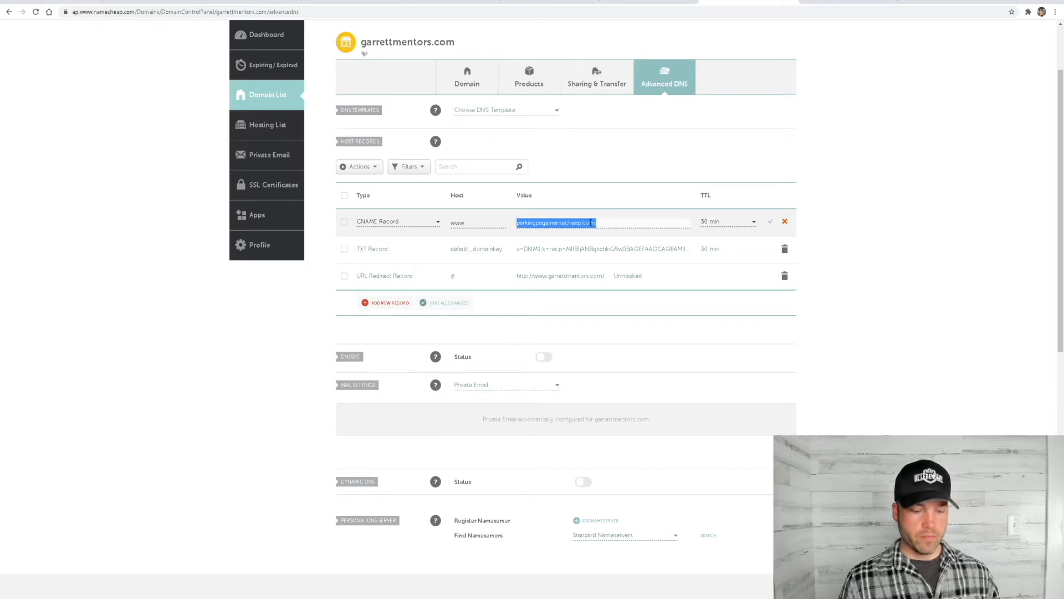
{"action": "key", "text": "BackSpace"}
{"action": "right_click", "coordinate": [551, 222]}
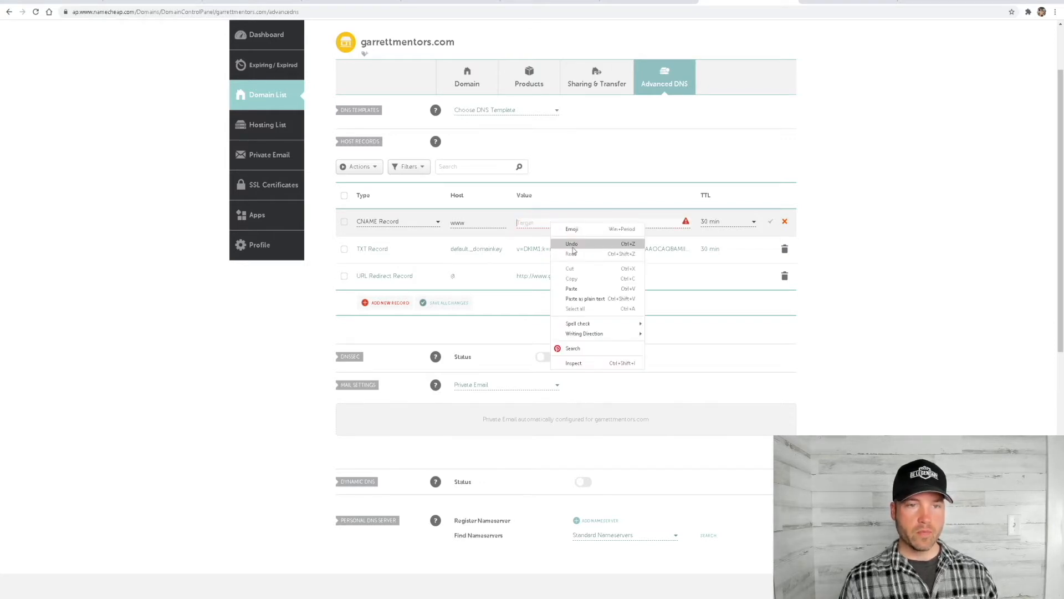
{"action": "left_click", "coordinate": [574, 289]}
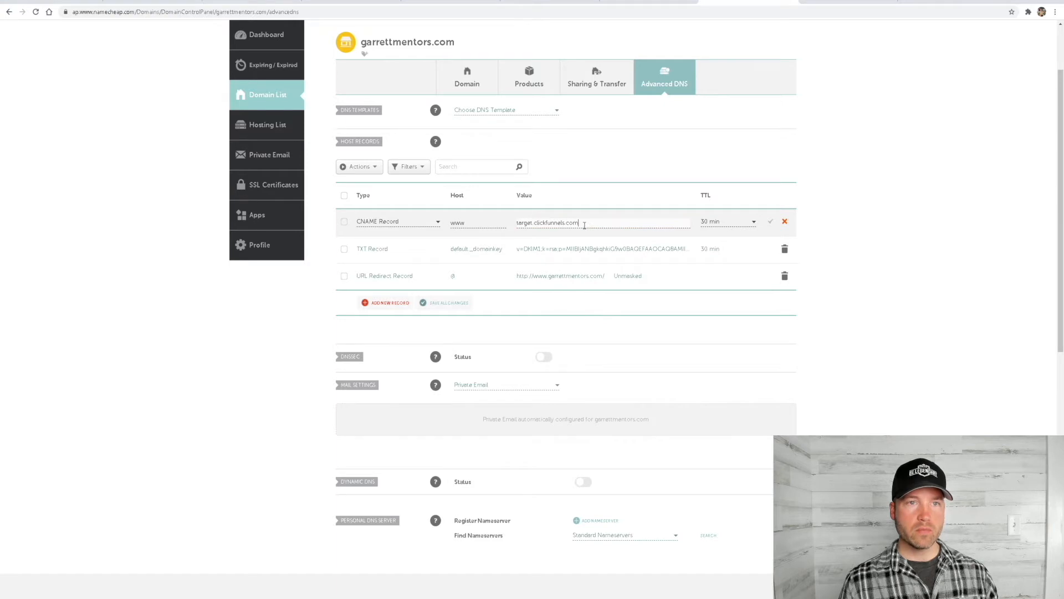
{"action": "left_click", "coordinate": [352, 2]}
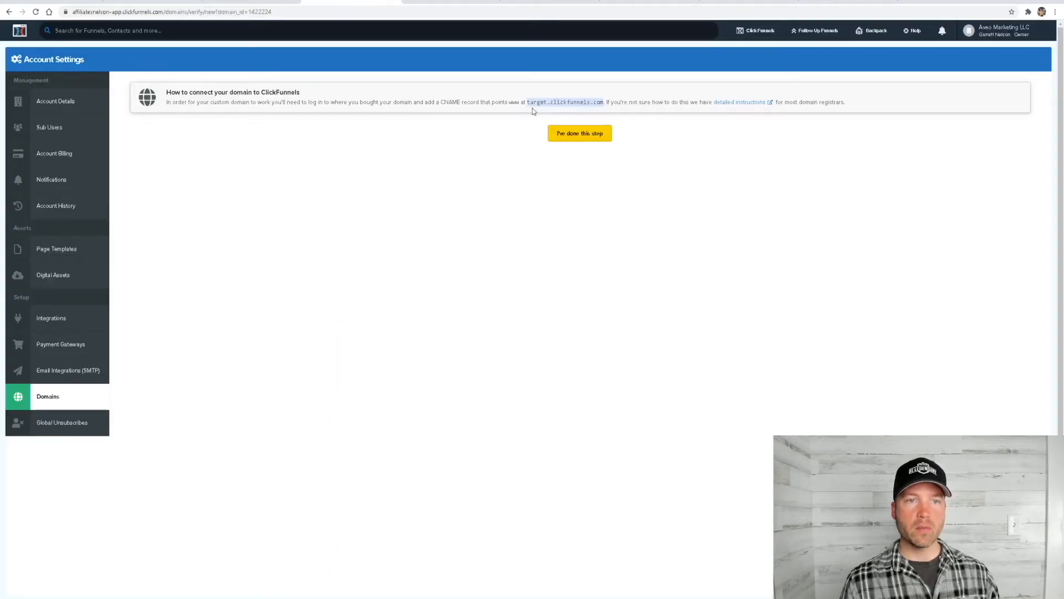
{"action": "left_click", "coordinate": [735, 1]}
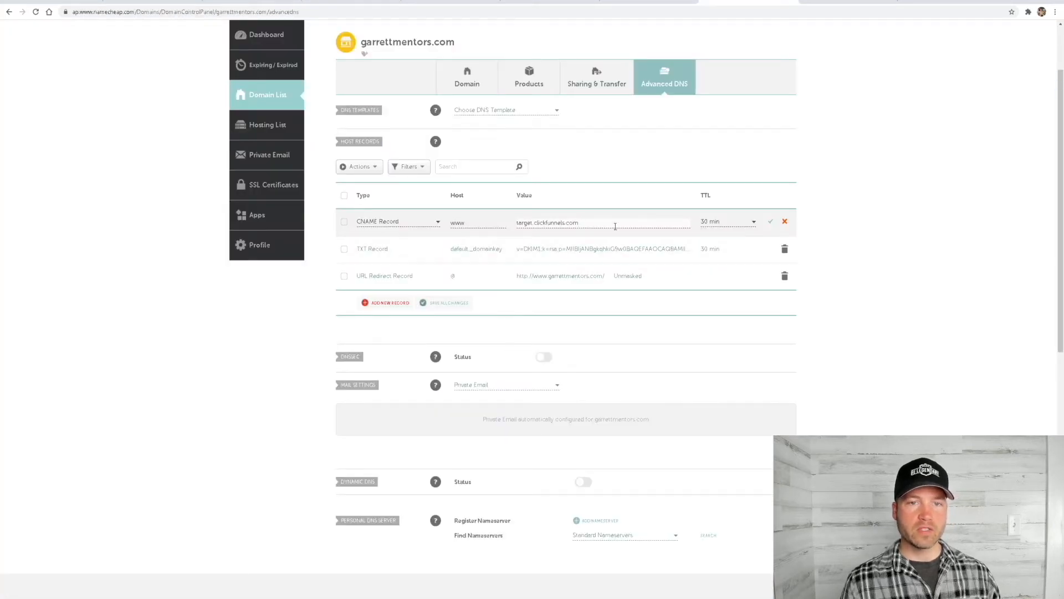
Set the TTL of the www CNAME record to Automatic and save all host record changes
{"action": "left_click", "coordinate": [732, 227]}
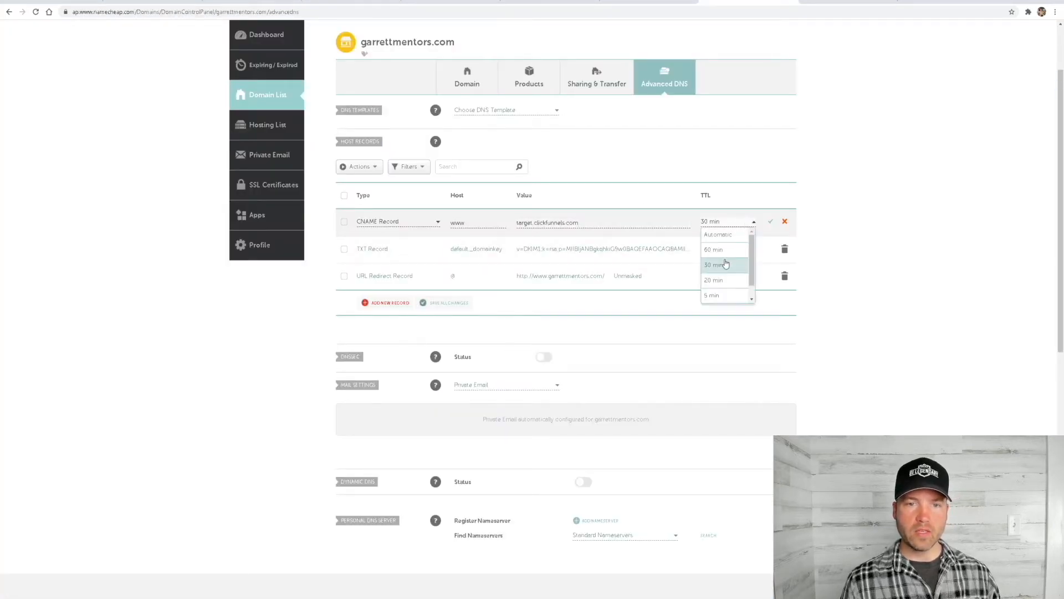
{"action": "left_click", "coordinate": [727, 237]}
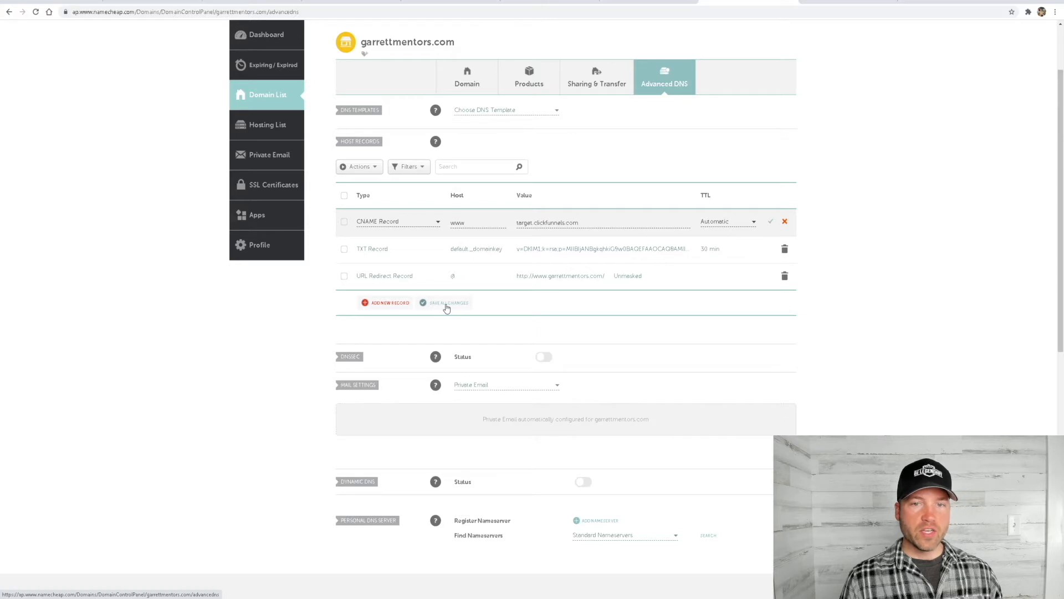
{"action": "left_click", "coordinate": [446, 305]}
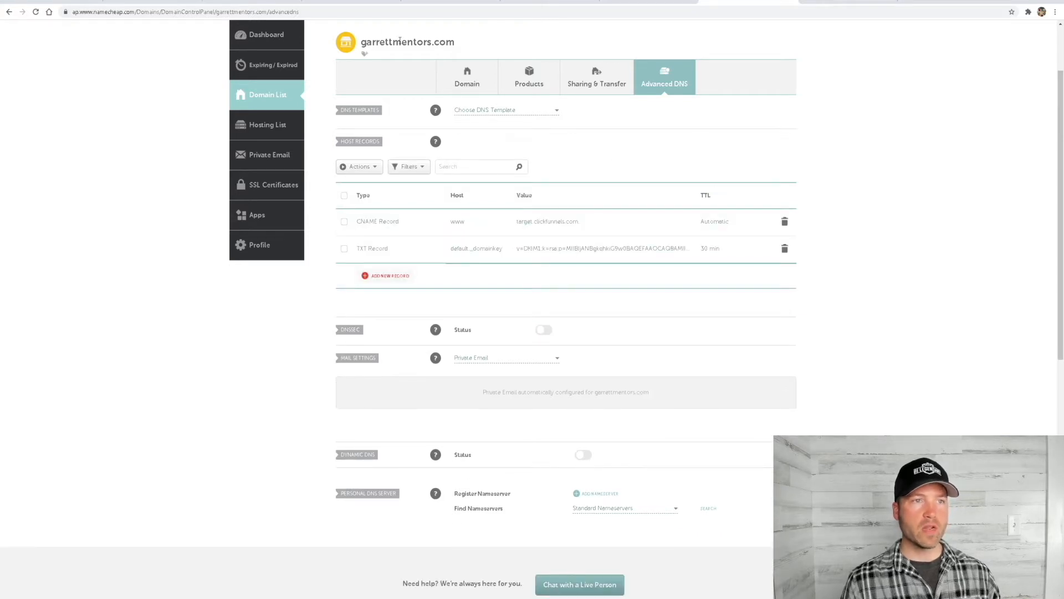
Switch back to ClickFunnels, confirm that the CNAME step is done, and go to the domain list without associating a funnel
{"action": "left_click", "coordinate": [345, 4]}
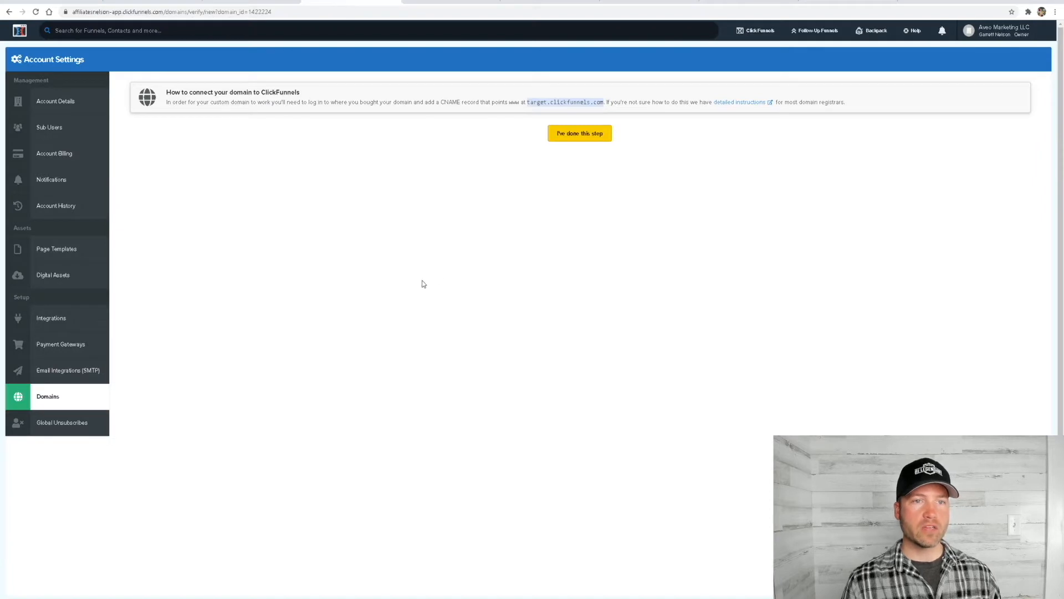
{"action": "left_click", "coordinate": [580, 139]}
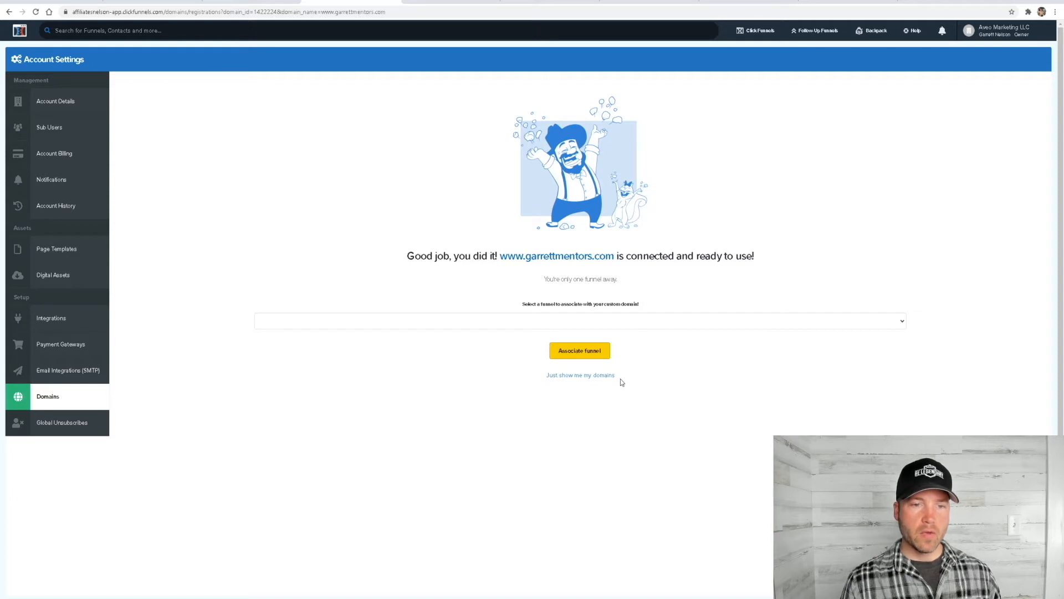
{"action": "left_click", "coordinate": [583, 378]}
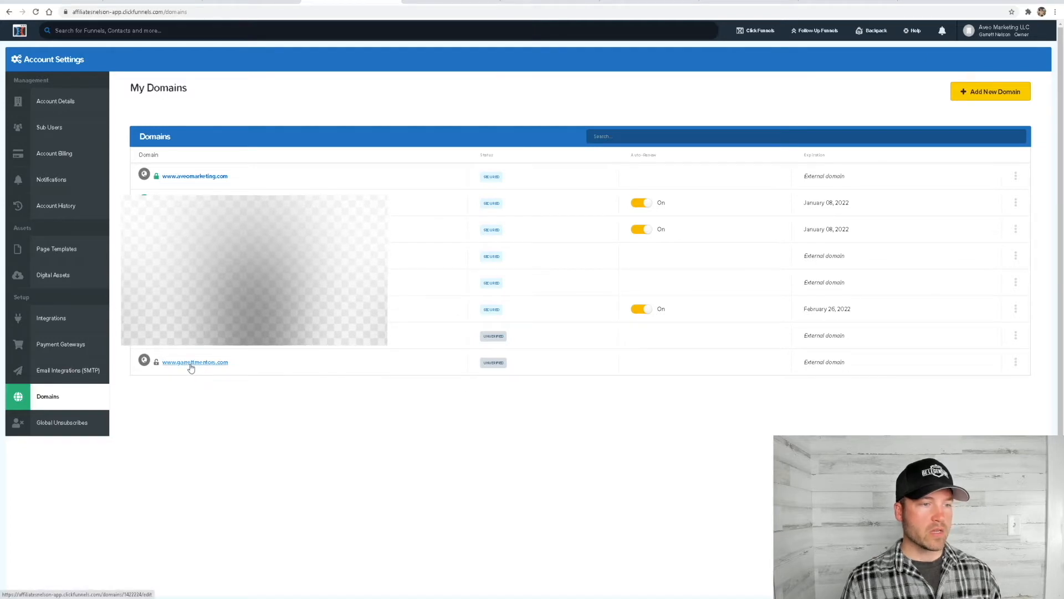
{"action": "left_click", "coordinate": [191, 366]}
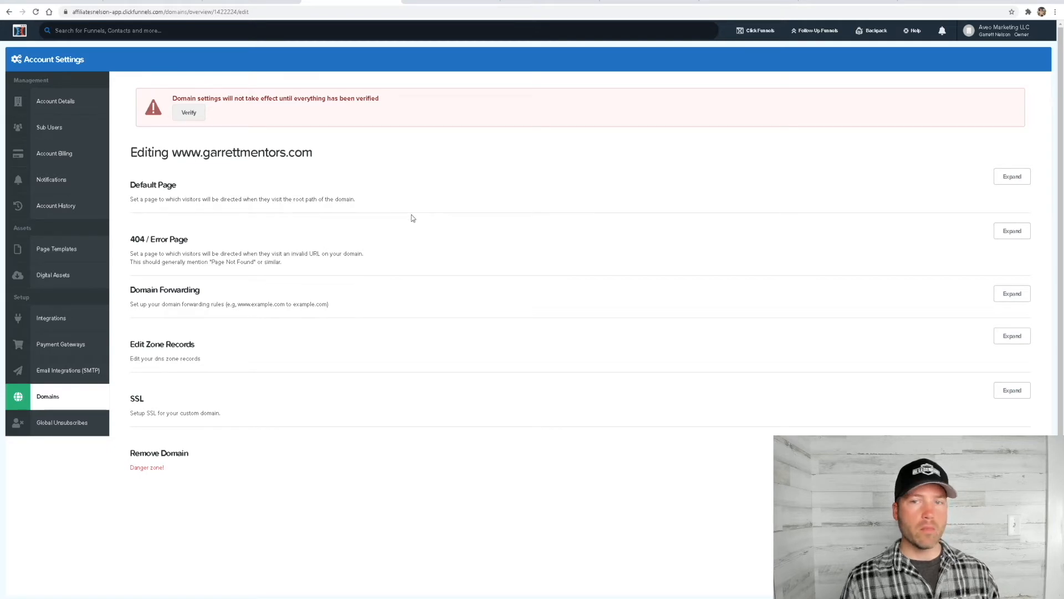
{"action": "left_click", "coordinate": [1010, 177]}
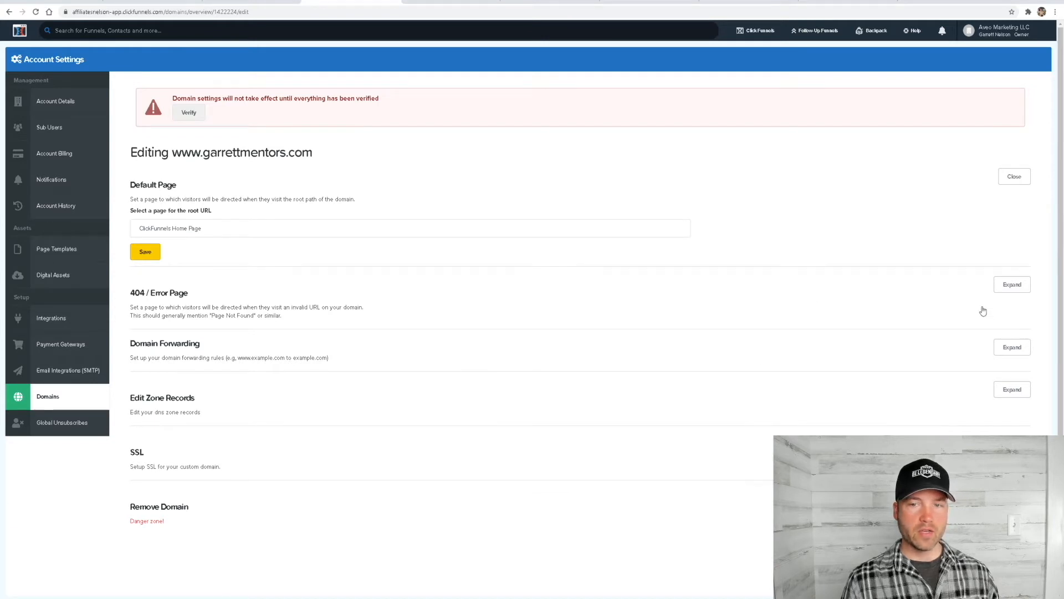
{"action": "left_click", "coordinate": [1013, 347]}
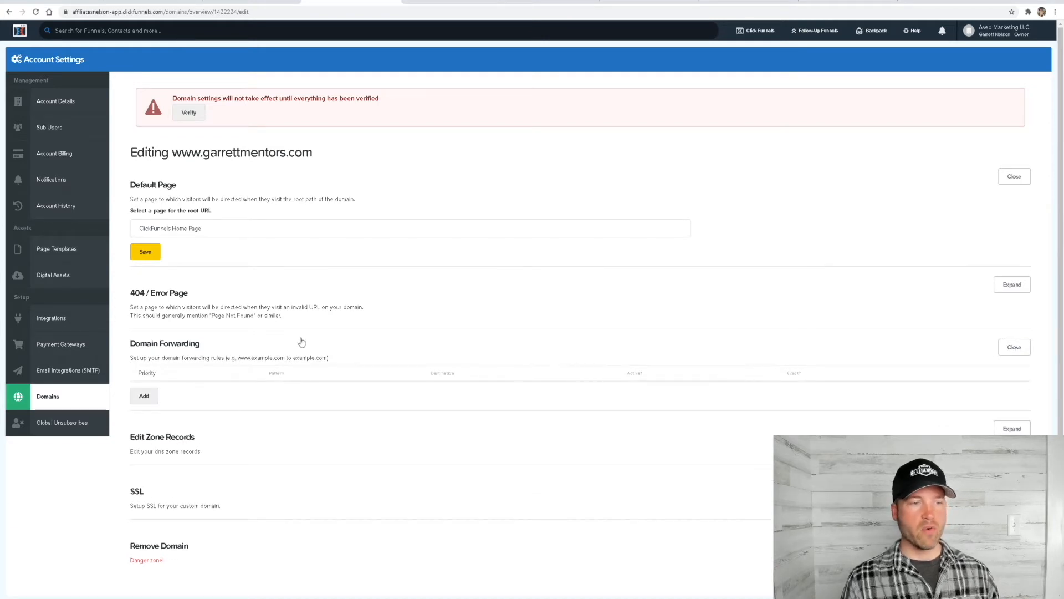
{"action": "scroll", "coordinate": [304, 355], "scroll_direction": "down", "scroll_amount": 1}
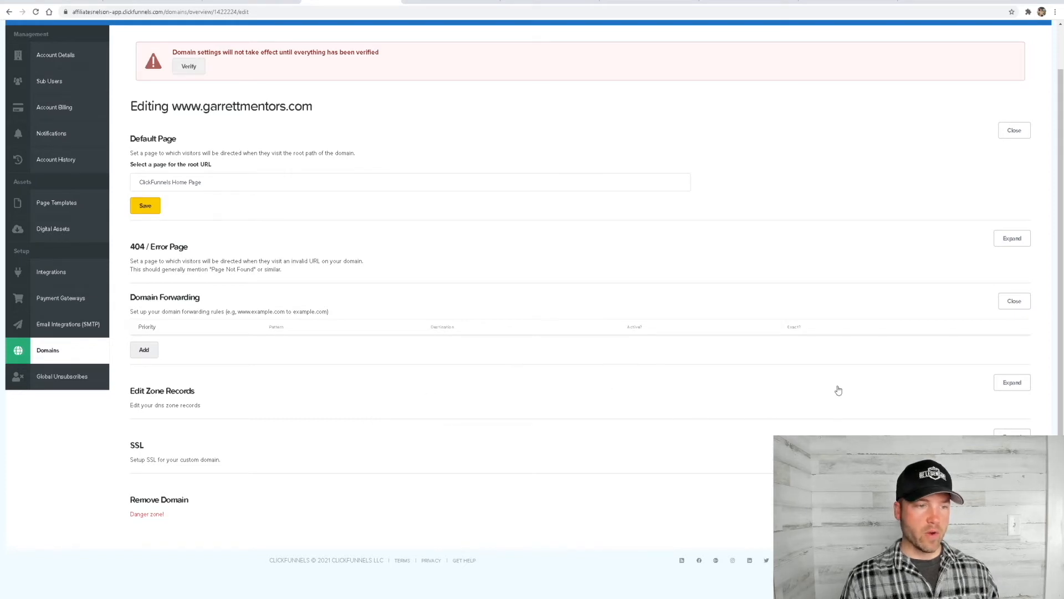
{"action": "left_click", "coordinate": [1003, 389]}
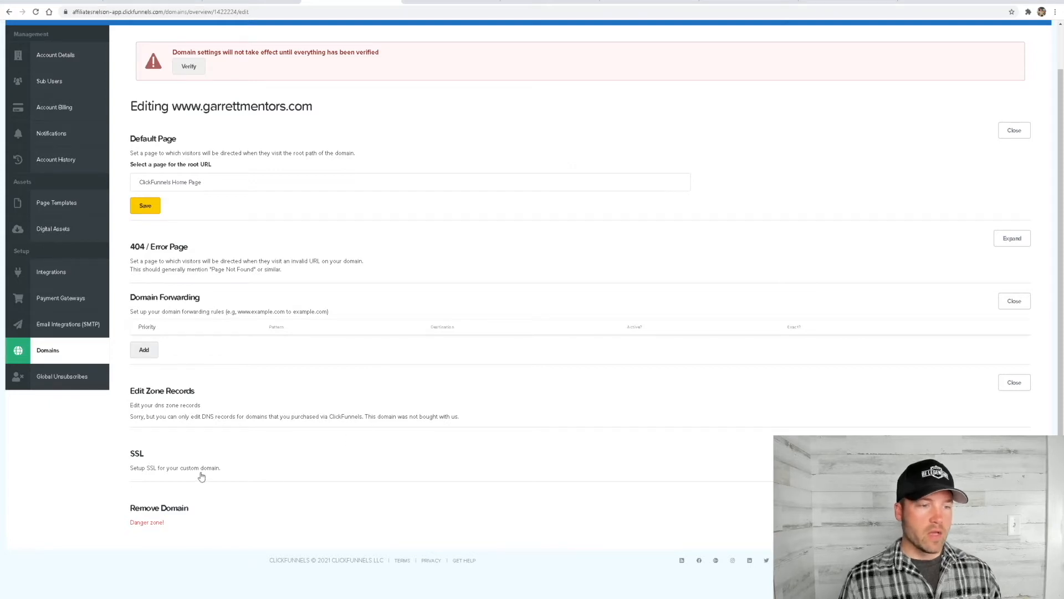
{"action": "left_click", "coordinate": [1011, 445]}
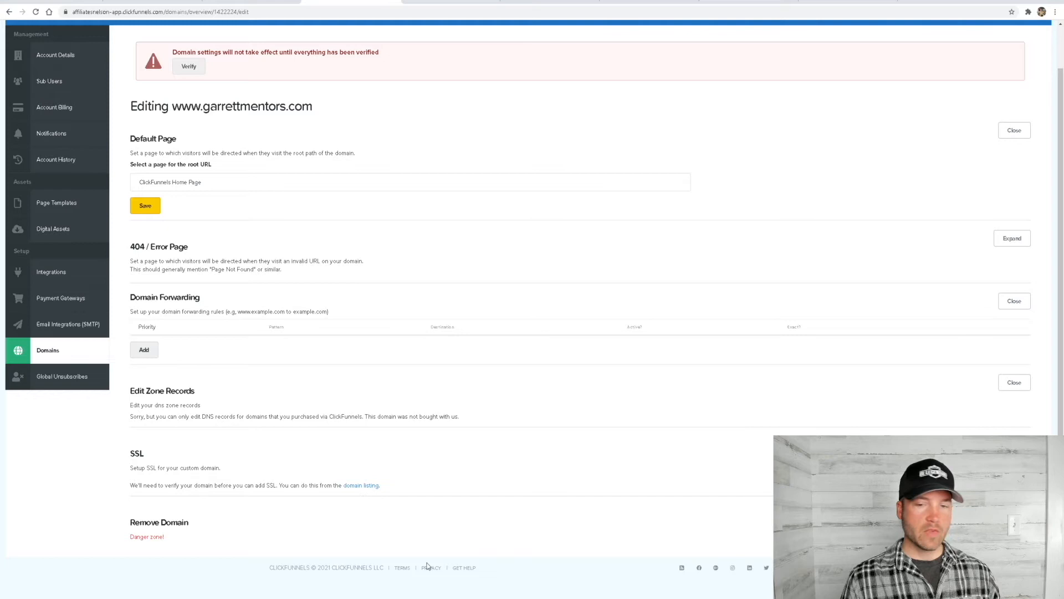
{"action": "scroll", "coordinate": [268, 530], "scroll_direction": "up", "scroll_amount": 1}
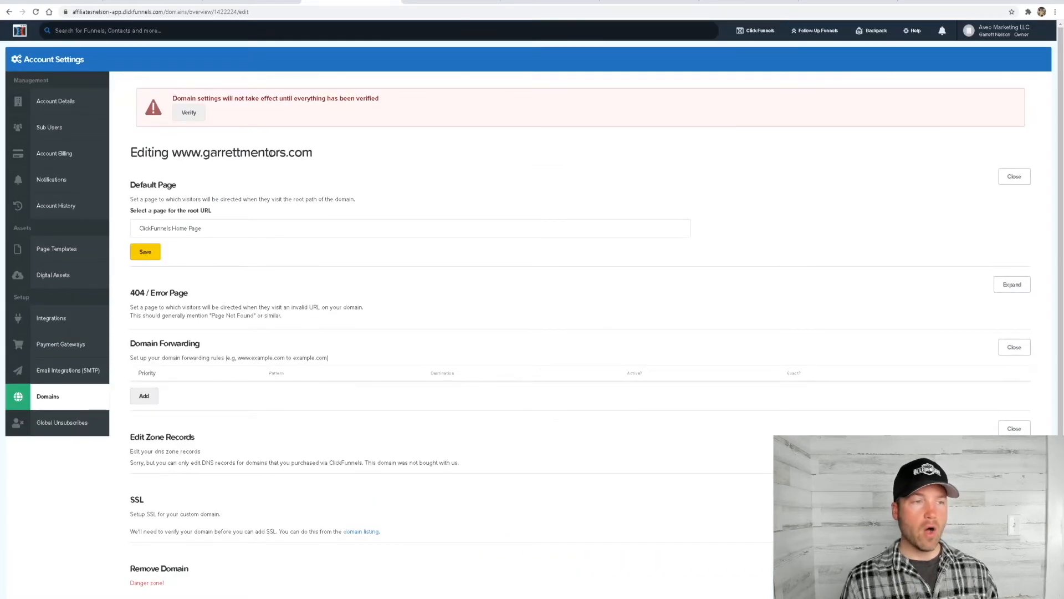
{"action": "left_click", "coordinate": [191, 116]}
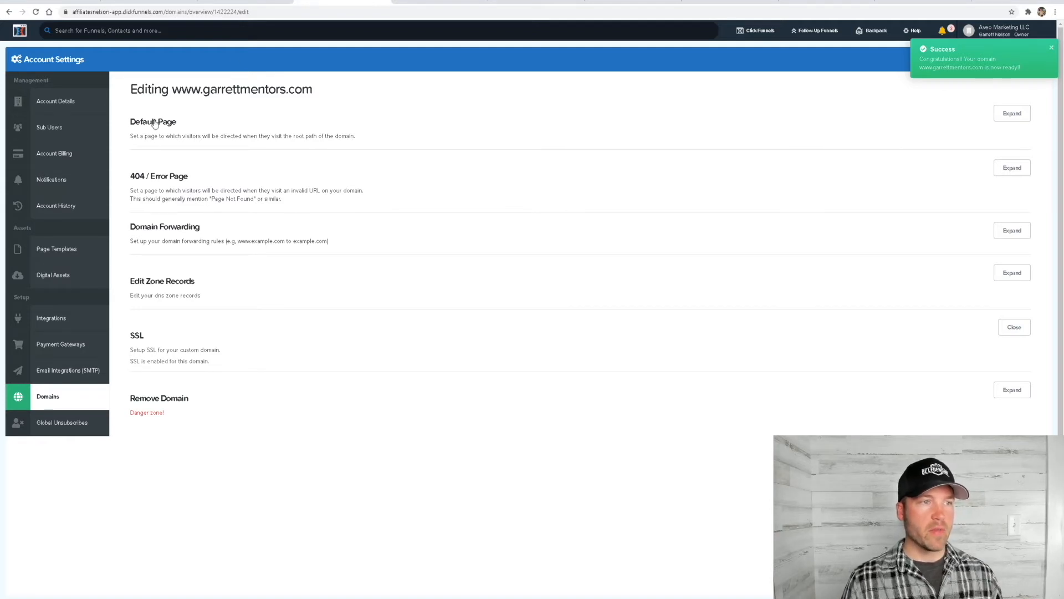
Dismiss the success notice and return to the account's domain list
{"action": "left_click", "coordinate": [1051, 49]}
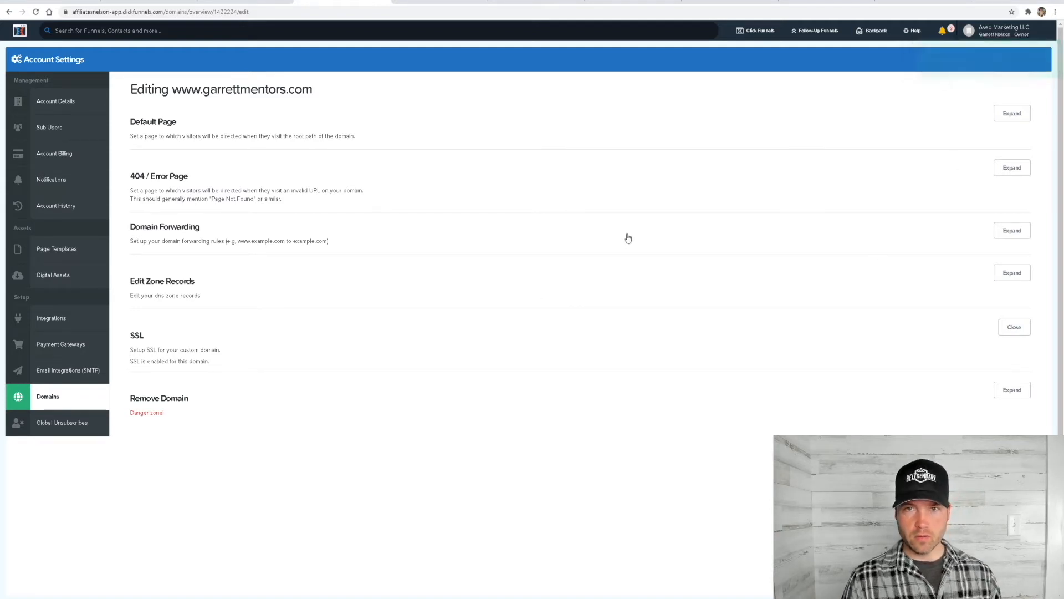
{"action": "left_click", "coordinate": [51, 403]}
{"action": "right_click", "coordinate": [51, 403]}
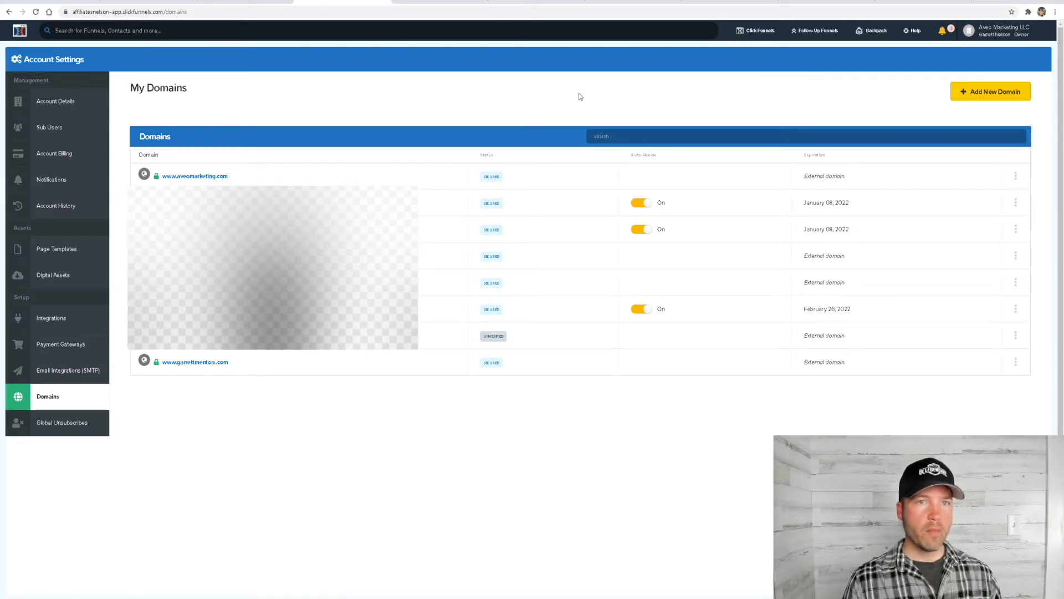
Build a new funnel with the Collect Emails goal and name it Example
{"action": "mouse_move", "coordinate": [758, 36]}
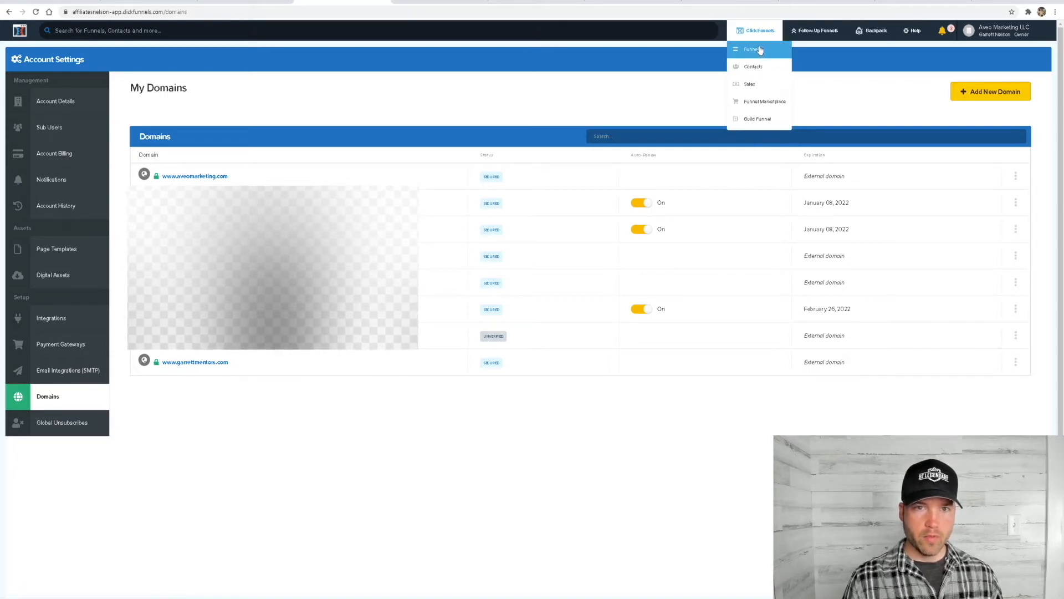
{"action": "left_click", "coordinate": [754, 120]}
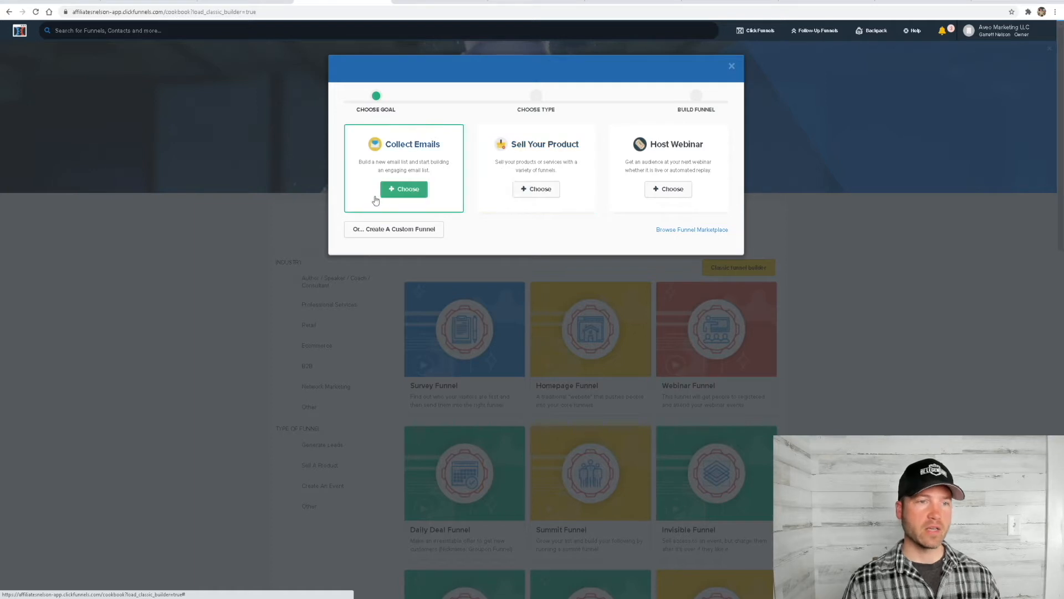
{"action": "left_click", "coordinate": [408, 191]}
{"action": "left_click", "coordinate": [382, 145]}
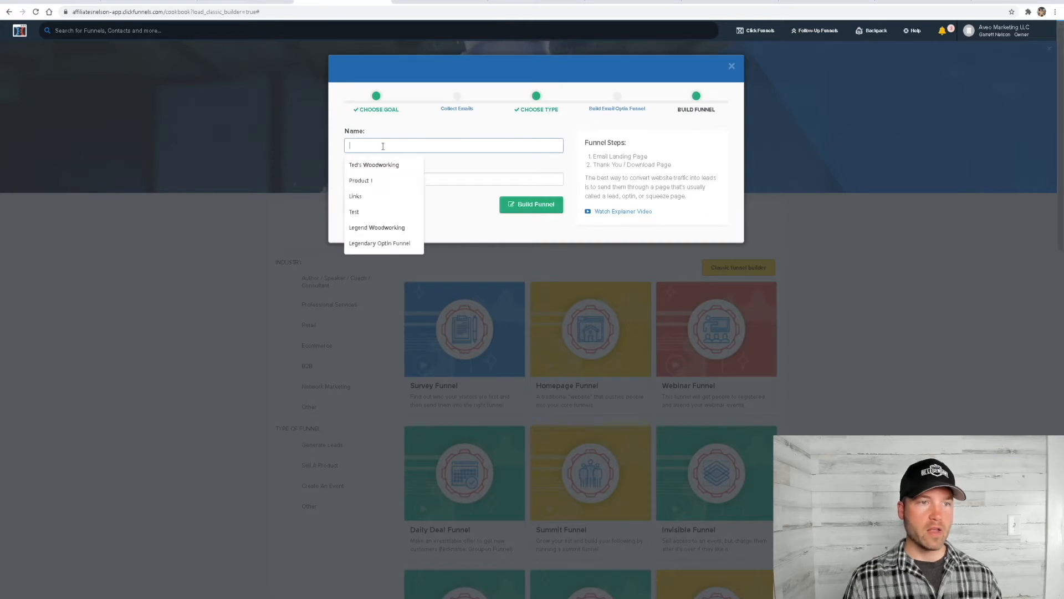
{"action": "type", "text": "Example"}
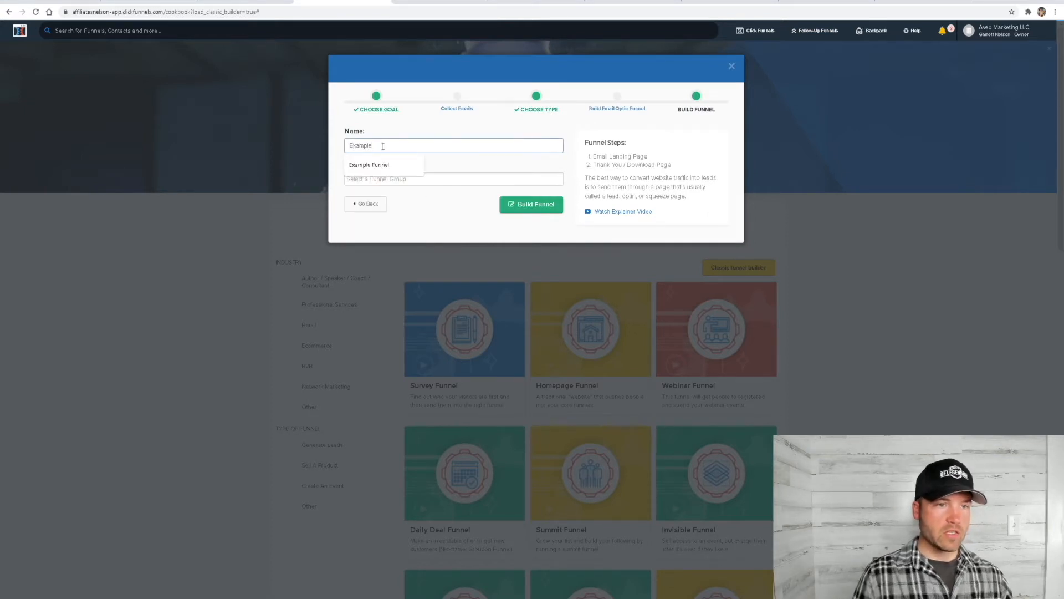
{"action": "left_click", "coordinate": [408, 129]}
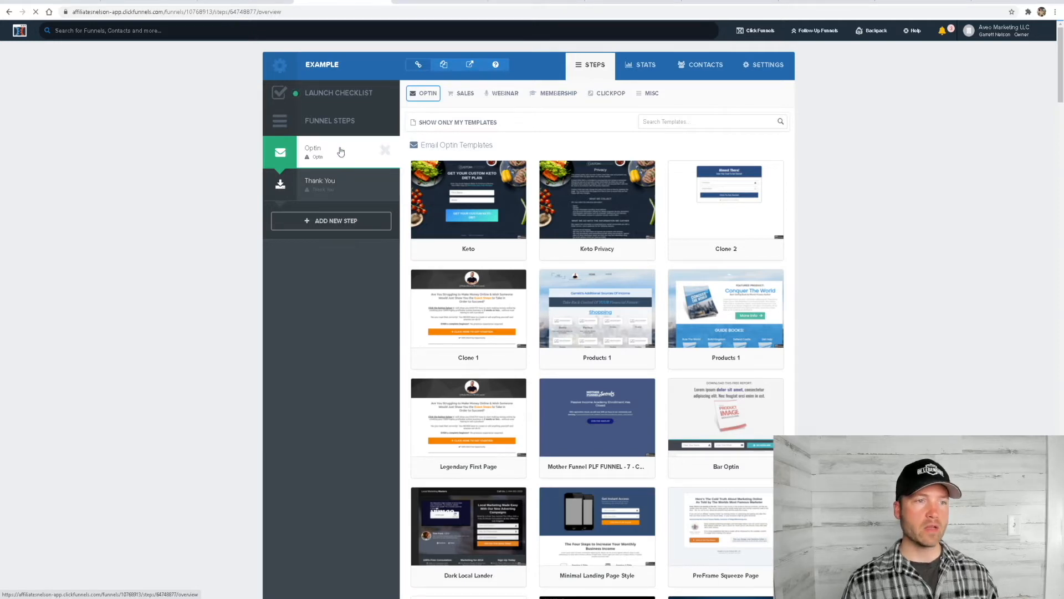
Look over the funnel's Optin and Thank You steps and the available page template categories
{"action": "left_click", "coordinate": [355, 183]}
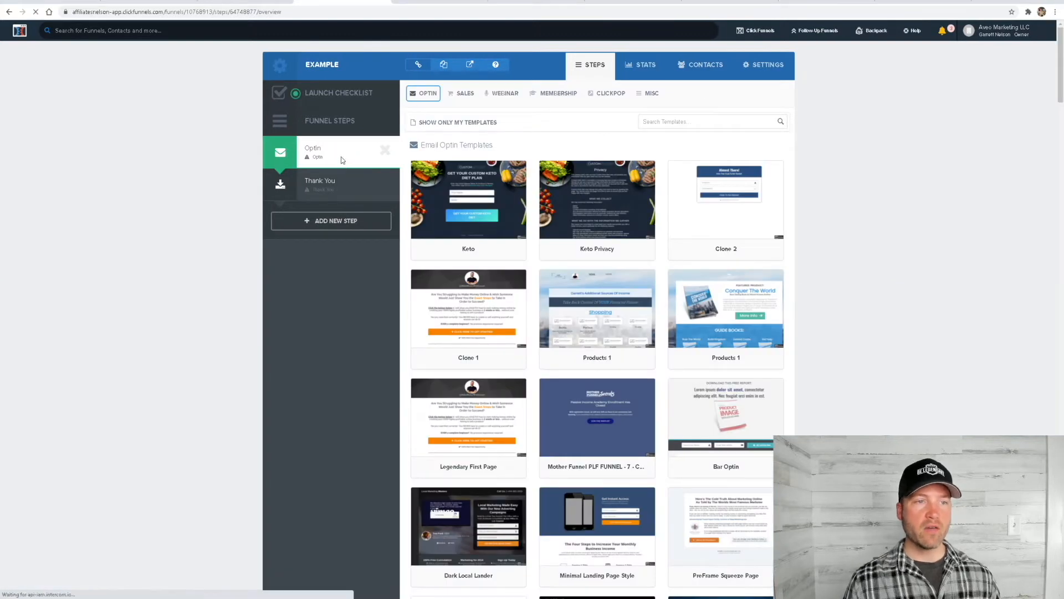
{"action": "left_click", "coordinate": [342, 160]}
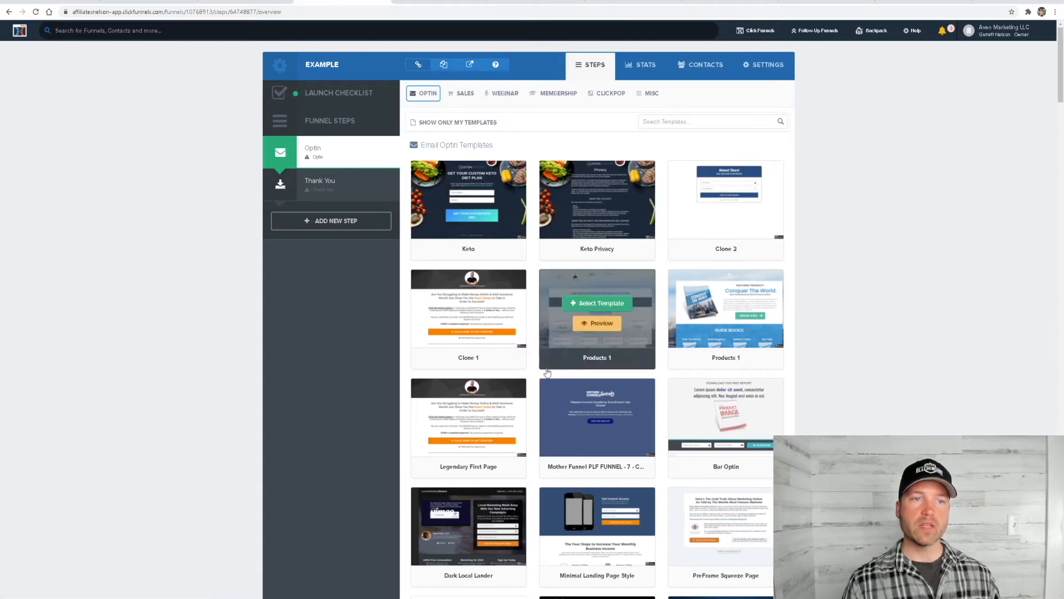
{"action": "left_click", "coordinate": [457, 94]}
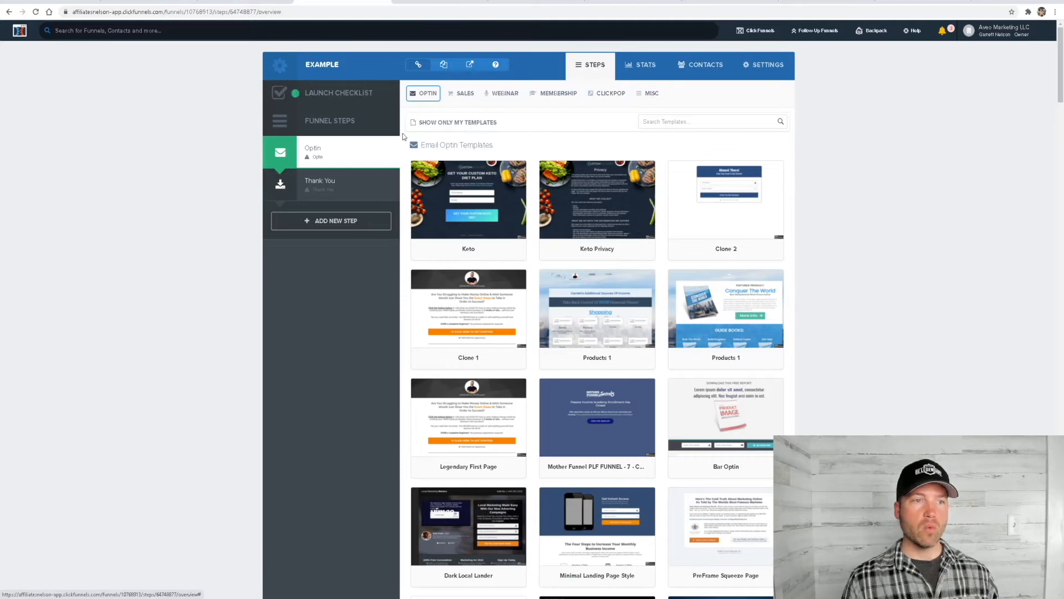
{"action": "mouse_move", "coordinate": [428, 95]}
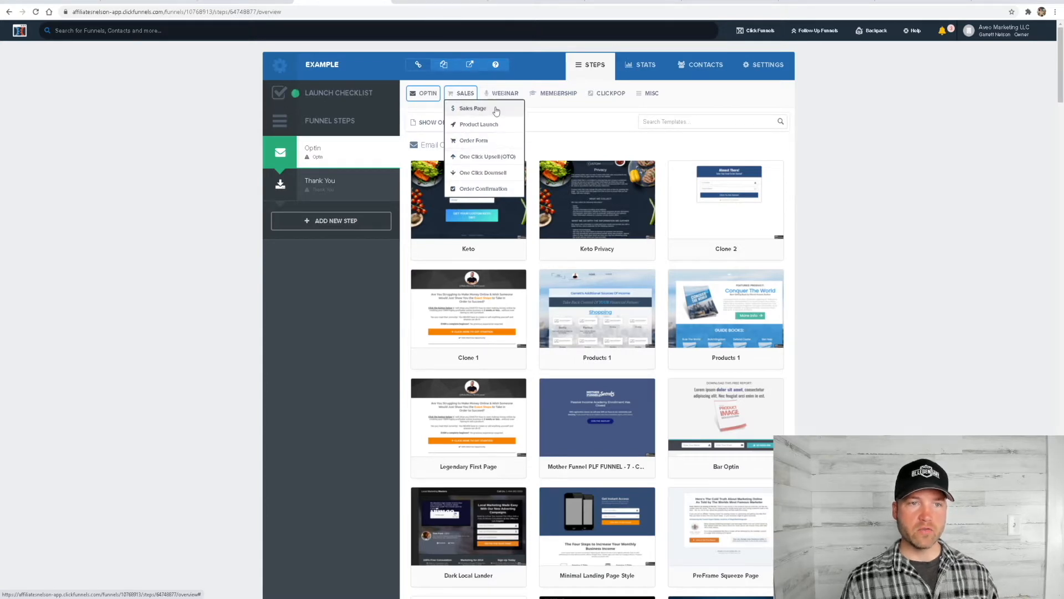
{"action": "mouse_move", "coordinate": [512, 89]}
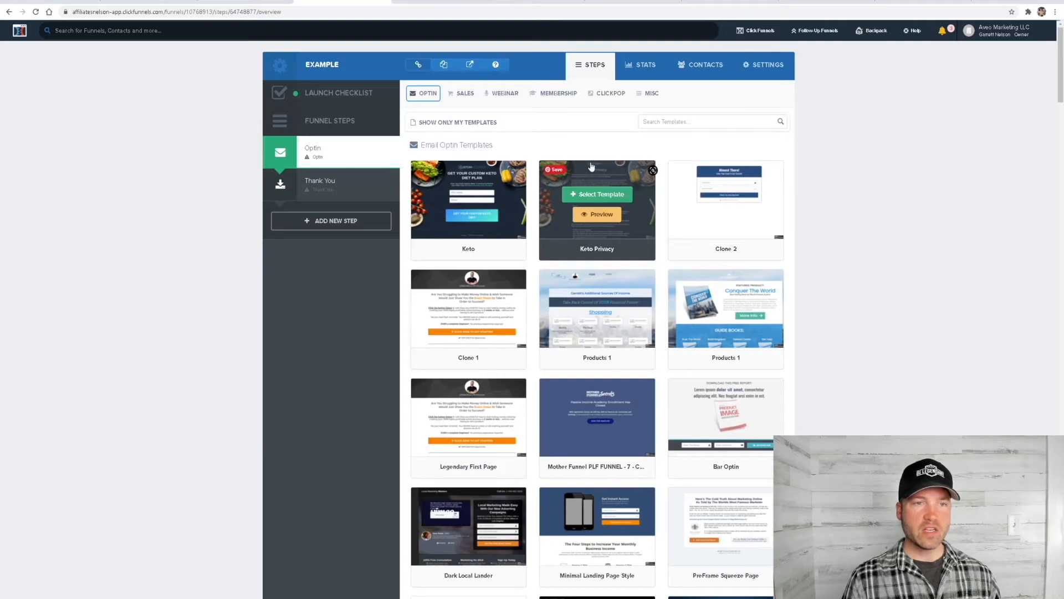
Browse the email optin templates and apply the Mother Funnel PLF FUNNEL - 8 template to the Optin step
{"action": "mouse_move", "coordinate": [481, 215]}
{"action": "scroll", "coordinate": [480, 215], "scroll_direction": "down", "scroll_amount": 14}
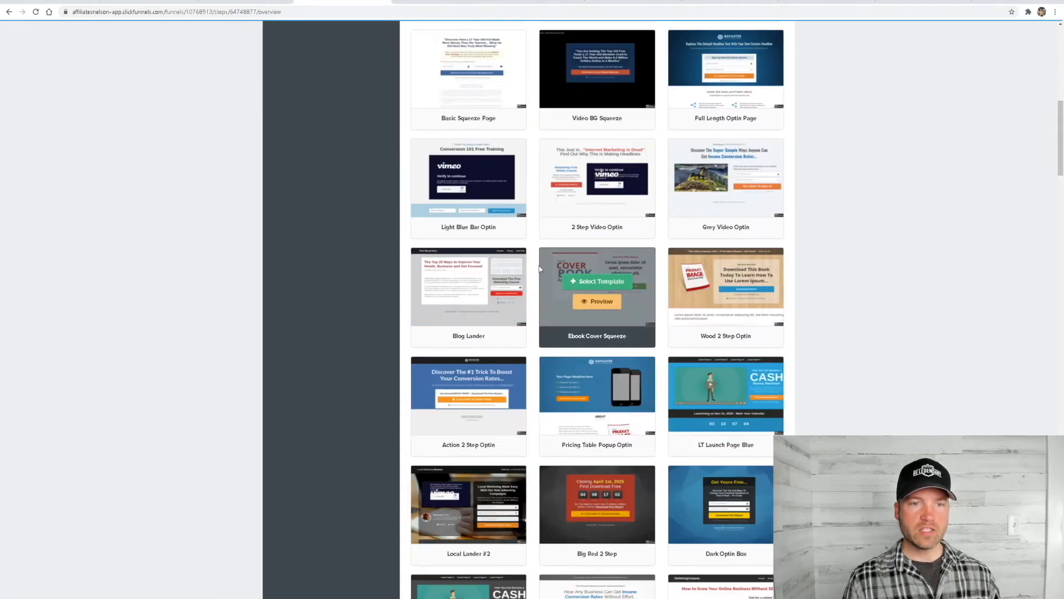
{"action": "scroll", "coordinate": [604, 269], "scroll_direction": "down", "scroll_amount": 20}
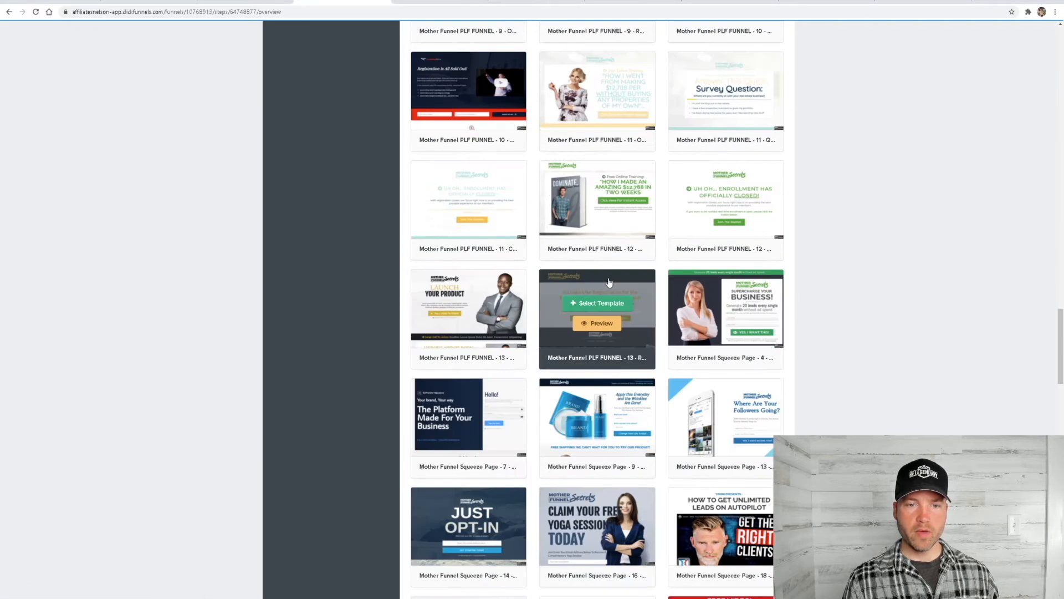
{"action": "scroll", "coordinate": [607, 282], "scroll_direction": "down", "scroll_amount": 20}
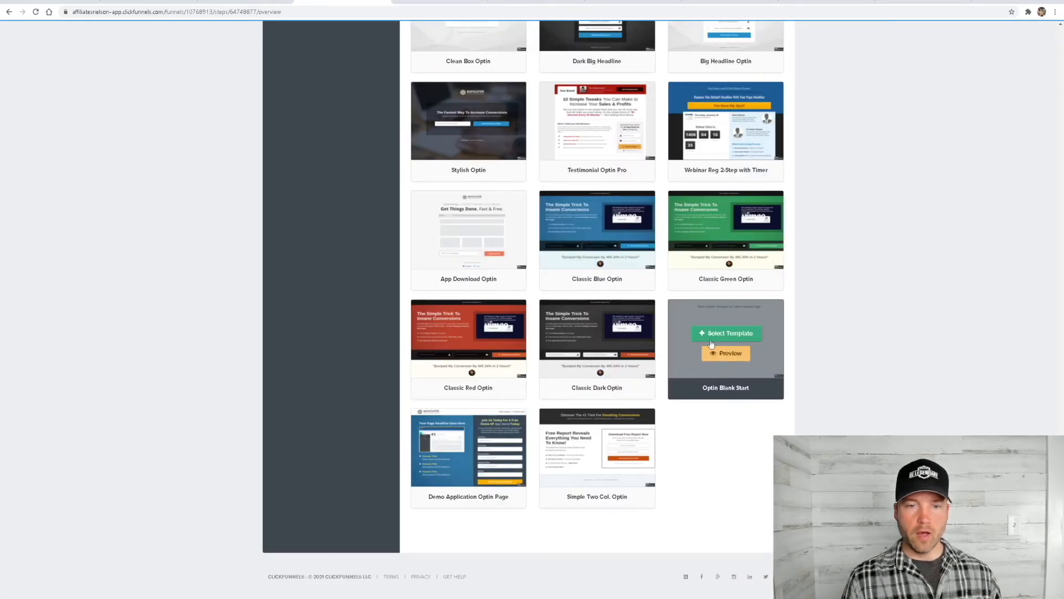
{"action": "scroll", "coordinate": [596, 277], "scroll_direction": "up", "scroll_amount": 20}
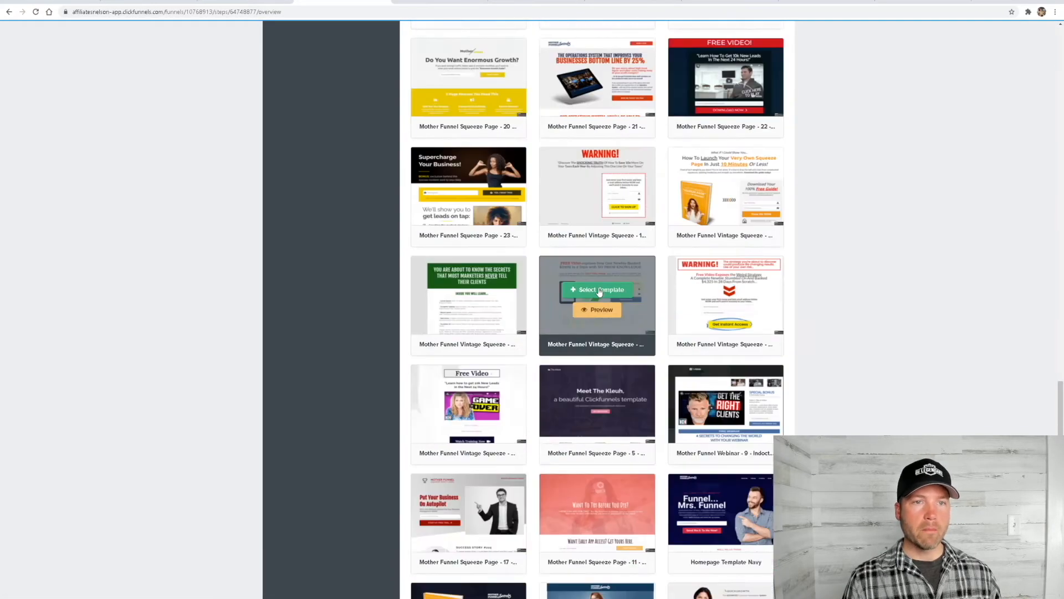
{"action": "scroll", "coordinate": [592, 285], "scroll_direction": "up", "scroll_amount": 15}
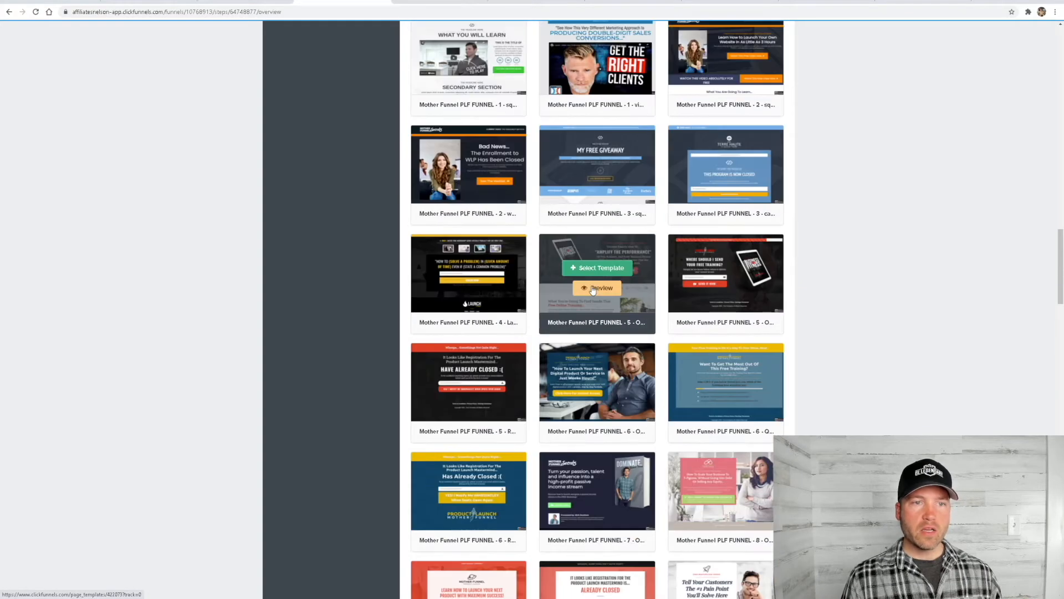
{"action": "scroll", "coordinate": [568, 294], "scroll_direction": "up", "scroll_amount": 1}
{"action": "scroll", "coordinate": [560, 278], "scroll_direction": "down", "scroll_amount": 4}
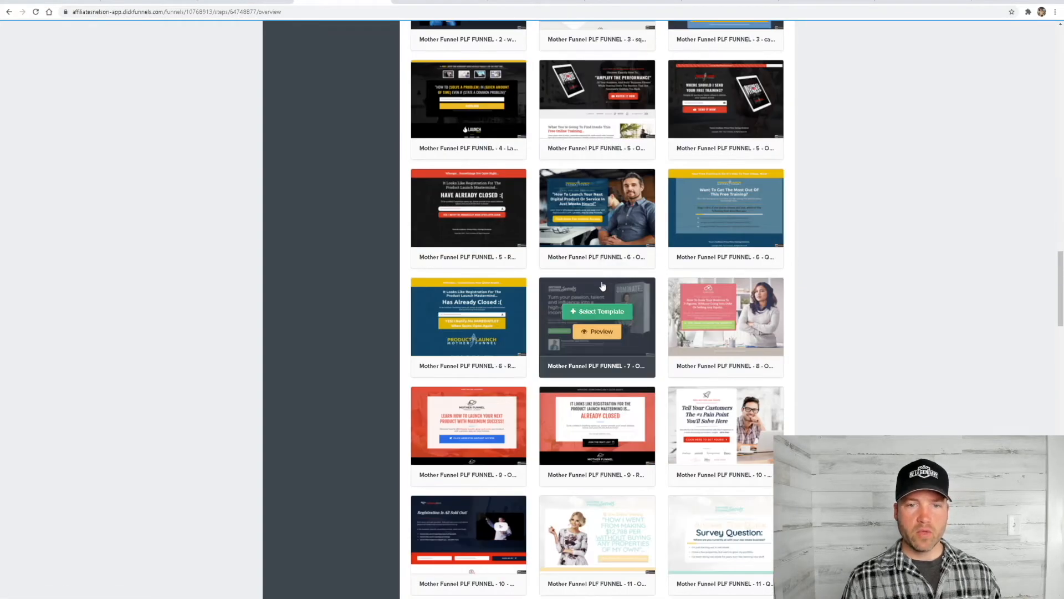
{"action": "scroll", "coordinate": [548, 250], "scroll_direction": "down", "scroll_amount": 2}
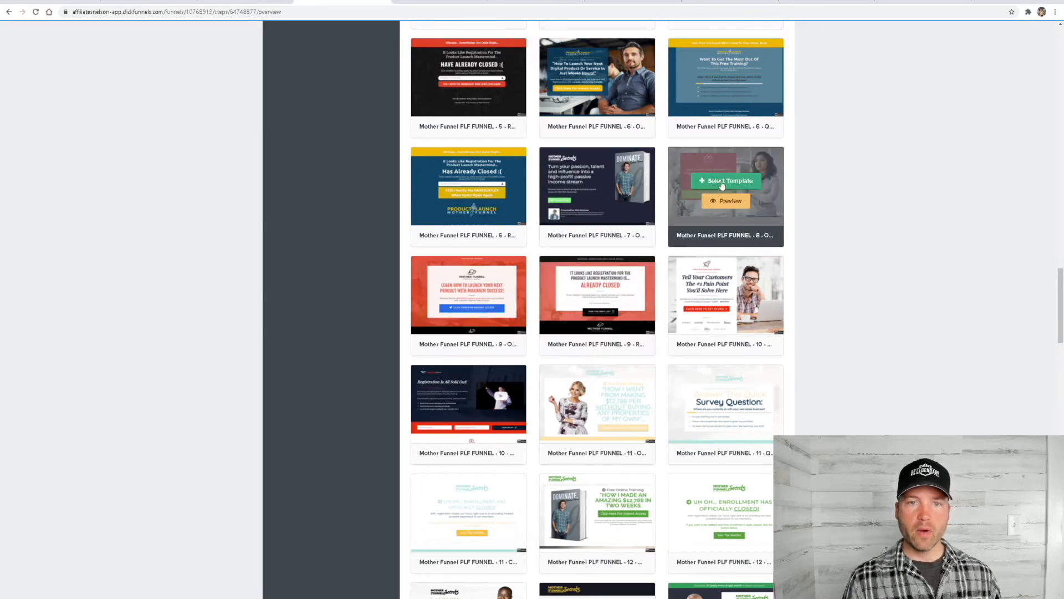
{"action": "left_click", "coordinate": [732, 185]}
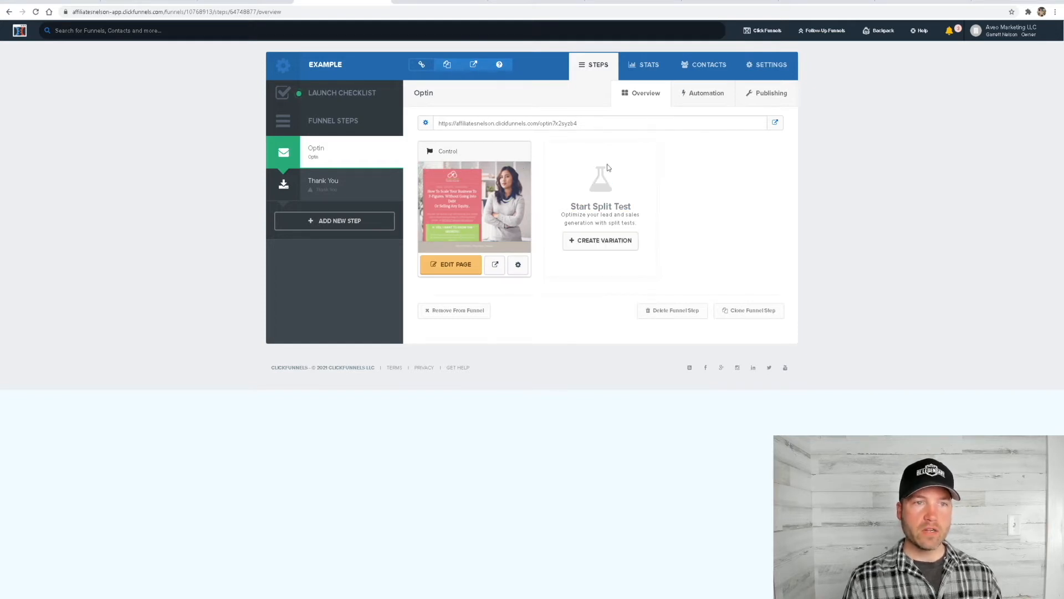
{"action": "left_click", "coordinate": [771, 70]}
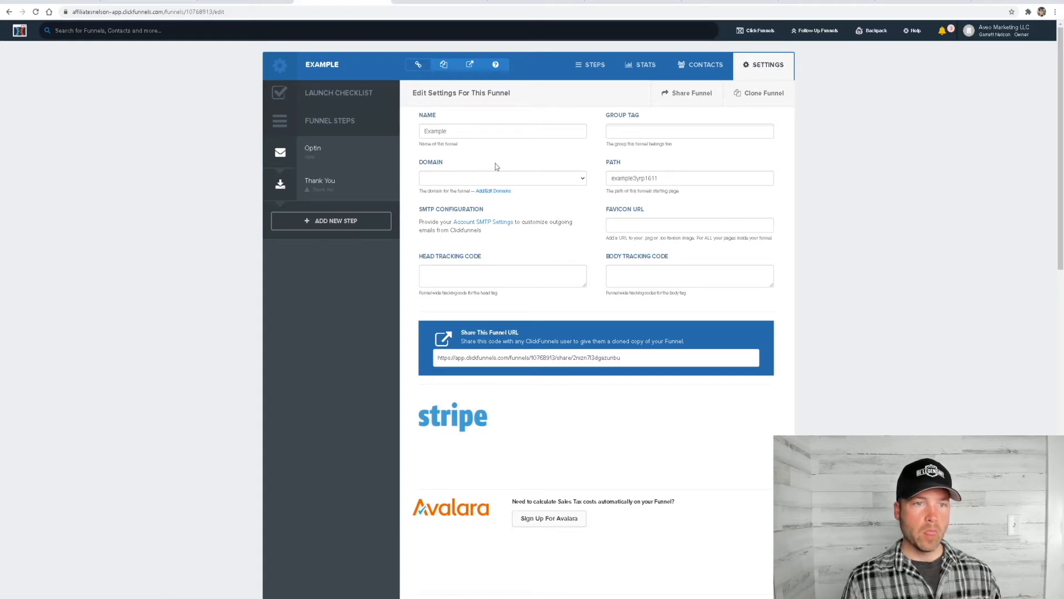
{"action": "left_click", "coordinate": [580, 180]}
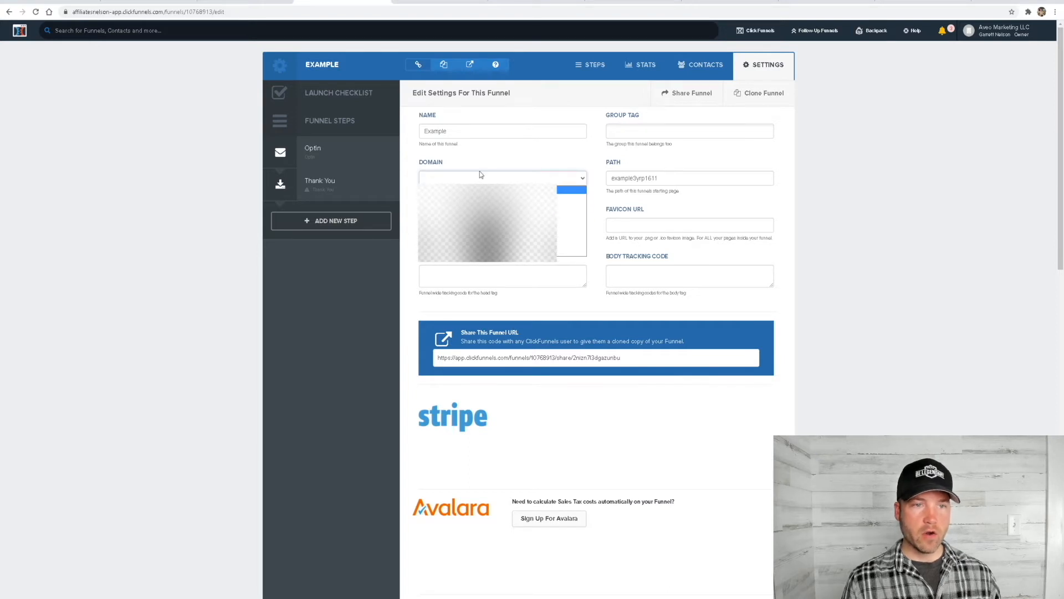
{"action": "left_click", "coordinate": [443, 251]}
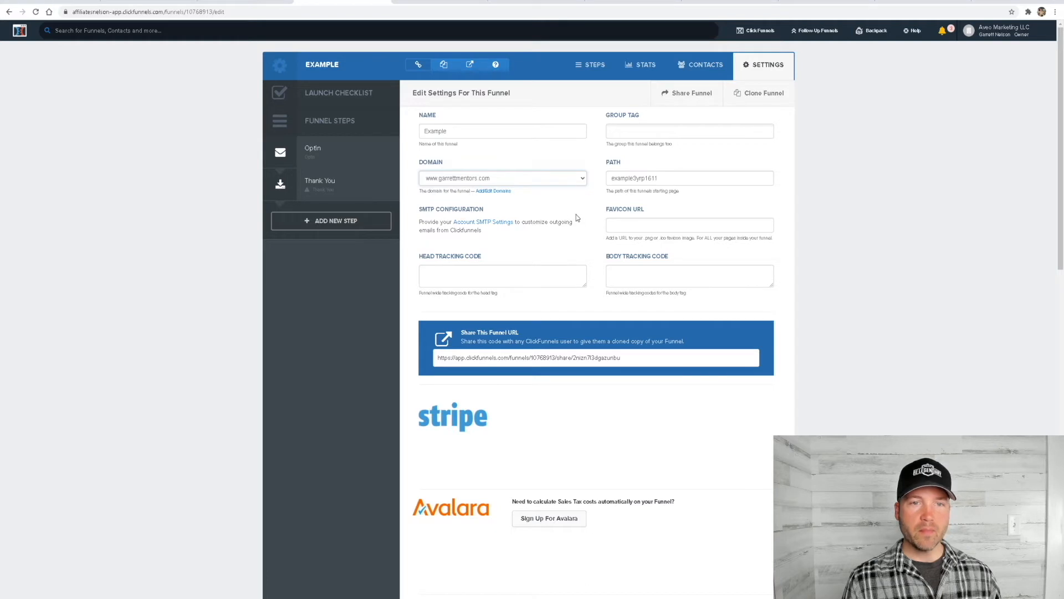
Shorten the funnel's path to example and save the updated funnel settings
{"action": "left_click_drag", "start_coordinate": [667, 179], "coordinate": [632, 176]}
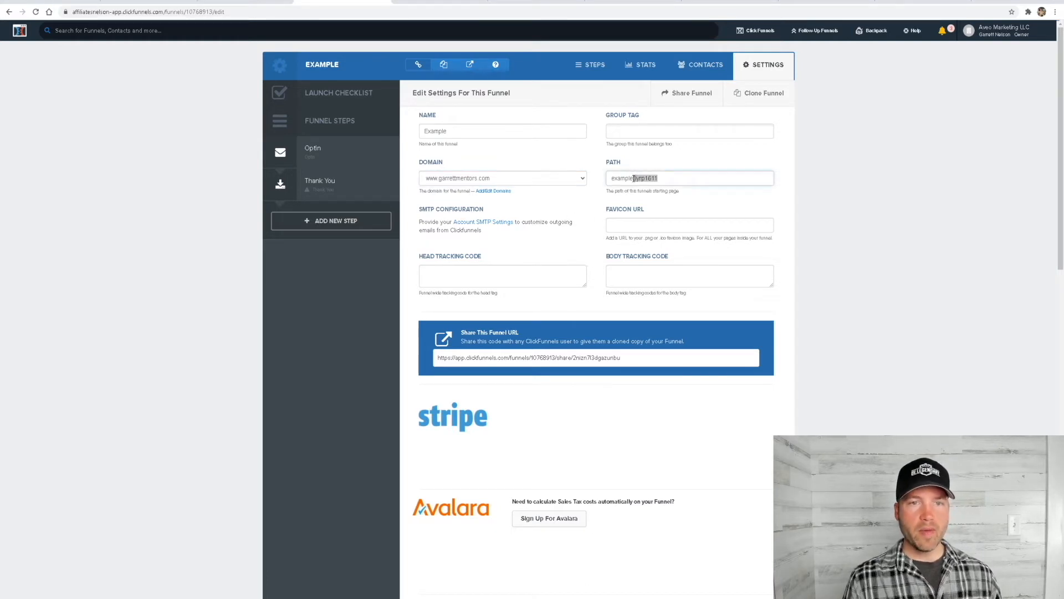
{"action": "key", "text": "BackSpace"}
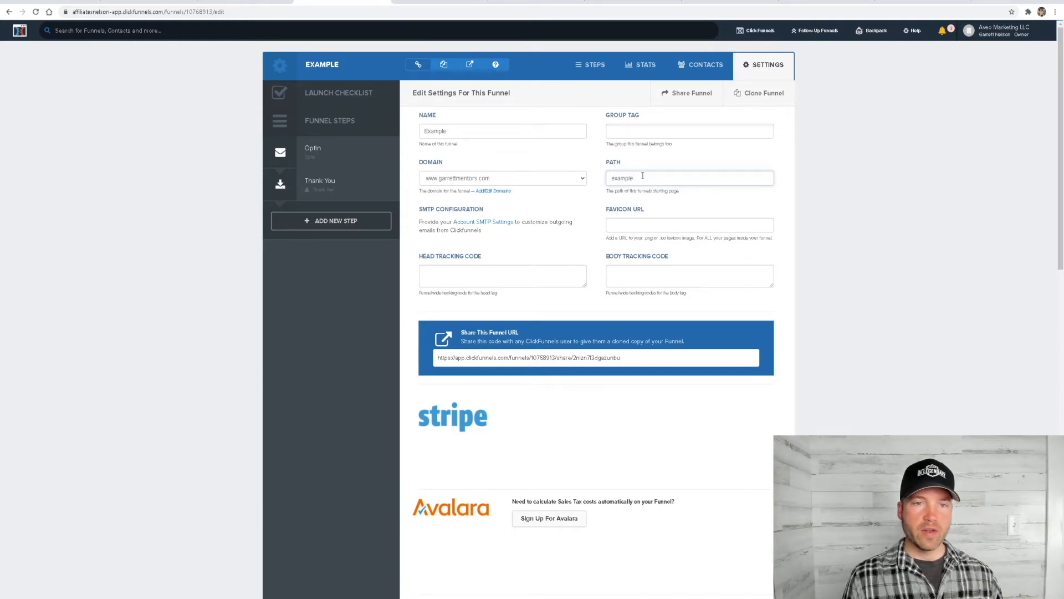
{"action": "left_click", "coordinate": [597, 207]}
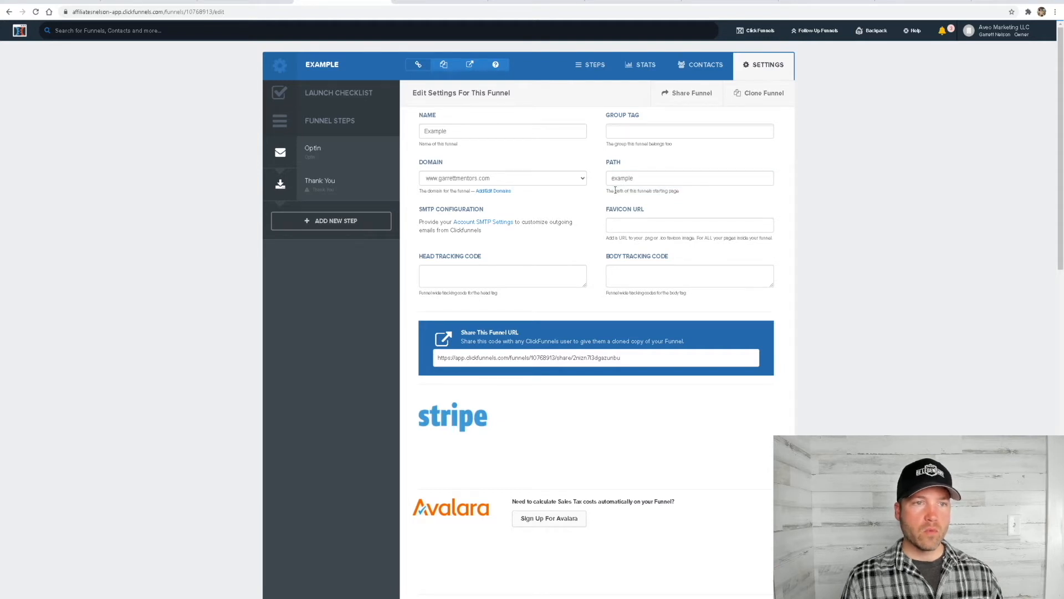
{"action": "left_click", "coordinate": [635, 179]}
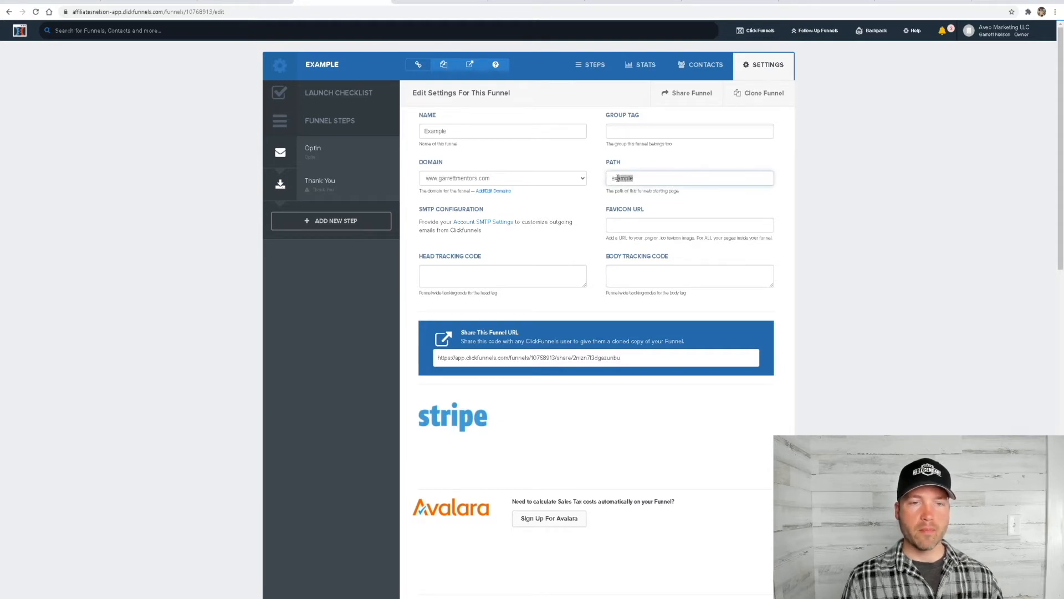
{"action": "left_click", "coordinate": [597, 200]}
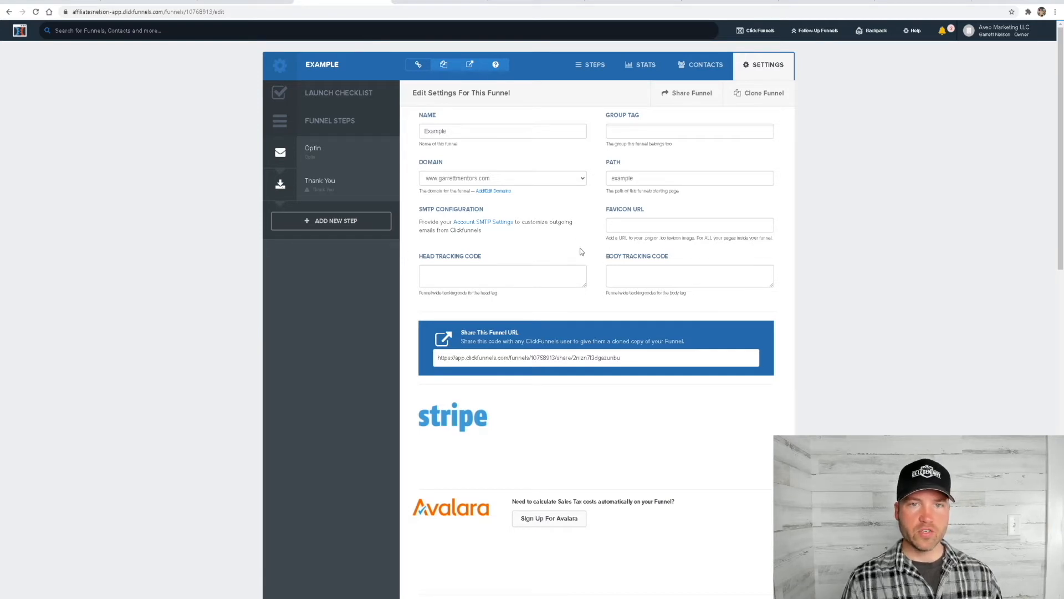
{"action": "scroll", "coordinate": [590, 239], "scroll_direction": "down", "scroll_amount": 2}
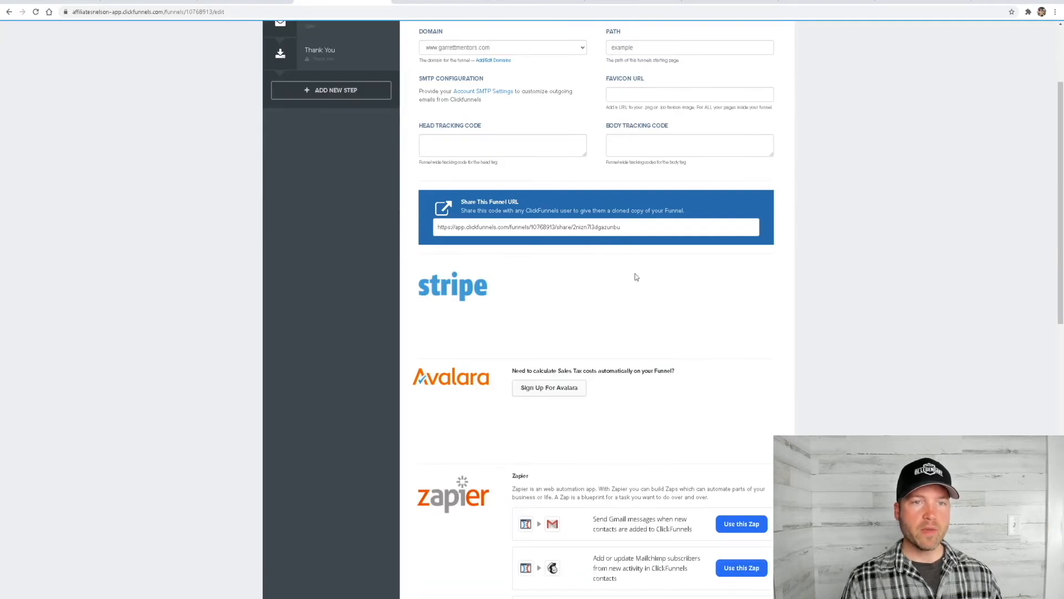
{"action": "scroll", "coordinate": [624, 187], "scroll_direction": "down", "scroll_amount": 9}
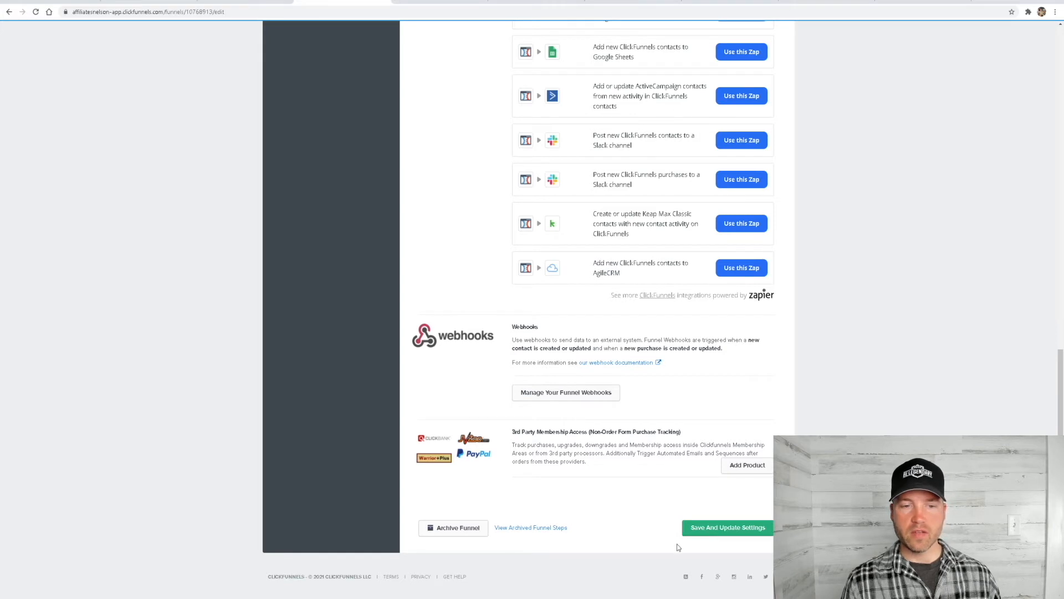
{"action": "left_click", "coordinate": [722, 533]}
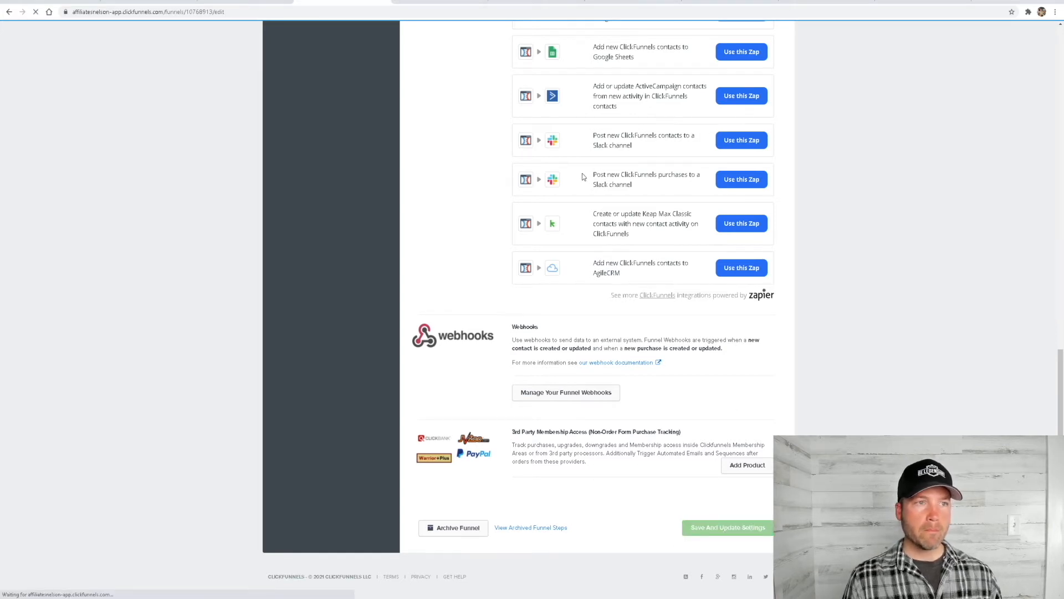
Change the Optin funnel step's path to optin-example and update the step
{"action": "left_click", "coordinate": [327, 158]}
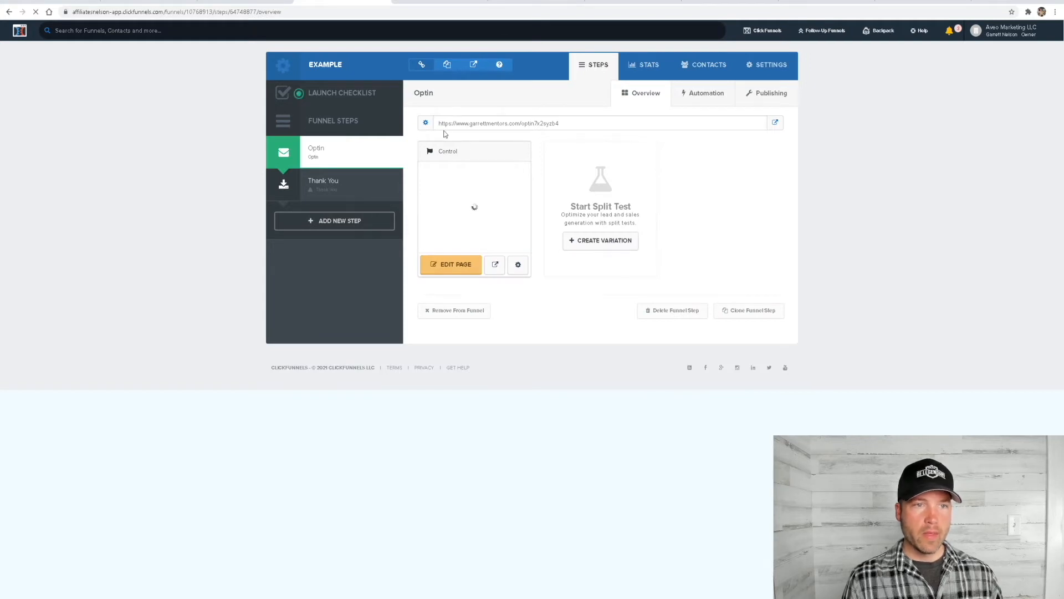
{"action": "left_click_drag", "start_coordinate": [568, 125], "coordinate": [439, 126]}
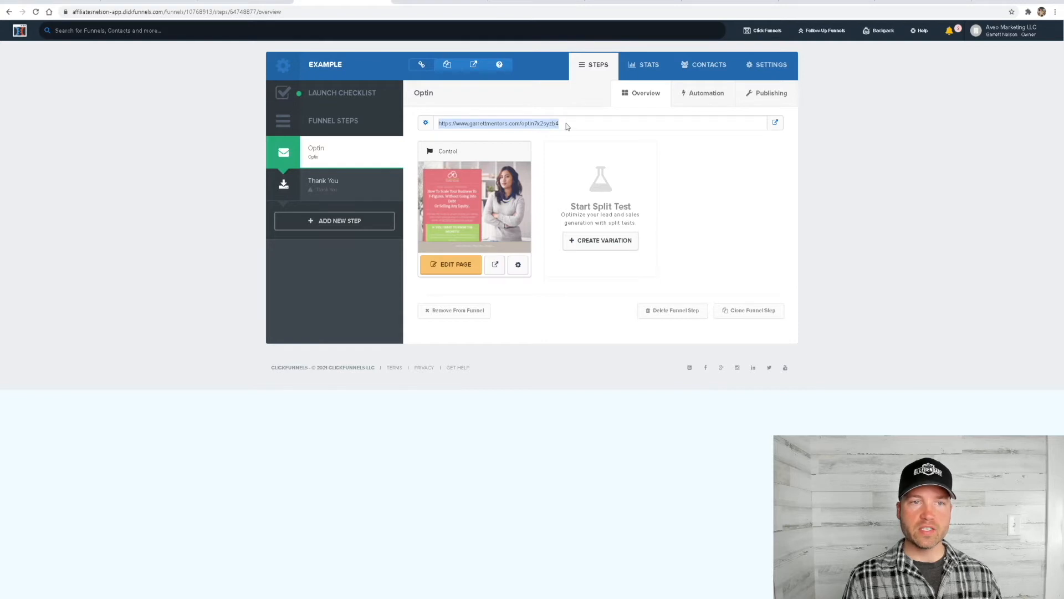
{"action": "left_click", "coordinate": [538, 143]}
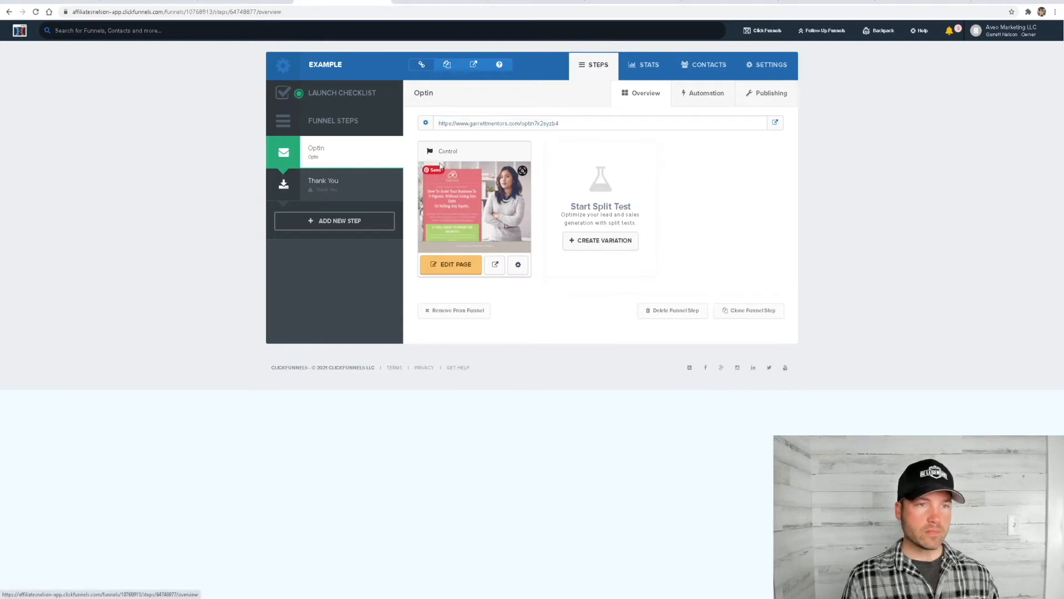
{"action": "left_click", "coordinate": [426, 123]}
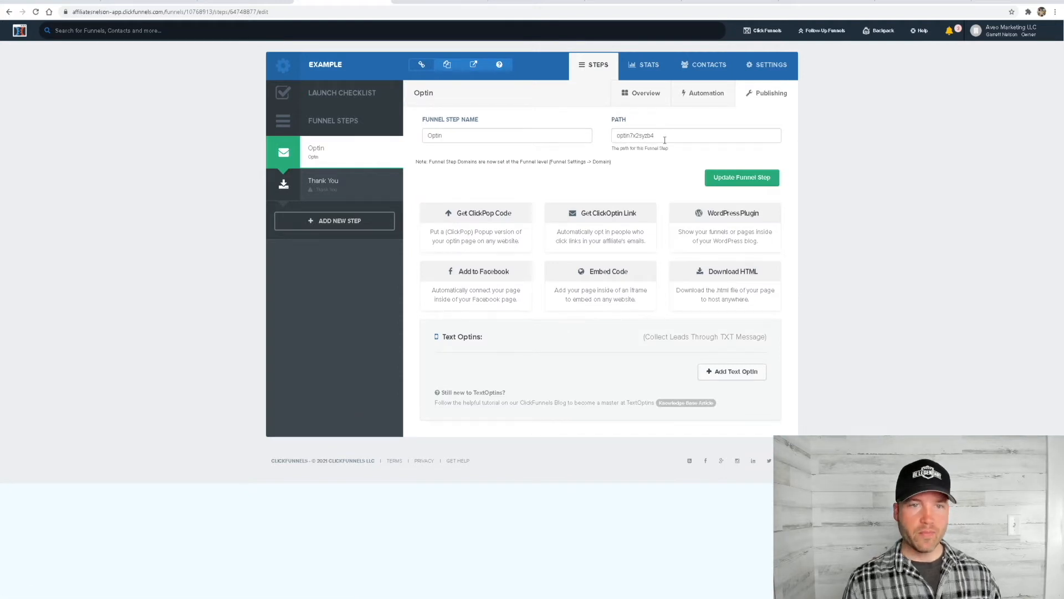
{"action": "left_click_drag", "start_coordinate": [661, 135], "coordinate": [625, 136]}
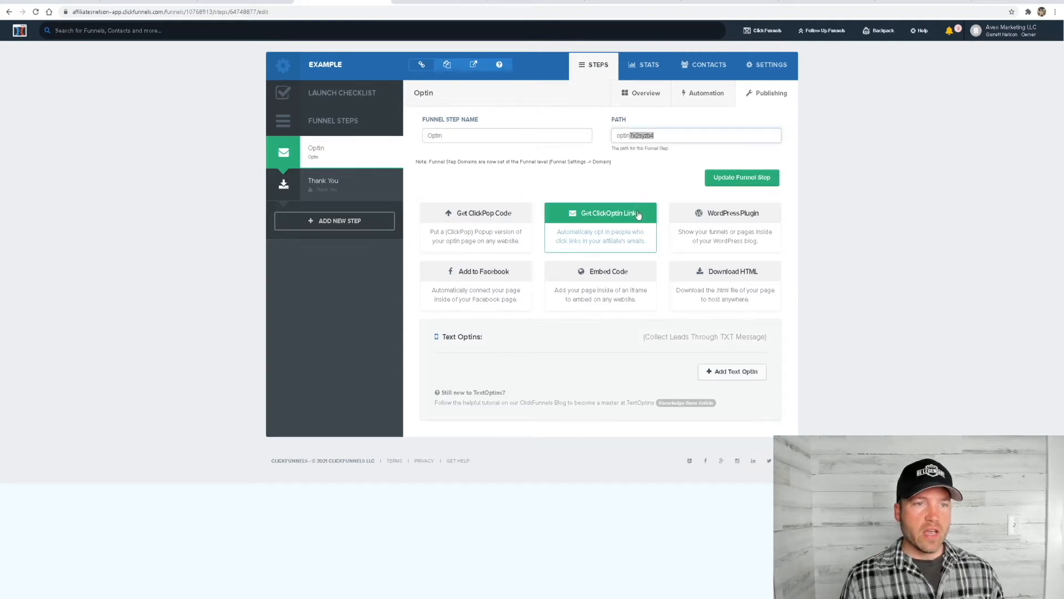
{"action": "key", "text": "BackSpace"}
{"action": "left_click", "coordinate": [619, 153]}
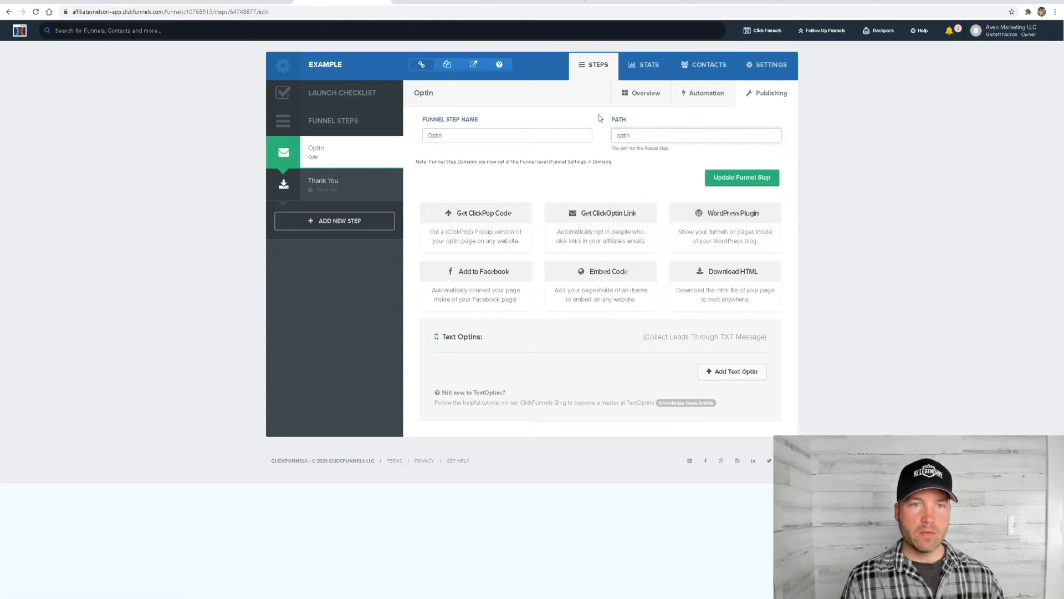
{"action": "left_click", "coordinate": [646, 135]}
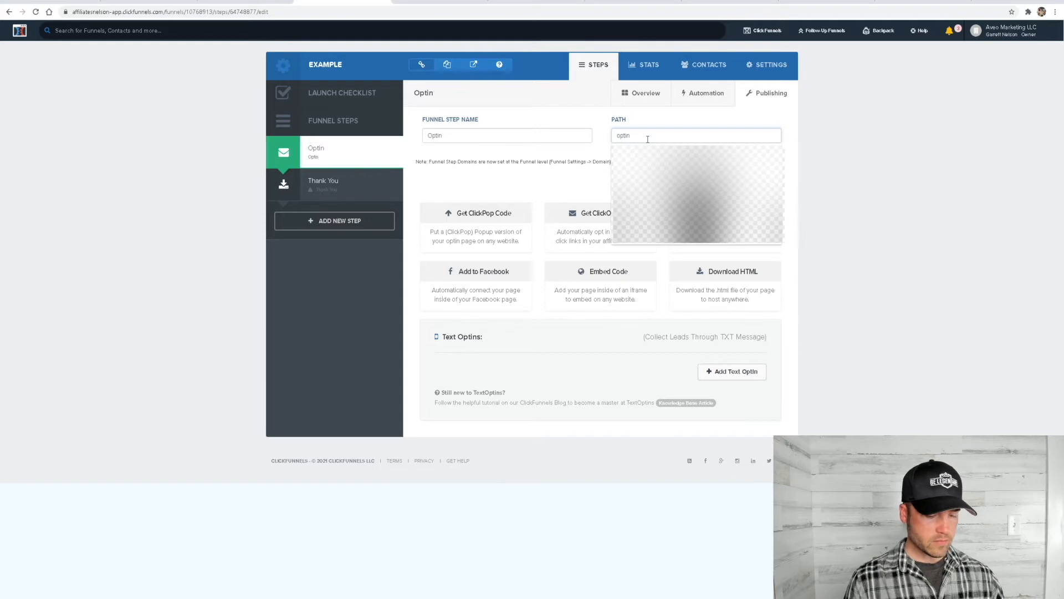
{"action": "type", "text": "-example"}
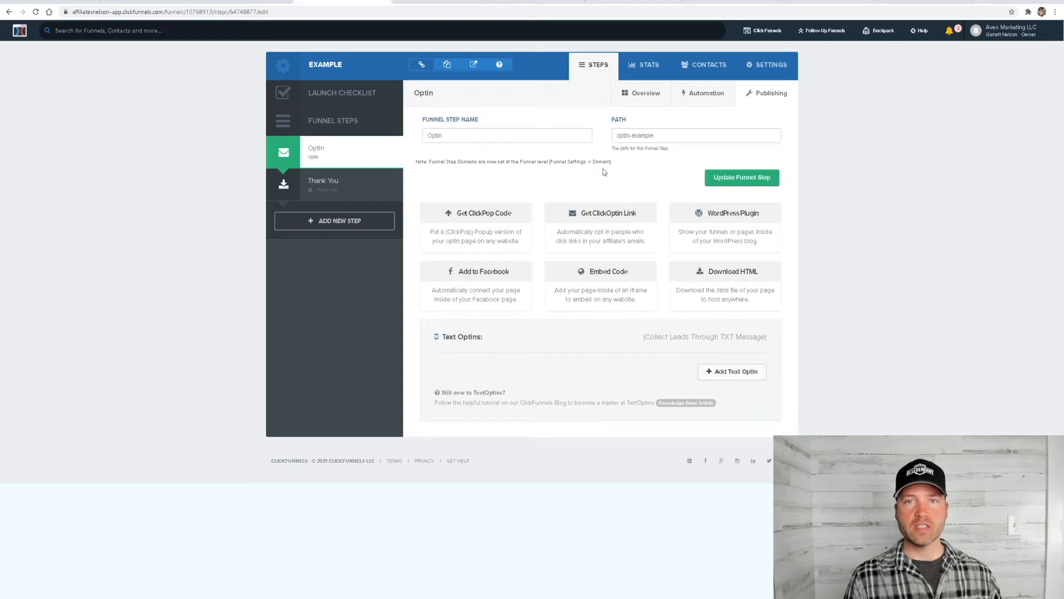
{"action": "left_click", "coordinate": [742, 179]}
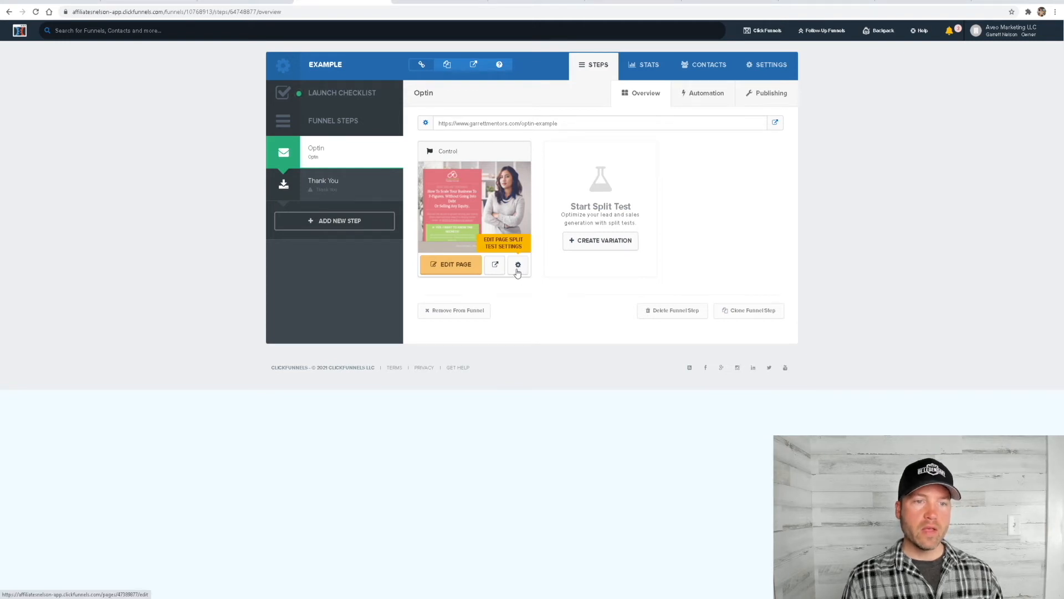
Set the Optin control page's path to optin-example-c, update it, and open the page for editing
{"action": "left_click", "coordinate": [518, 265]}
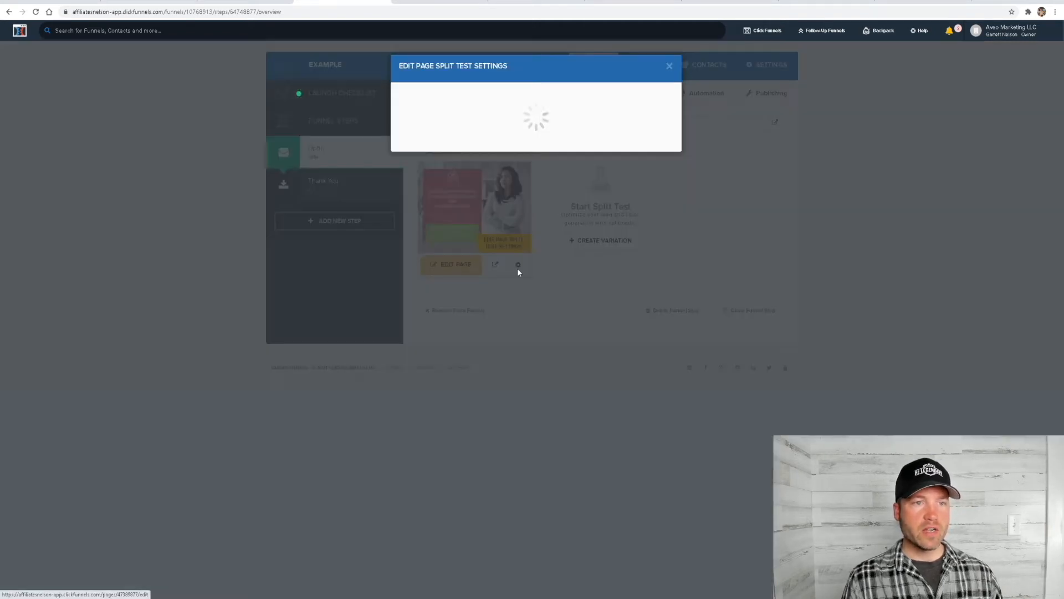
{"action": "left_click", "coordinate": [437, 118]}
{"action": "left_click", "coordinate": [501, 166]}
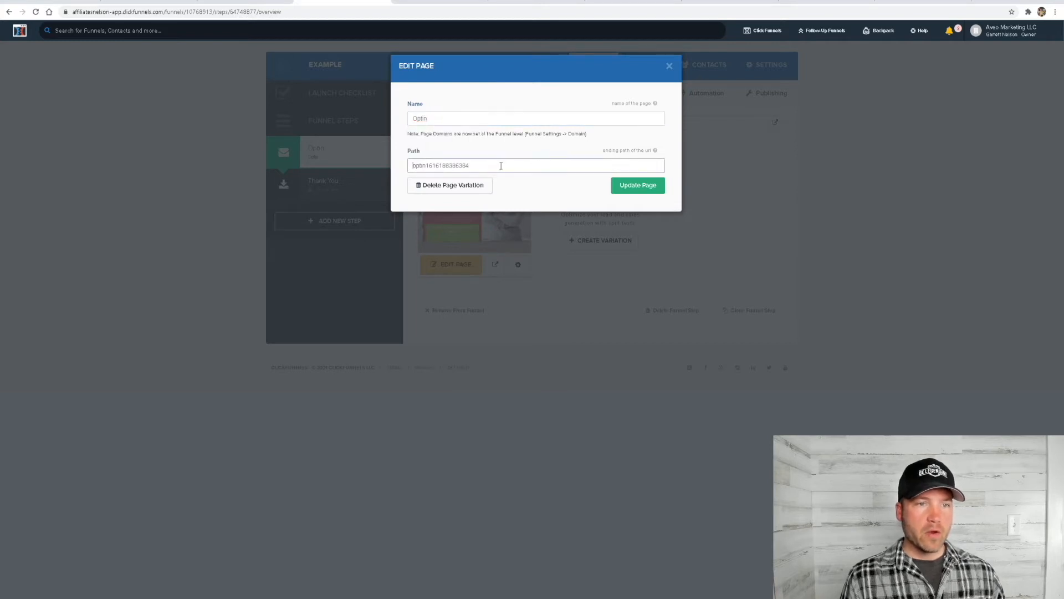
{"action": "left_click_drag", "start_coordinate": [501, 166], "coordinate": [428, 166]}
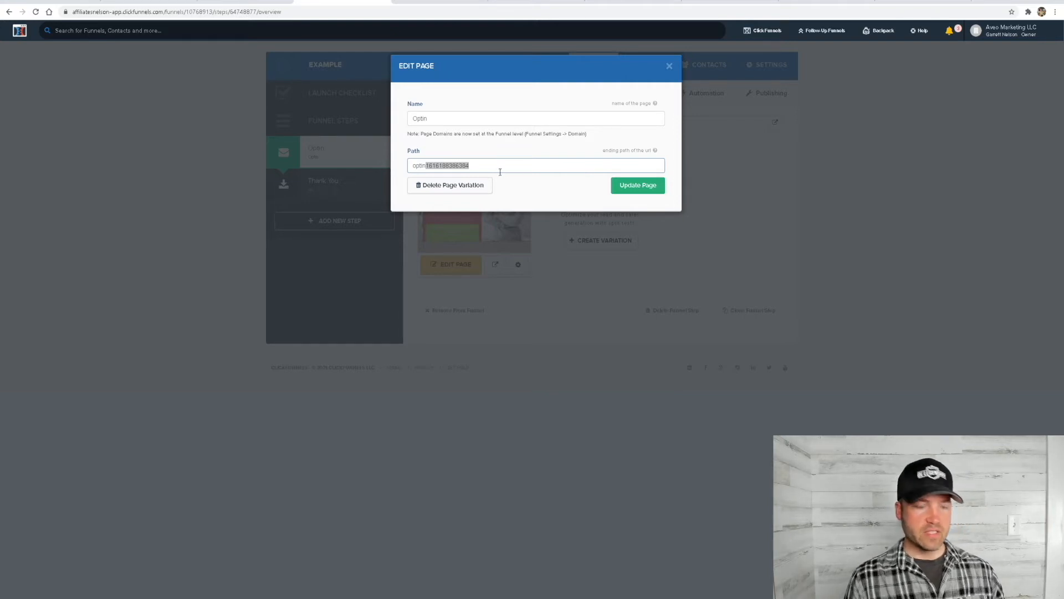
{"action": "type", "text": "-example-c"}
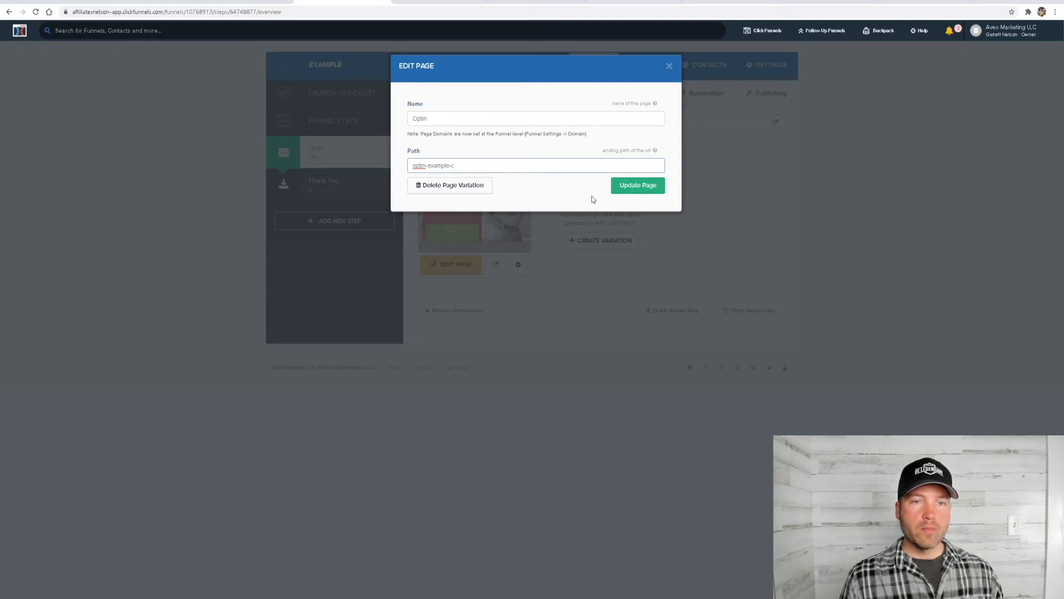
{"action": "left_click", "coordinate": [632, 189]}
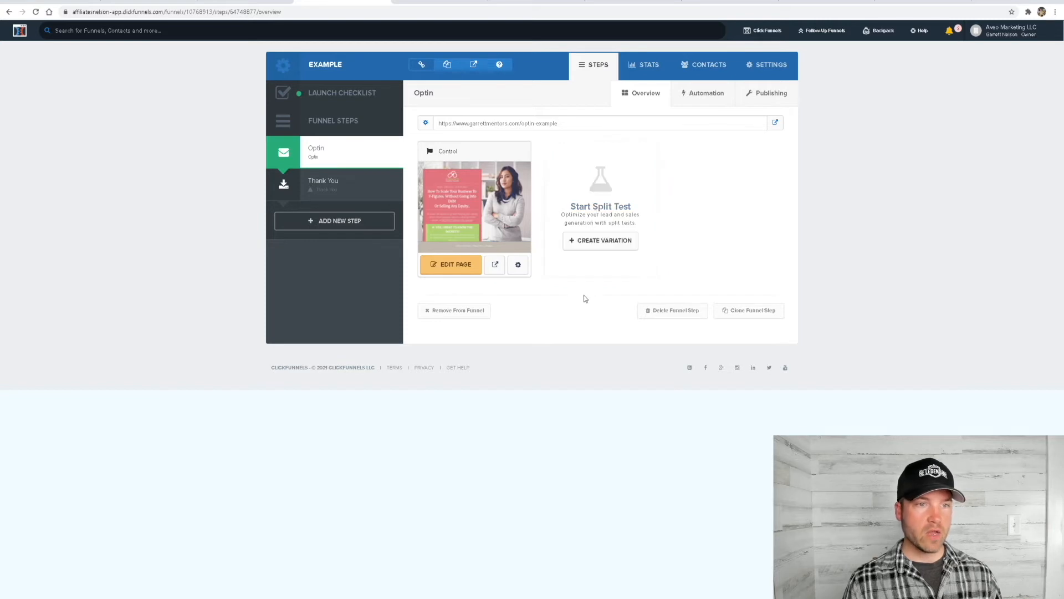
{"action": "left_click", "coordinate": [454, 272]}
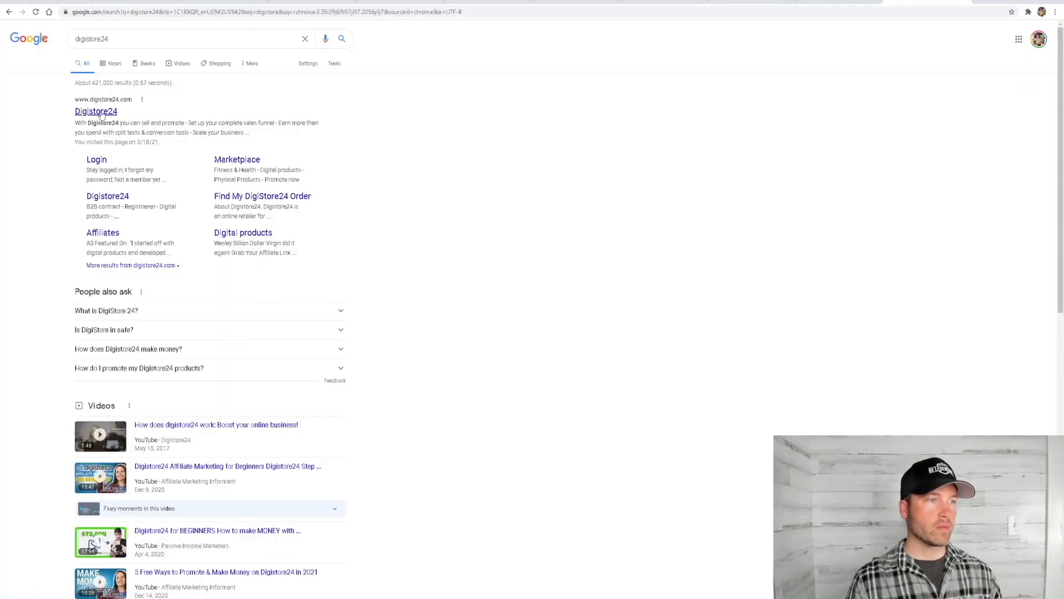
Open Digistore24 from the search results and show the marketplace's Family and Kids digital products
{"action": "left_click", "coordinate": [99, 113]}
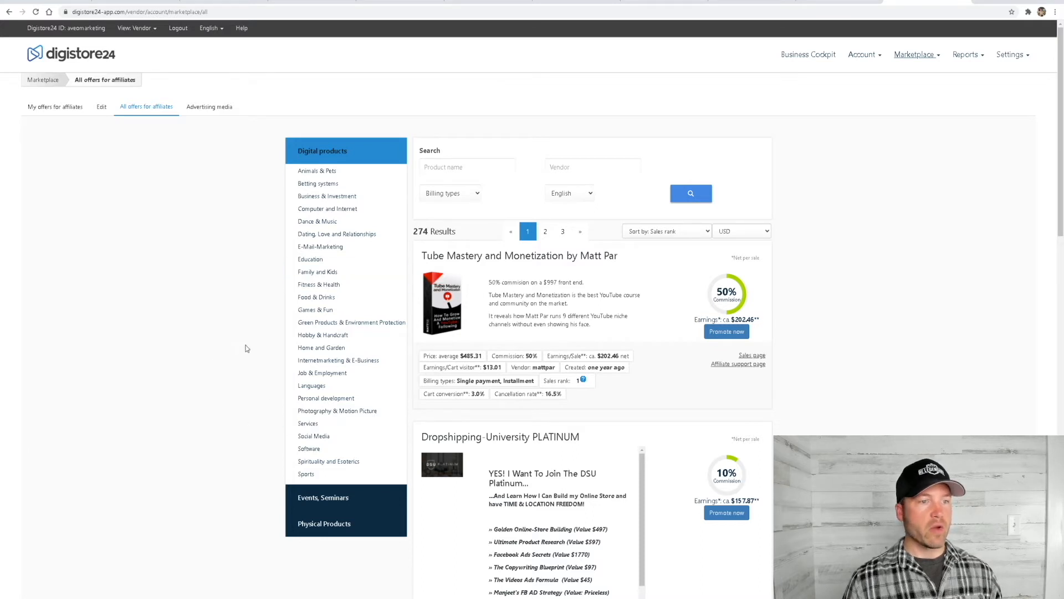
{"action": "scroll", "coordinate": [255, 355], "scroll_direction": "down", "scroll_amount": 1}
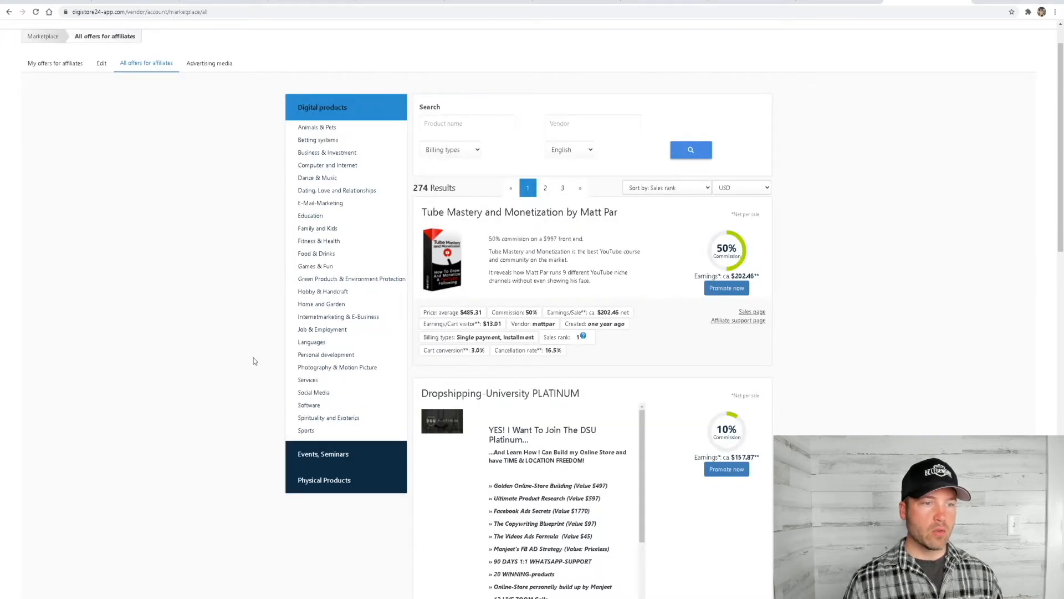
{"action": "left_click", "coordinate": [324, 230]}
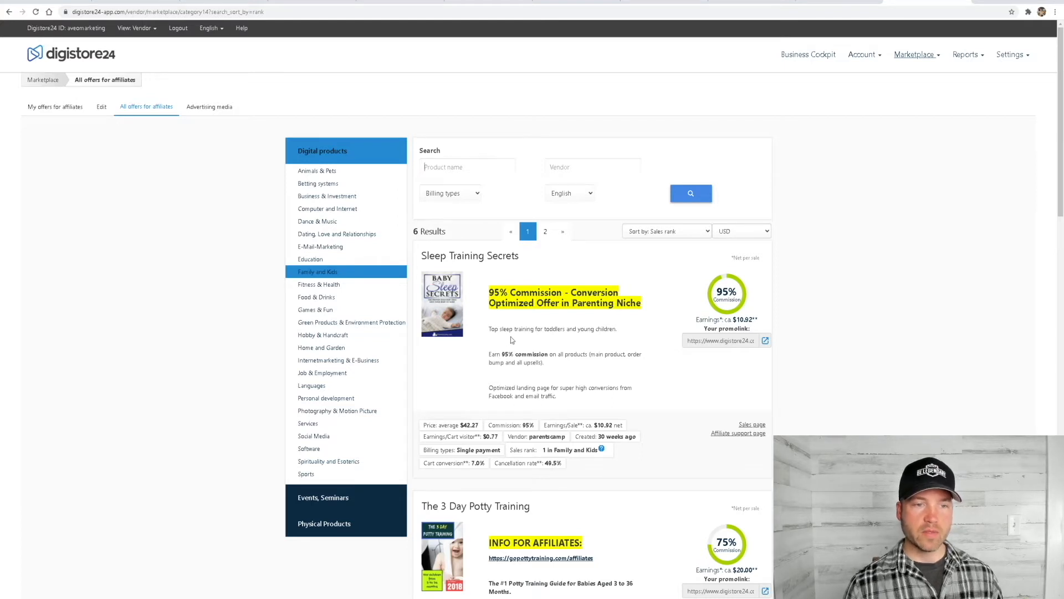
Open the Sleep Training Secrets sales page and examine its header design, headline and opening copy
{"action": "left_click", "coordinate": [752, 424]}
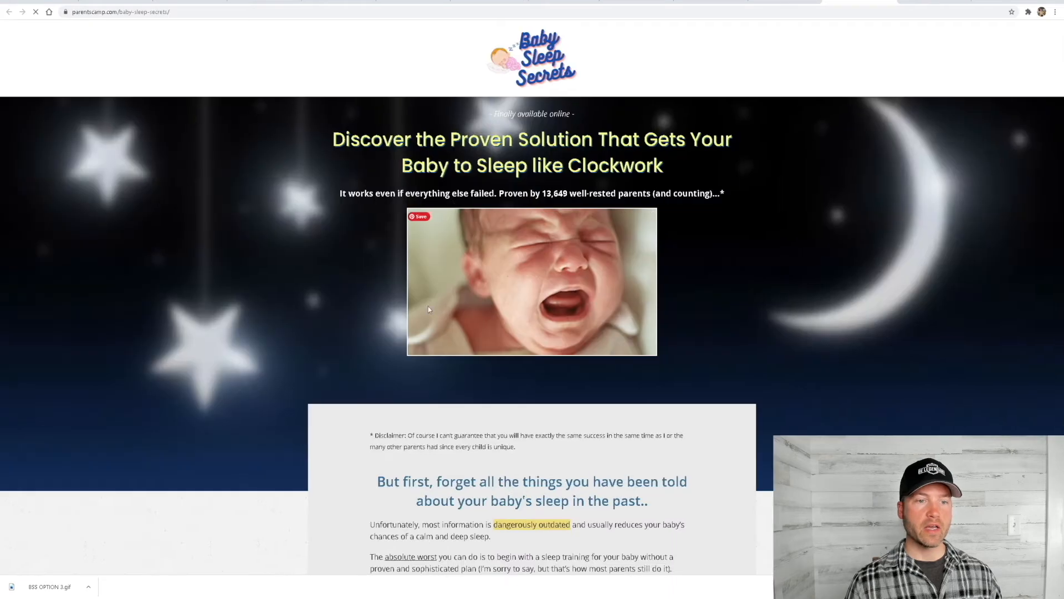
{"action": "scroll", "coordinate": [527, 297], "scroll_direction": "down", "scroll_amount": 4}
{"action": "scroll", "coordinate": [526, 295], "scroll_direction": "down", "scroll_amount": 3}
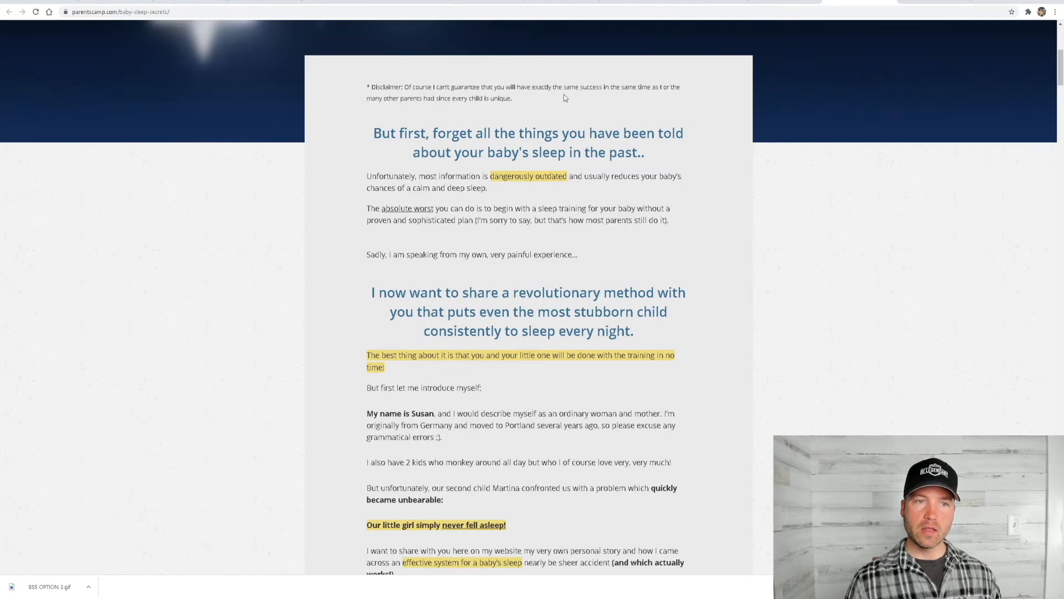
{"action": "scroll", "coordinate": [504, 255], "scroll_direction": "up", "scroll_amount": 7}
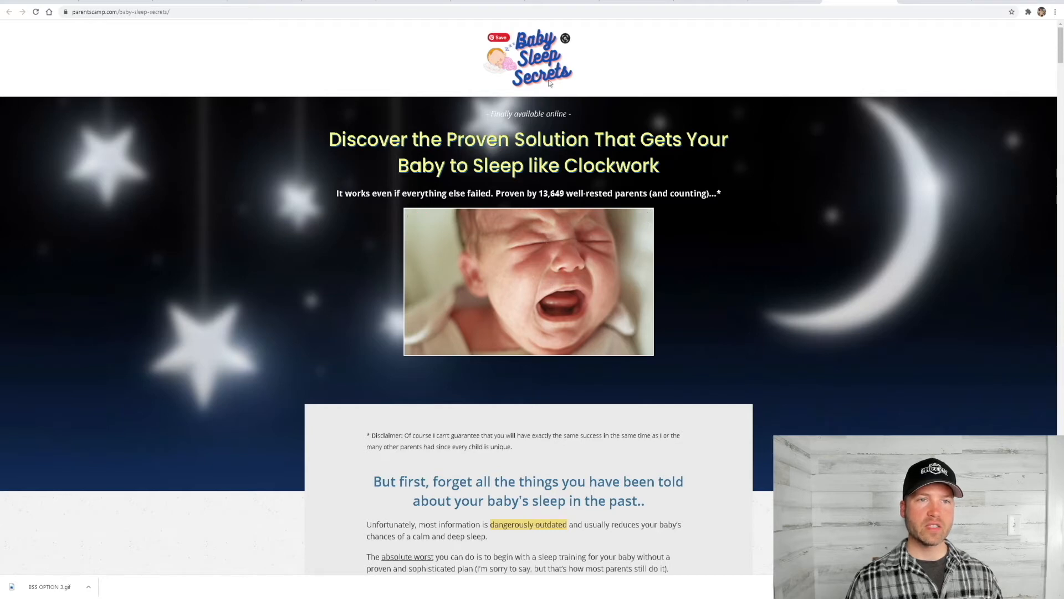
{"action": "scroll", "coordinate": [558, 280], "scroll_direction": "down", "scroll_amount": 5}
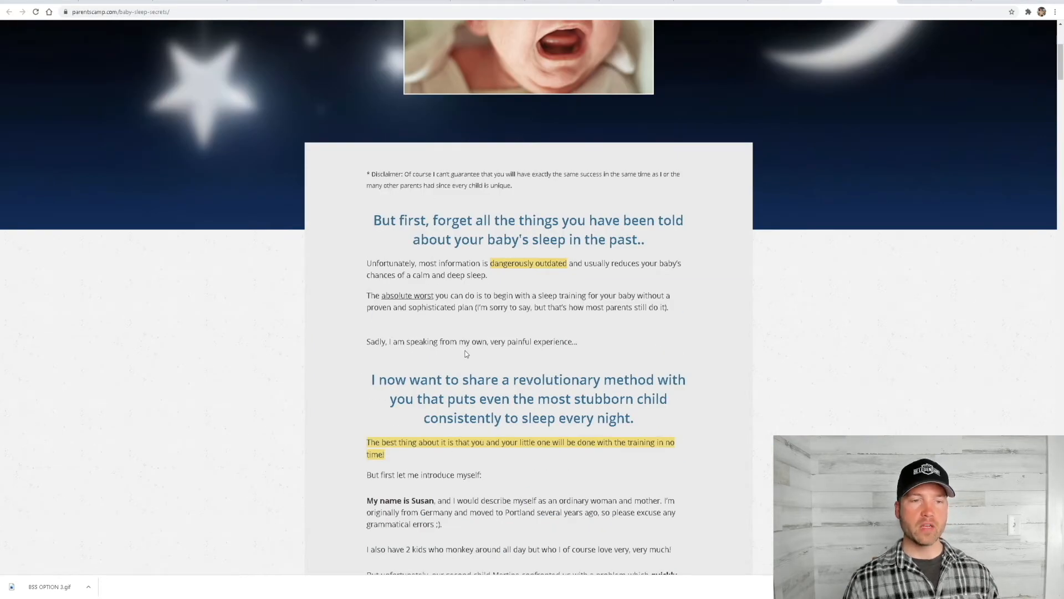
{"action": "scroll", "coordinate": [465, 355], "scroll_direction": "up", "scroll_amount": 2}
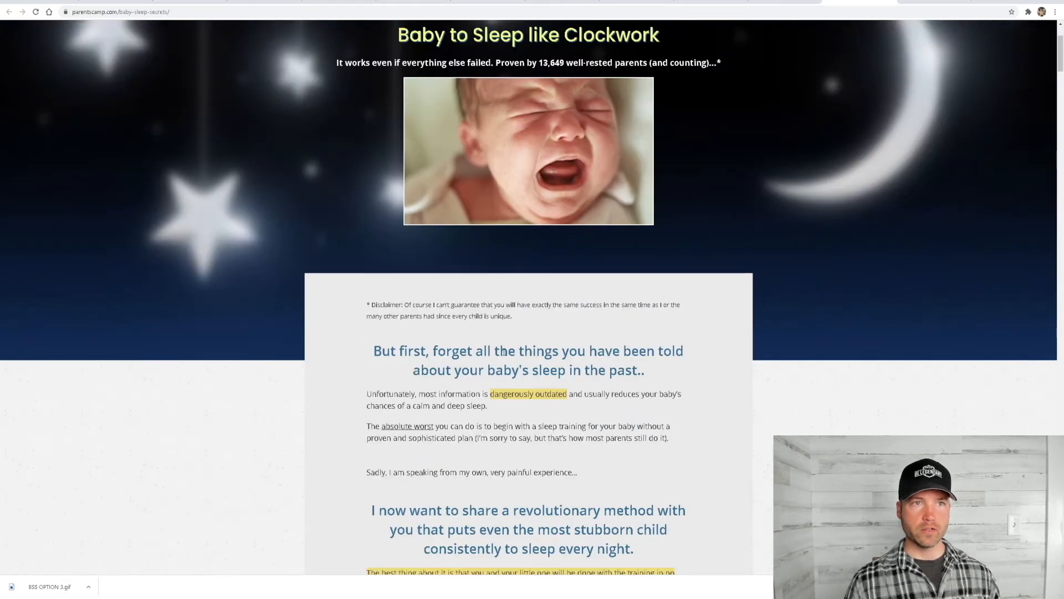
{"action": "scroll", "coordinate": [516, 358], "scroll_direction": "up", "scroll_amount": 2}
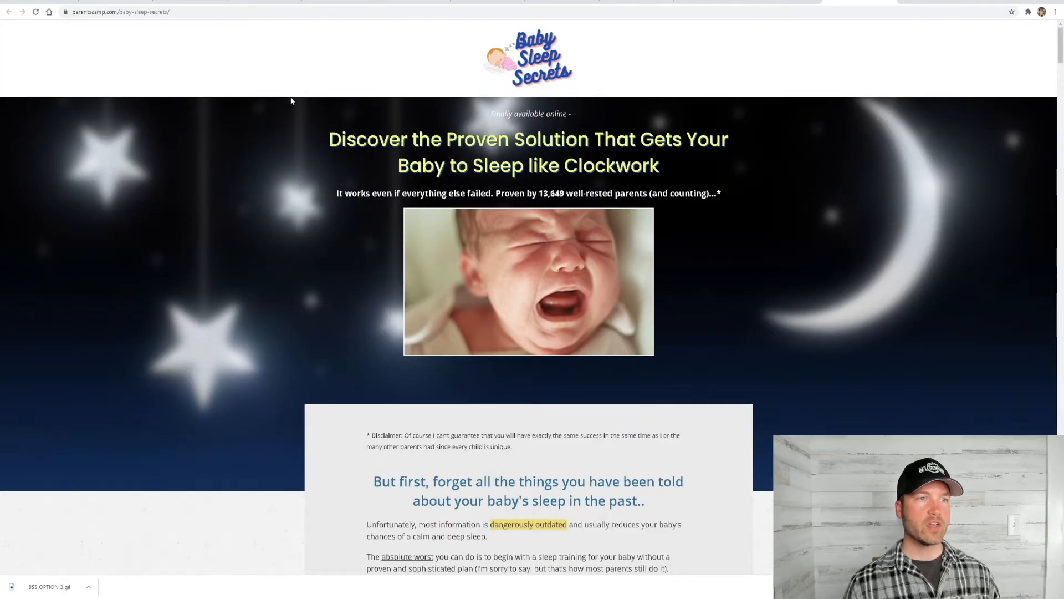
Back in the ClickFunnels page editor, replace the optin page's background image with the light pink gradient
{"action": "left_click", "coordinate": [262, 3]}
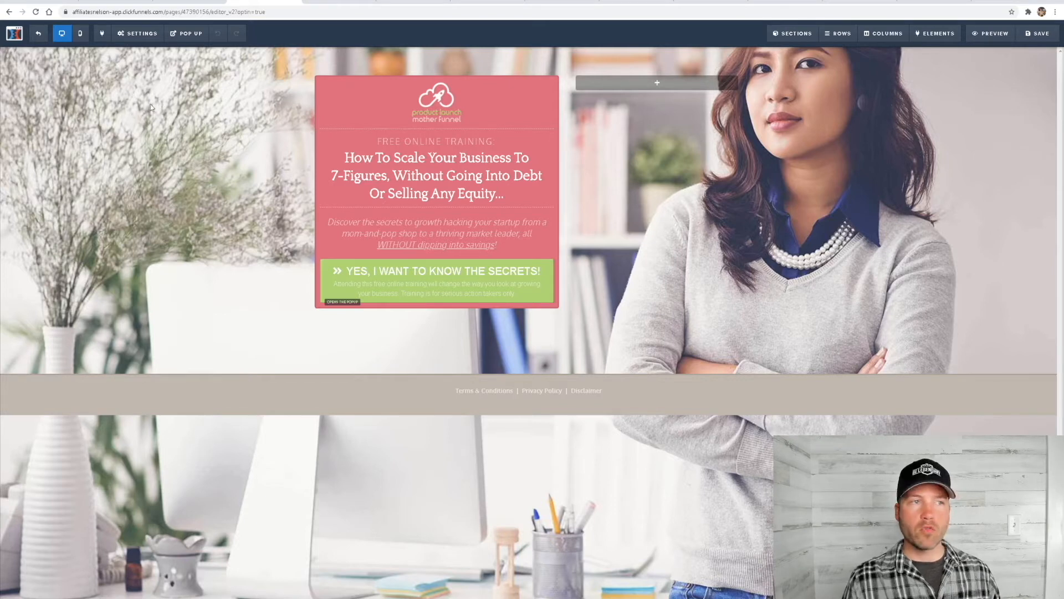
{"action": "left_click", "coordinate": [139, 35]}
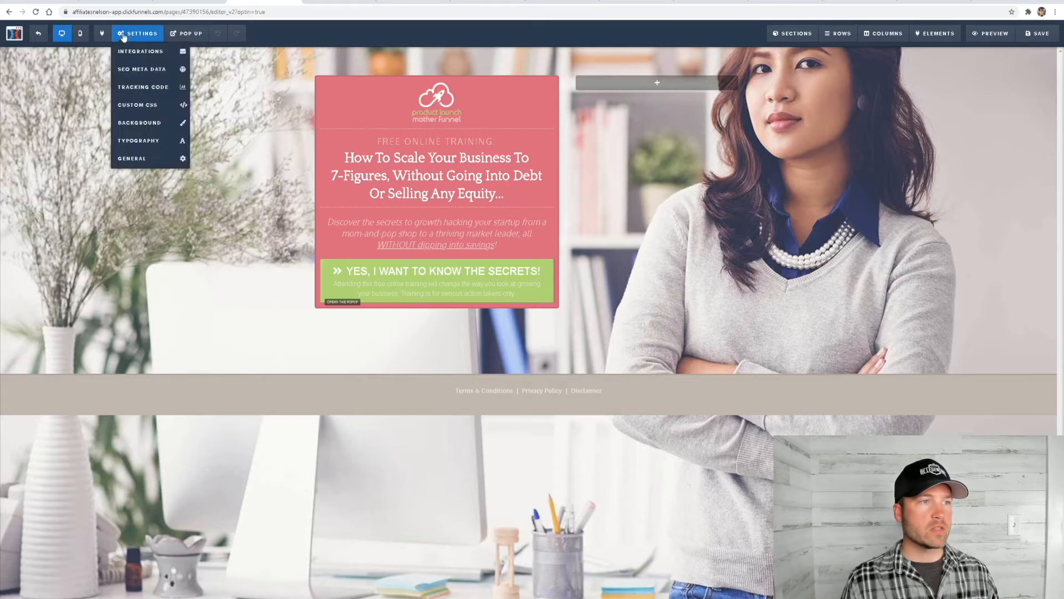
{"action": "left_click", "coordinate": [147, 125]}
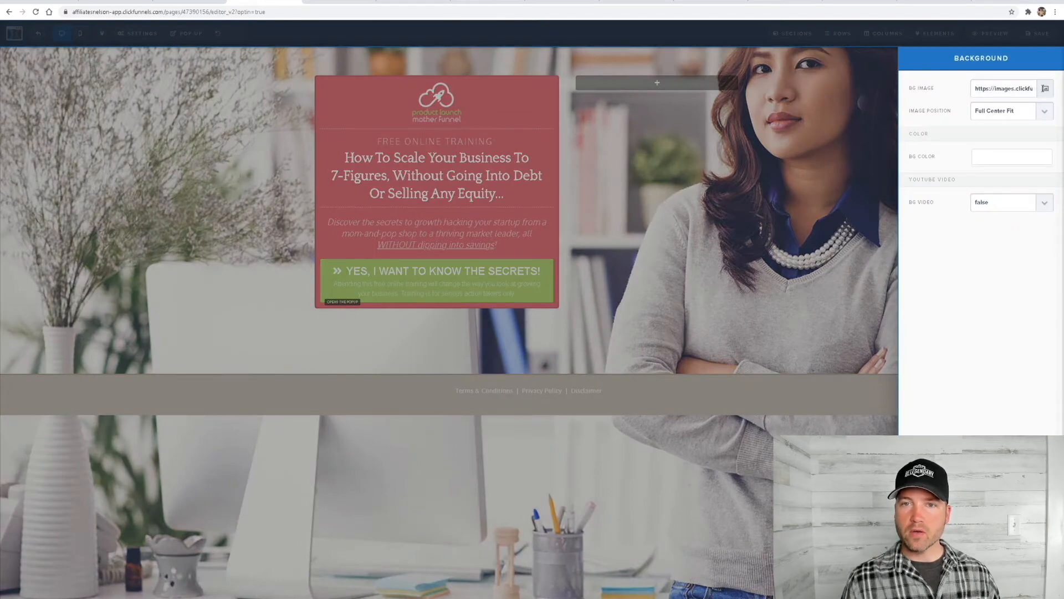
{"action": "left_click", "coordinate": [1046, 90]}
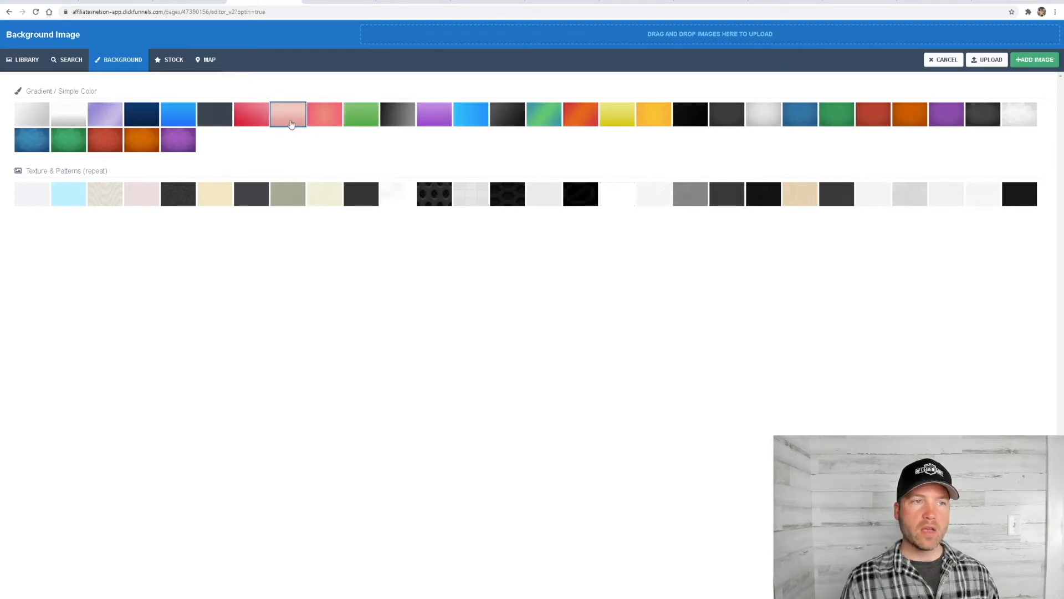
{"action": "left_click", "coordinate": [291, 123]}
{"action": "left_click", "coordinate": [698, 160]}
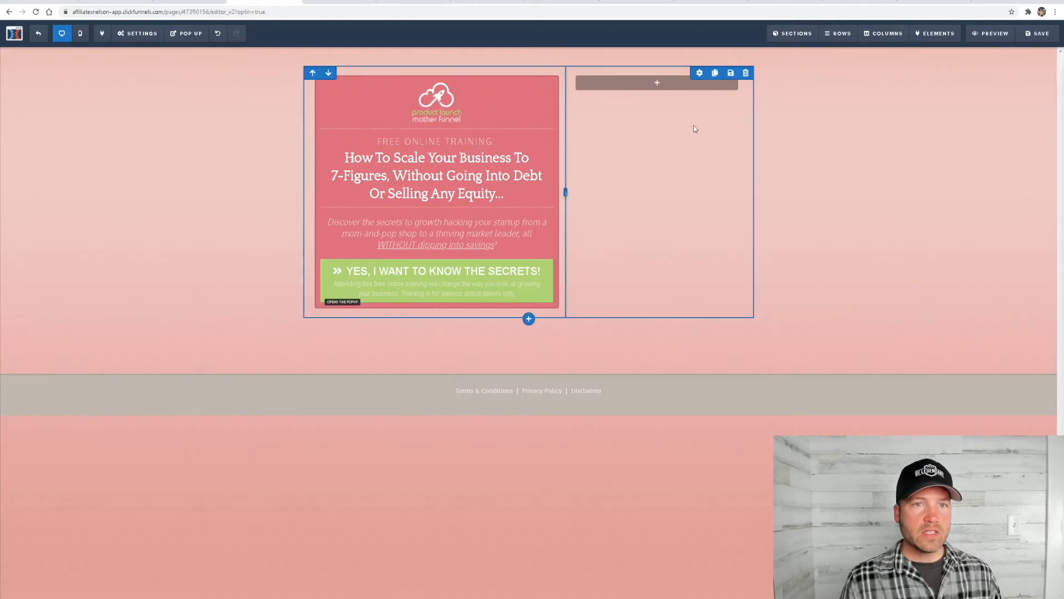
Add an image element in the empty column beside the optin box and fill it with a sleeping baby photo
{"action": "left_click", "coordinate": [658, 84]}
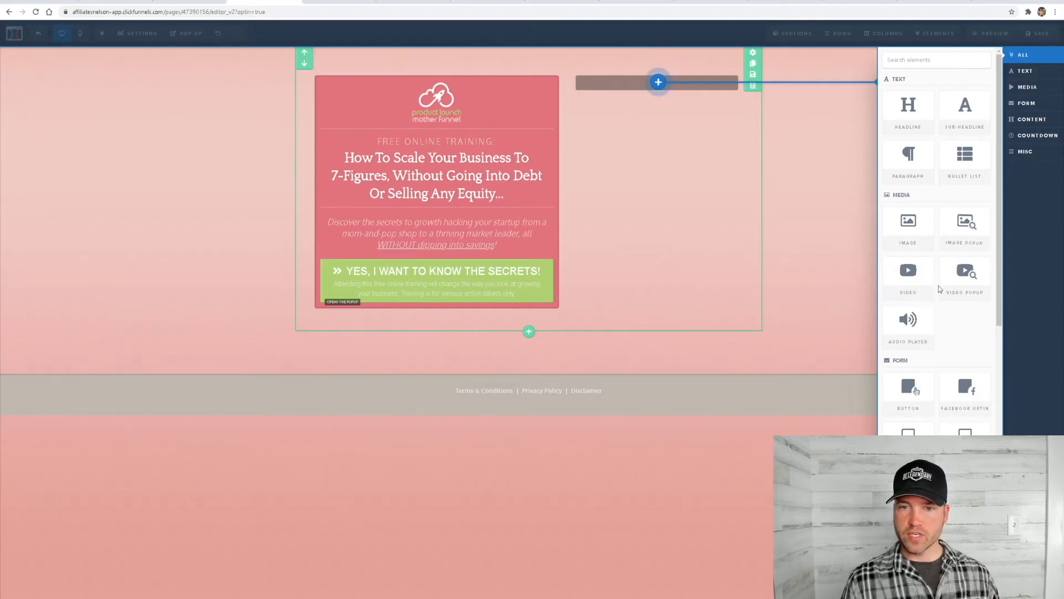
{"action": "left_click", "coordinate": [907, 237]}
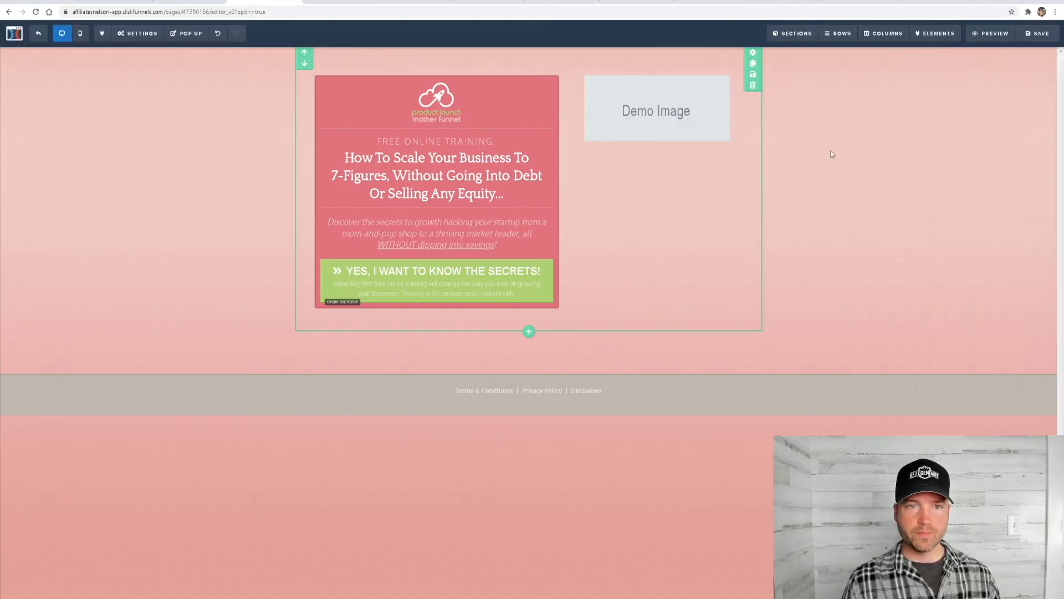
{"action": "left_click", "coordinate": [652, 118]}
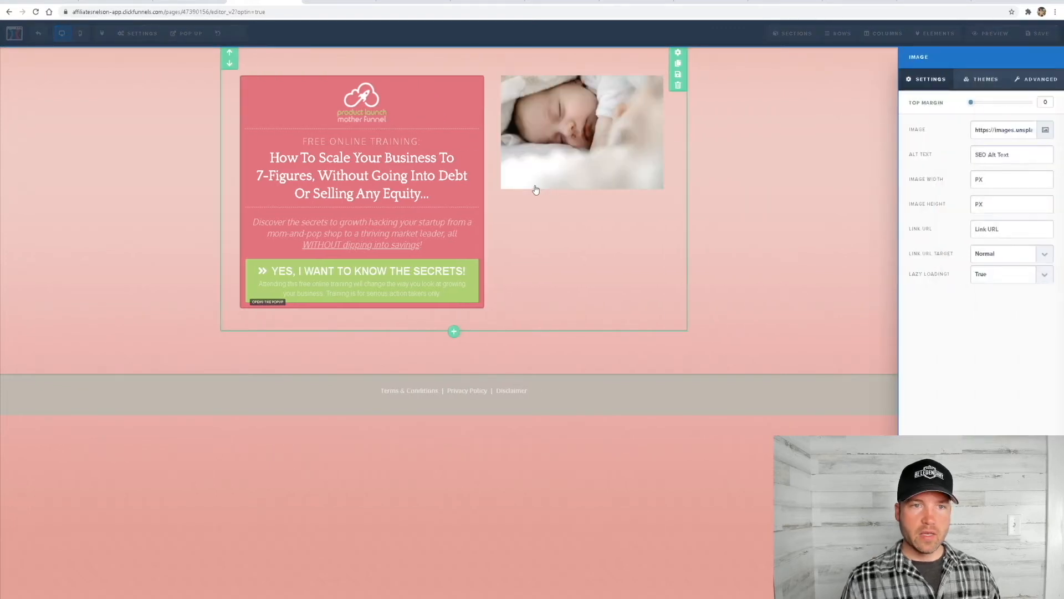
{"action": "left_click", "coordinate": [560, 291]}
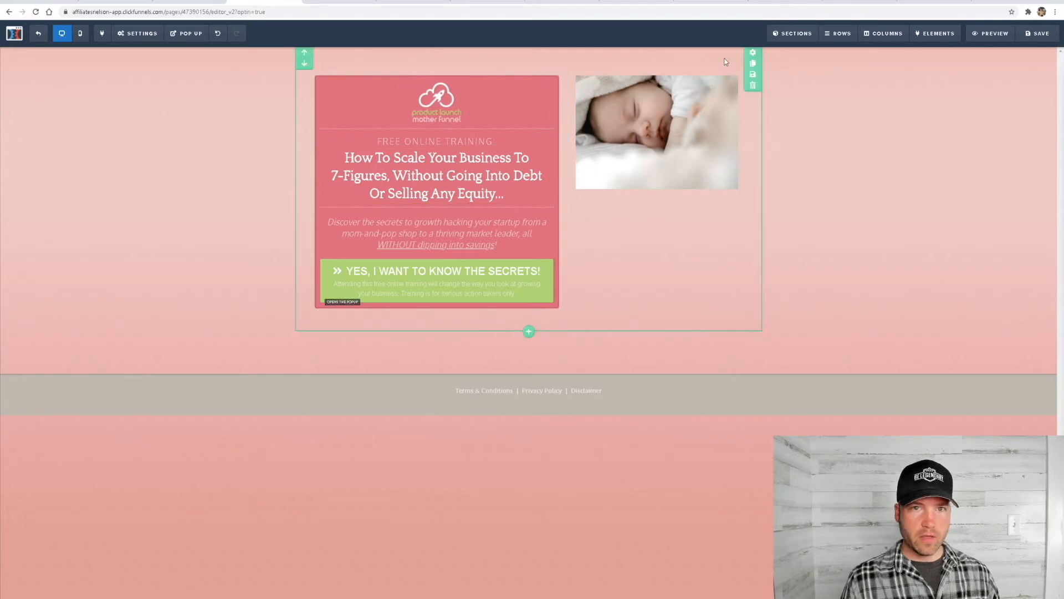
Add a new medium-width section between the optin section and the footer
{"action": "left_click", "coordinate": [529, 332]}
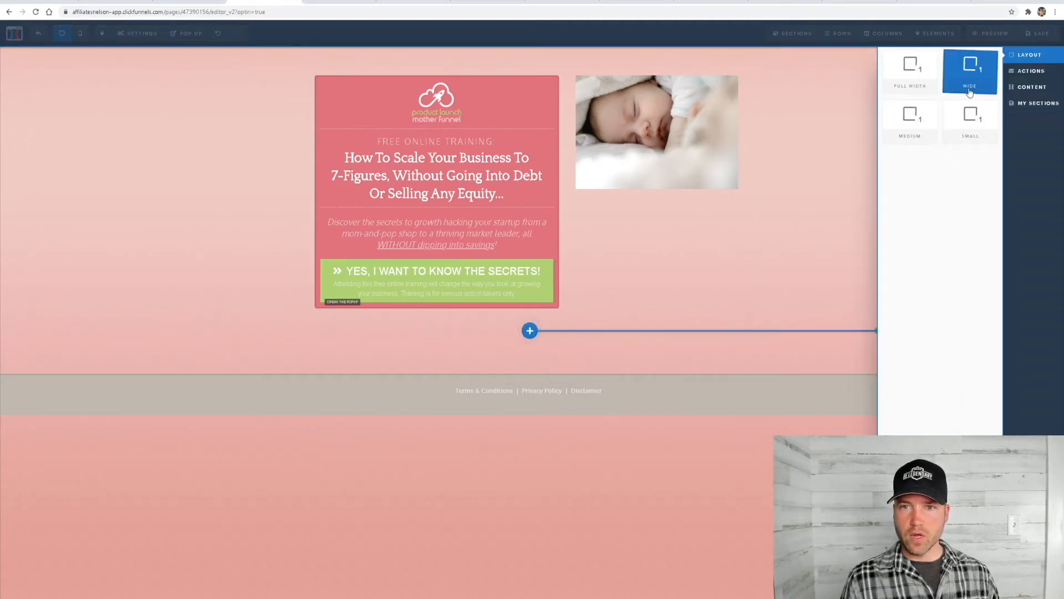
{"action": "left_click", "coordinate": [915, 131]}
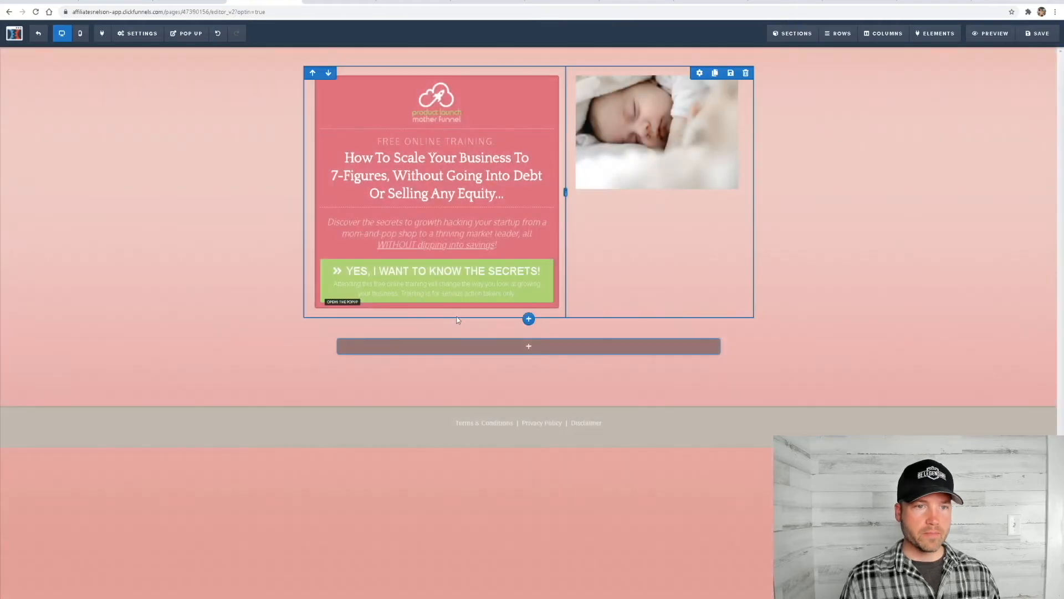
Add a two-column row to the new section and fill its first column with an image element showing the sleeping baby photo
{"action": "left_click", "coordinate": [526, 347]}
{"action": "left_click", "coordinate": [953, 83]}
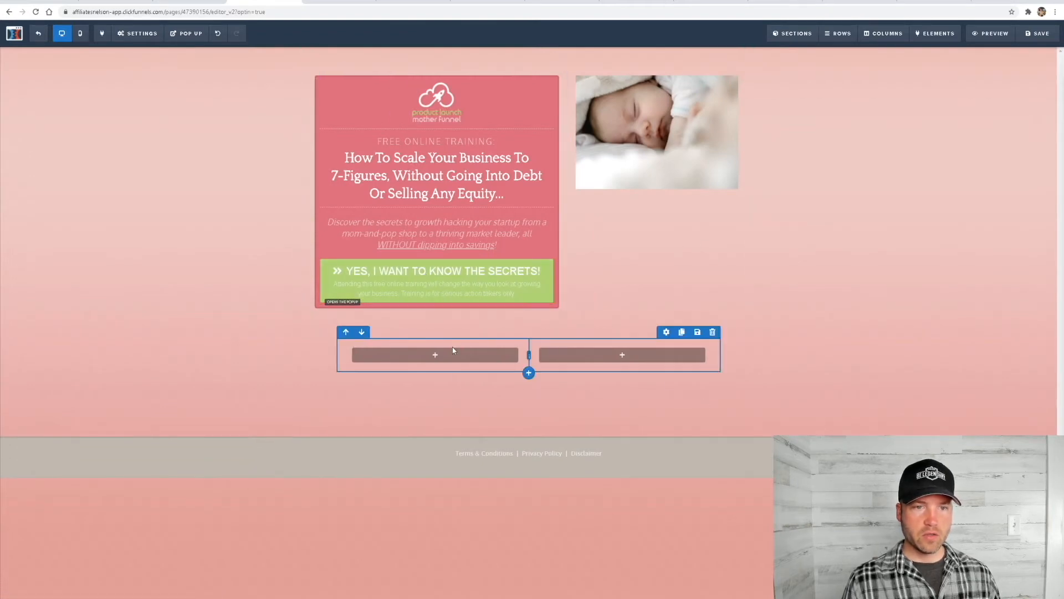
{"action": "left_click", "coordinate": [436, 358]}
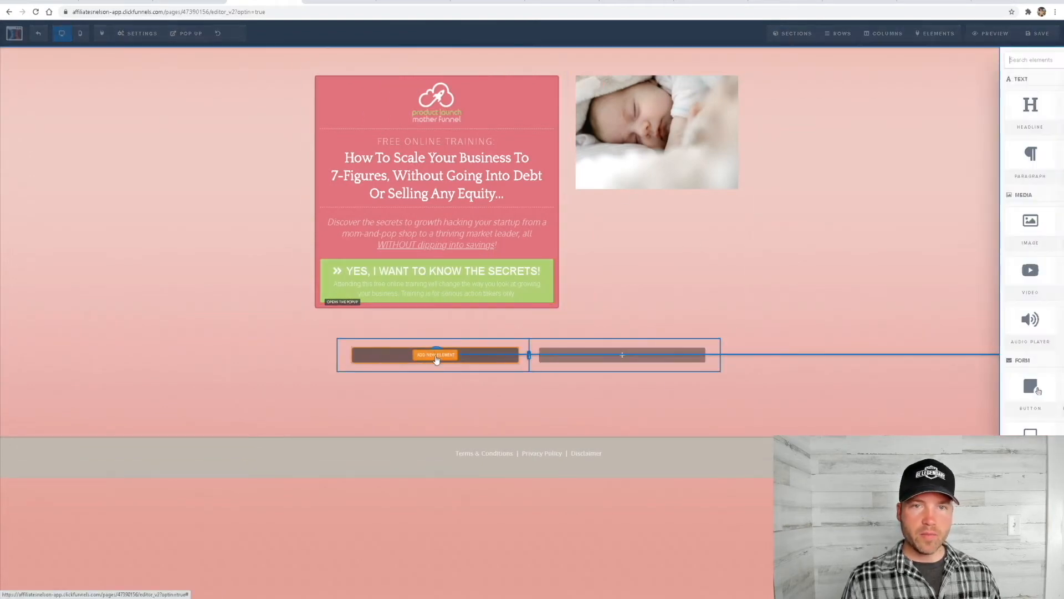
{"action": "left_click", "coordinate": [905, 233]}
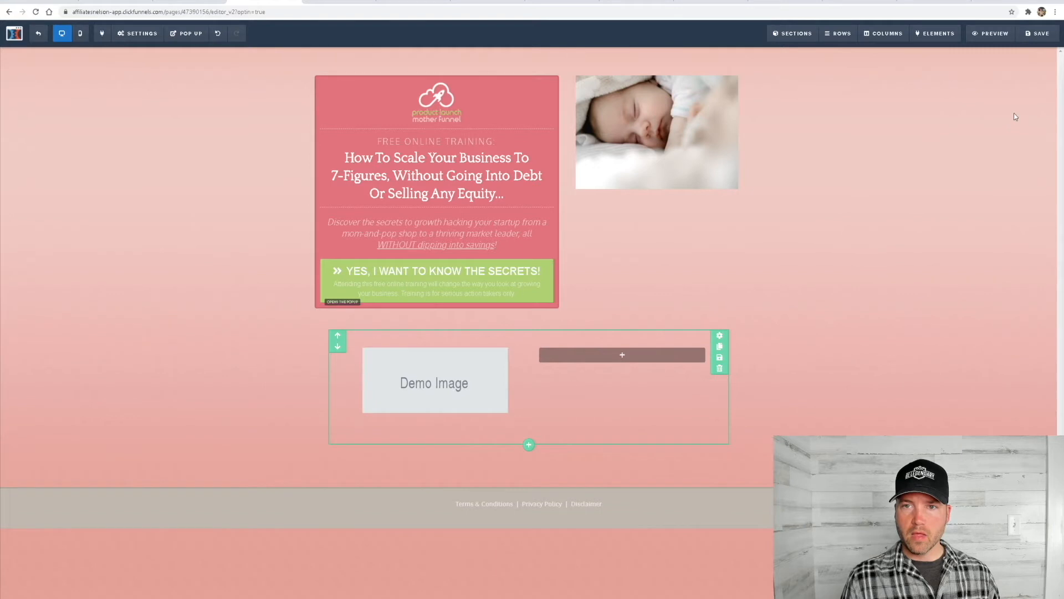
{"action": "left_click", "coordinate": [434, 385]}
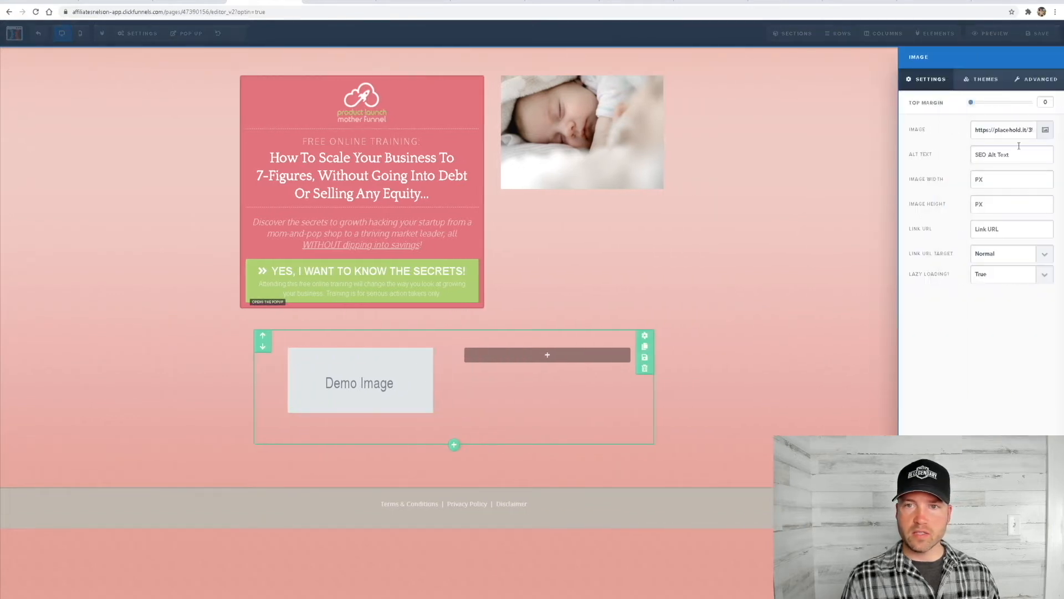
{"action": "left_click", "coordinate": [1046, 130]}
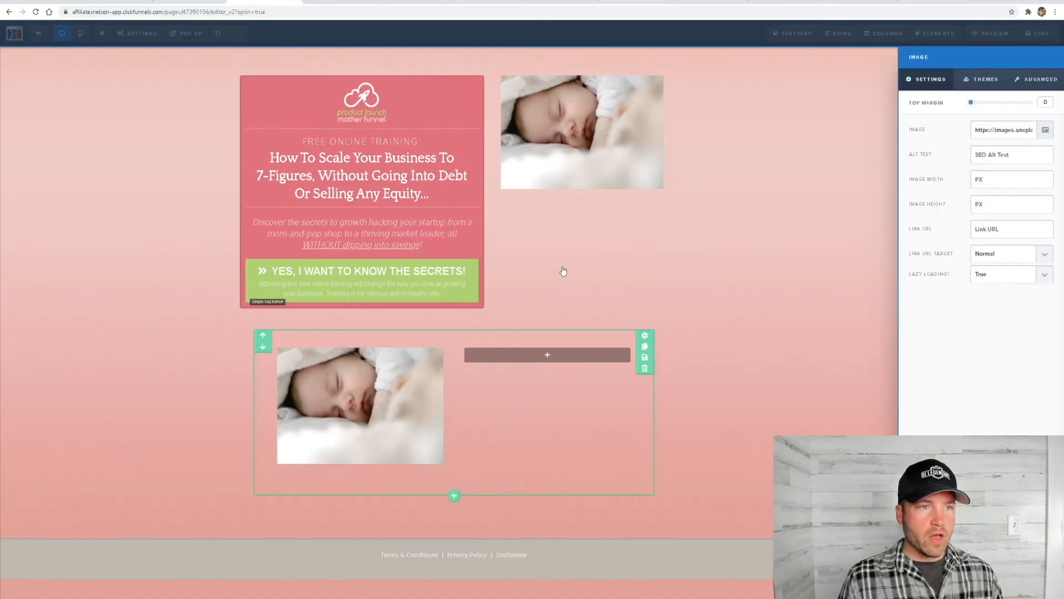
{"action": "left_click", "coordinate": [590, 317]}
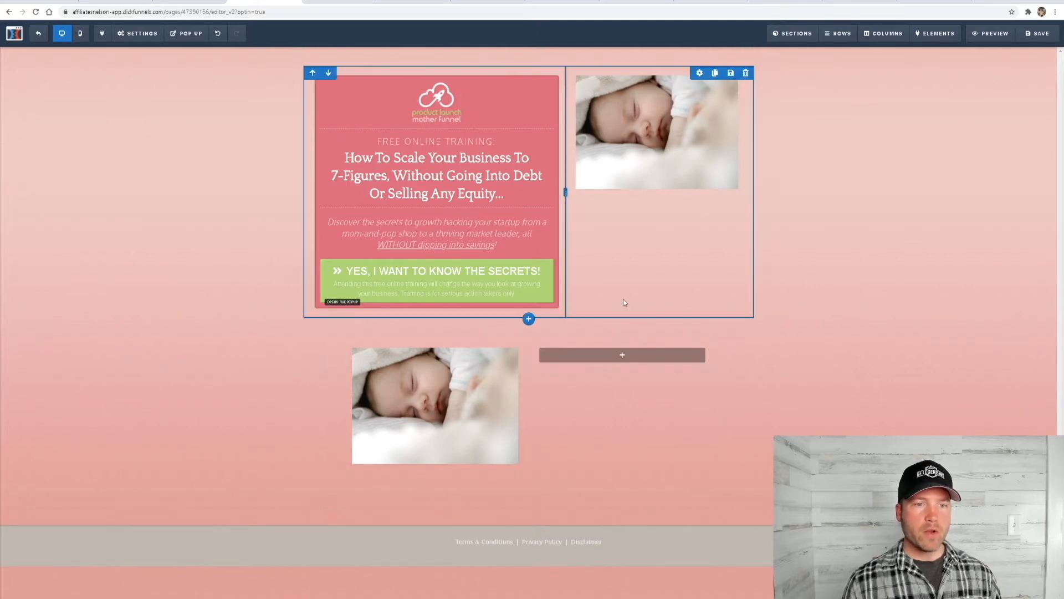
Add a one-column row beneath the optin box row and insert a headline element in it
{"action": "left_click", "coordinate": [529, 320]}
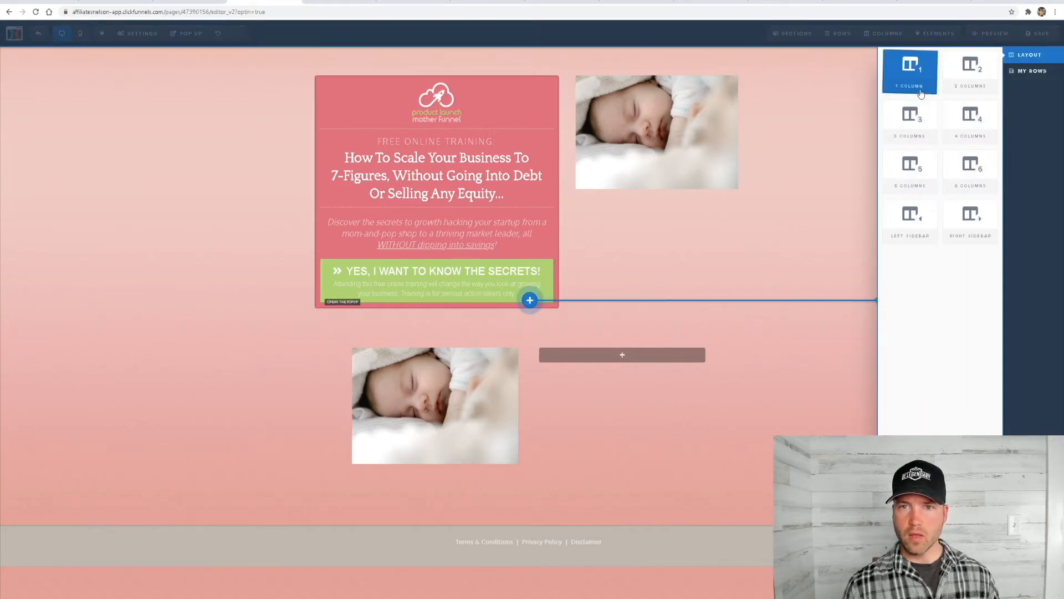
{"action": "left_click", "coordinate": [910, 72]}
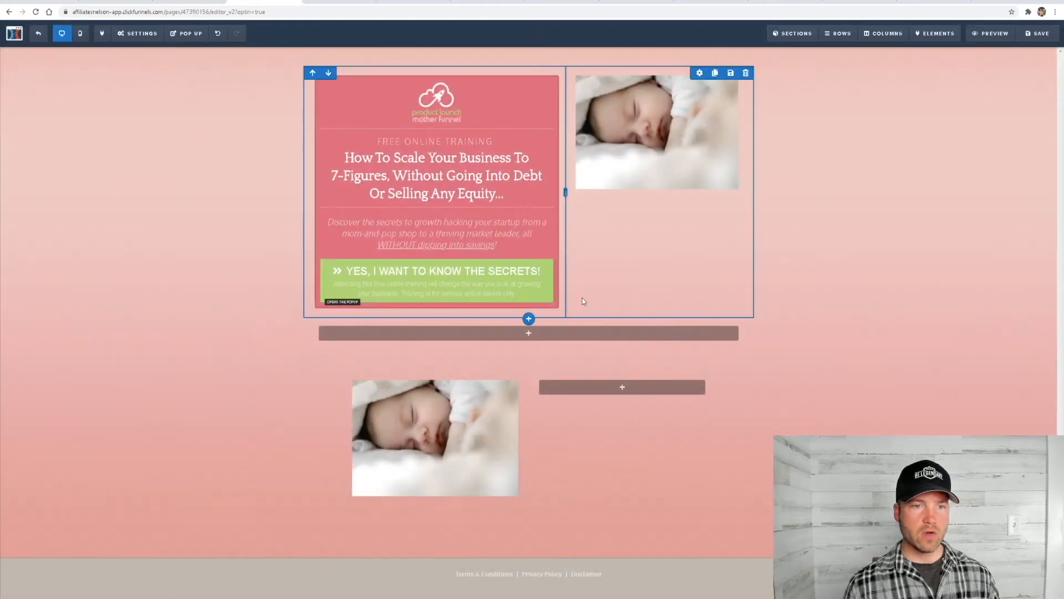
{"action": "left_click", "coordinate": [527, 335]}
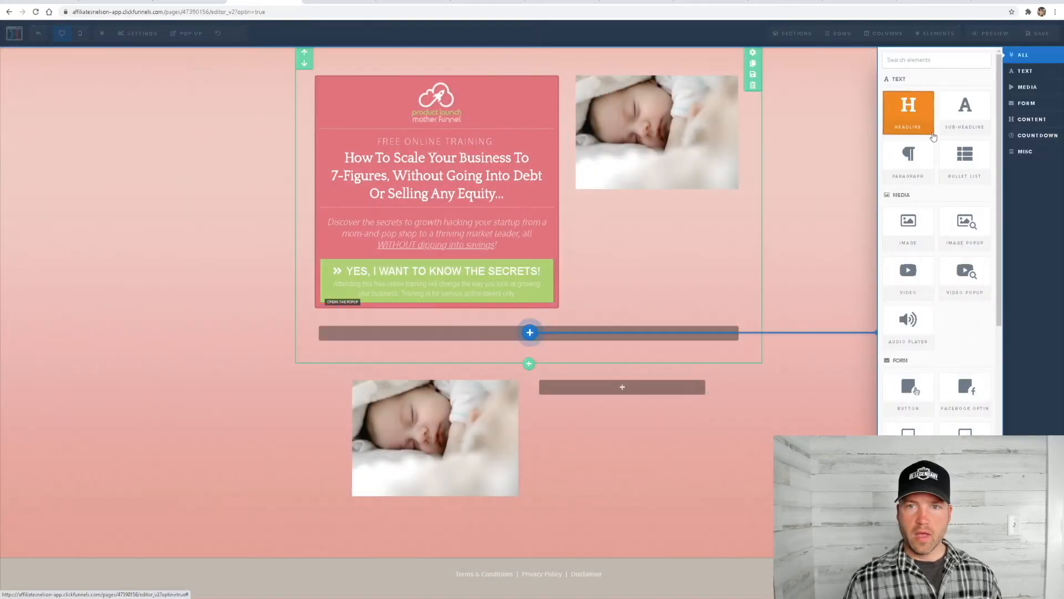
{"action": "left_click", "coordinate": [912, 121]}
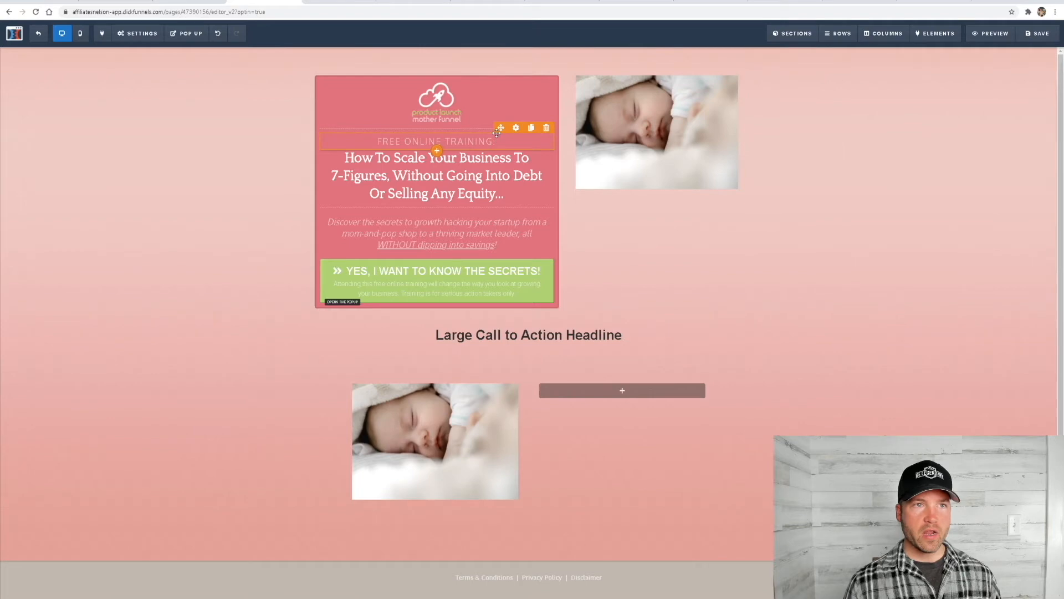
In the Digistore24 marketplace, copy the line "Top sleep training for toddlers and young children." from the Sleep Training Secrets listing
{"action": "left_click", "coordinate": [935, 2]}
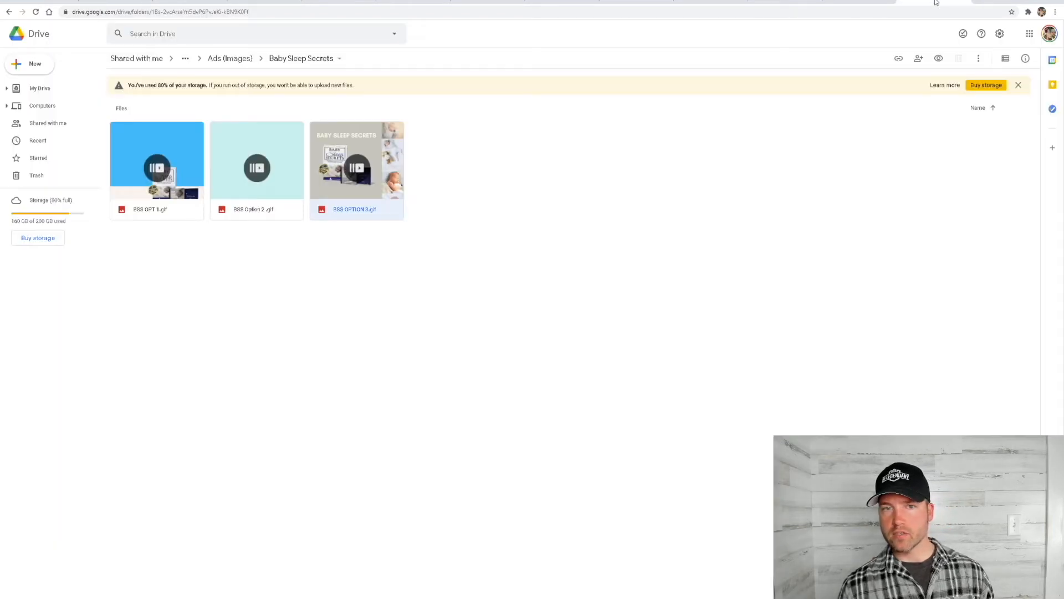
{"action": "left_click", "coordinate": [871, 2]}
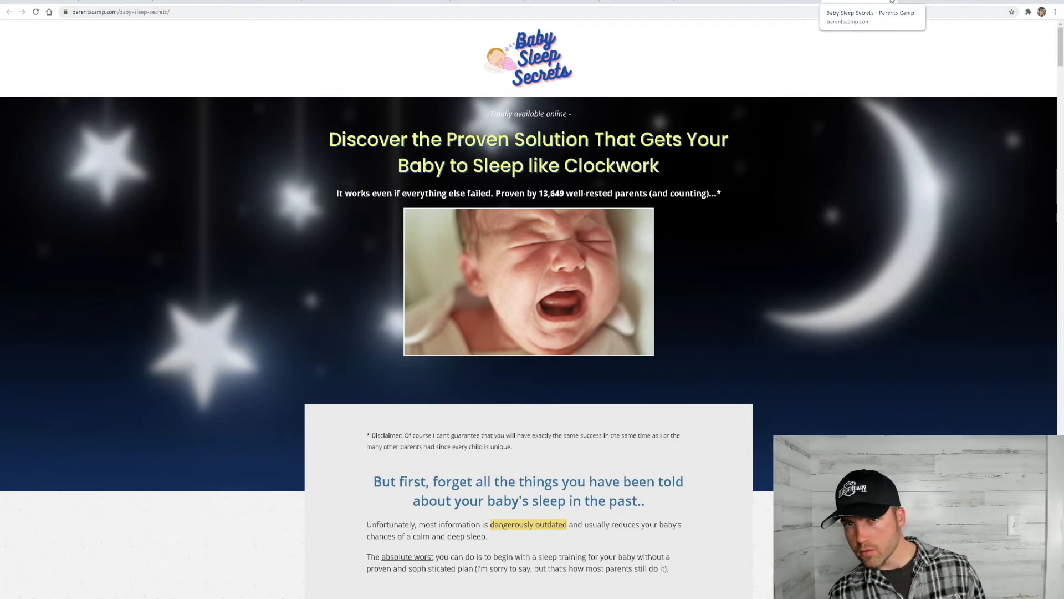
{"action": "left_click", "coordinate": [892, 2]}
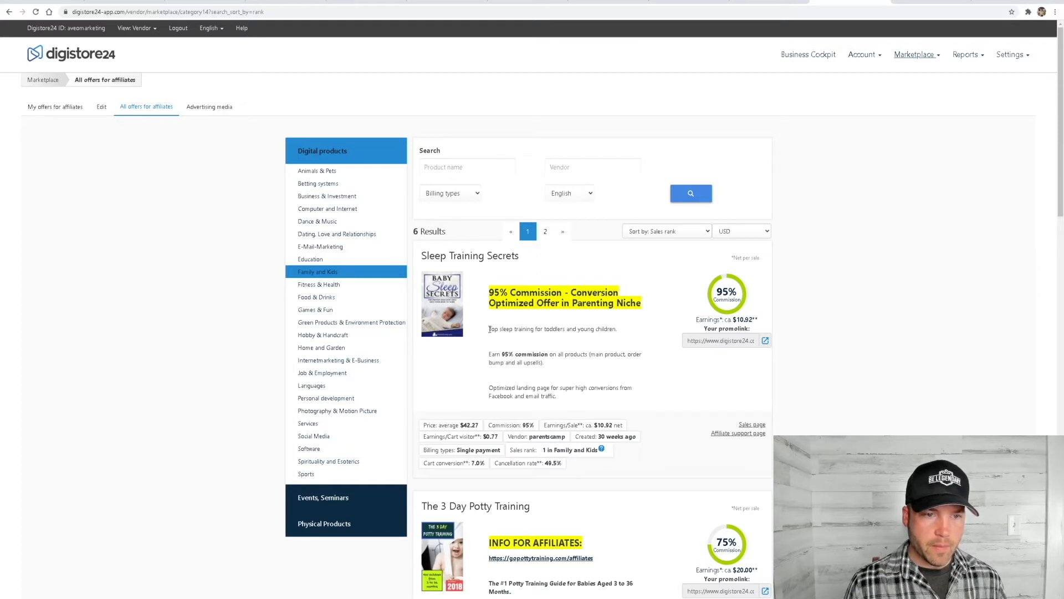
{"action": "left_click_drag", "start_coordinate": [490, 329], "coordinate": [592, 341]}
{"action": "left_click", "coordinate": [619, 335]}
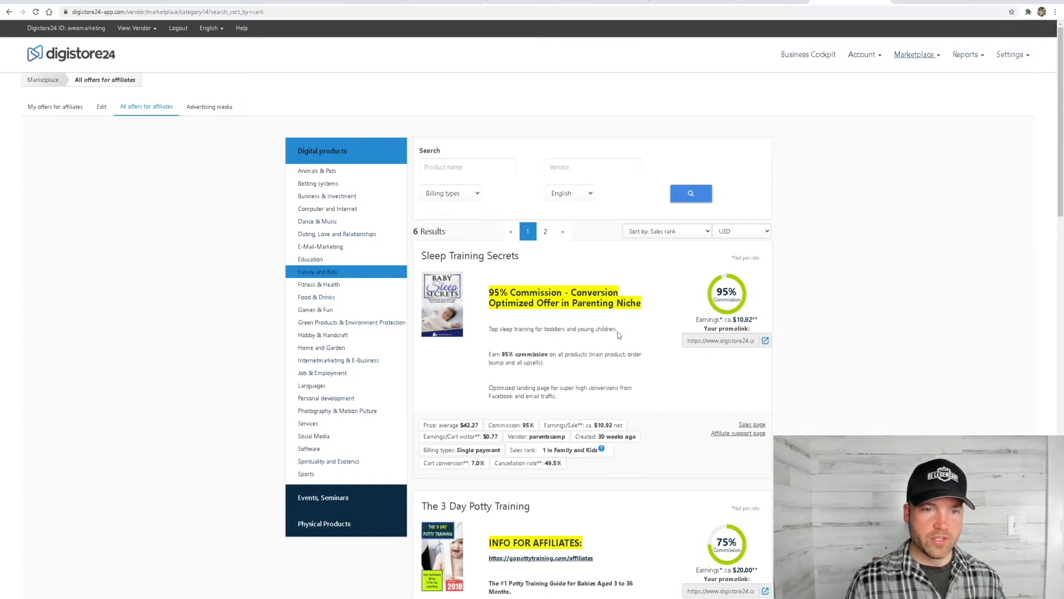
{"action": "right_click", "coordinate": [620, 335]}
{"action": "left_click", "coordinate": [588, 335]}
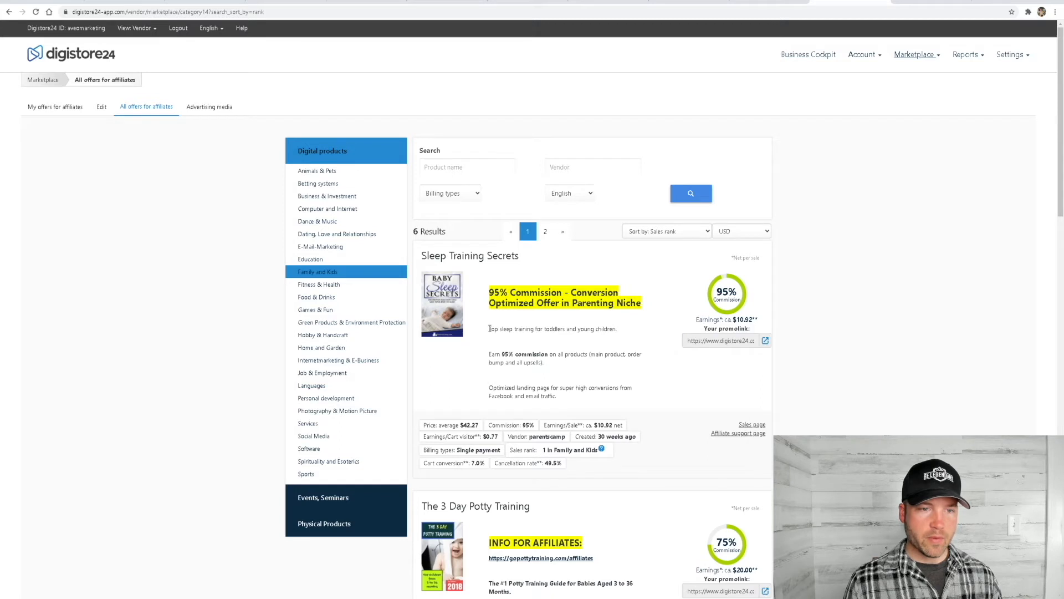
{"action": "left_click_drag", "start_coordinate": [489, 329], "coordinate": [615, 330]}
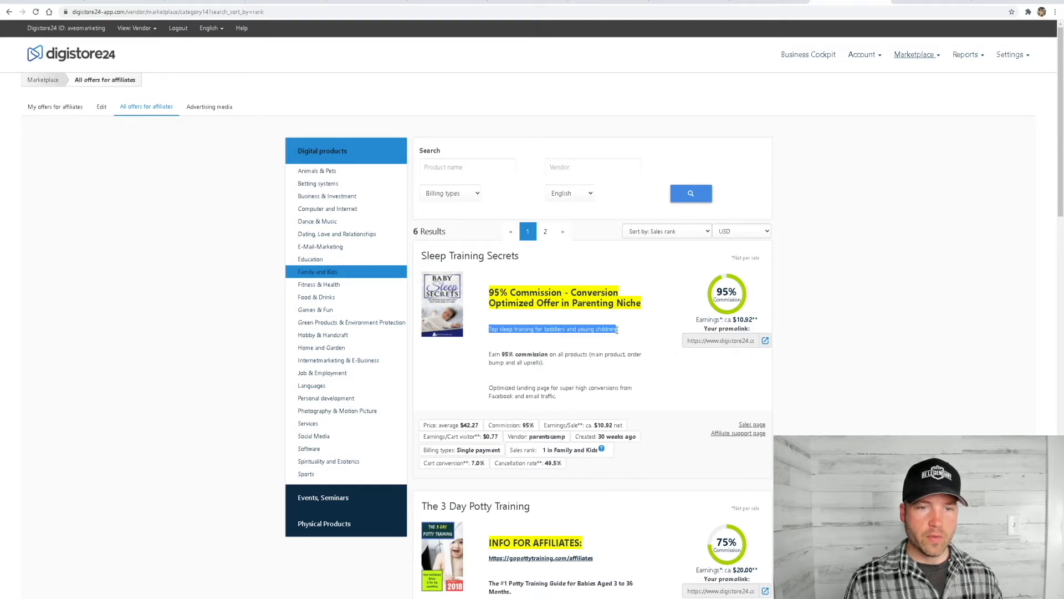
{"action": "right_click", "coordinate": [618, 331]}
{"action": "left_click", "coordinate": [627, 340]}
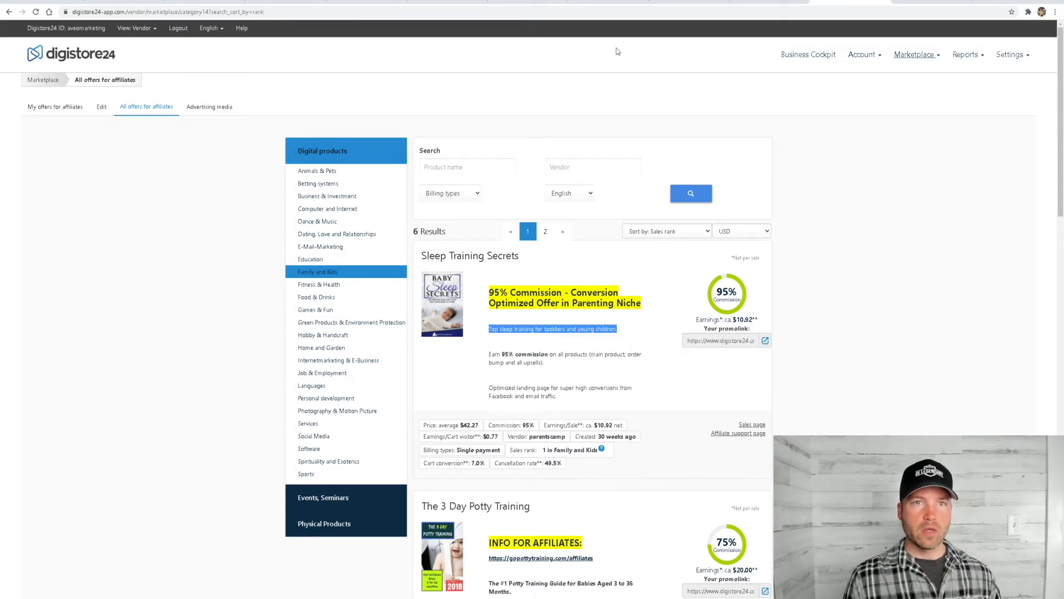
Back in the ClickFunnels page editor, replace the new headline's placeholder text with "Top sleep training for toddlers and young children."
{"action": "left_click", "coordinate": [285, 2]}
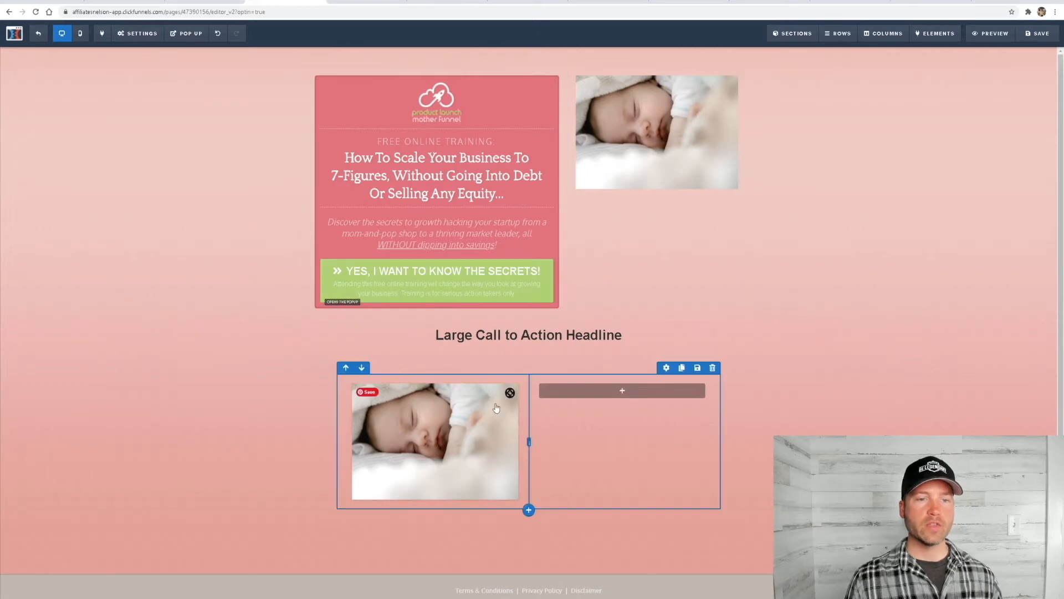
{"action": "left_click", "coordinate": [504, 333]}
{"action": "triple_click", "coordinate": [518, 332]}
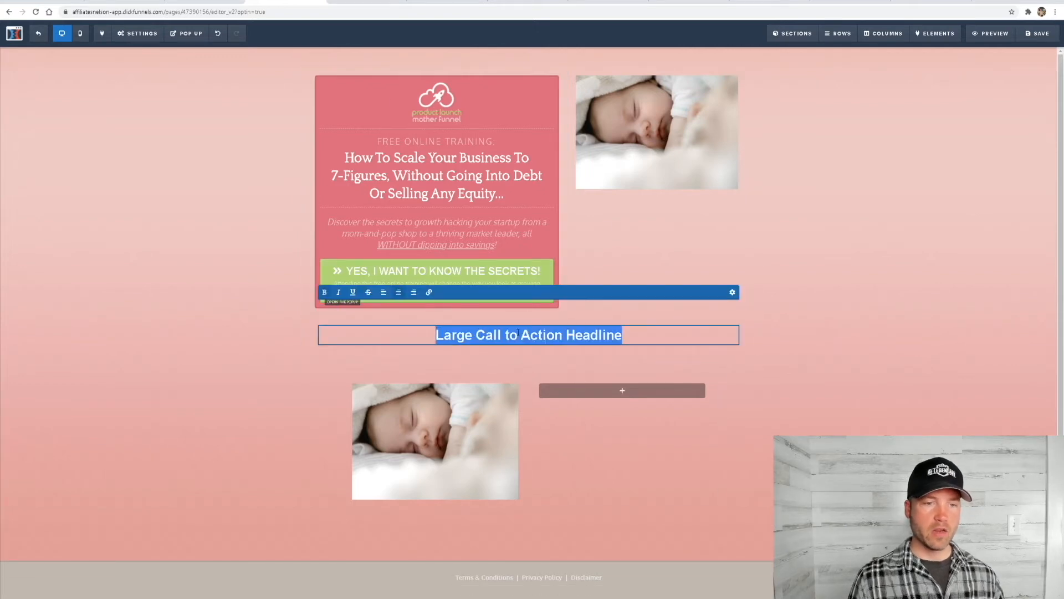
{"action": "key", "text": "ctrl+v"}
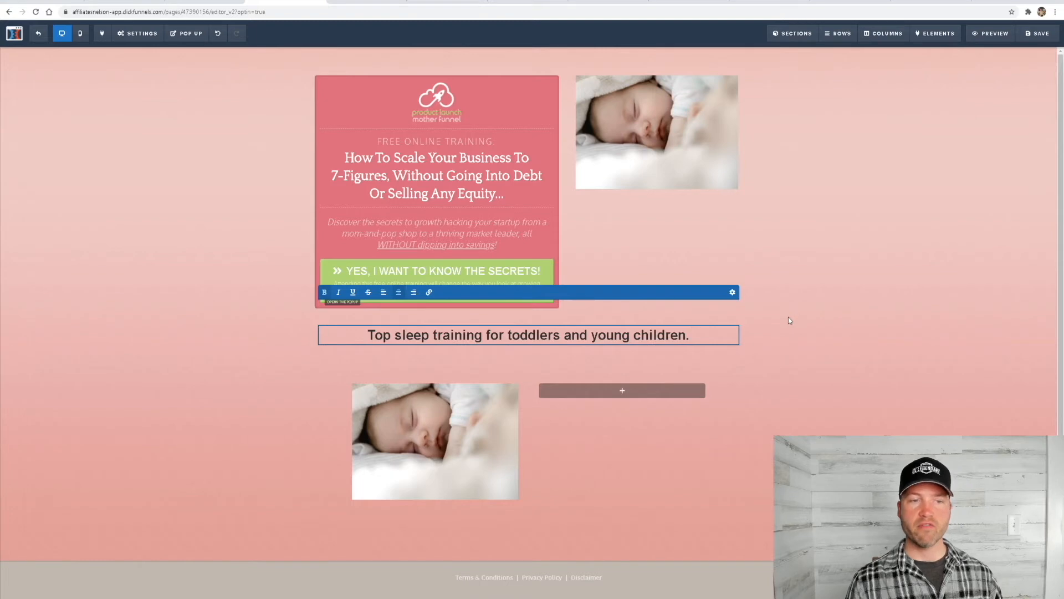
{"action": "left_click", "coordinate": [886, 238]}
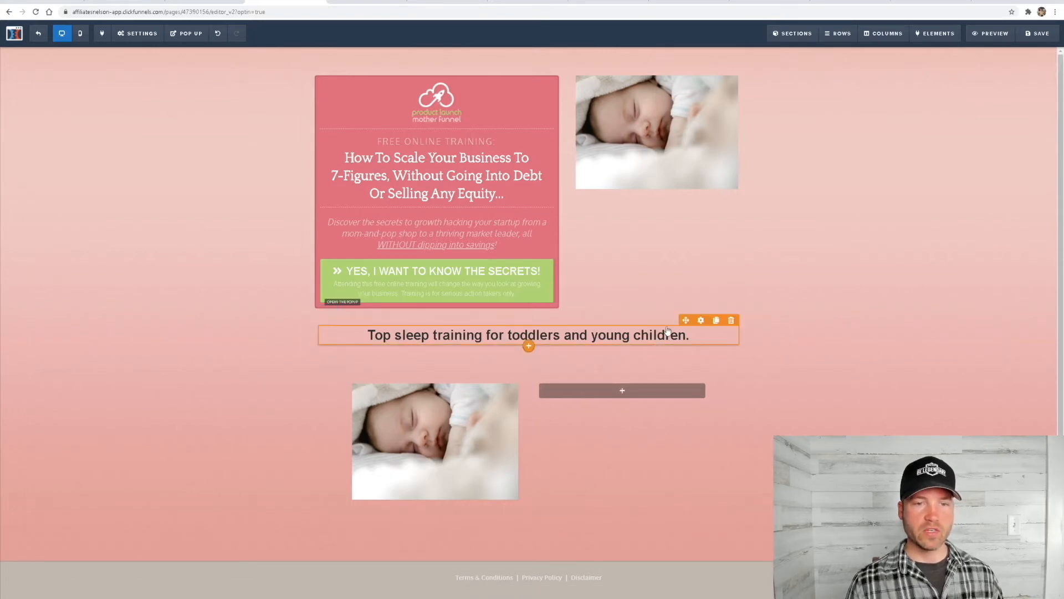
Add a sub-headline under the sleep training headline reading "How to get your little one to sleep quickly!"
{"action": "left_click", "coordinate": [529, 347]}
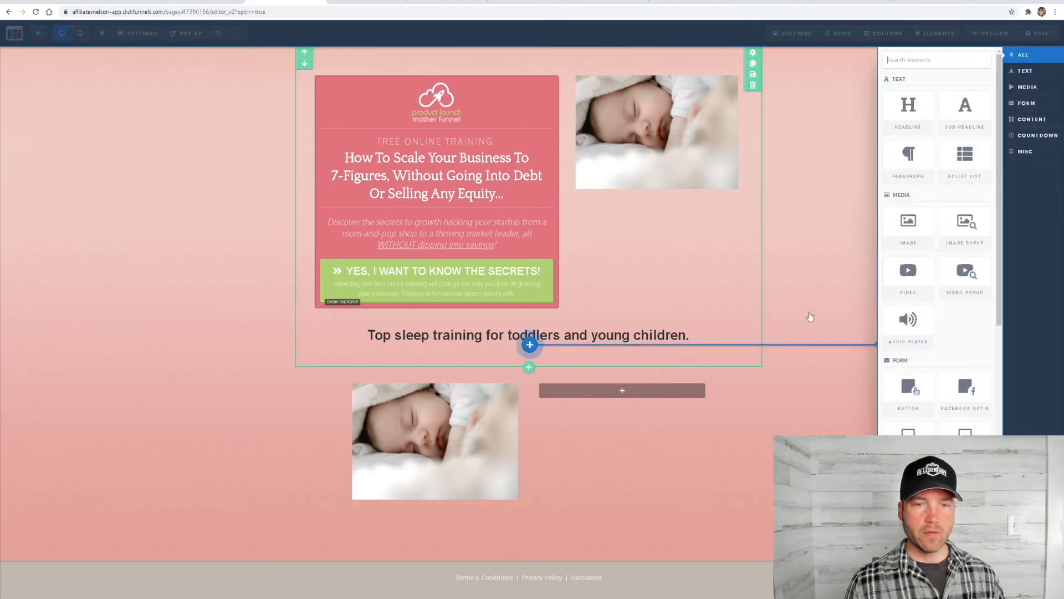
{"action": "left_click", "coordinate": [964, 118]}
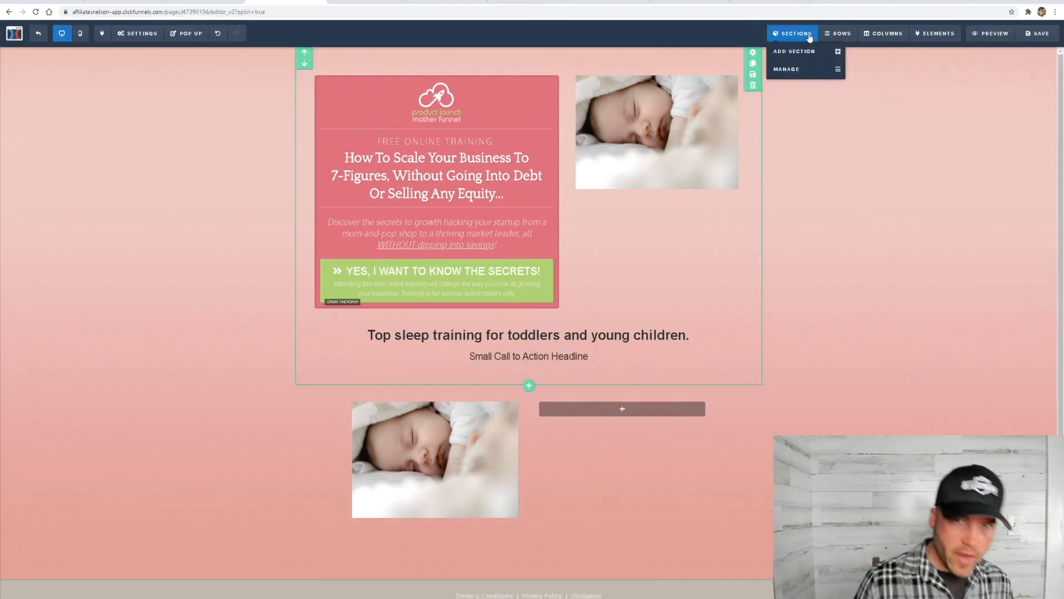
{"action": "left_click", "coordinate": [852, 3]}
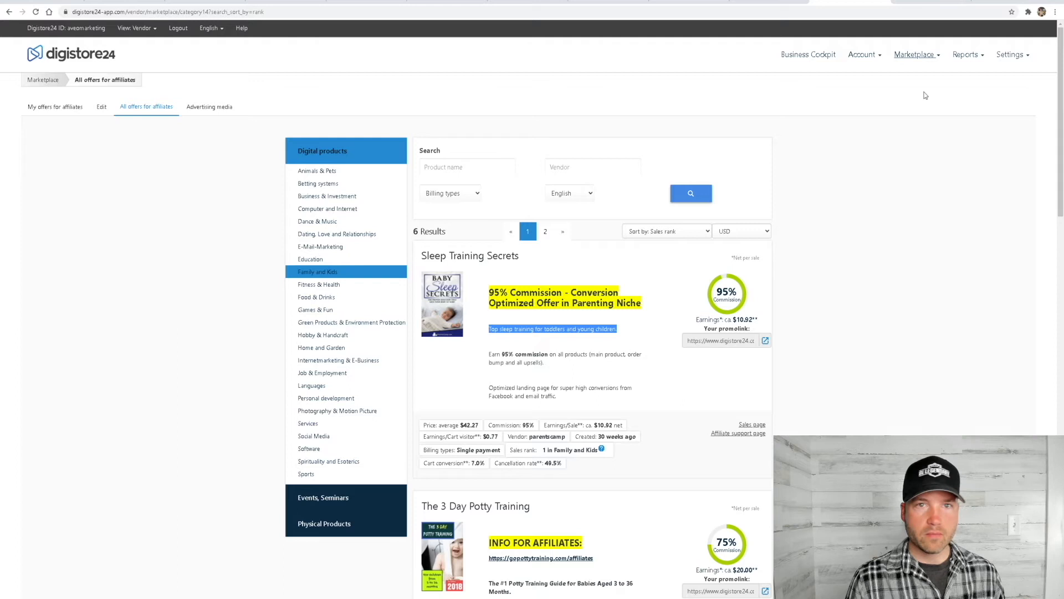
{"action": "left_click", "coordinate": [285, 3]}
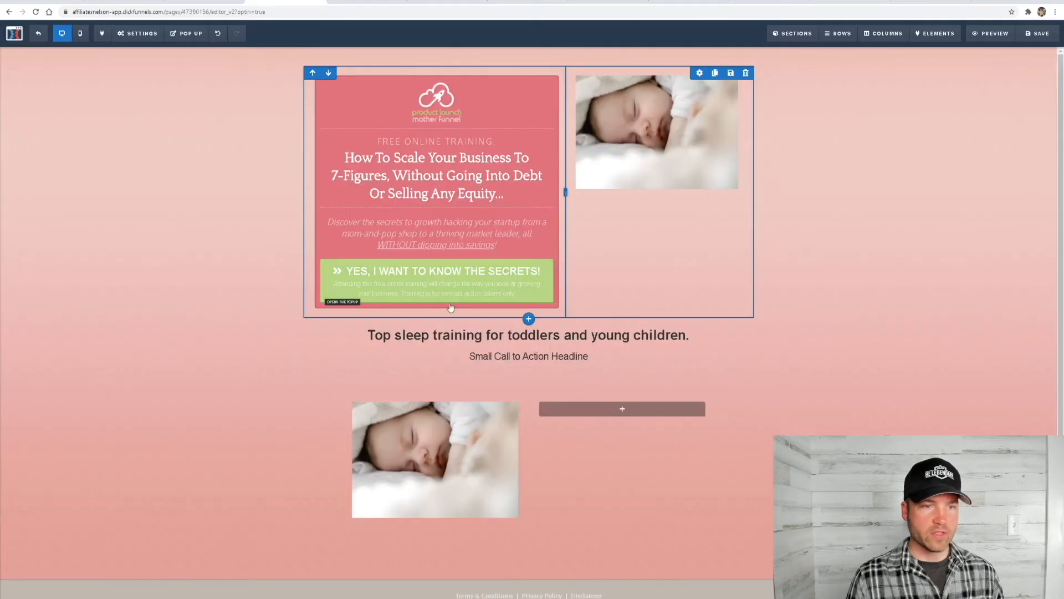
{"action": "triple_click", "coordinate": [539, 357]}
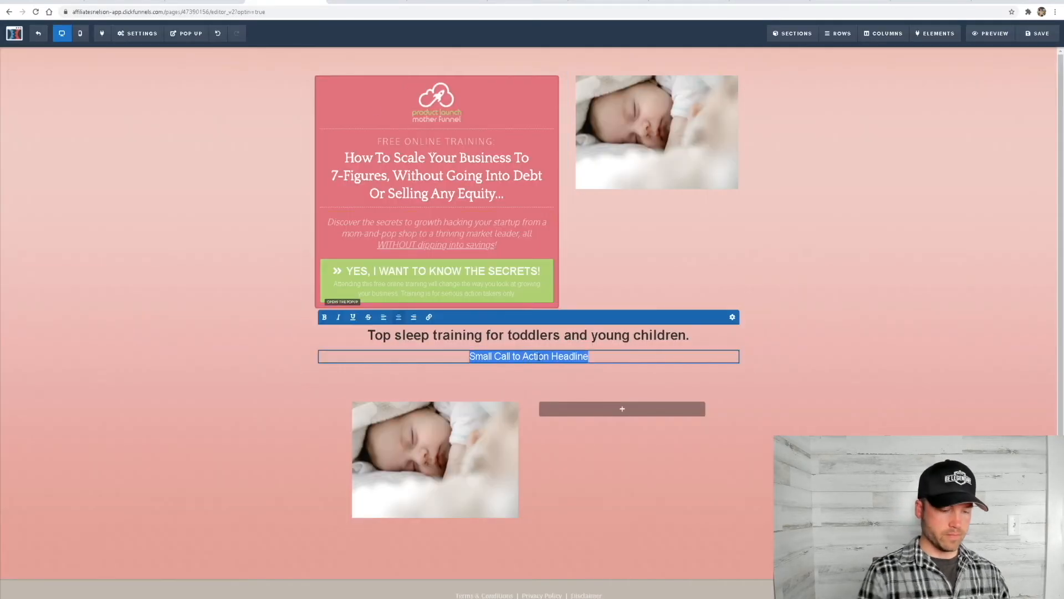
{"action": "type", "text": "How to"}
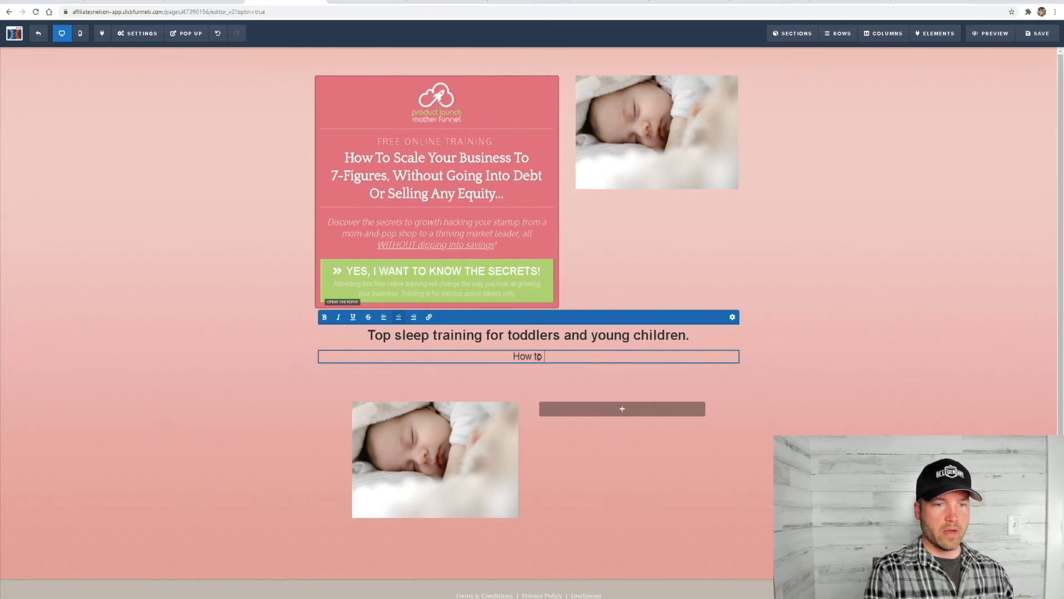
{"action": "type", "text": " get your lit"}
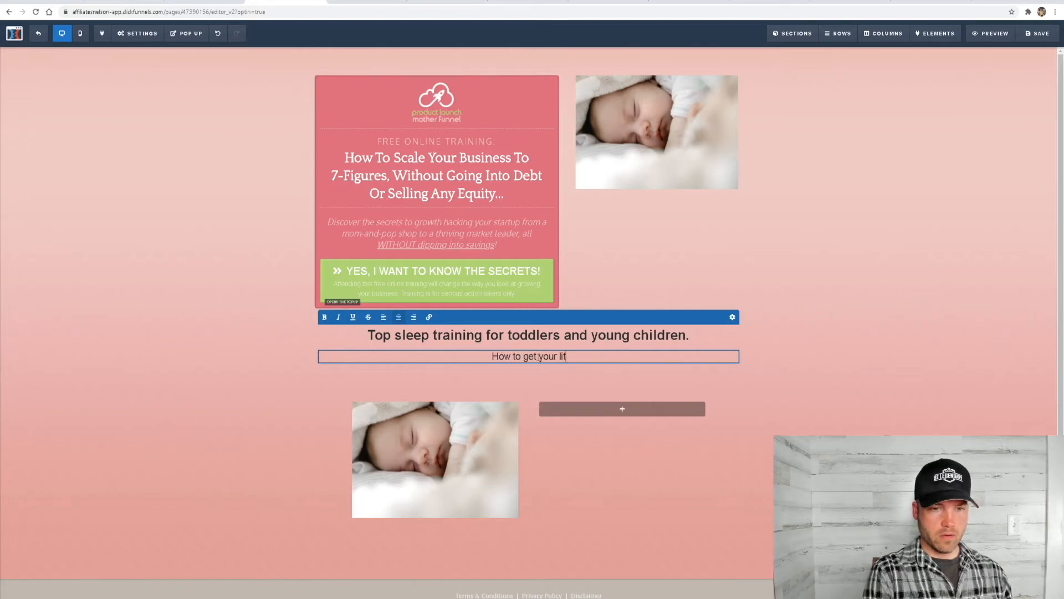
{"action": "type", "text": "tle one "}
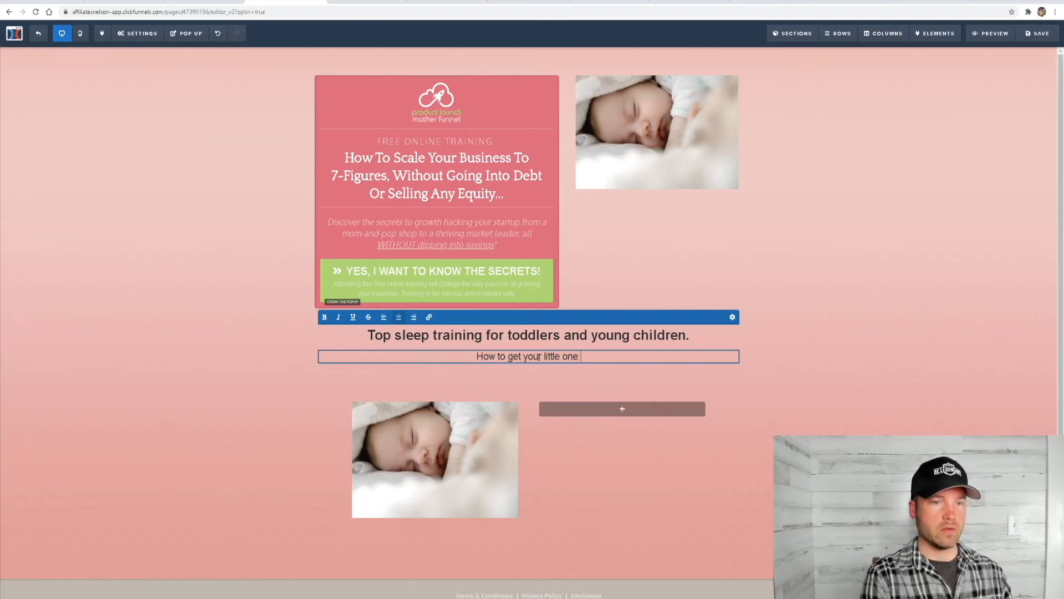
{"action": "type", "text": "to sleep"}
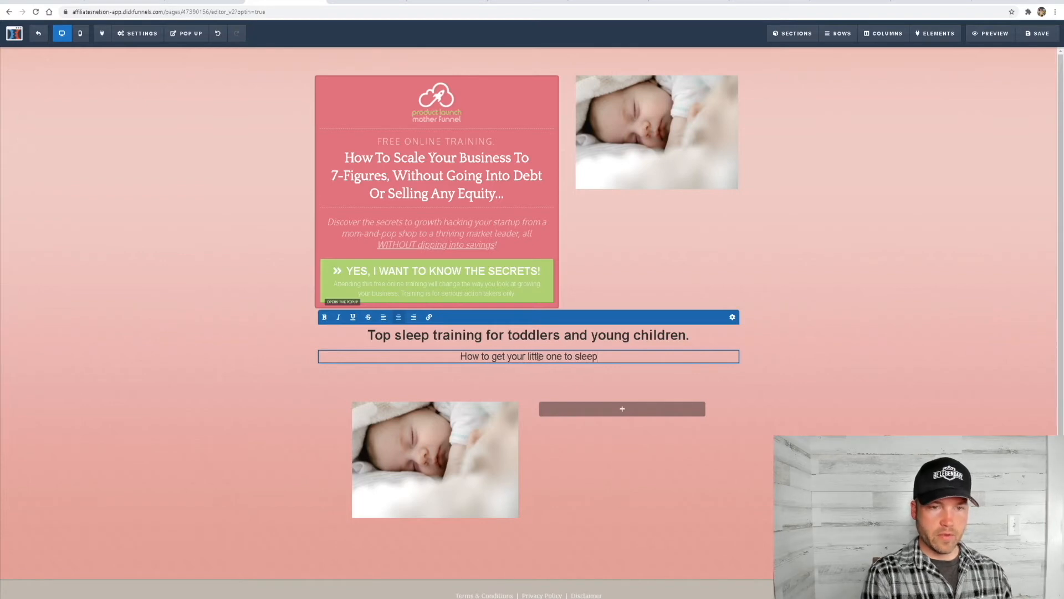
{"action": "type", "text": " quickly"}
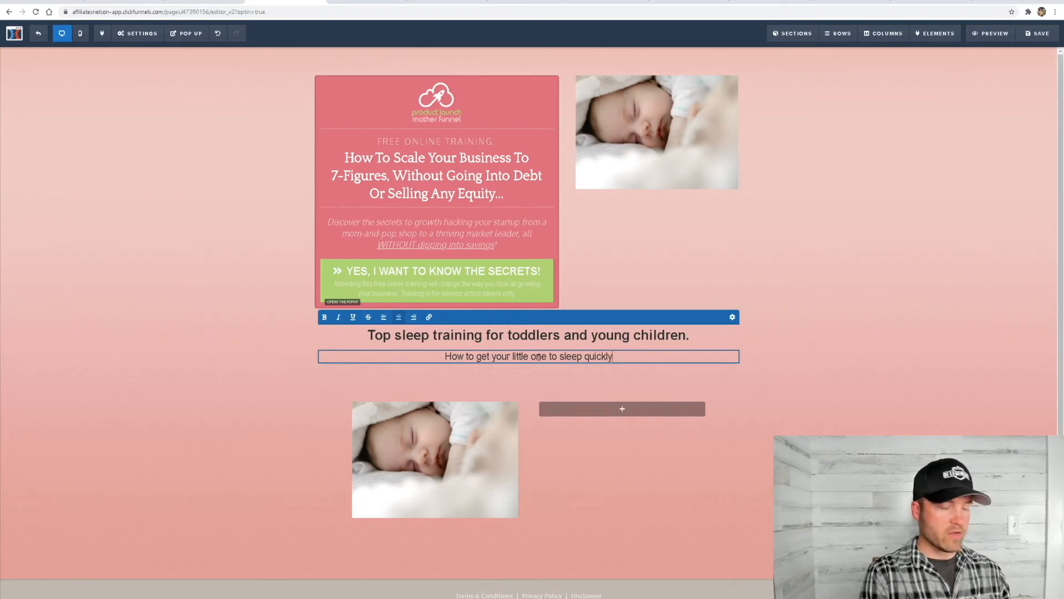
{"action": "type", "text": "!"}
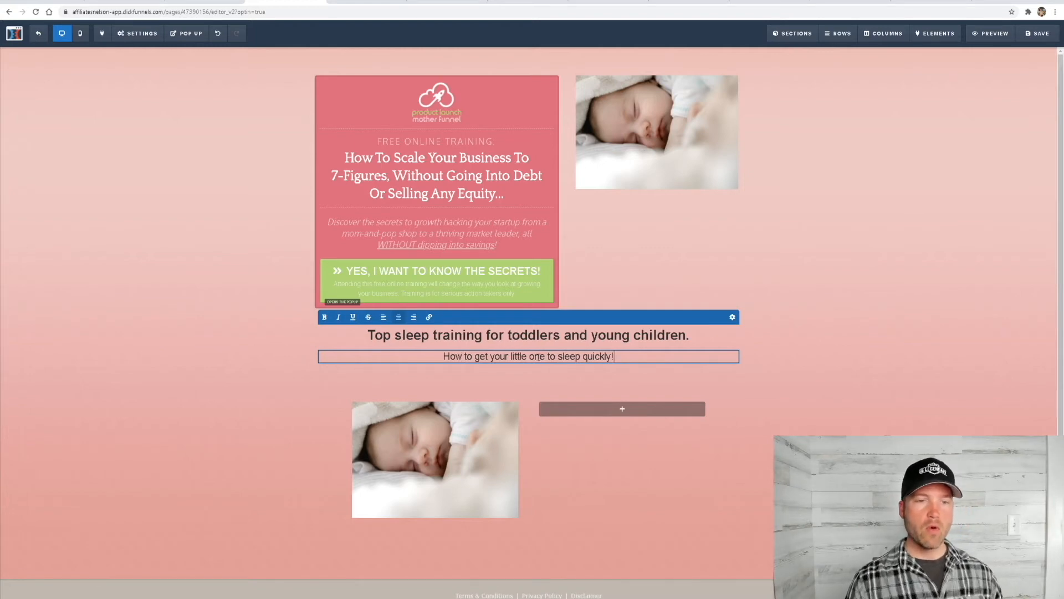
{"action": "left_click", "coordinate": [870, 344]}
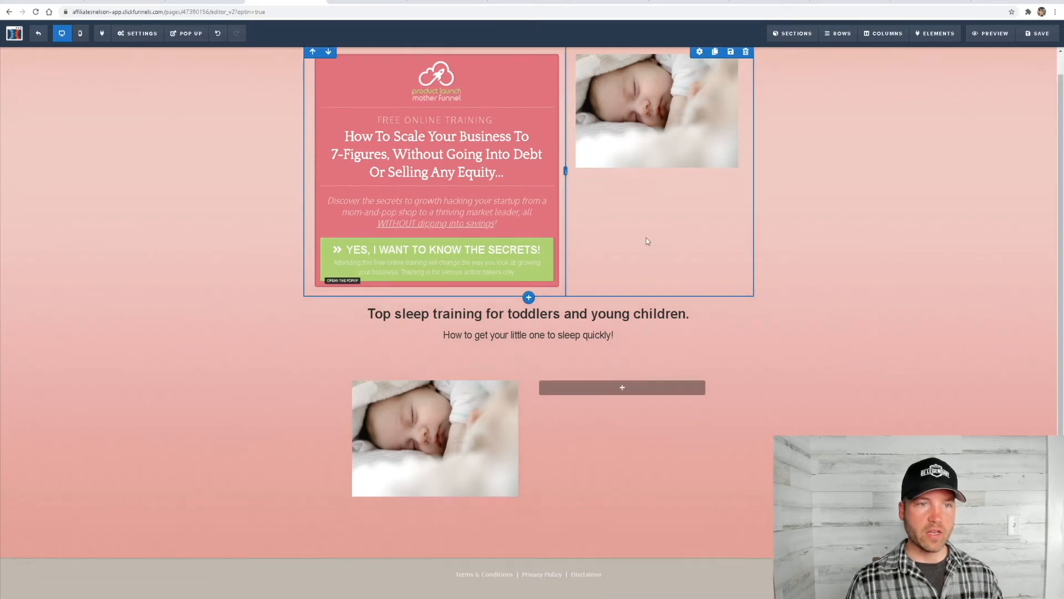
Add two input fields, one below the other, in the empty column beside the lower baby photo
{"action": "scroll", "coordinate": [610, 421], "scroll_direction": "down", "scroll_amount": 1}
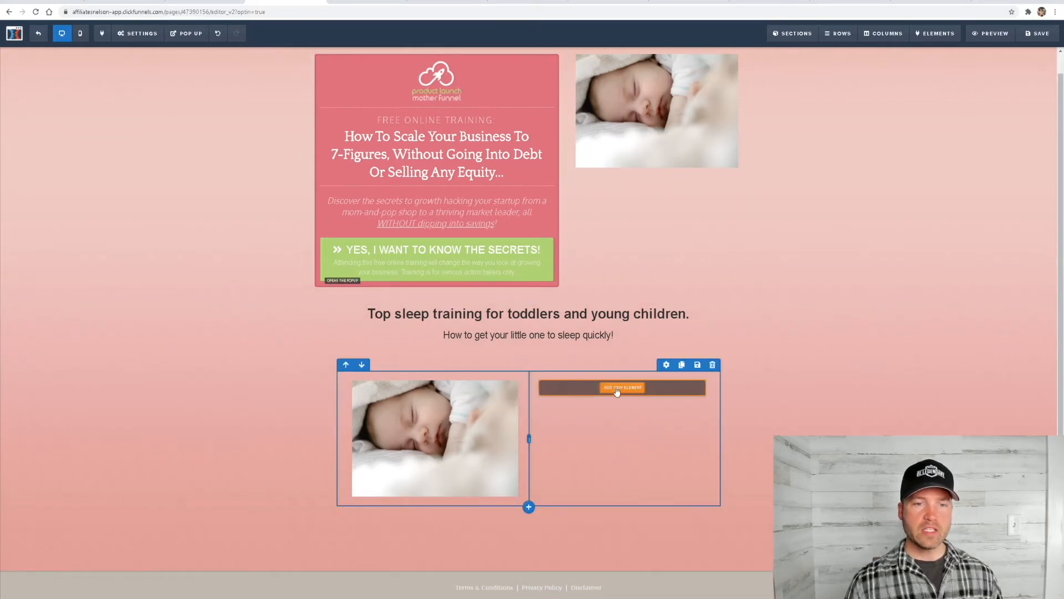
{"action": "left_click", "coordinate": [632, 392]}
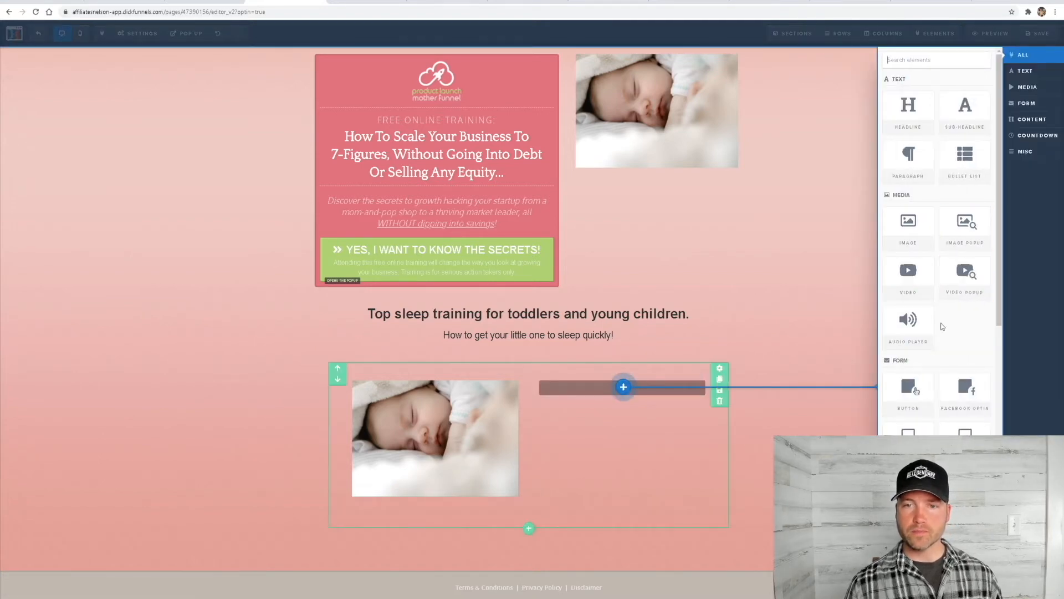
{"action": "left_click", "coordinate": [1027, 108]}
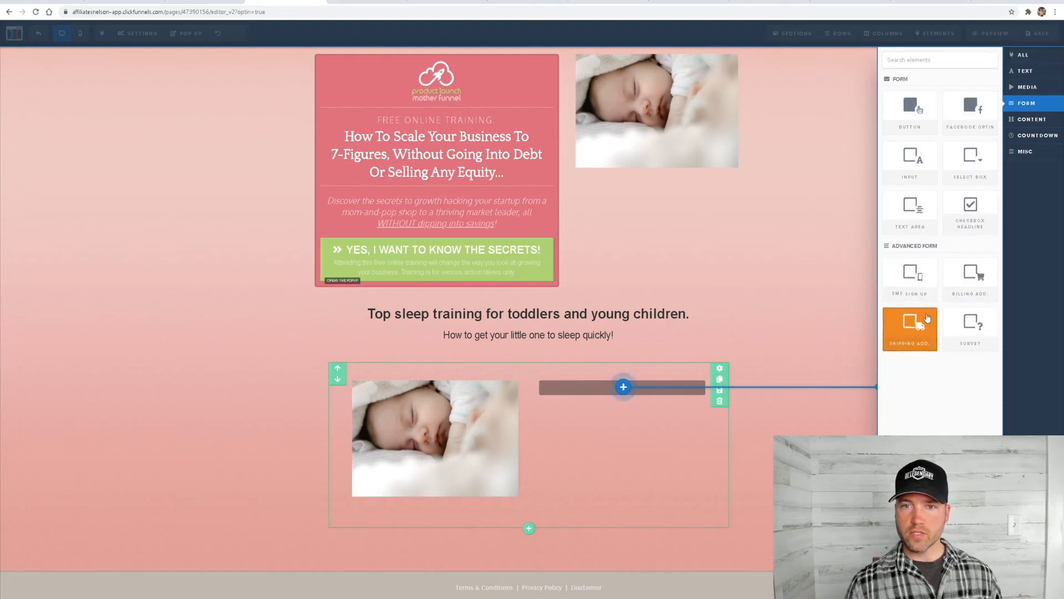
{"action": "left_click", "coordinate": [907, 178]}
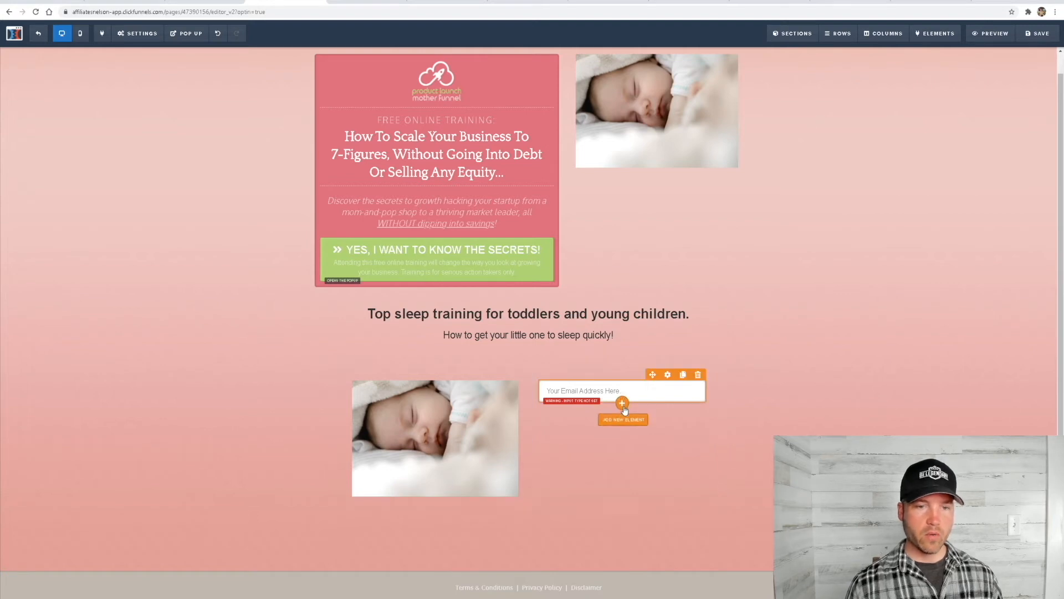
{"action": "left_click", "coordinate": [622, 405]}
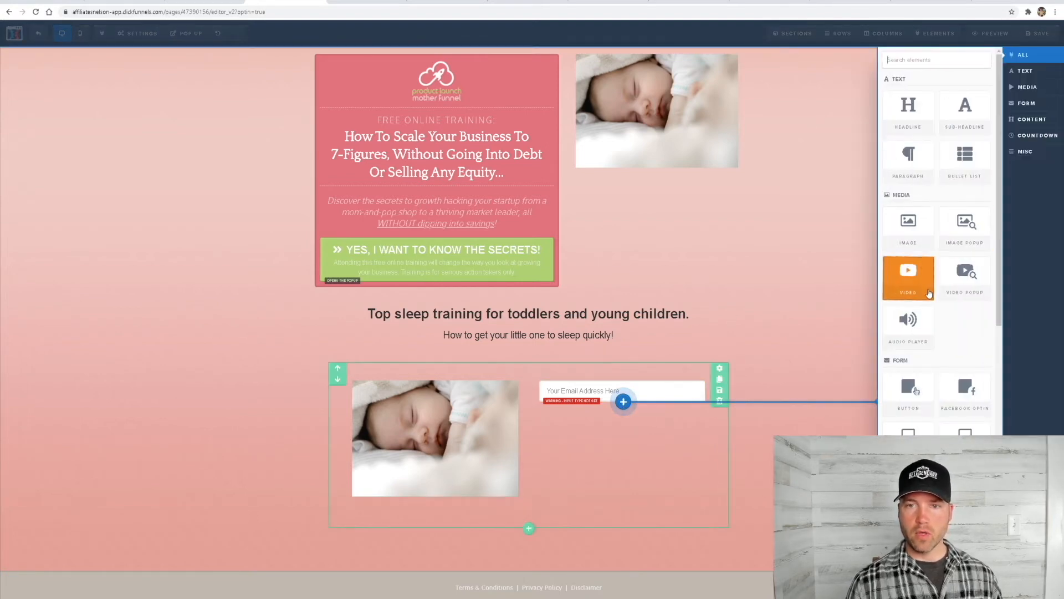
{"action": "left_click", "coordinate": [1027, 106]}
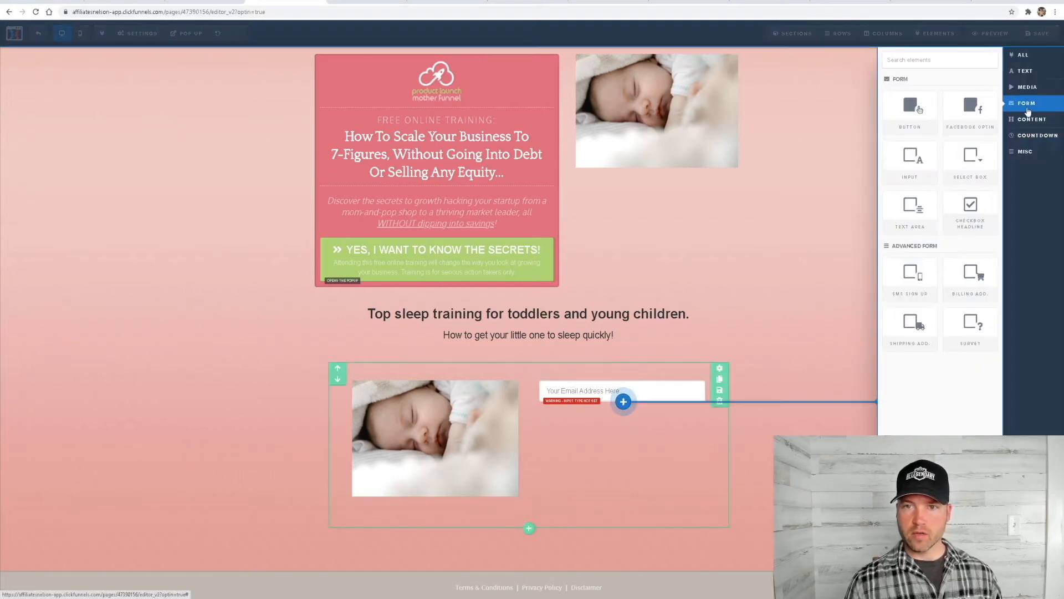
{"action": "left_click", "coordinate": [910, 159]}
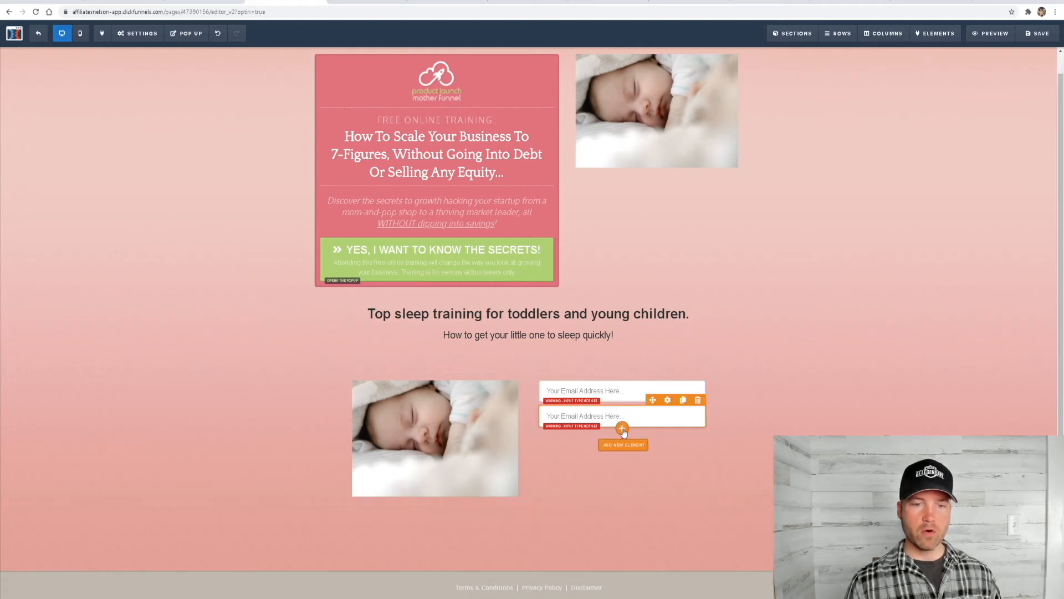
Add a sub-headline to the form column and move it above the two input fields
{"action": "left_click", "coordinate": [623, 429]}
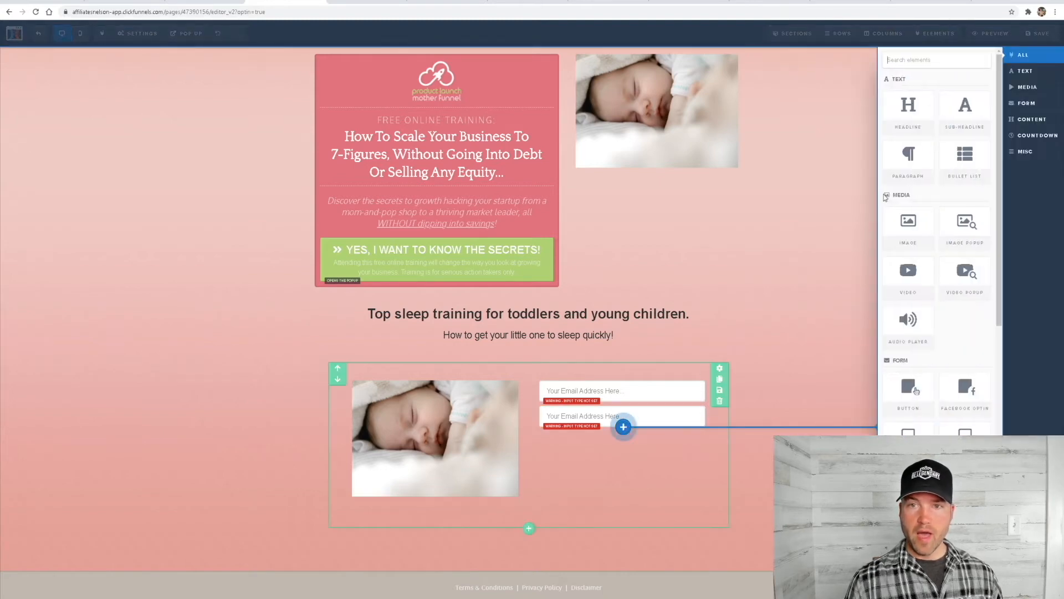
{"action": "left_click", "coordinate": [963, 119]}
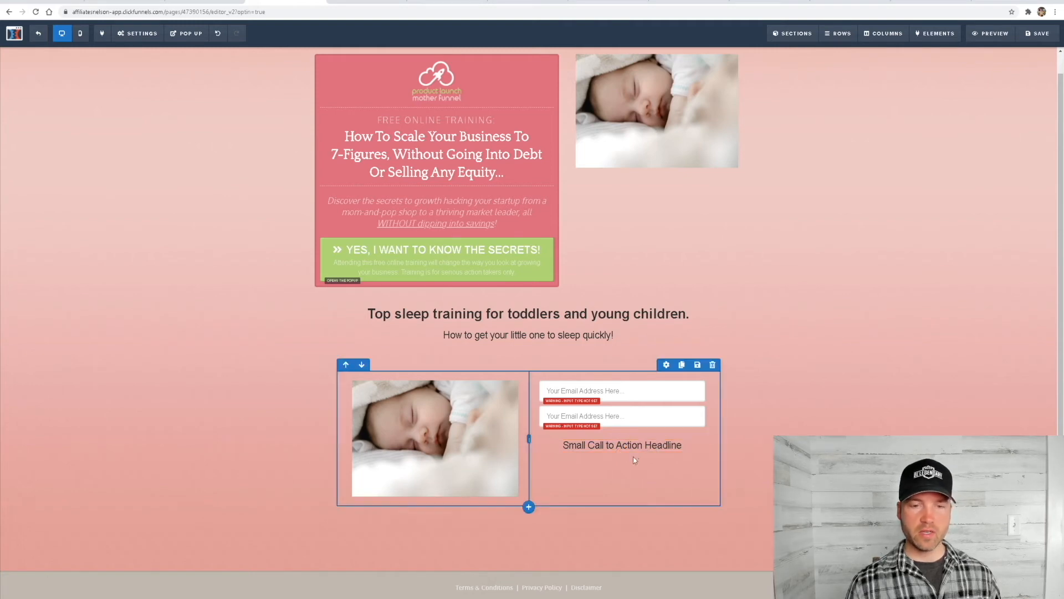
{"action": "left_click_drag", "start_coordinate": [653, 433], "coordinate": [645, 399]}
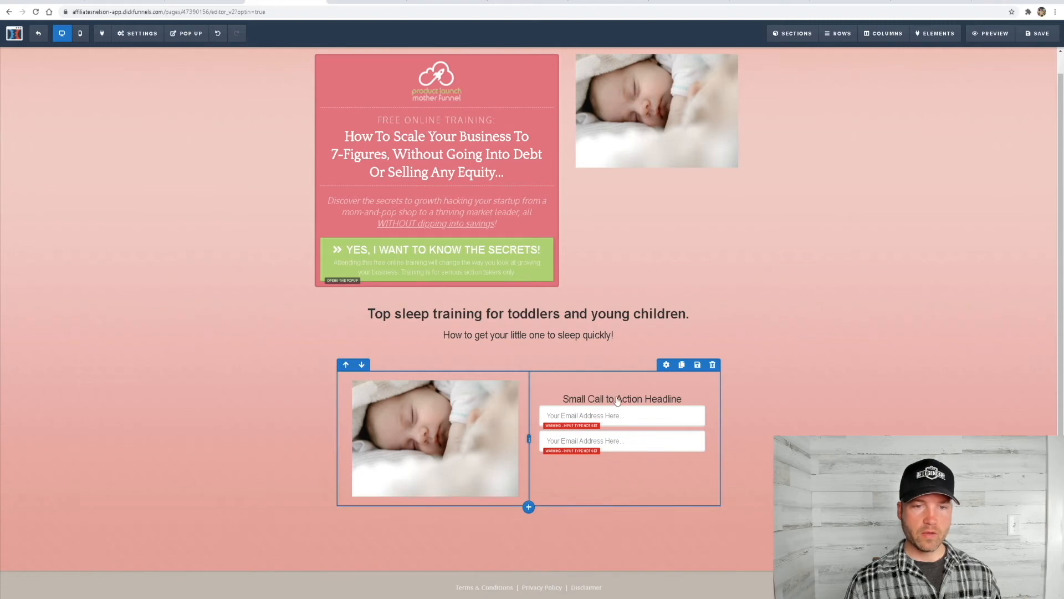
Add a button element beneath the second input field
{"action": "left_click", "coordinate": [602, 420]}
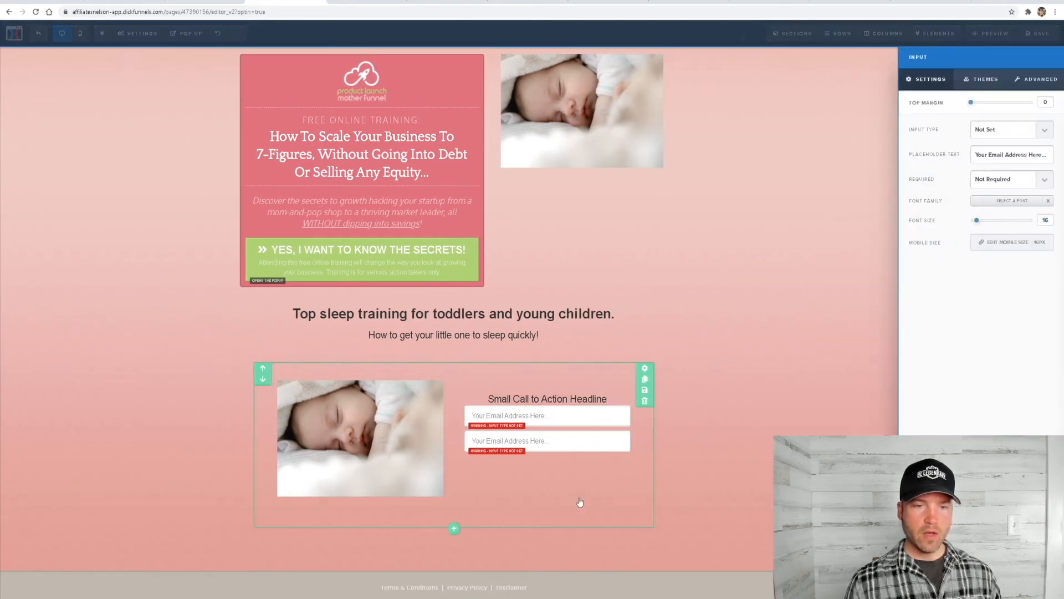
{"action": "left_click", "coordinate": [580, 500]}
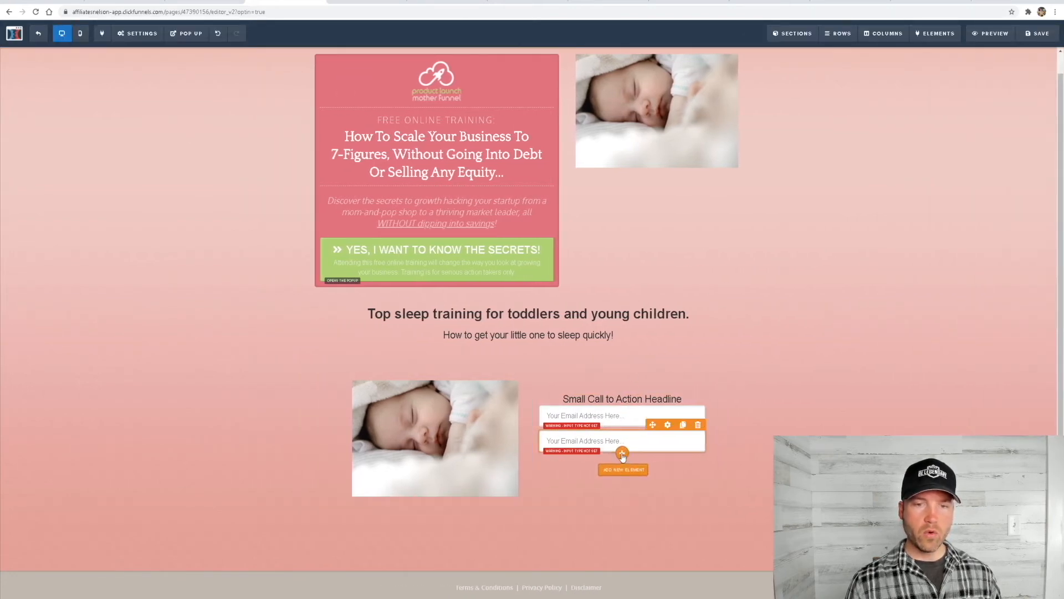
{"action": "left_click", "coordinate": [622, 453]}
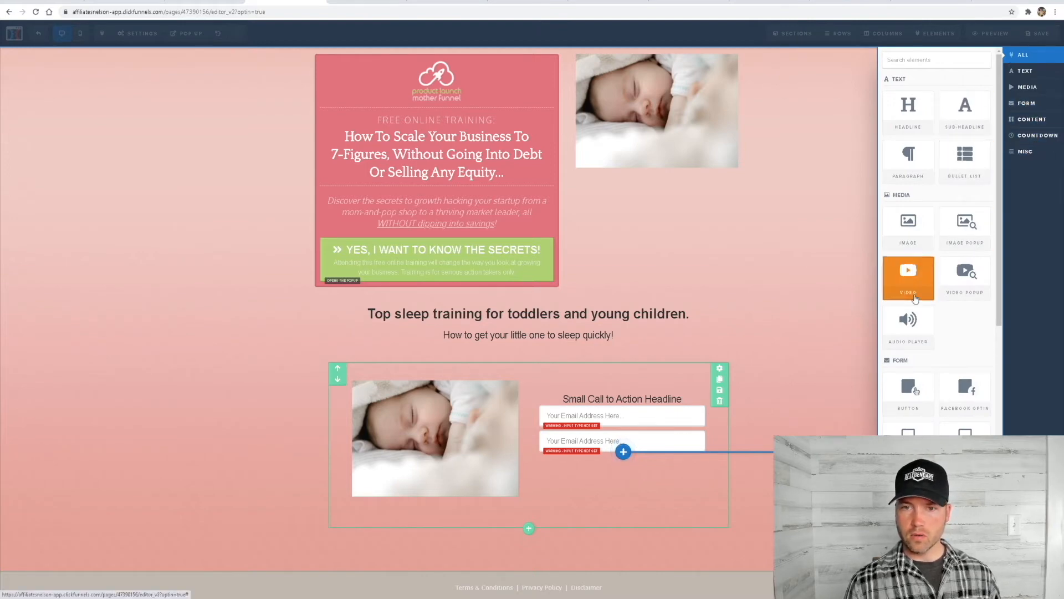
{"action": "left_click", "coordinate": [914, 409]}
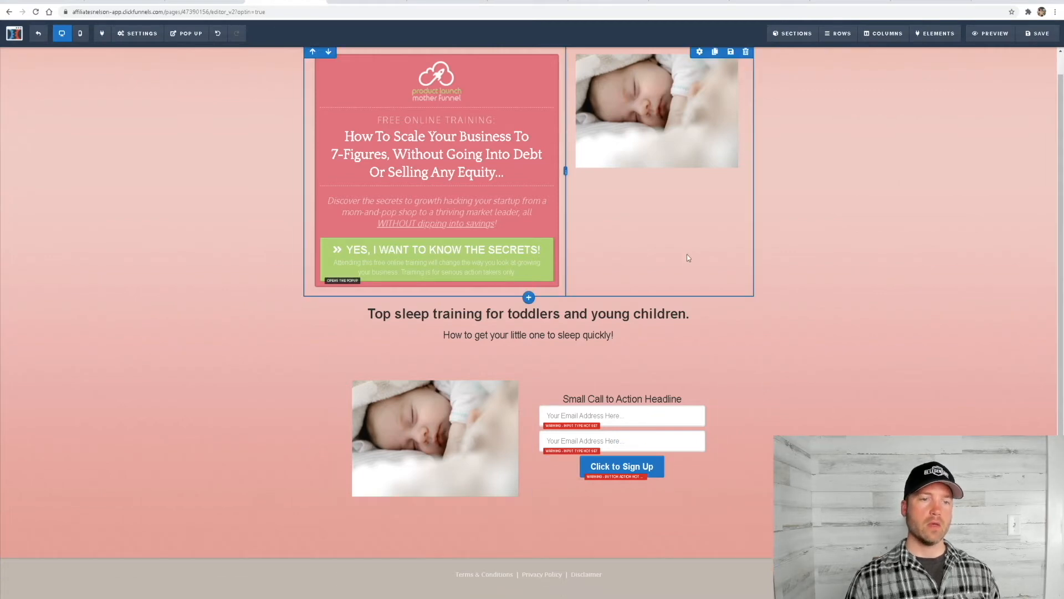
Replace the placeholder text of the sub-headline above the input fields with "Enter your name & email to learn more"
{"action": "mouse_move", "coordinate": [722, 392]}
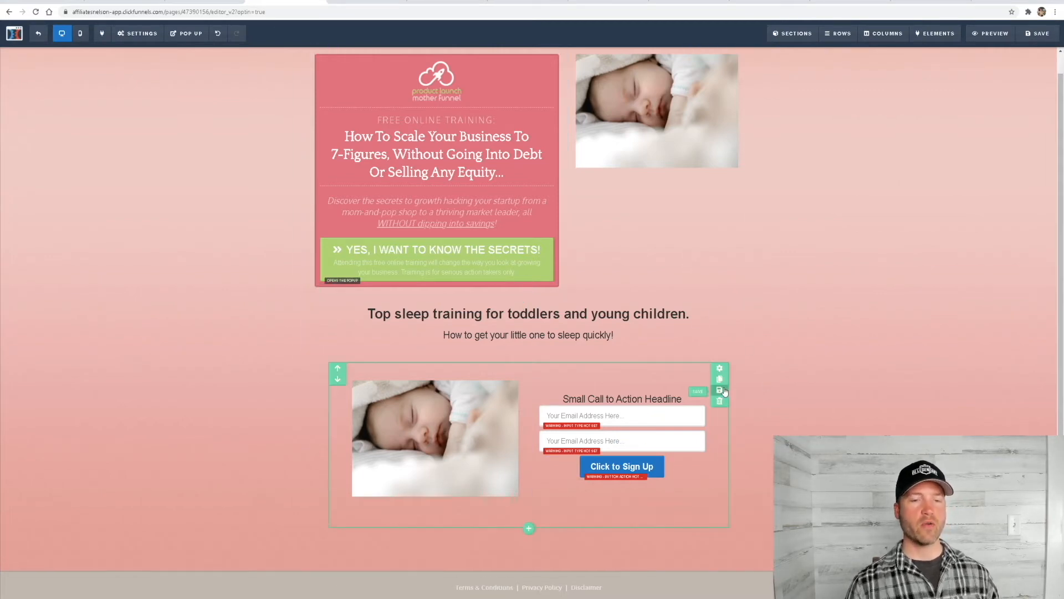
{"action": "left_click", "coordinate": [649, 401]}
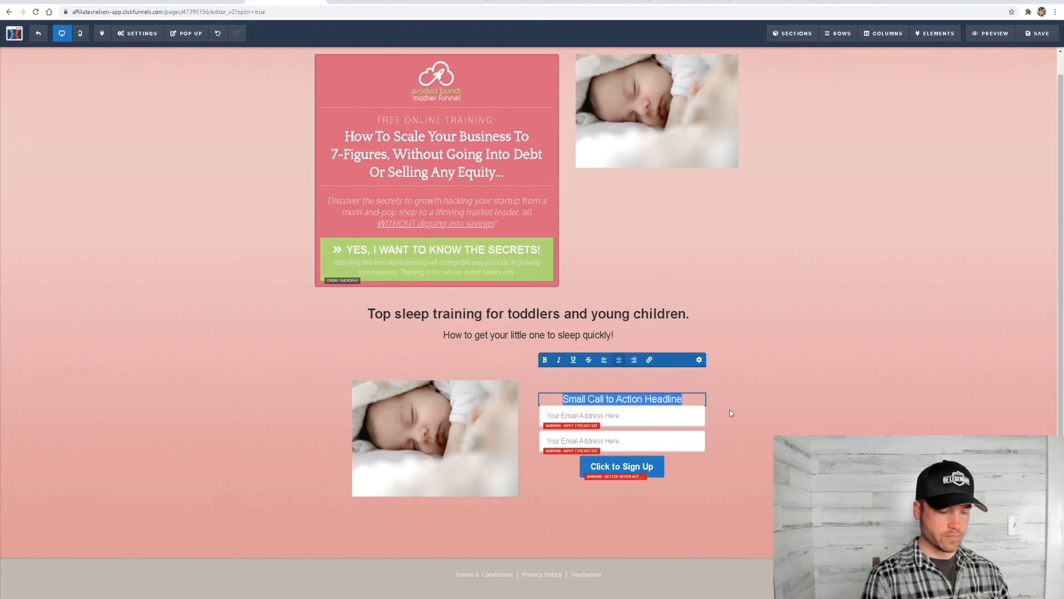
{"action": "type", "text": "Ent"}
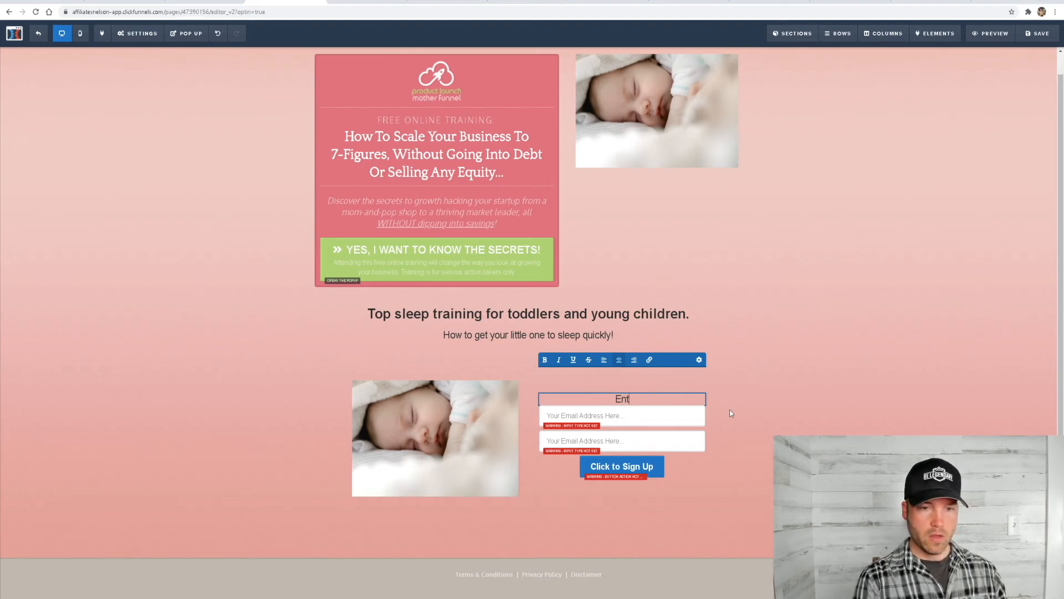
{"action": "type", "text": "er your email"}
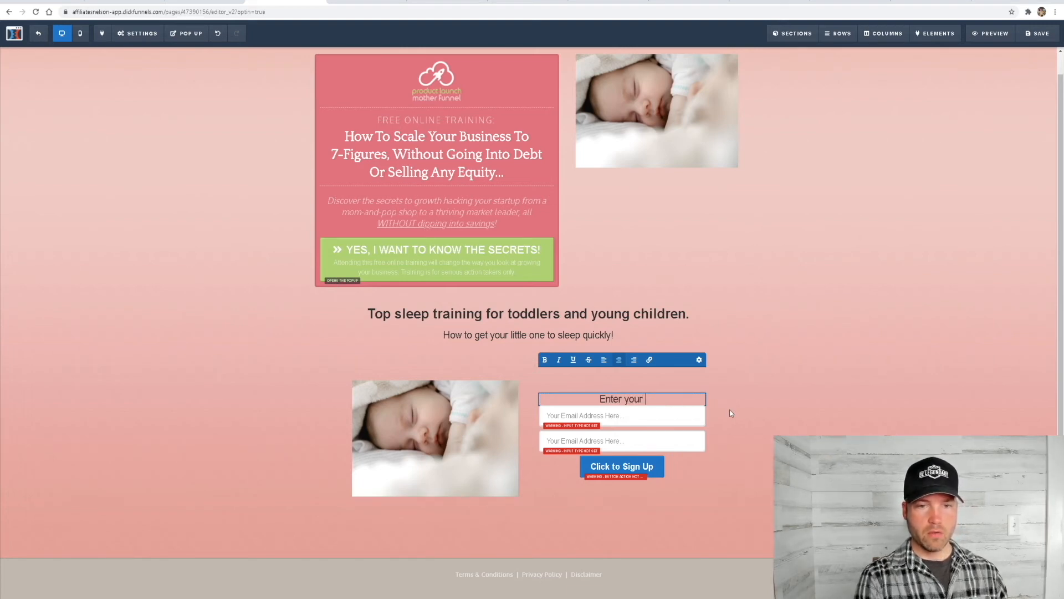
{"action": "key", "text": "BackSpace"}
{"action": "key", "text": "BackSpace"}
{"action": "key", "text": "BackSpace"}
{"action": "key", "text": "BackSpace"}
{"action": "key", "text": "BackSpace"}
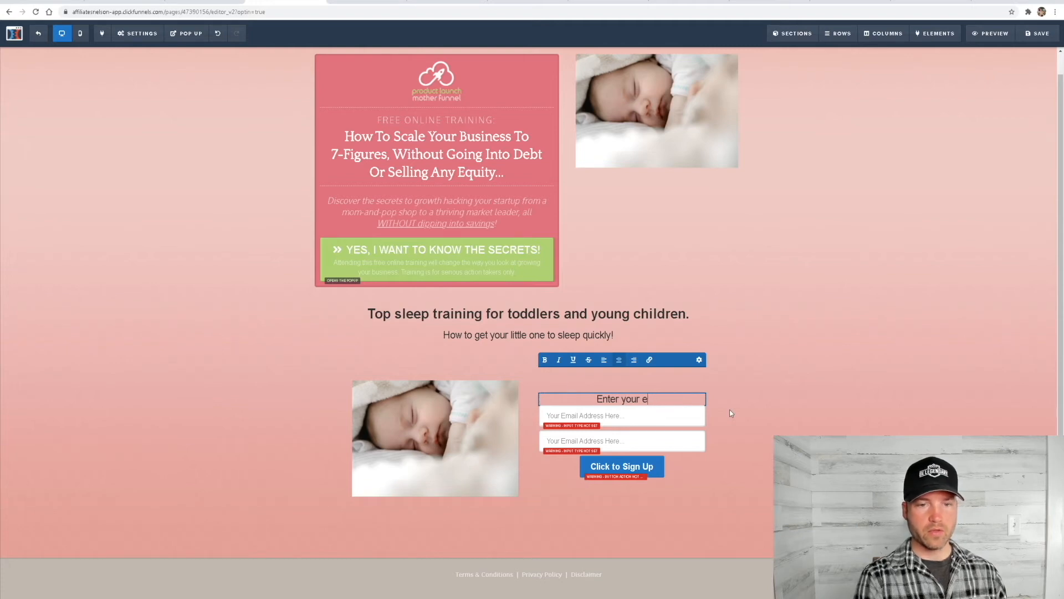
{"action": "type", "text": "nema"}
{"action": "key", "text": "BackSpace"}
{"action": "key", "text": "BackSpace"}
{"action": "type", "text": "me & ema"}
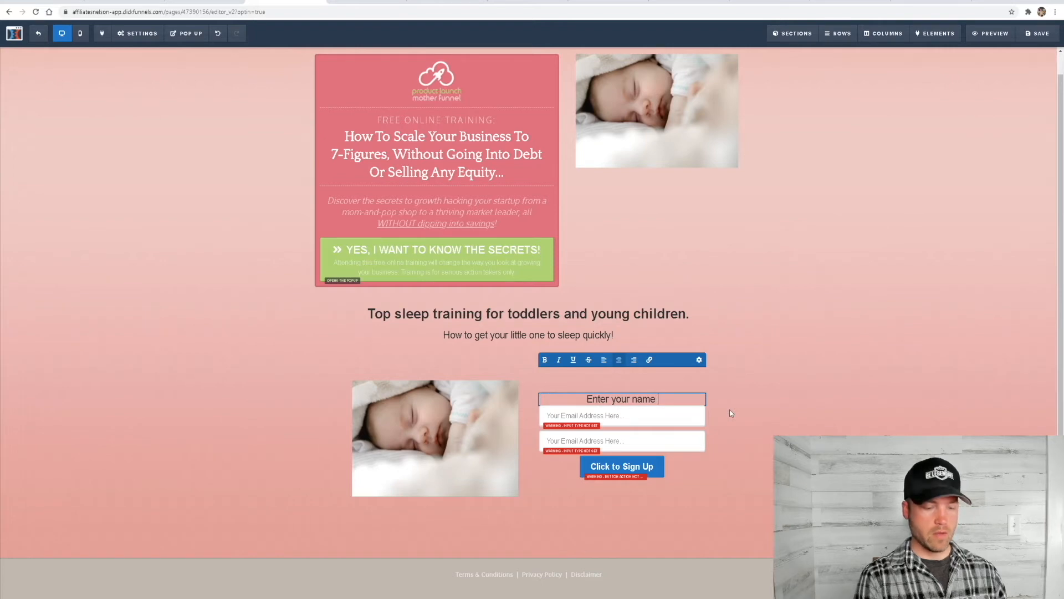
{"action": "type", "text": "il to learn"}
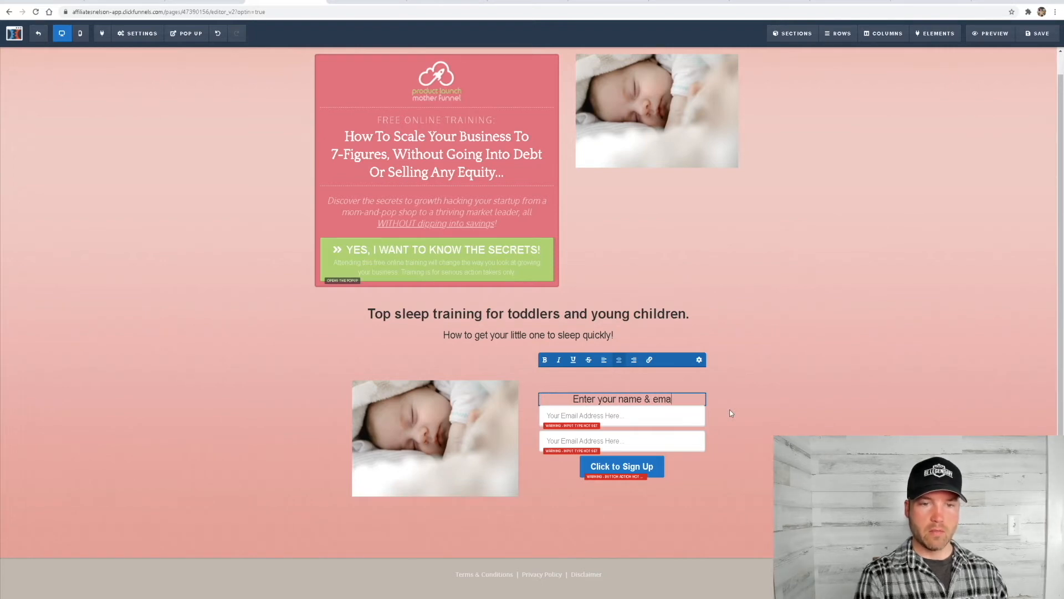
{"action": "type", "text": " more"}
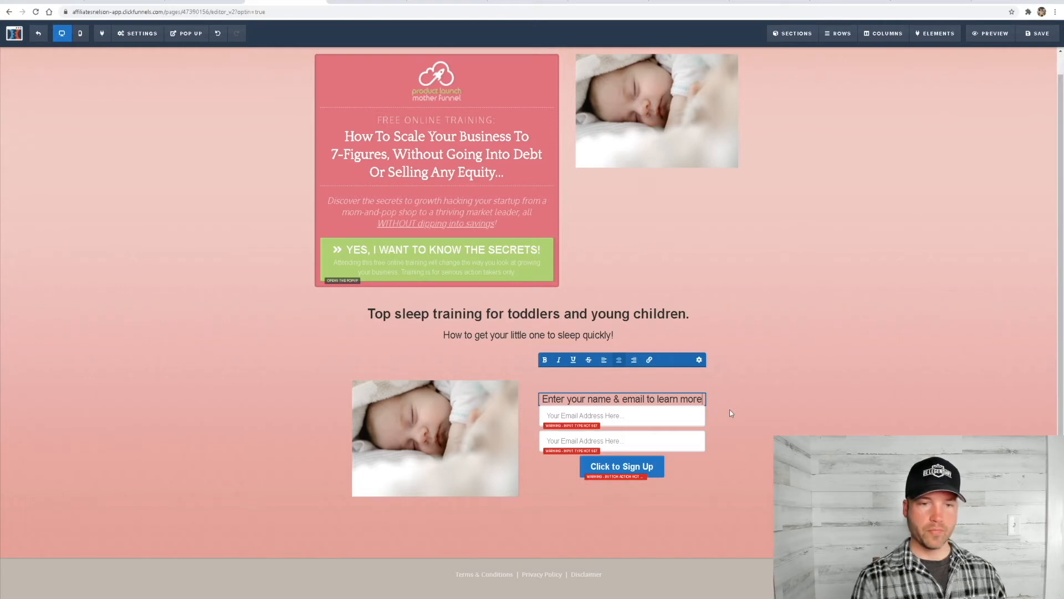
{"action": "left_click", "coordinate": [768, 335]}
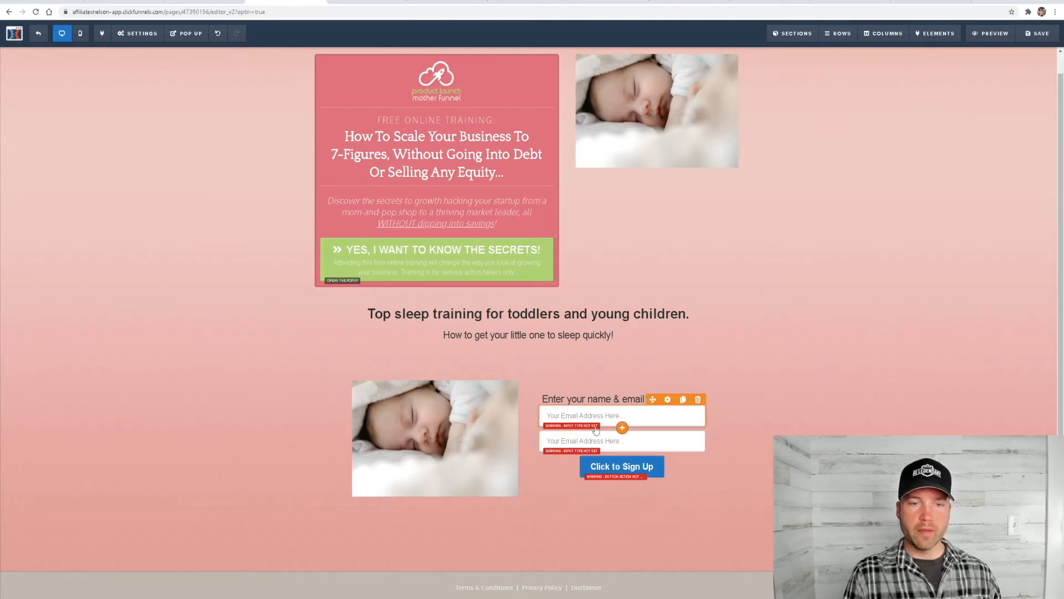
Set the first input field's placeholder text to "Name" and its input type to First Name
{"action": "left_click", "coordinate": [645, 418]}
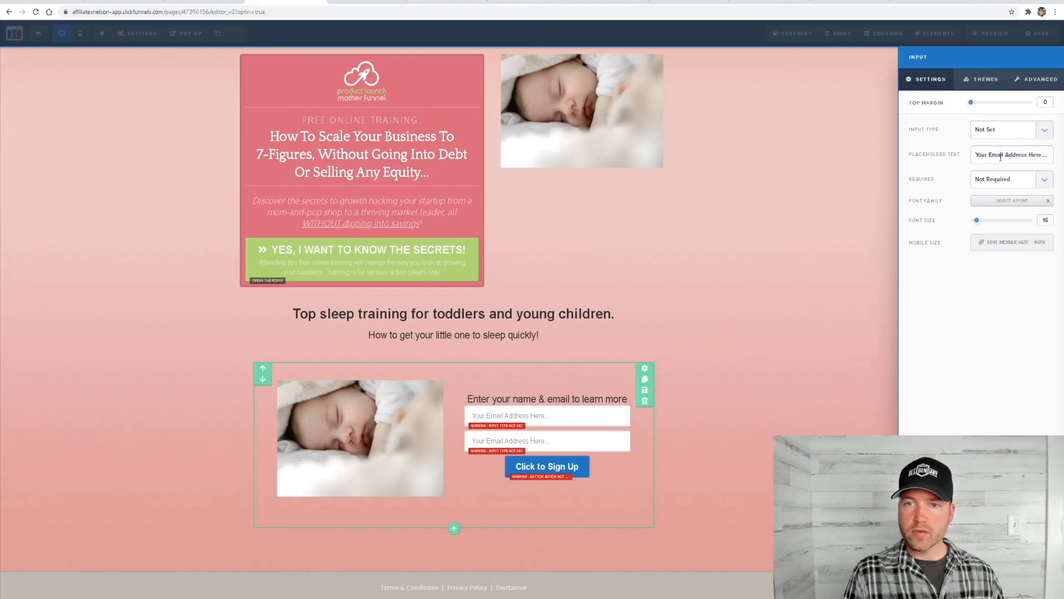
{"action": "left_click_drag", "start_coordinate": [976, 157], "coordinate": [1054, 152]}
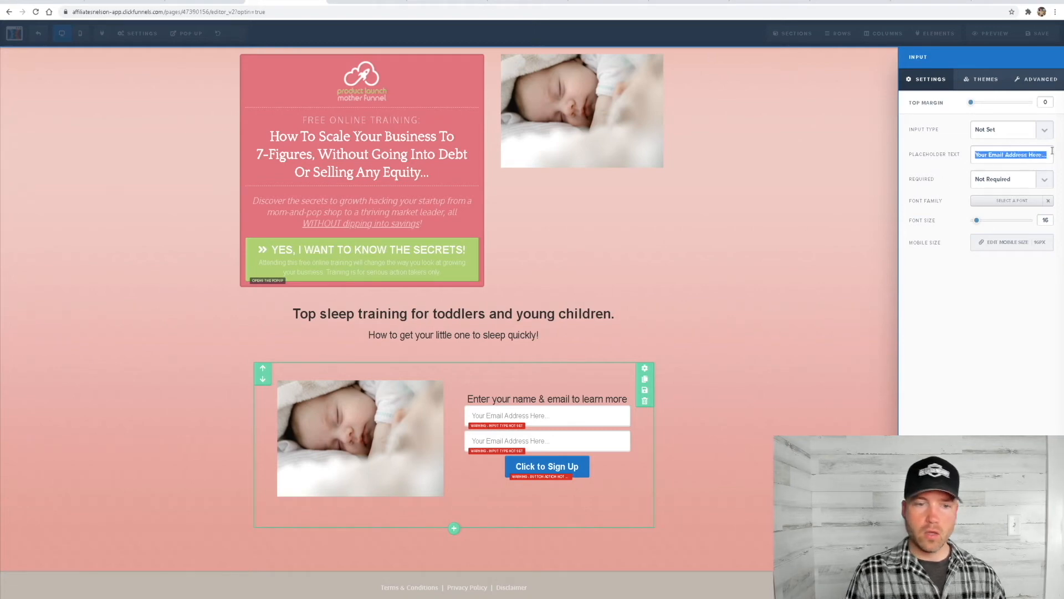
{"action": "type", "text": "Name"}
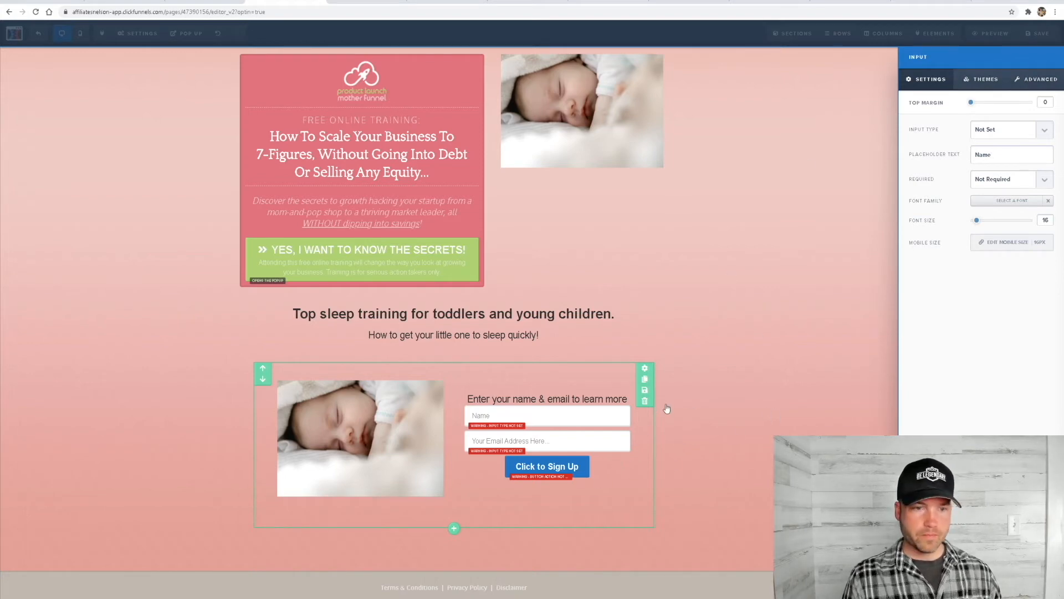
{"action": "left_click", "coordinate": [623, 471]}
{"action": "left_click", "coordinate": [625, 420]}
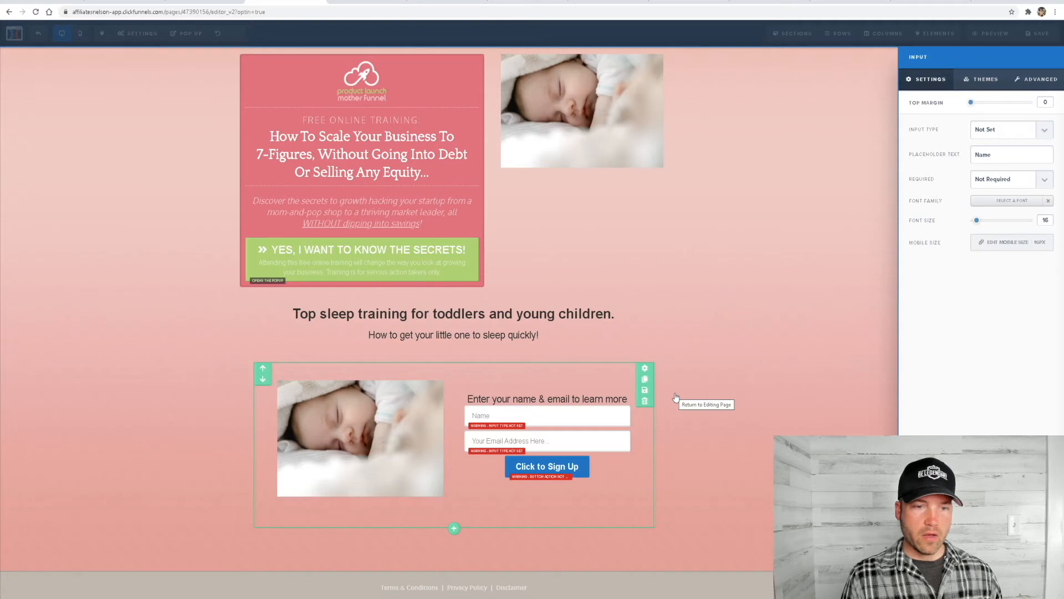
{"action": "left_click", "coordinate": [1001, 133]}
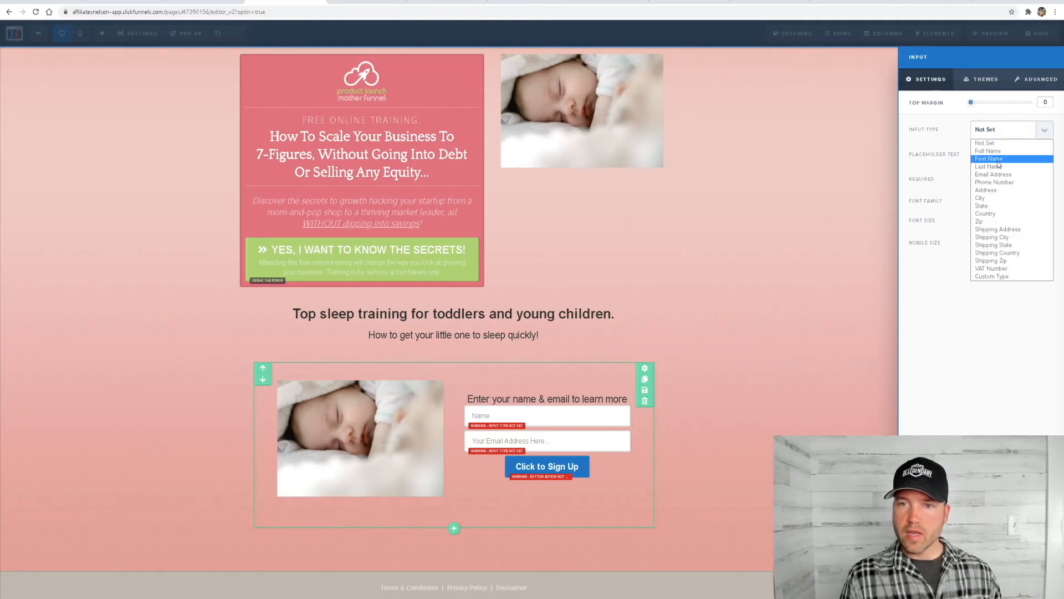
{"action": "left_click", "coordinate": [993, 159]}
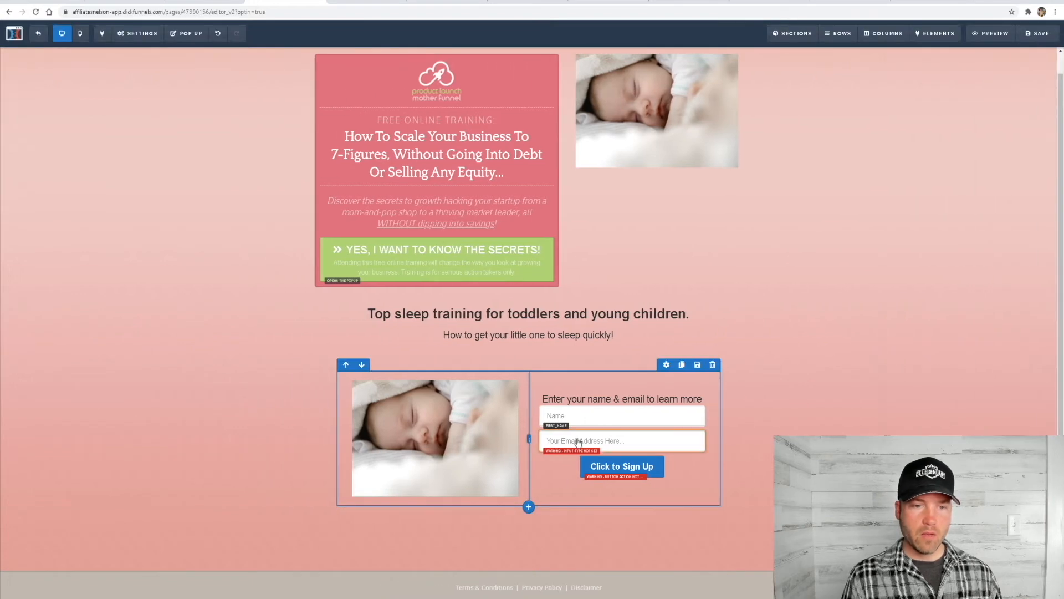
Set the second input field's type to Email Address and its placeholder text to "Email*"
{"action": "left_click", "coordinate": [576, 441]}
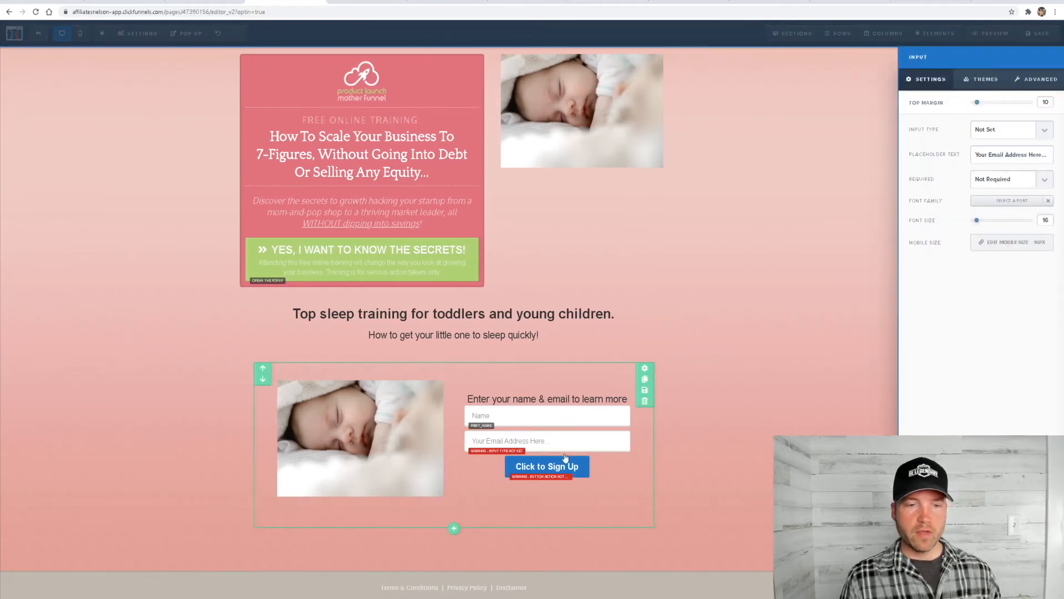
{"action": "left_click", "coordinate": [998, 137]}
{"action": "left_click", "coordinate": [995, 173]}
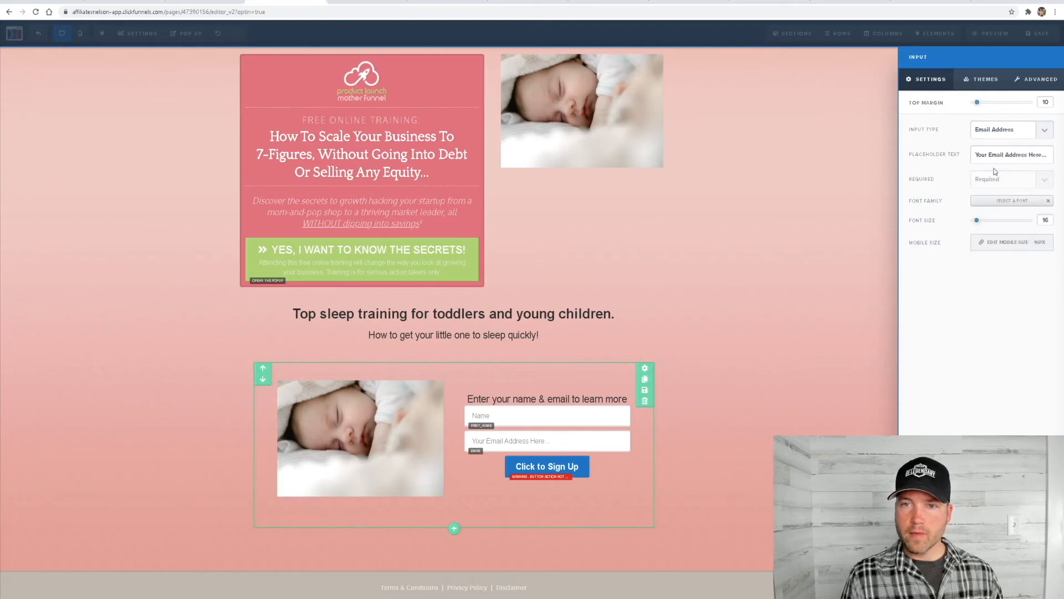
{"action": "triple_click", "coordinate": [994, 156]}
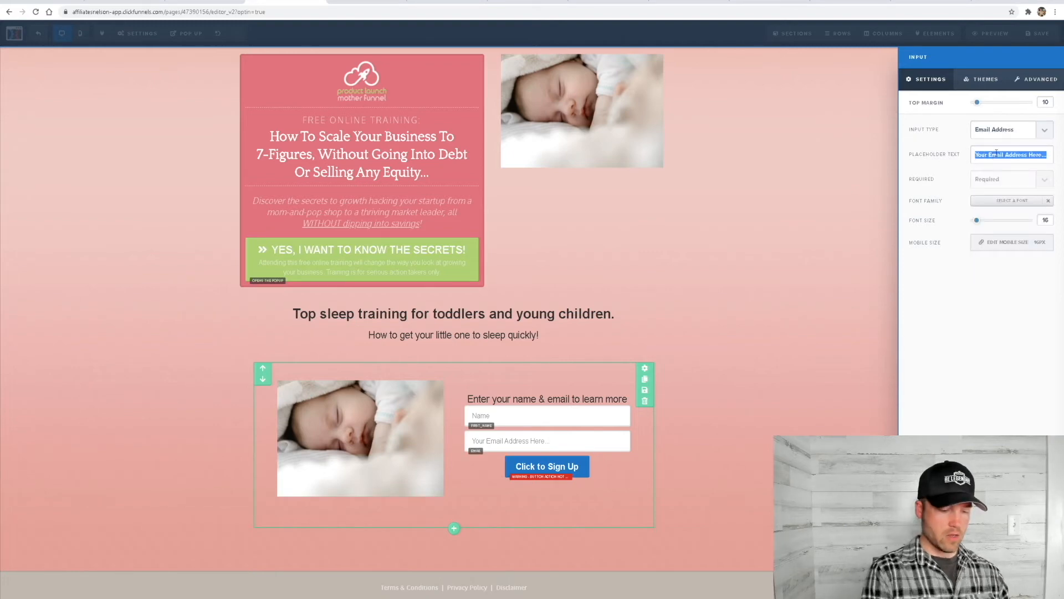
{"action": "type", "text": "Email"}
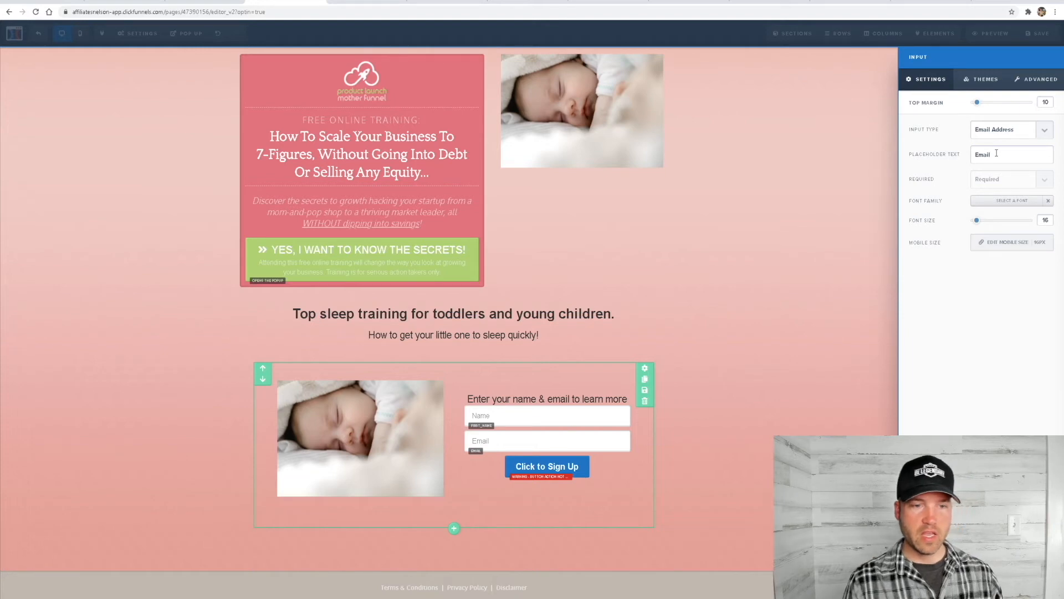
{"action": "type", "text": "*"}
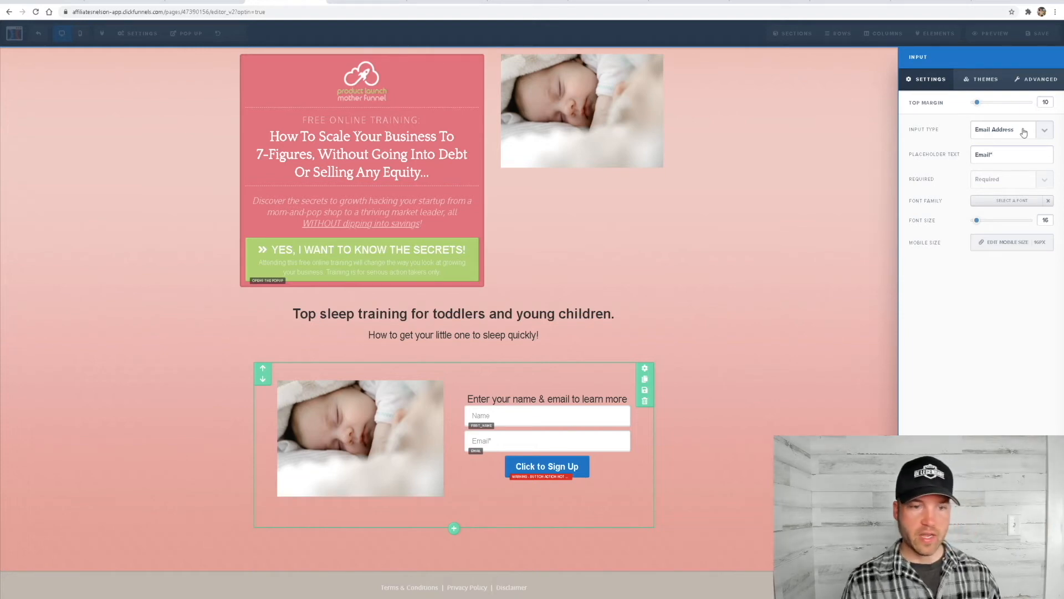
{"action": "left_click", "coordinate": [768, 359]}
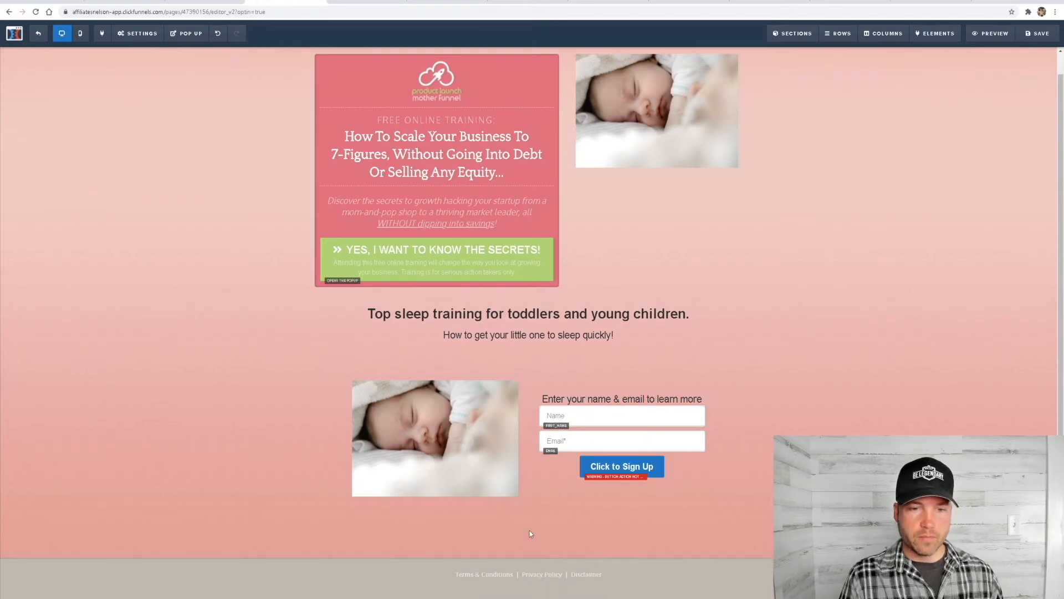
Set the sign-up button's action to Submit Order / Submit Form
{"action": "left_click", "coordinate": [651, 469]}
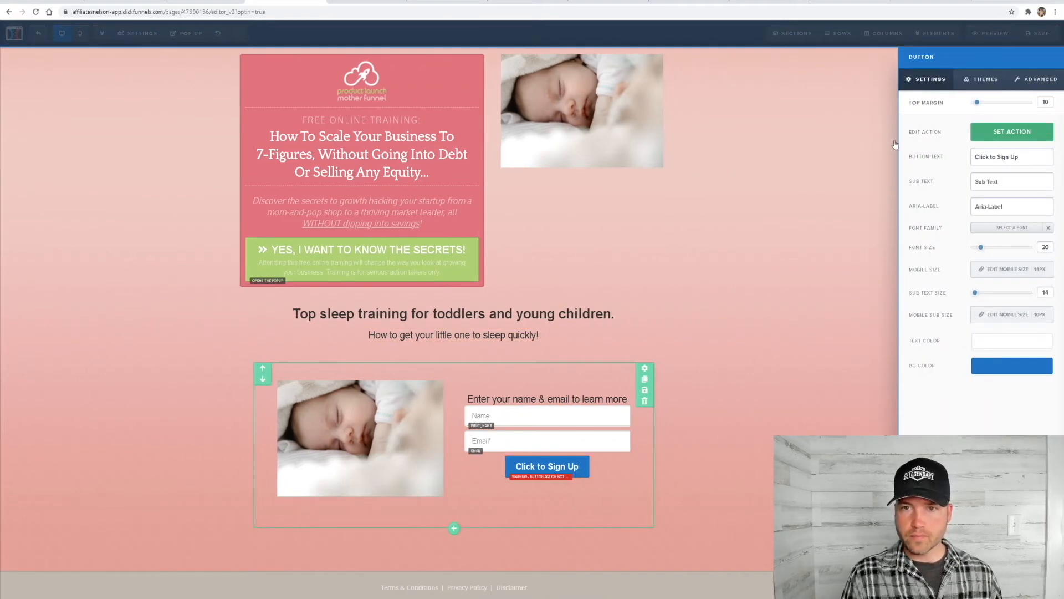
{"action": "left_click", "coordinate": [997, 133]}
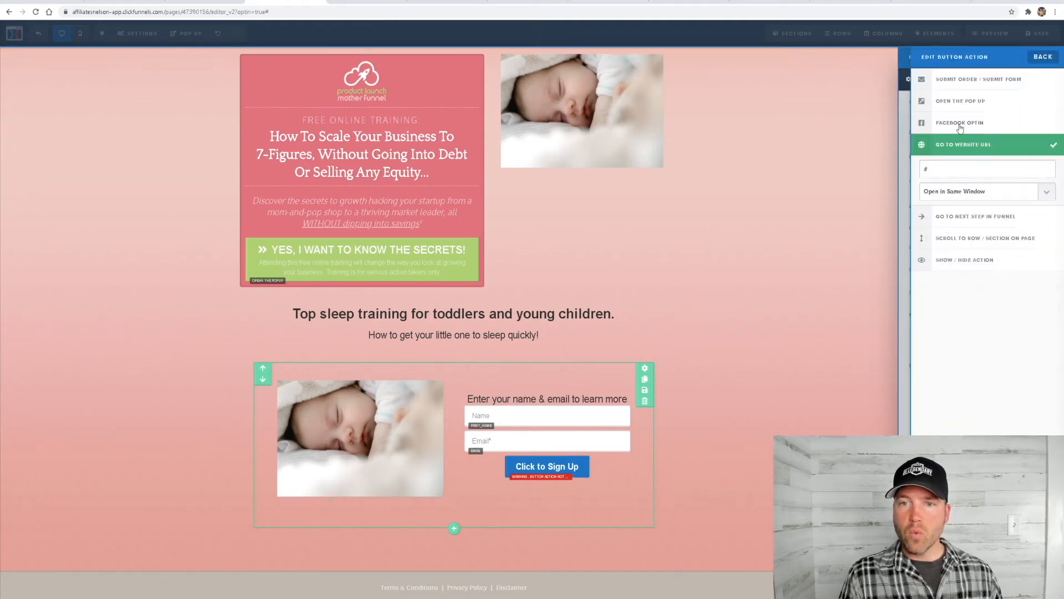
{"action": "left_click", "coordinate": [960, 82]}
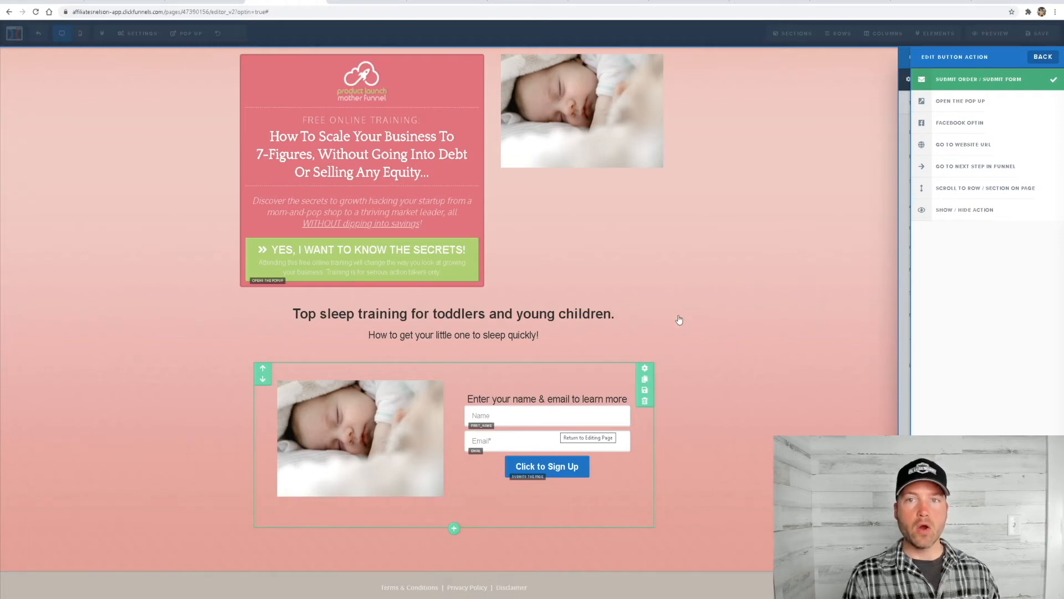
{"action": "left_click", "coordinate": [638, 493]}
Set the "Click to Sign Up" button's width to Fill Width
{"action": "left_click", "coordinate": [622, 467]}
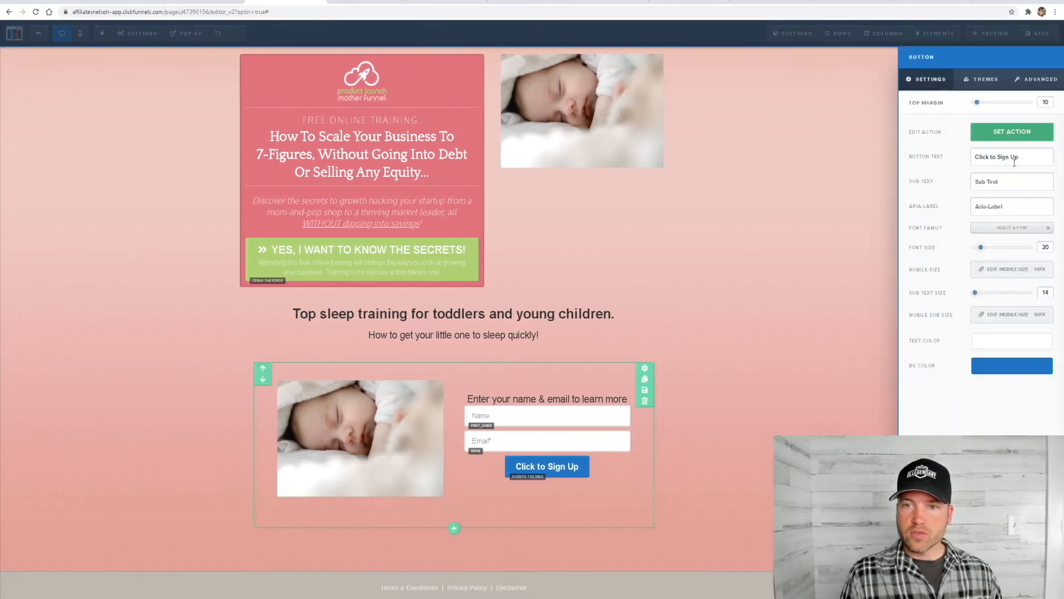
{"action": "left_click_drag", "start_coordinate": [1026, 157], "coordinate": [971, 161]}
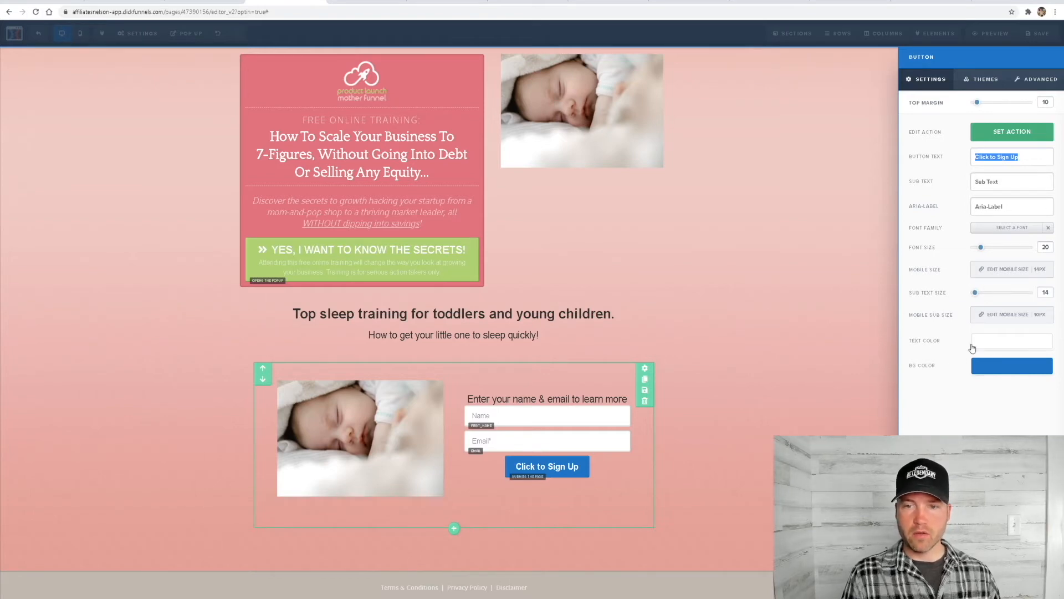
{"action": "left_click", "coordinate": [1035, 79]}
{"action": "left_click", "coordinate": [995, 131]}
{"action": "left_click", "coordinate": [991, 146]}
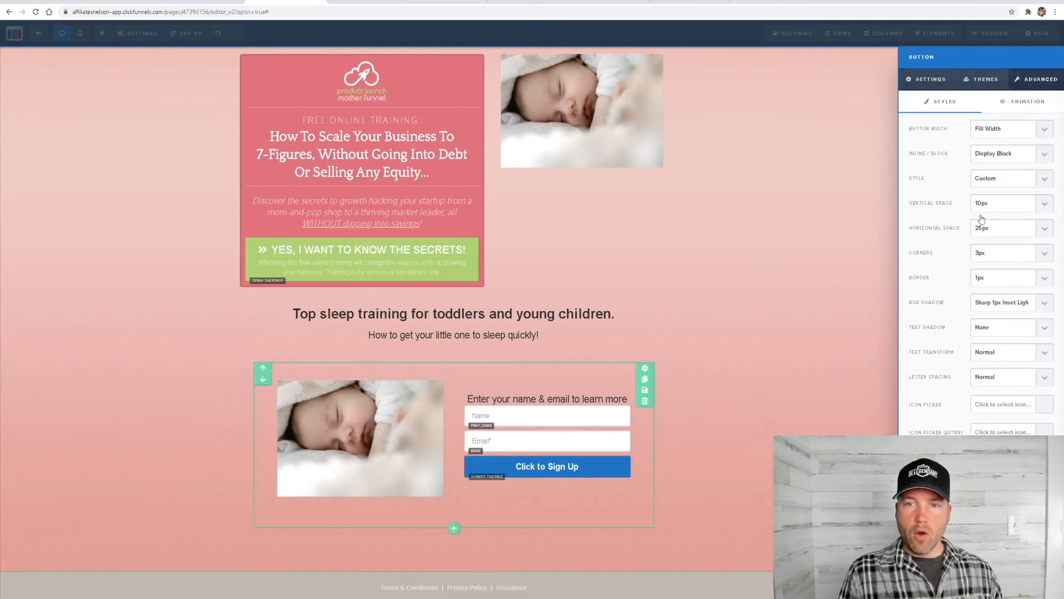
{"action": "left_click", "coordinate": [739, 361]}
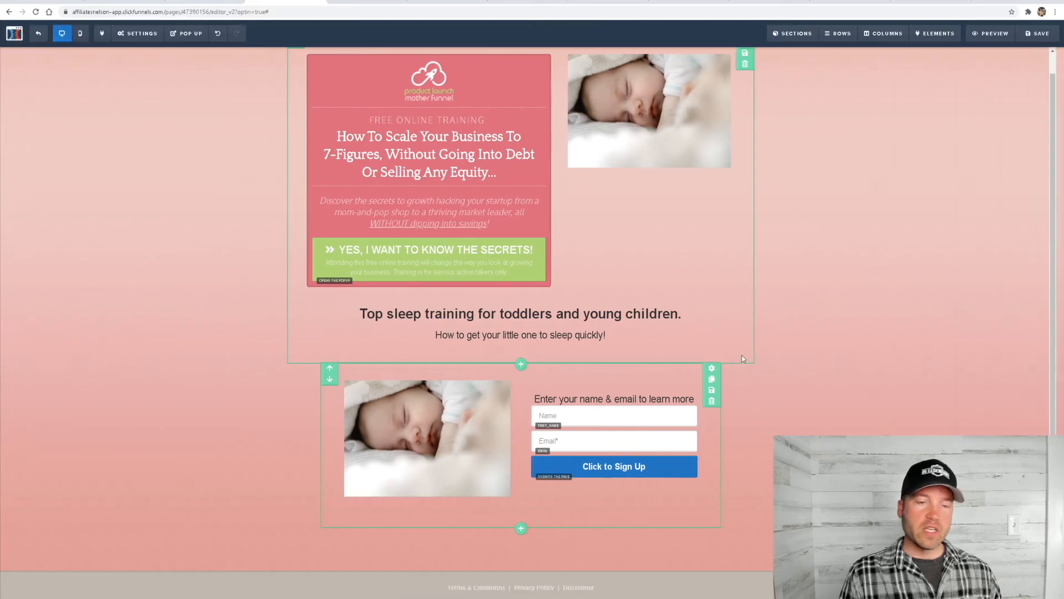
Change the "Click to Sign Up" button's background color to light purple
{"action": "left_click", "coordinate": [670, 453]}
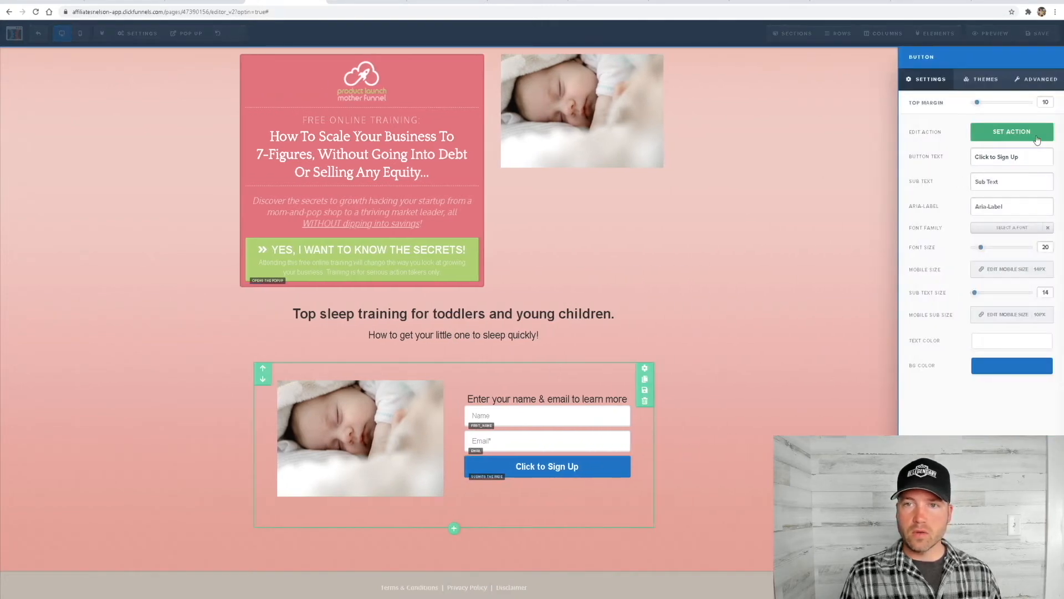
{"action": "left_click", "coordinate": [994, 369]}
{"action": "left_click_drag", "start_coordinate": [1044, 404], "coordinate": [1044, 435]}
{"action": "left_click_drag", "start_coordinate": [1003, 402], "coordinate": [997, 389]}
{"action": "left_click", "coordinate": [982, 393]}
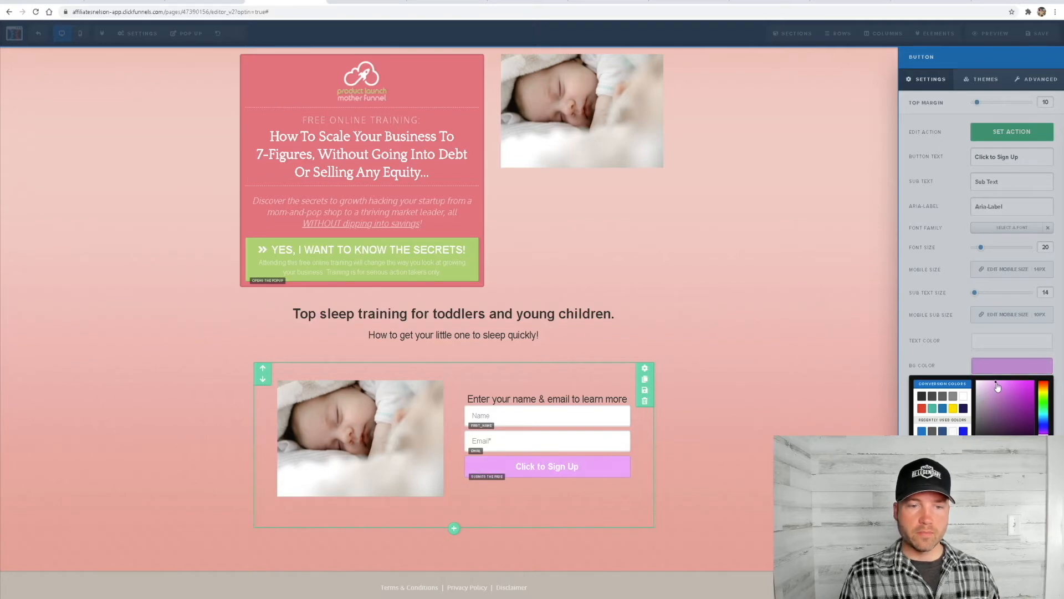
{"action": "left_click", "coordinate": [802, 350]}
{"action": "left_click", "coordinate": [802, 350]}
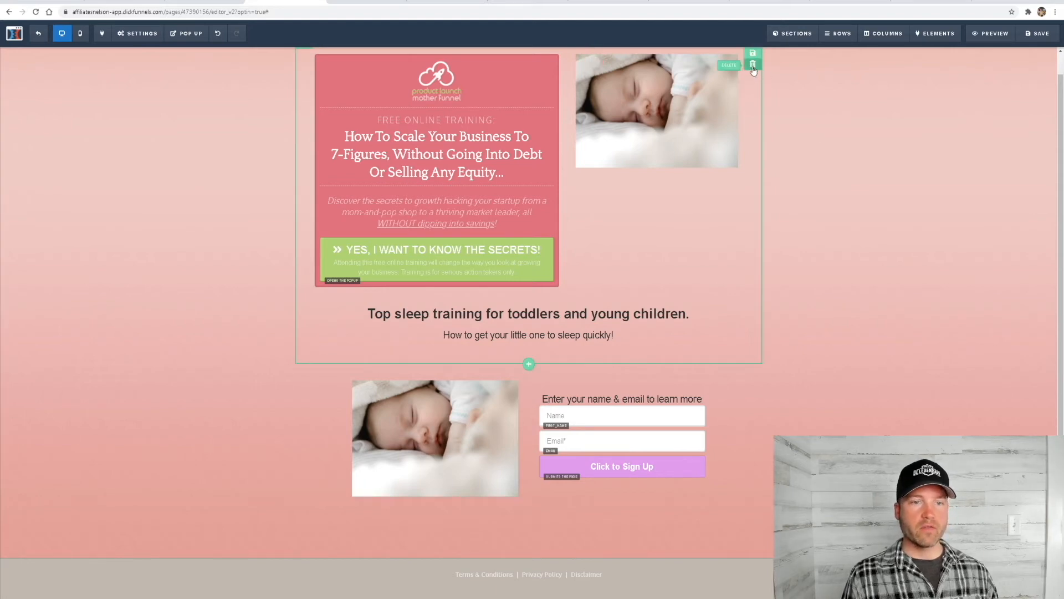
Try deleting the whole section that holds the free-training box and the sleep training headline, and undo the deletion
{"action": "left_click", "coordinate": [753, 65]}
{"action": "left_click", "coordinate": [573, 60]}
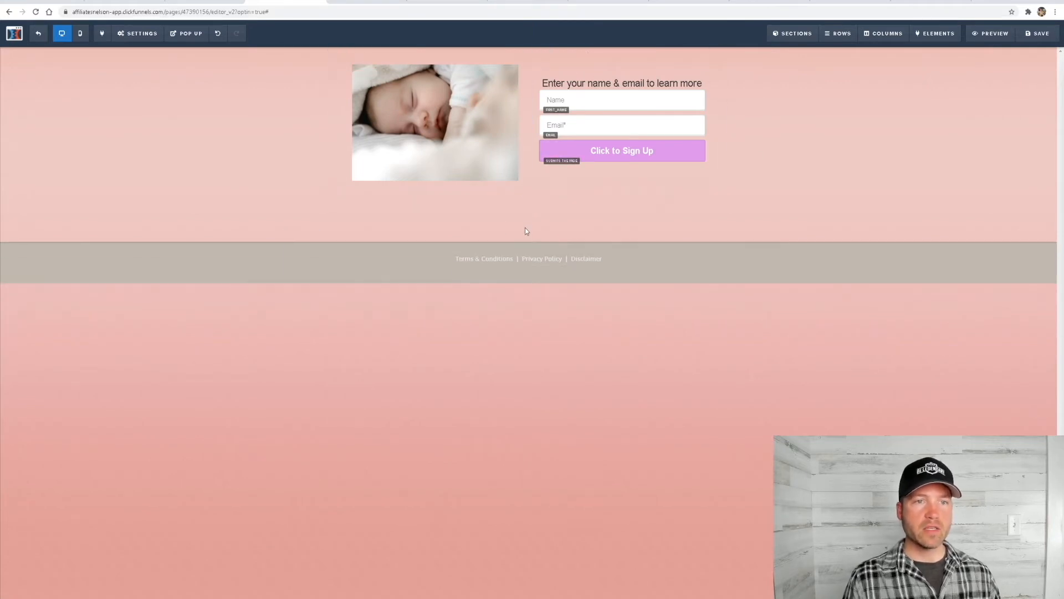
{"action": "left_click", "coordinate": [218, 33]}
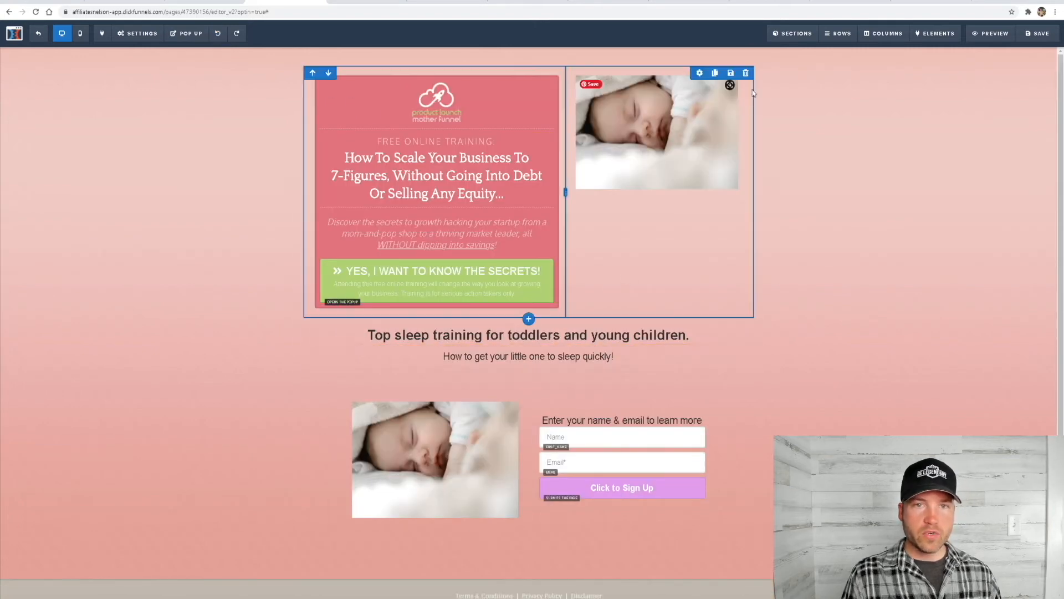
Delete only the row containing the free online training box and the upper baby image
{"action": "left_click", "coordinate": [746, 73]}
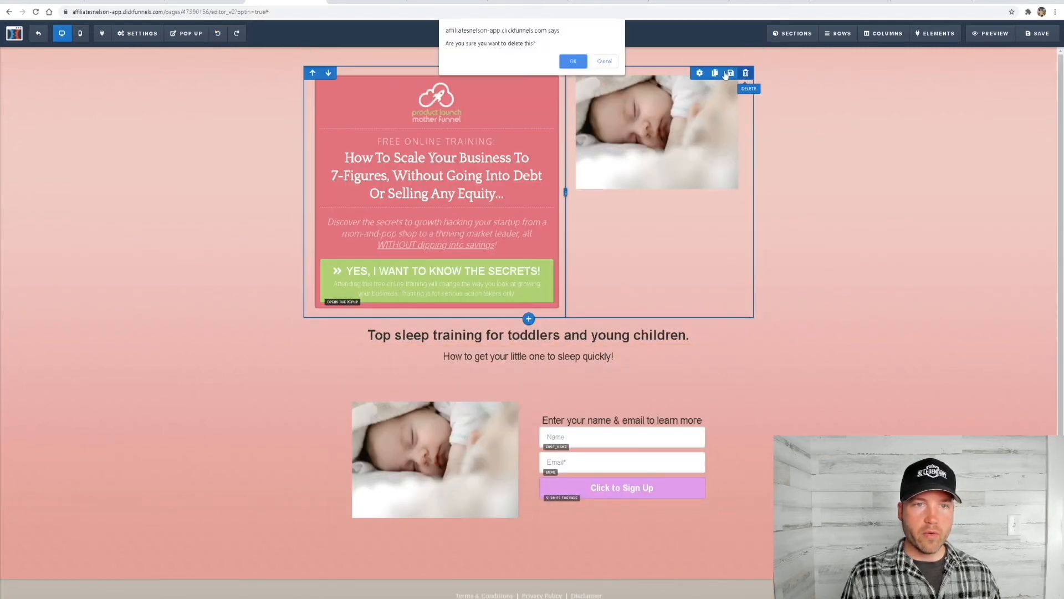
{"action": "left_click", "coordinate": [573, 62]}
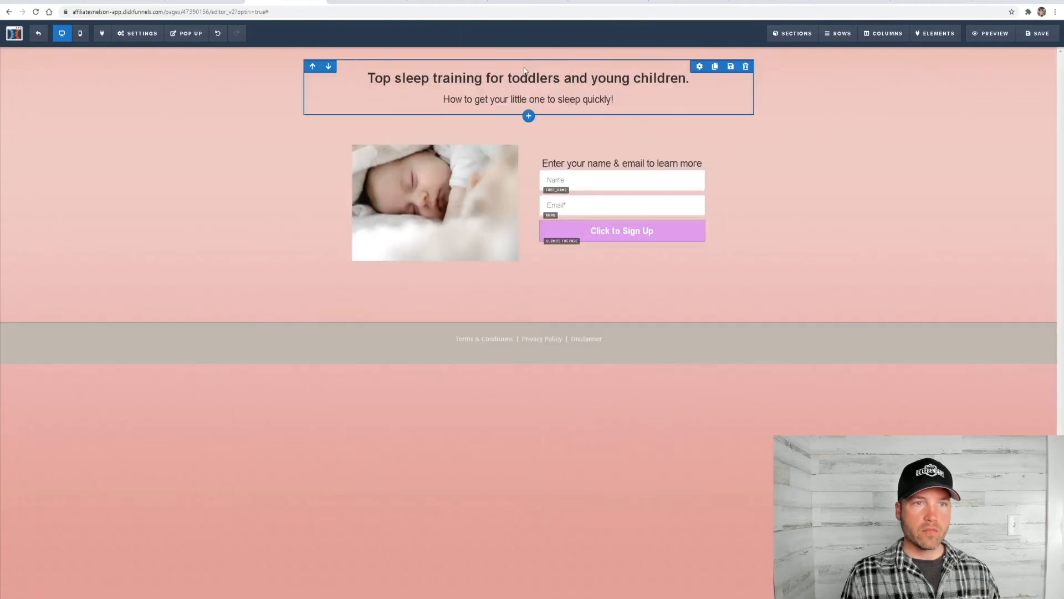
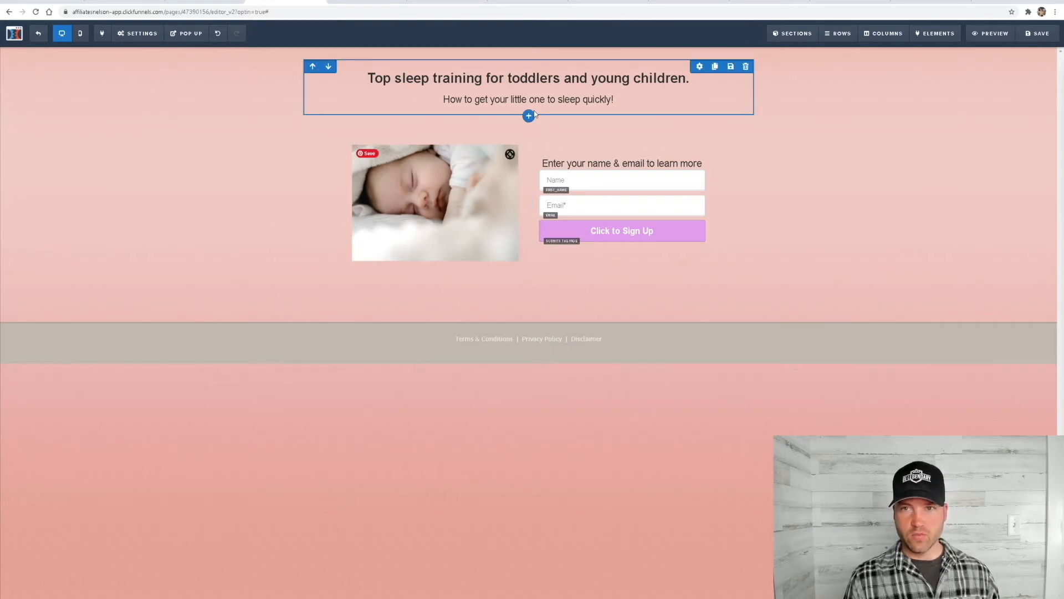
Save the optin page and check its mobile layout before leaving the editor
{"action": "left_click", "coordinate": [1036, 36]}
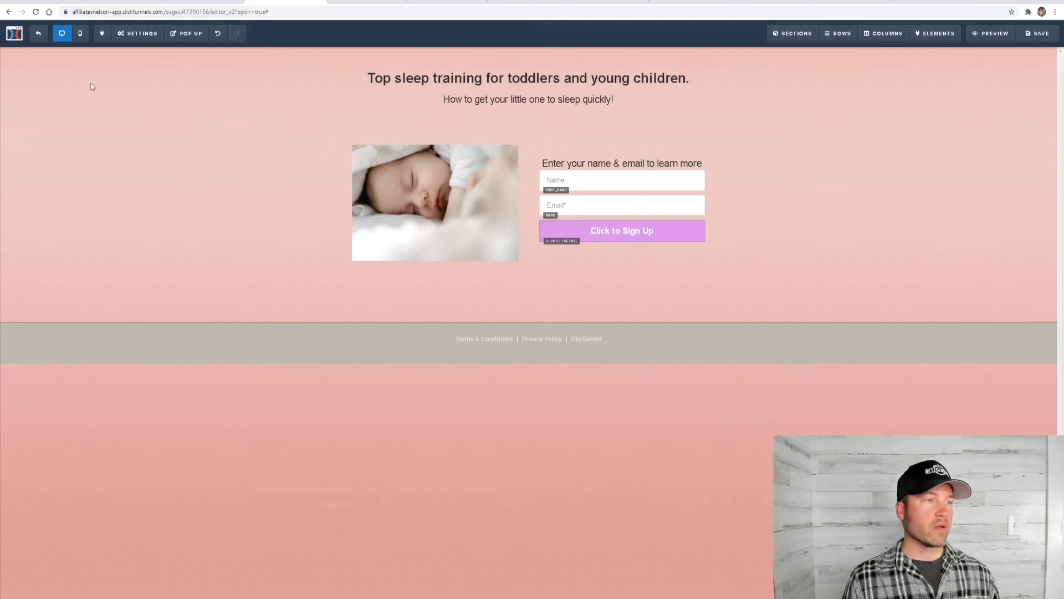
{"action": "left_click", "coordinate": [80, 35]}
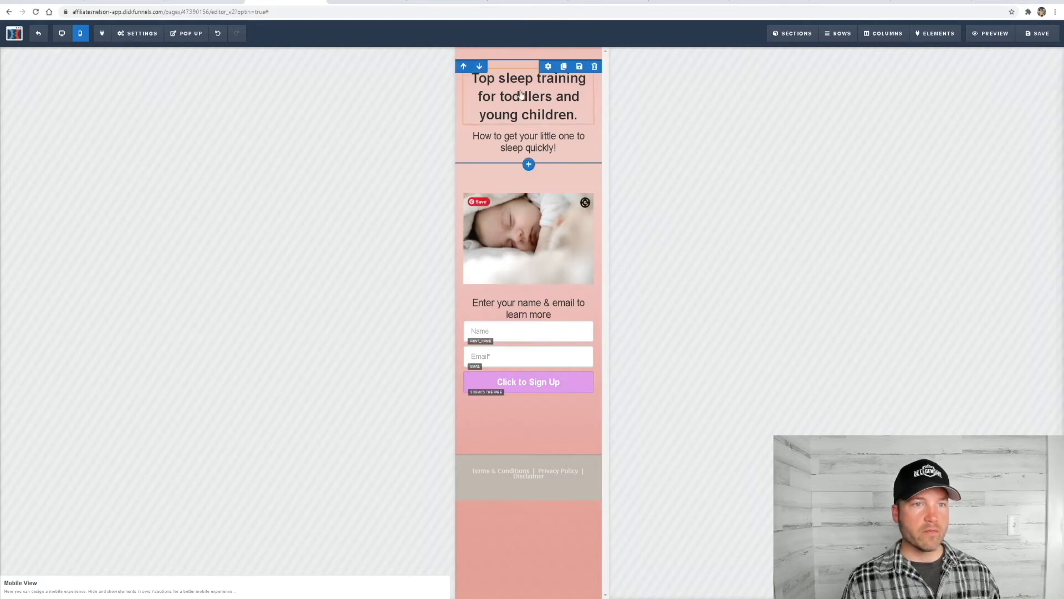
{"action": "left_click", "coordinate": [40, 39]}
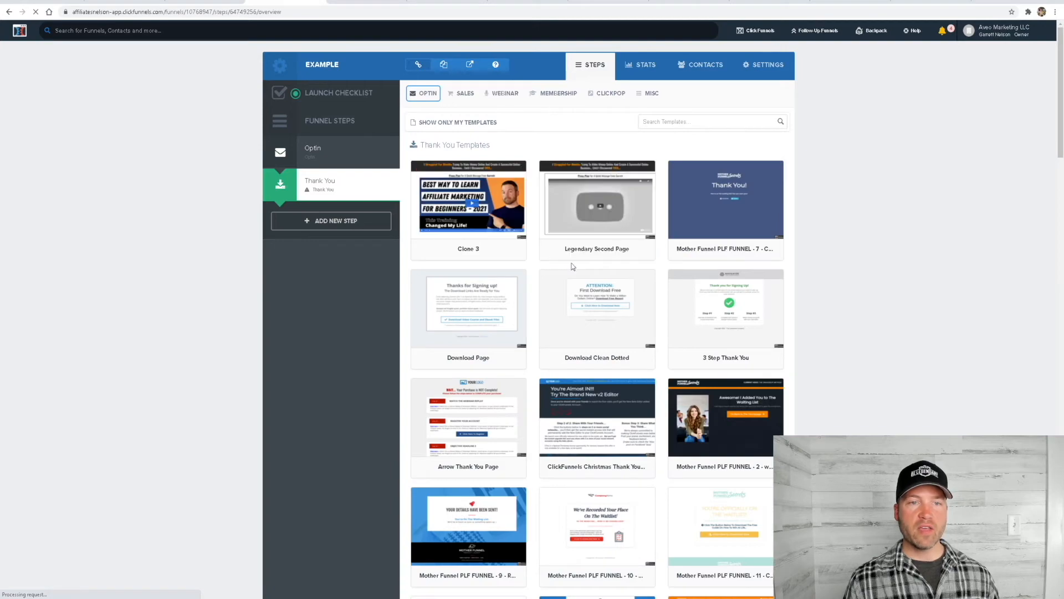
Browse the Thank You templates and select the pink "Mother Funnel PLF FUNNEL - 8" template for the Thank You step
{"action": "scroll", "coordinate": [538, 310], "scroll_direction": "down", "scroll_amount": 3}
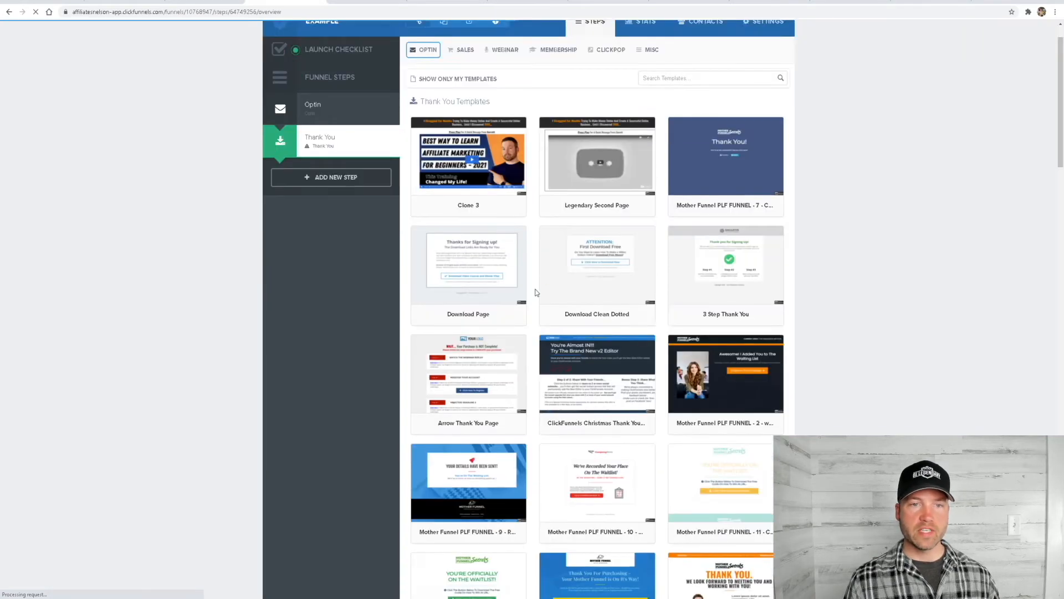
{"action": "scroll", "coordinate": [544, 329], "scroll_direction": "down", "scroll_amount": 10}
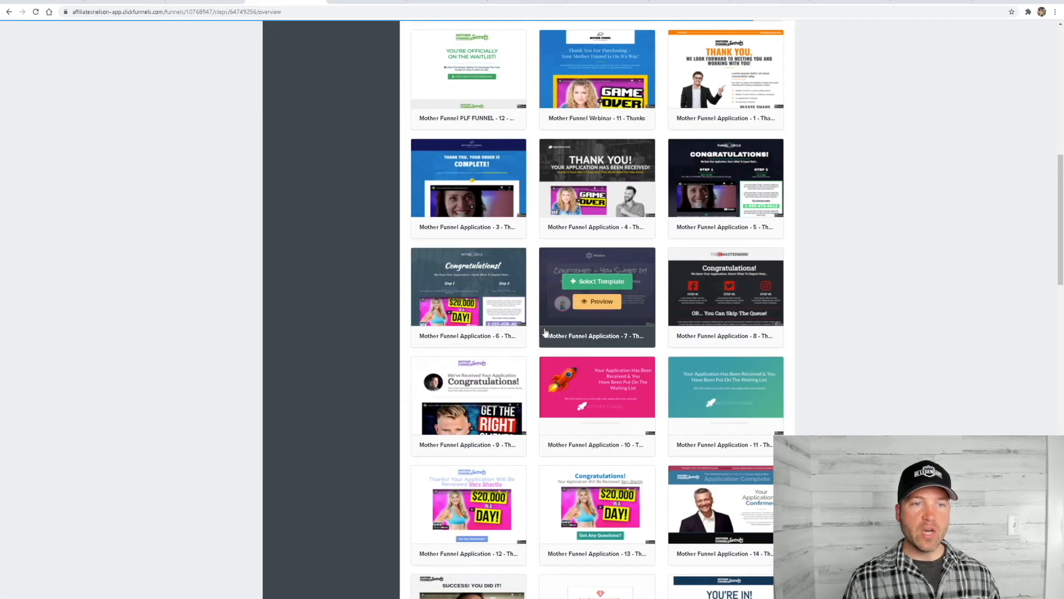
{"action": "scroll", "coordinate": [559, 352], "scroll_direction": "down", "scroll_amount": 2}
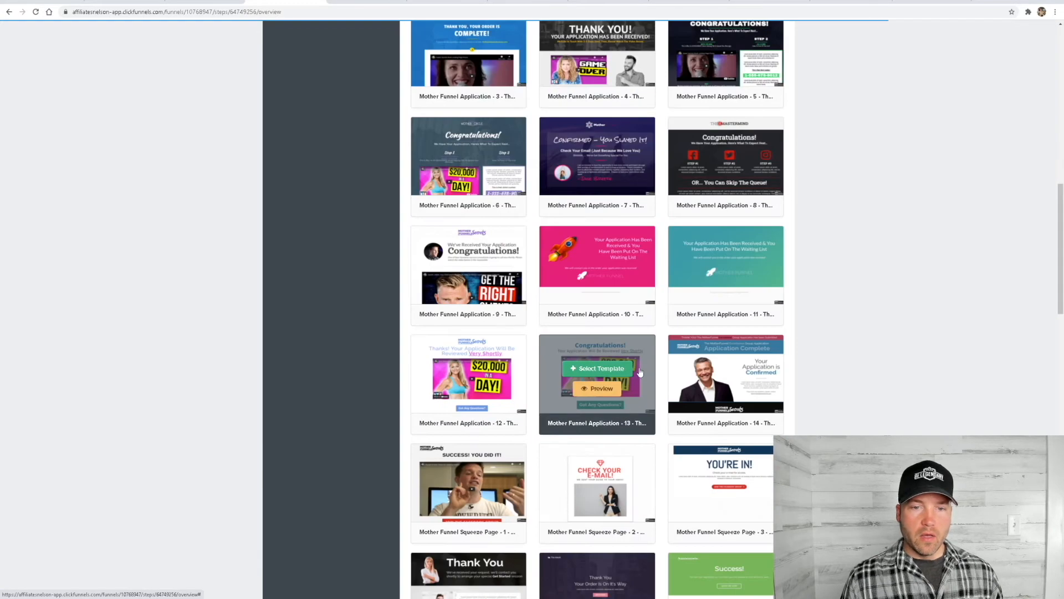
{"action": "scroll", "coordinate": [560, 347], "scroll_direction": "up", "scroll_amount": 7}
{"action": "scroll", "coordinate": [560, 344], "scroll_direction": "up", "scroll_amount": 6}
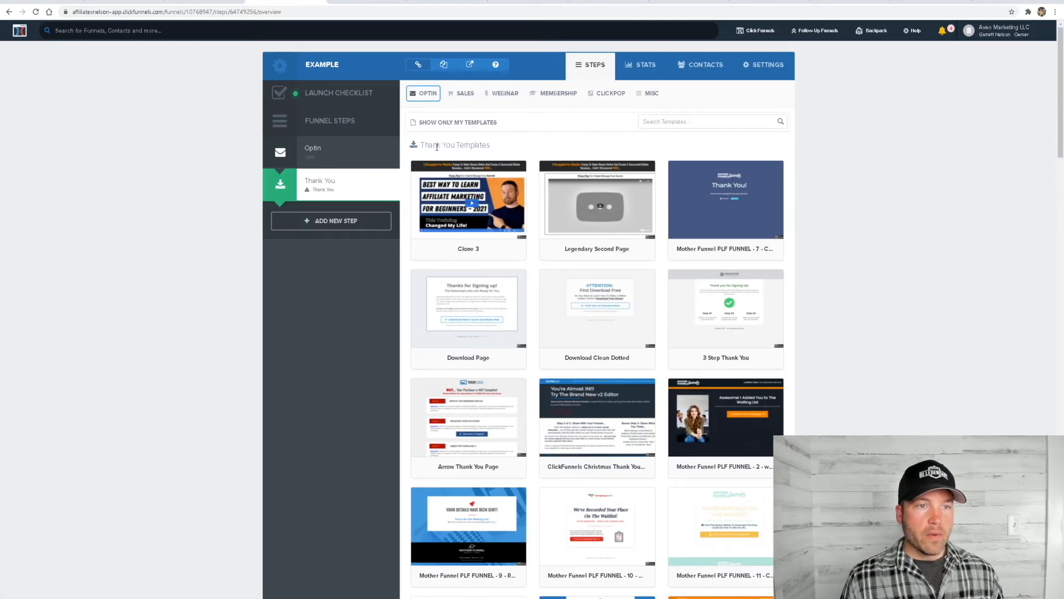
{"action": "scroll", "coordinate": [643, 366], "scroll_direction": "down", "scroll_amount": 1}
{"action": "scroll", "coordinate": [643, 366], "scroll_direction": "down", "scroll_amount": 6}
{"action": "scroll", "coordinate": [577, 266], "scroll_direction": "down", "scroll_amount": 2}
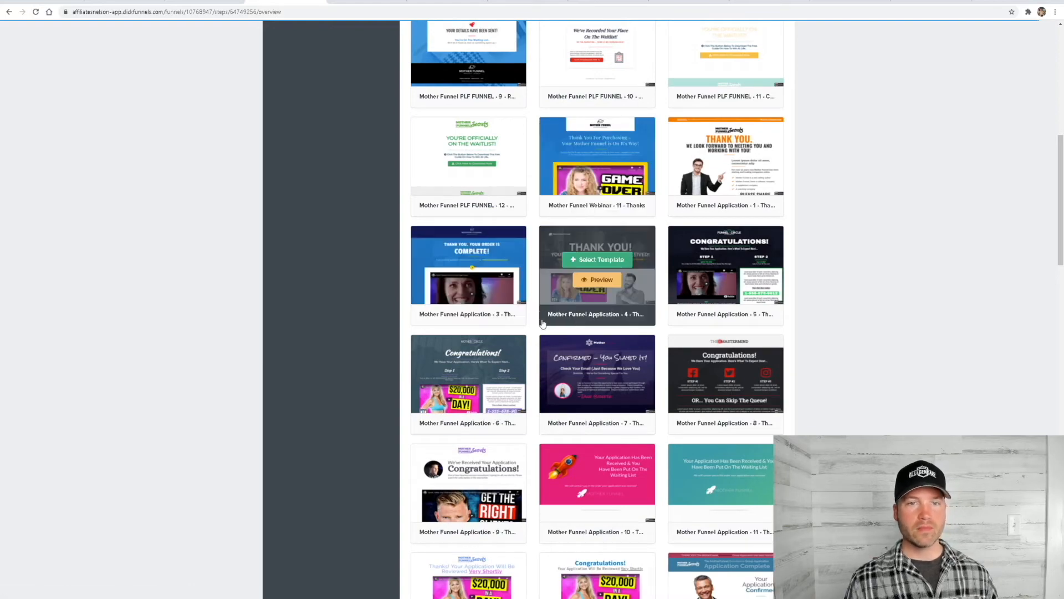
{"action": "scroll", "coordinate": [535, 310], "scroll_direction": "down", "scroll_amount": 3}
{"action": "scroll", "coordinate": [536, 310], "scroll_direction": "down", "scroll_amount": 2}
{"action": "scroll", "coordinate": [499, 288], "scroll_direction": "down", "scroll_amount": 6}
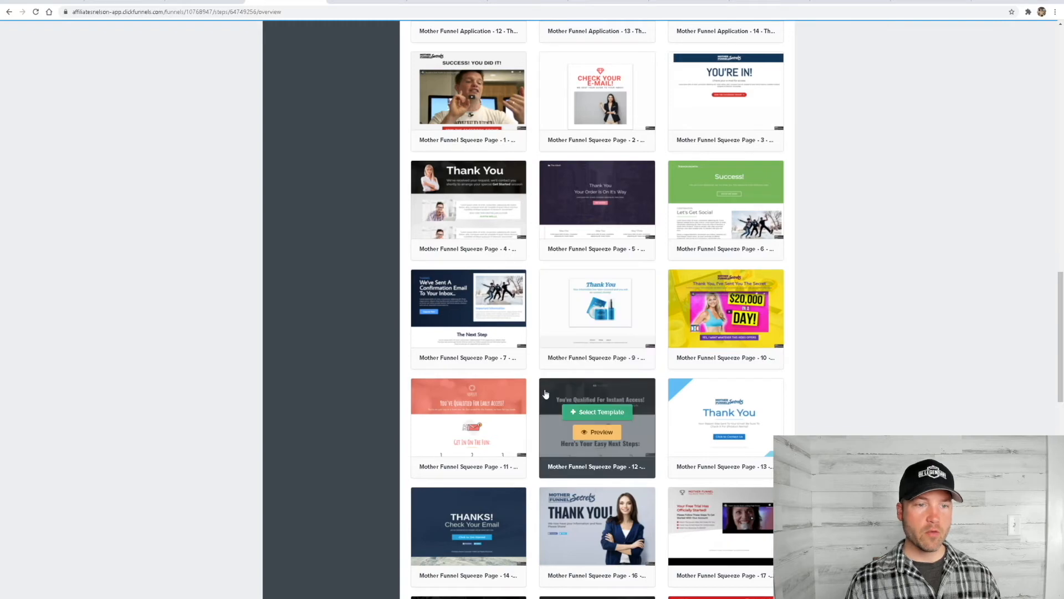
{"action": "scroll", "coordinate": [542, 389], "scroll_direction": "down", "scroll_amount": 10}
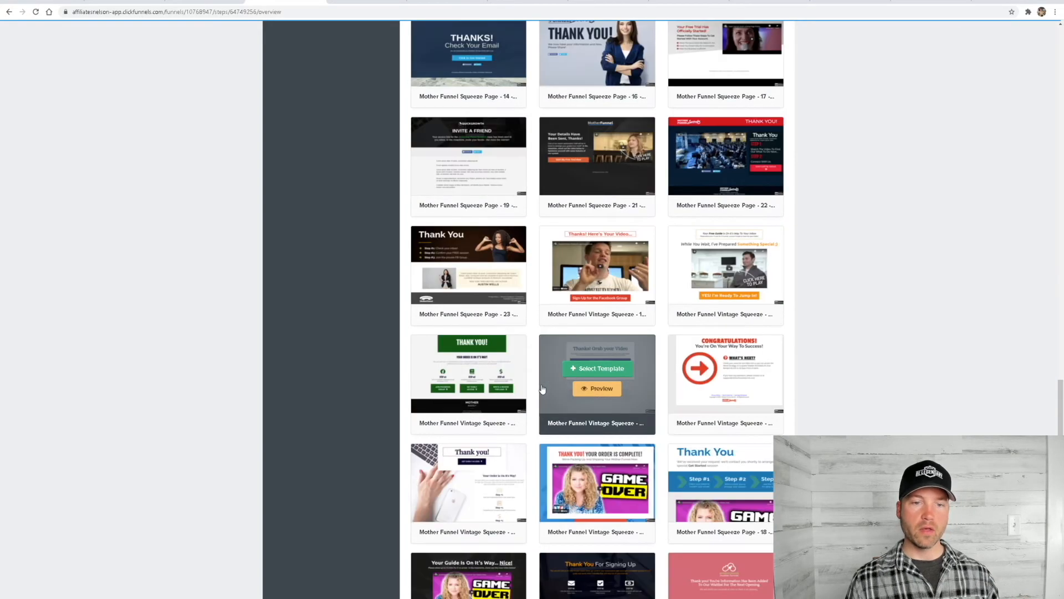
{"action": "scroll", "coordinate": [542, 389], "scroll_direction": "down", "scroll_amount": 3}
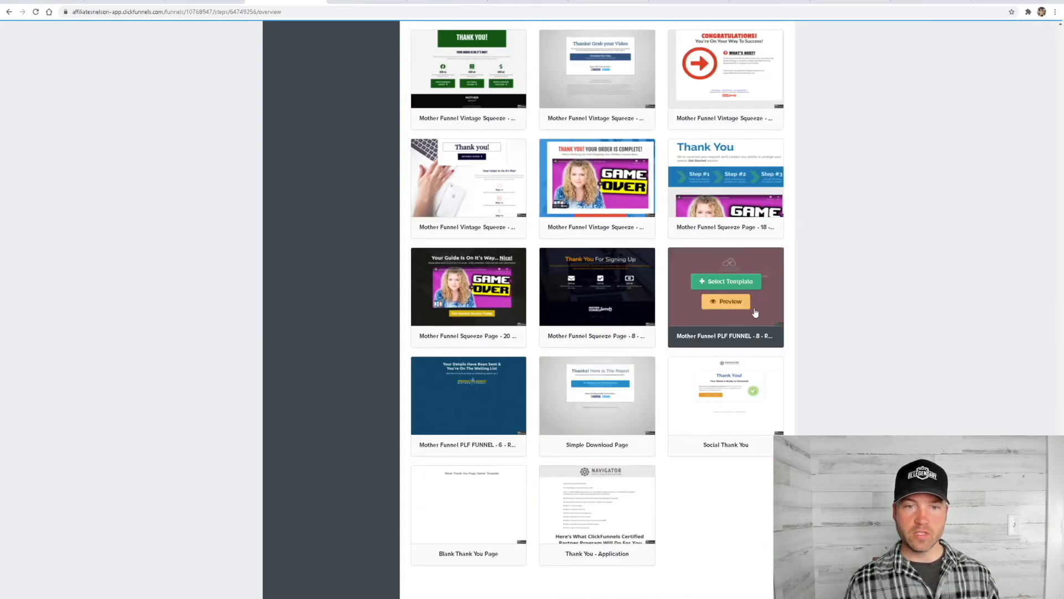
{"action": "left_click", "coordinate": [727, 282]}
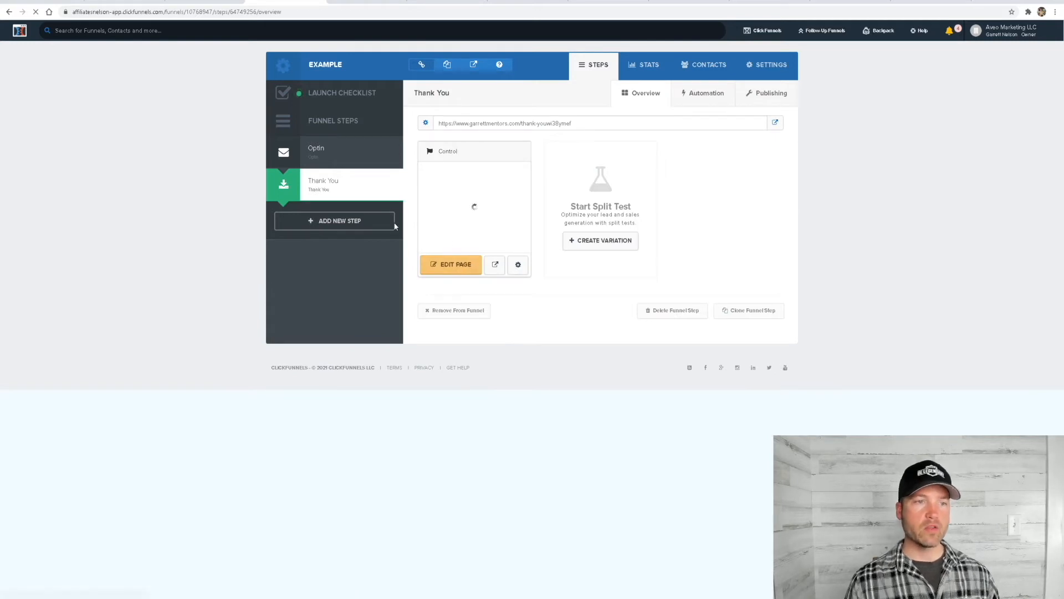
Edit the Thank You page, adding a one-column row with a button element below the email notification text
{"action": "left_click", "coordinate": [459, 269]}
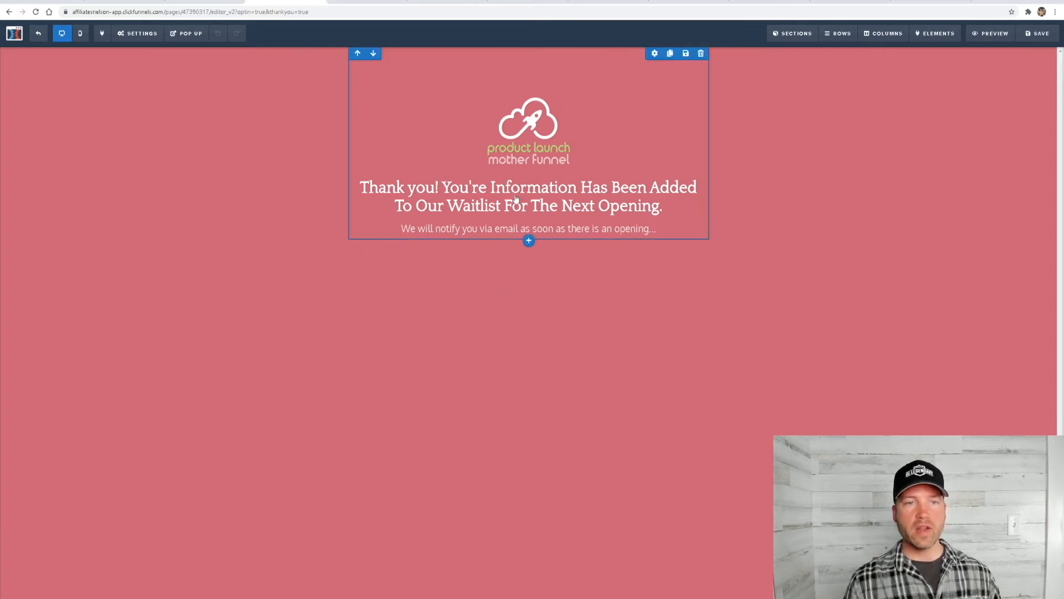
{"action": "left_click", "coordinate": [38, 36]}
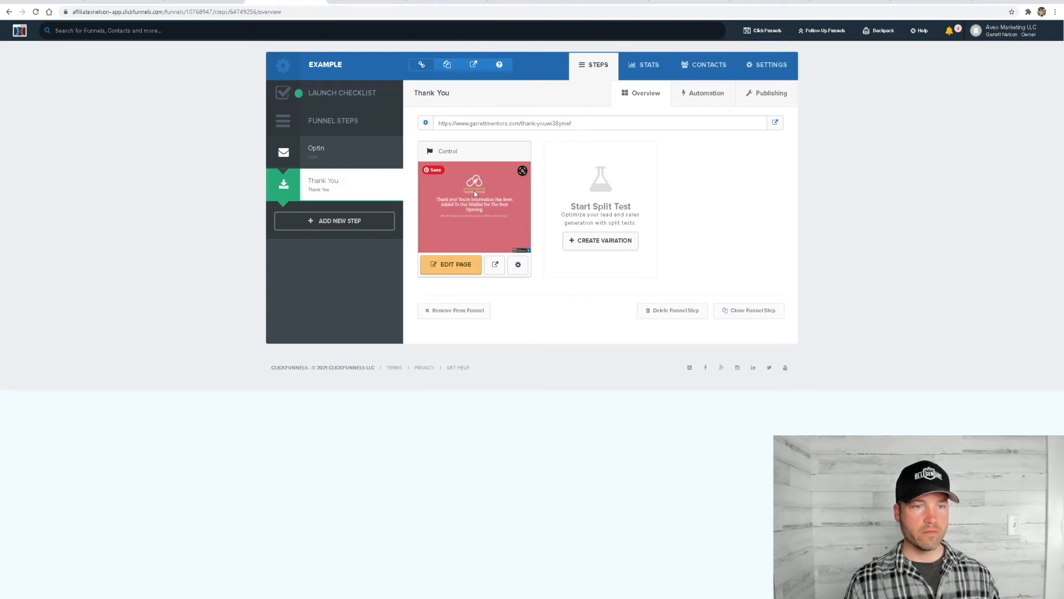
{"action": "left_click", "coordinate": [458, 267]}
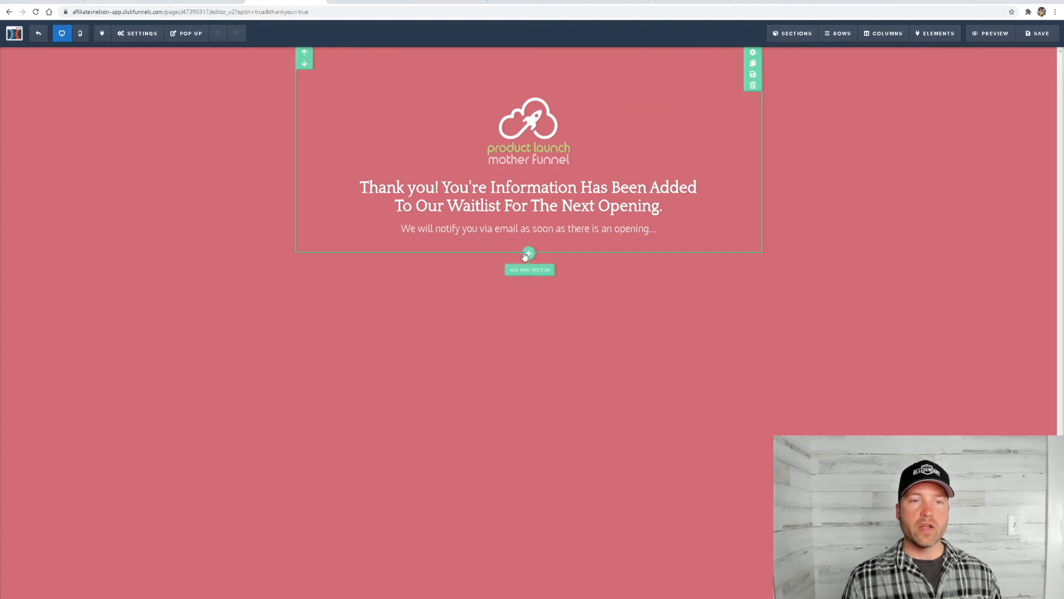
{"action": "left_click", "coordinate": [529, 243]}
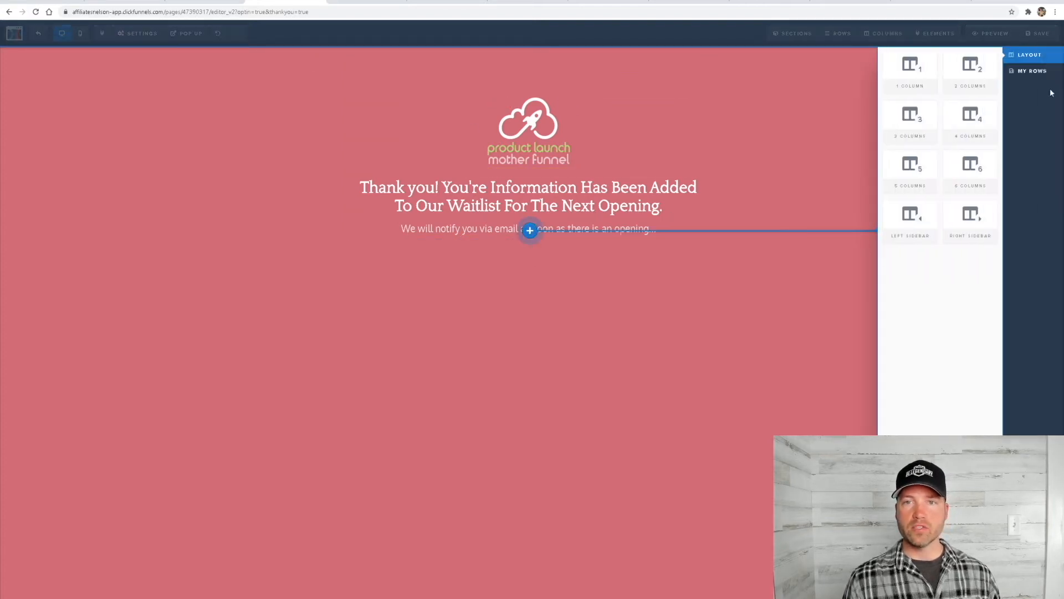
{"action": "left_click", "coordinate": [911, 90]}
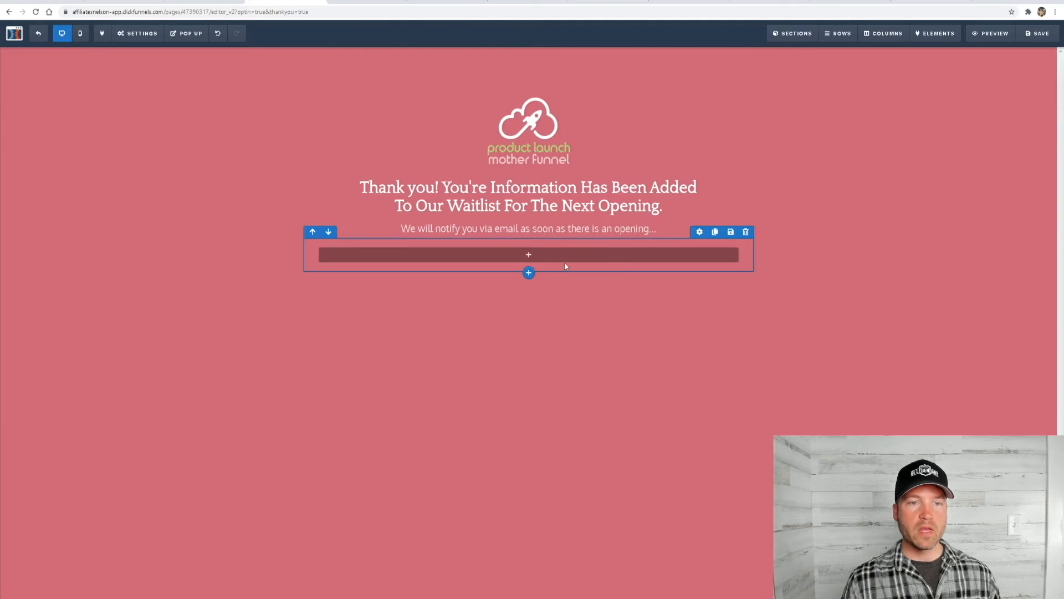
{"action": "left_click", "coordinate": [527, 258]}
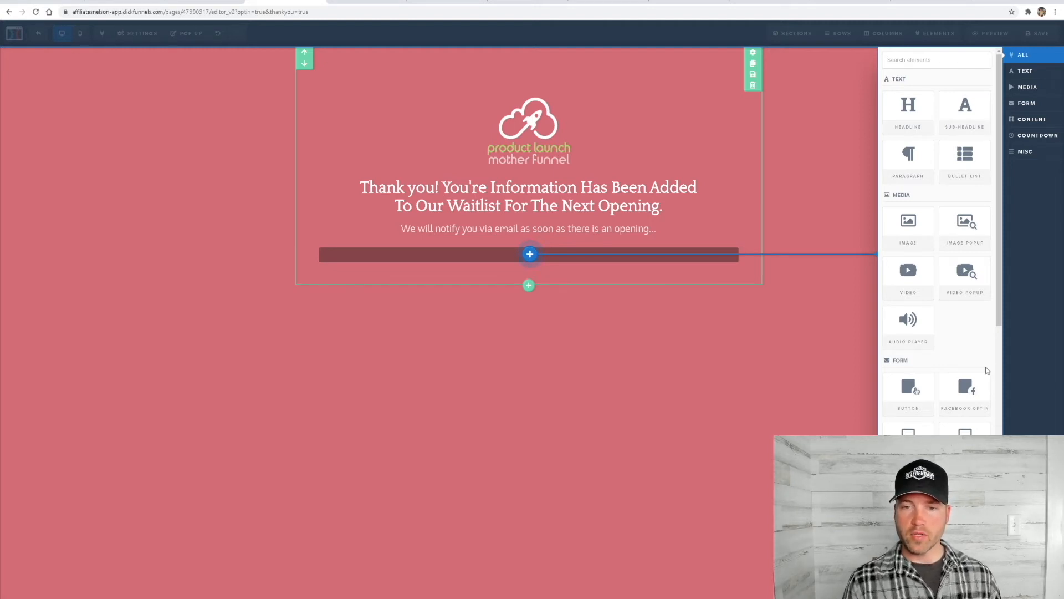
{"action": "left_click", "coordinate": [908, 388]}
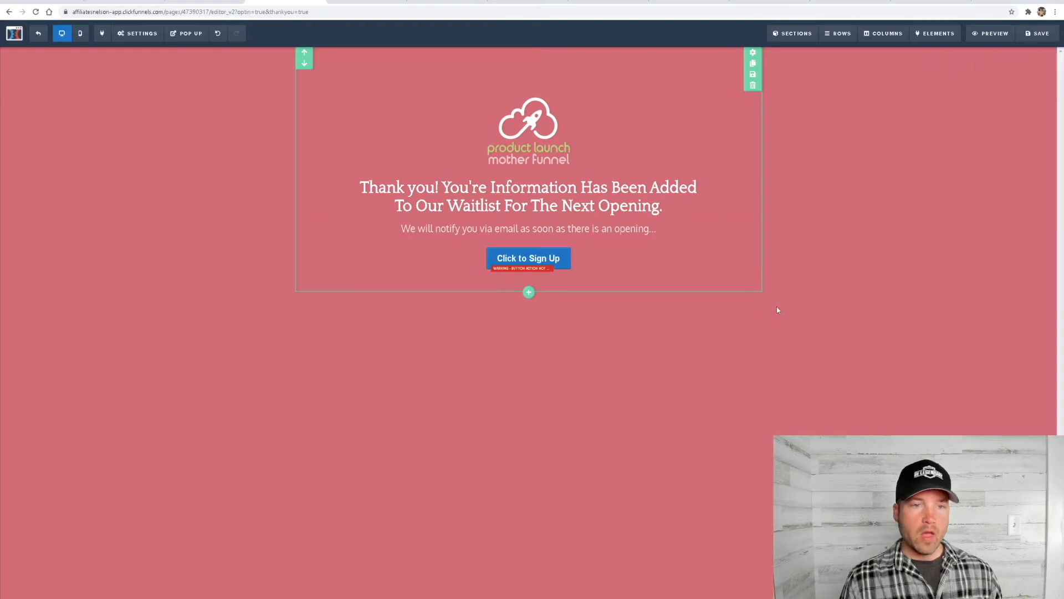
{"action": "left_click", "coordinate": [554, 265]}
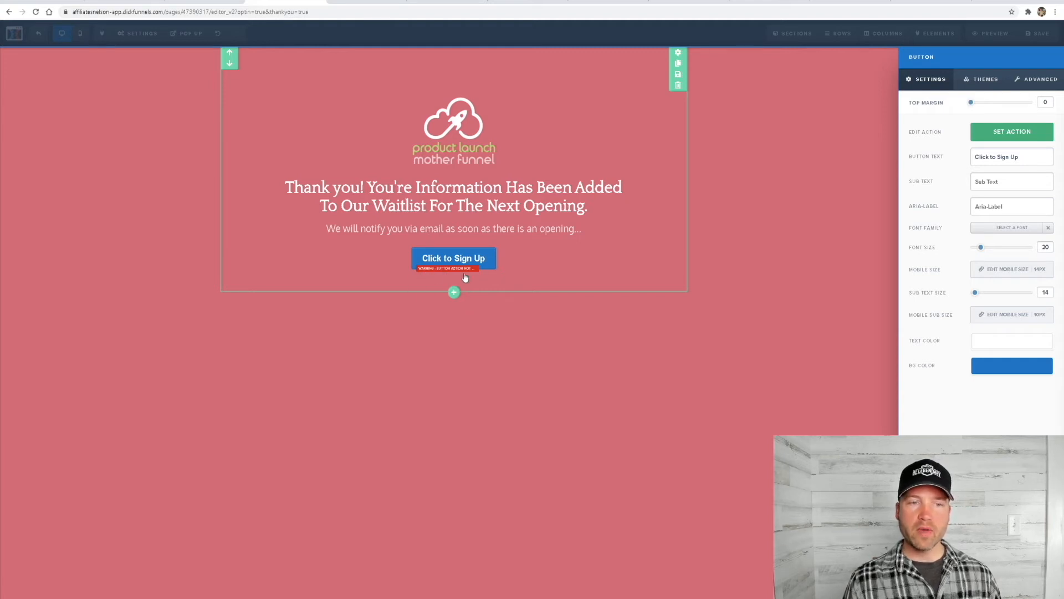
{"action": "left_click", "coordinate": [982, 137]}
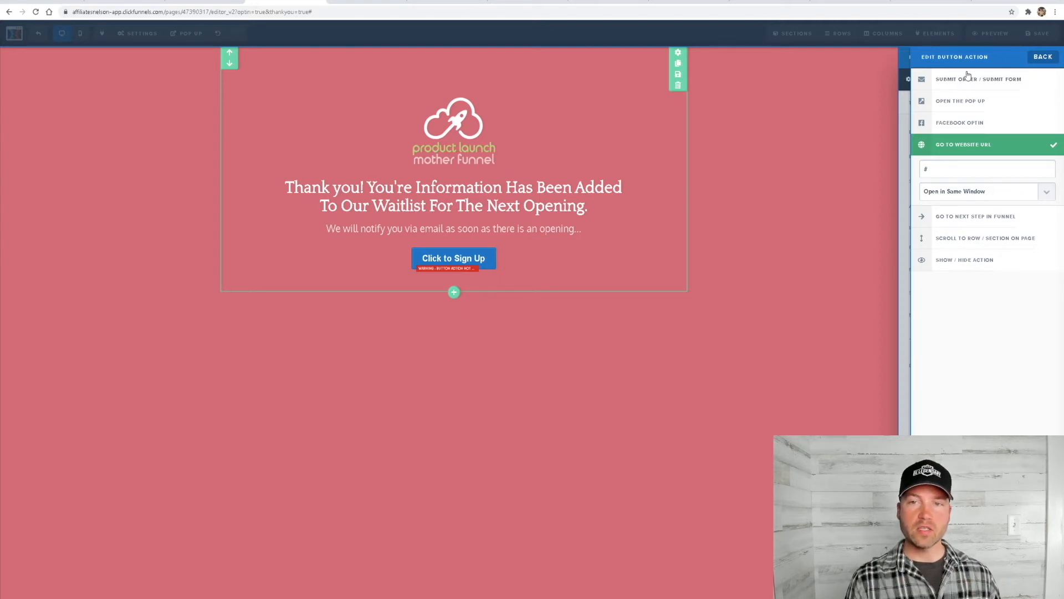
{"action": "left_click_drag", "start_coordinate": [951, 167], "coordinate": [913, 180]}
{"action": "type", "text": "www"}
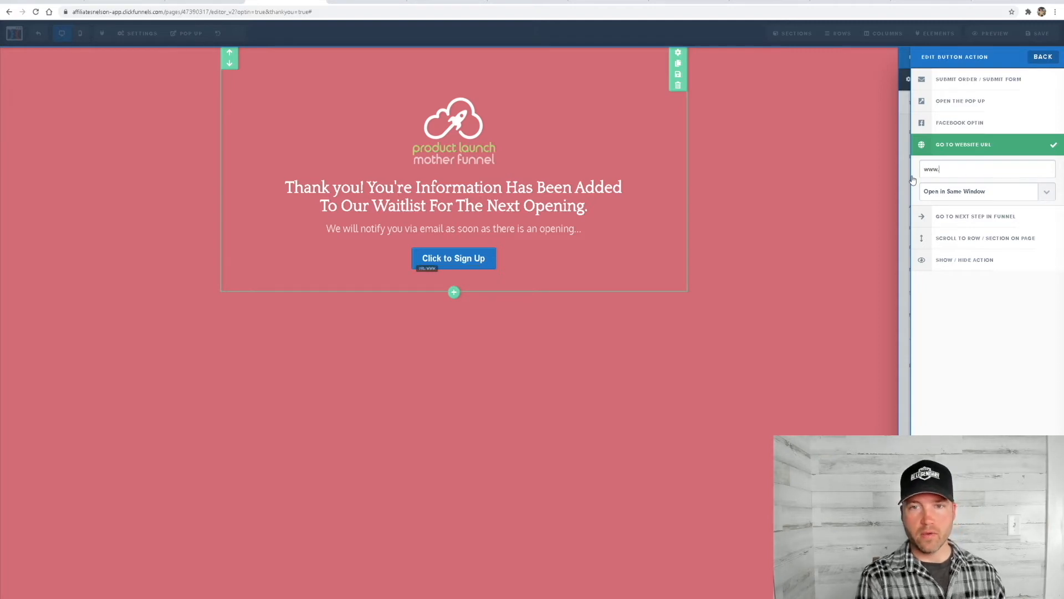
{"action": "type", "text": ".affiliatelink.com"}
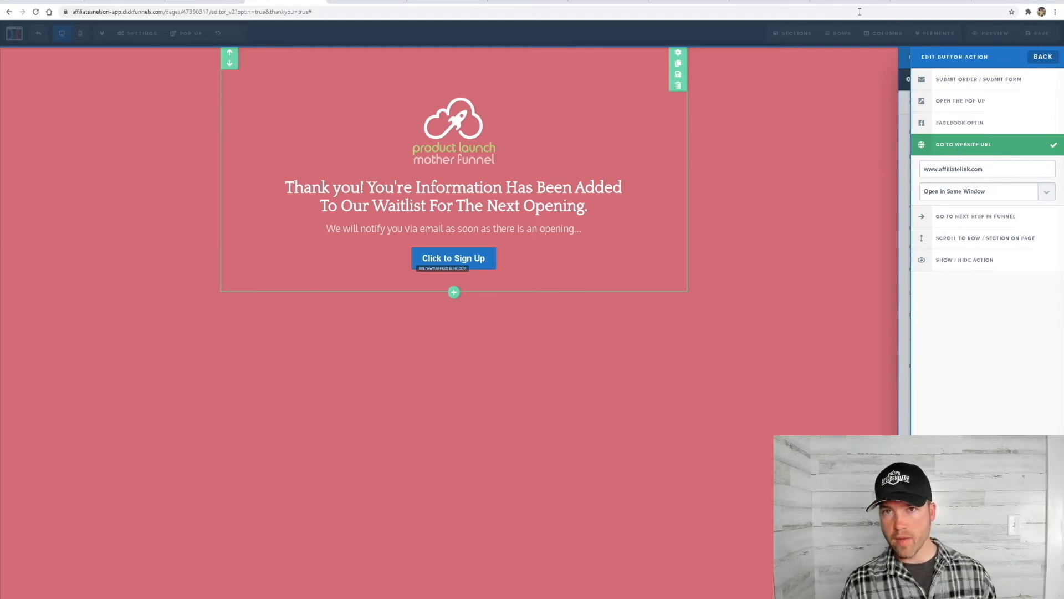
Switch to the Digistore24 marketplace and copy the promolink of the Sleep Training Secrets offer
{"action": "left_click", "coordinate": [919, 3]}
{"action": "left_click", "coordinate": [850, 4]}
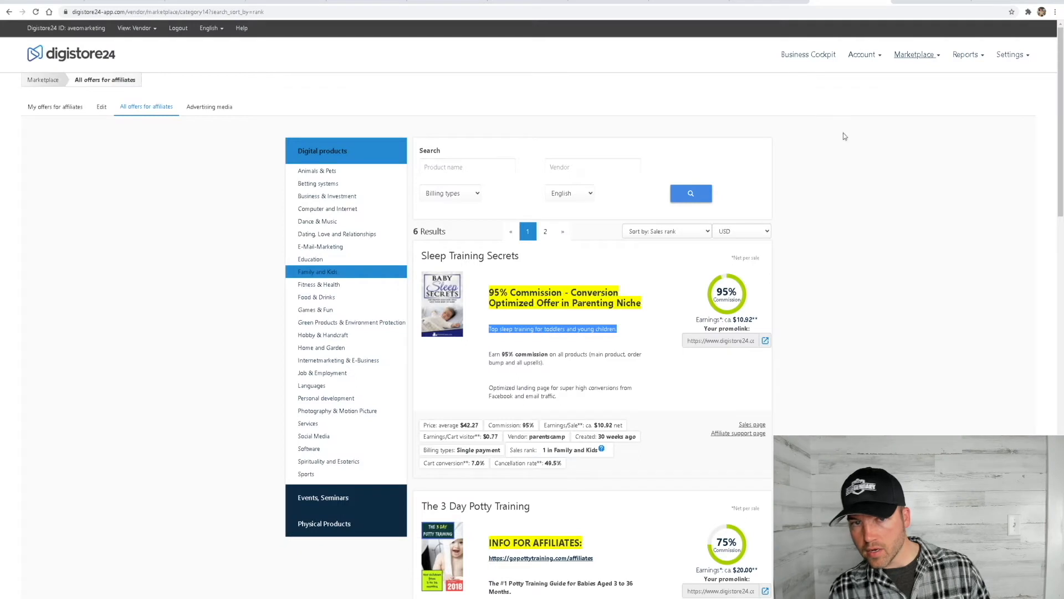
{"action": "left_click", "coordinate": [720, 346]}
{"action": "right_click", "coordinate": [722, 344]}
{"action": "left_click", "coordinate": [742, 348]}
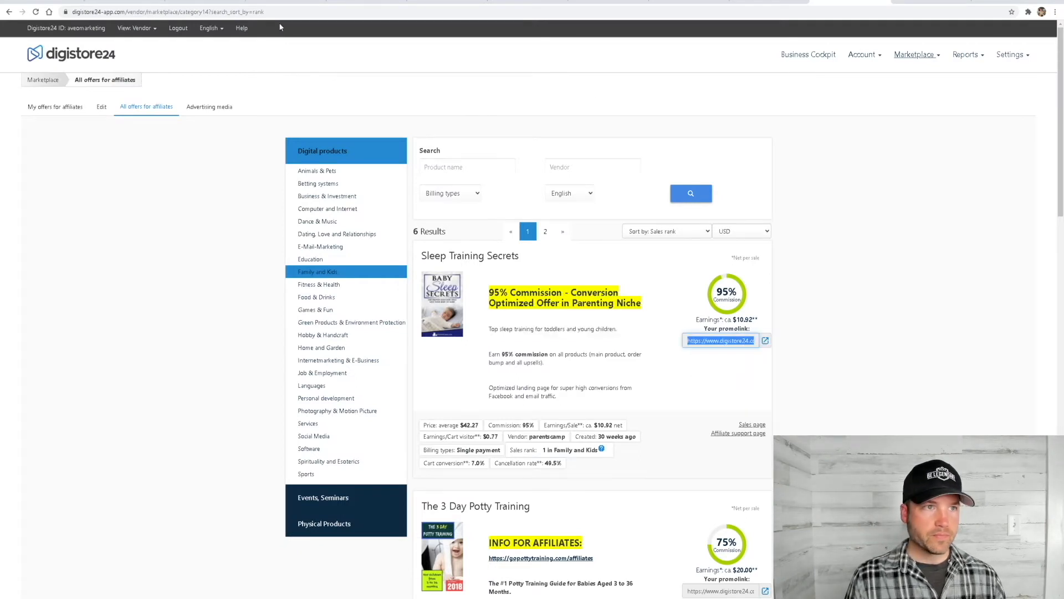
Back in ClickFunnels, replace the "Click to Sign Up" button's website URL with the copied Digistore24 promolink
{"action": "left_click", "coordinate": [272, 3]}
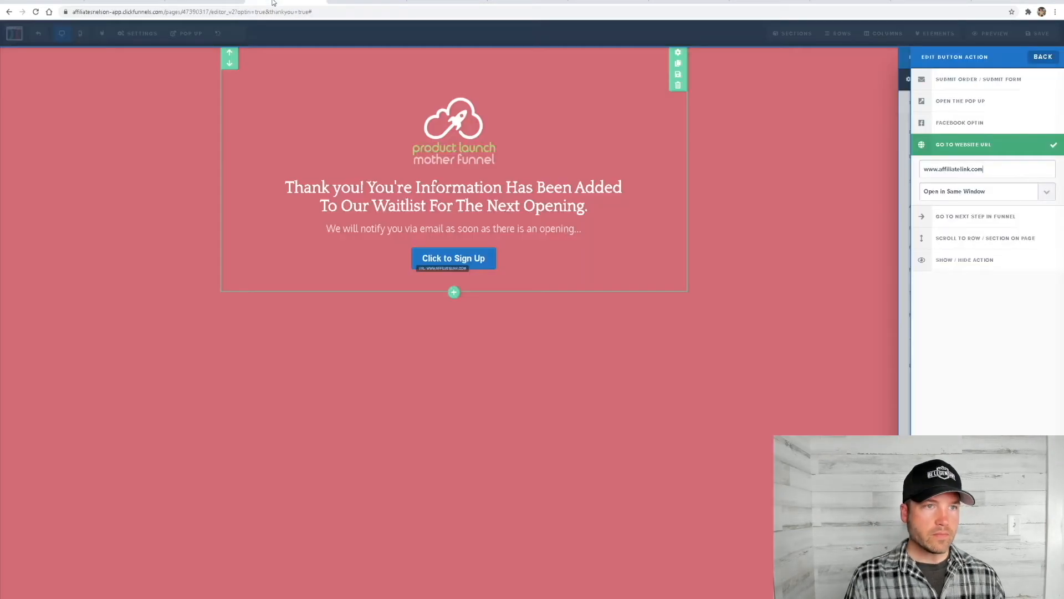
{"action": "triple_click", "coordinate": [988, 168]}
{"action": "key", "text": "ctrl+v"}
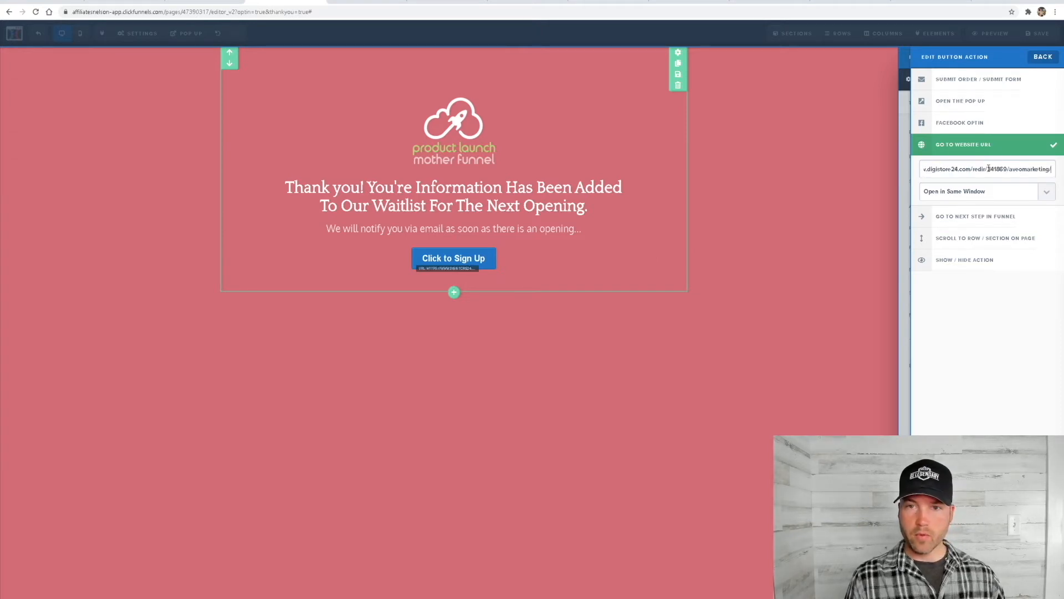
{"action": "left_click_drag", "start_coordinate": [958, 170], "coordinate": [923, 169]}
{"action": "left_click", "coordinate": [840, 283]}
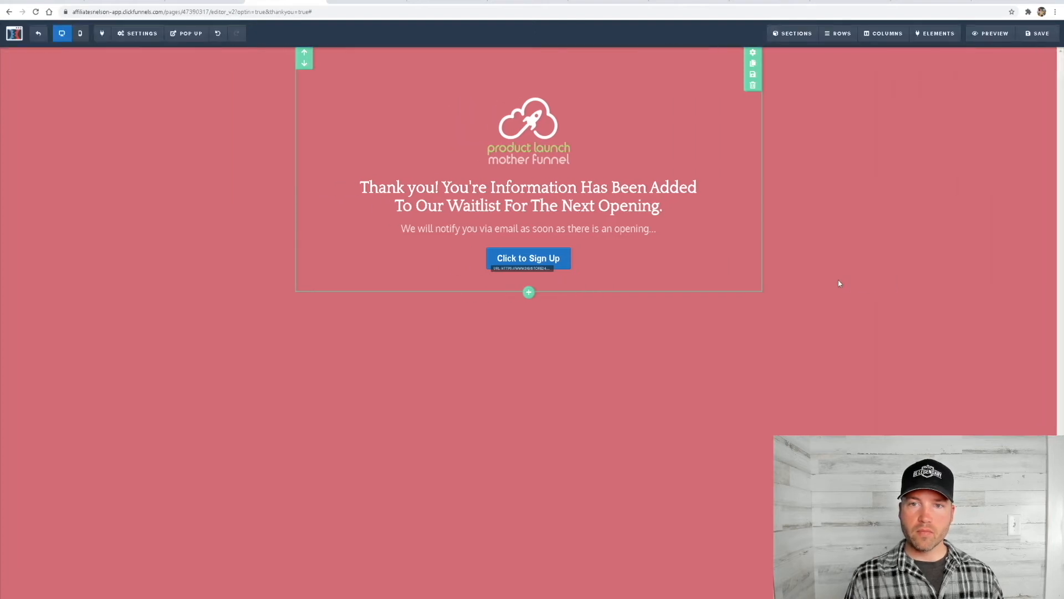
Save the Thank You page and check how it looks in mobile view before leaving the editor
{"action": "left_click", "coordinate": [1035, 42]}
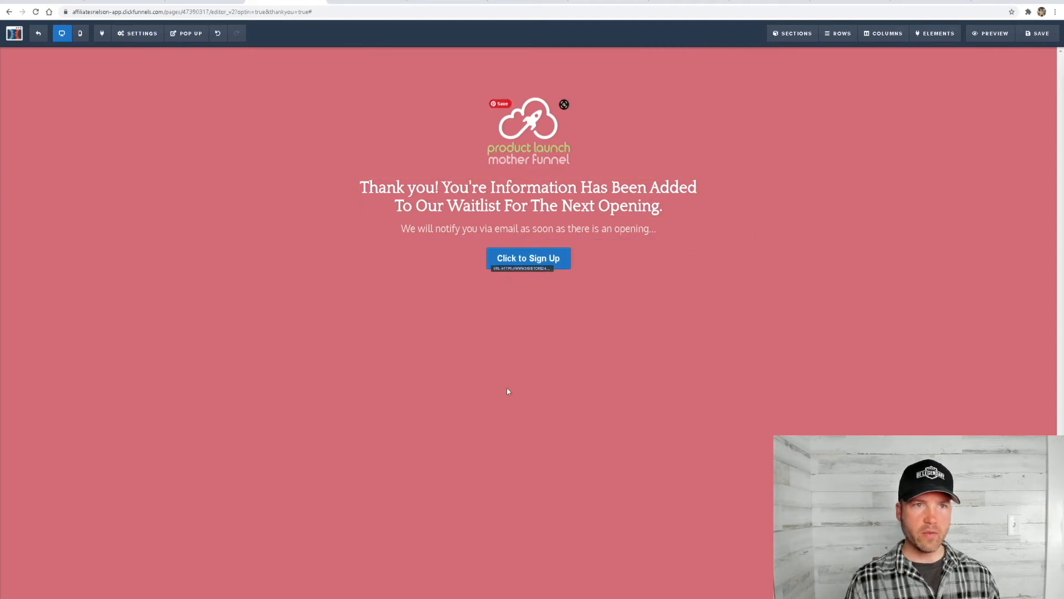
{"action": "left_click", "coordinate": [80, 33]}
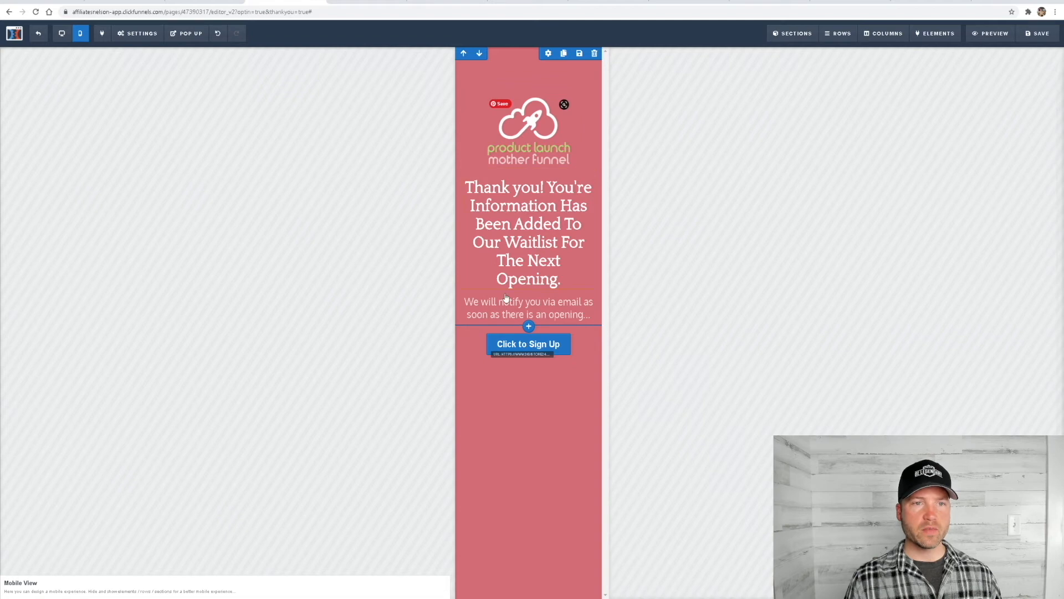
{"action": "left_click", "coordinate": [38, 33]}
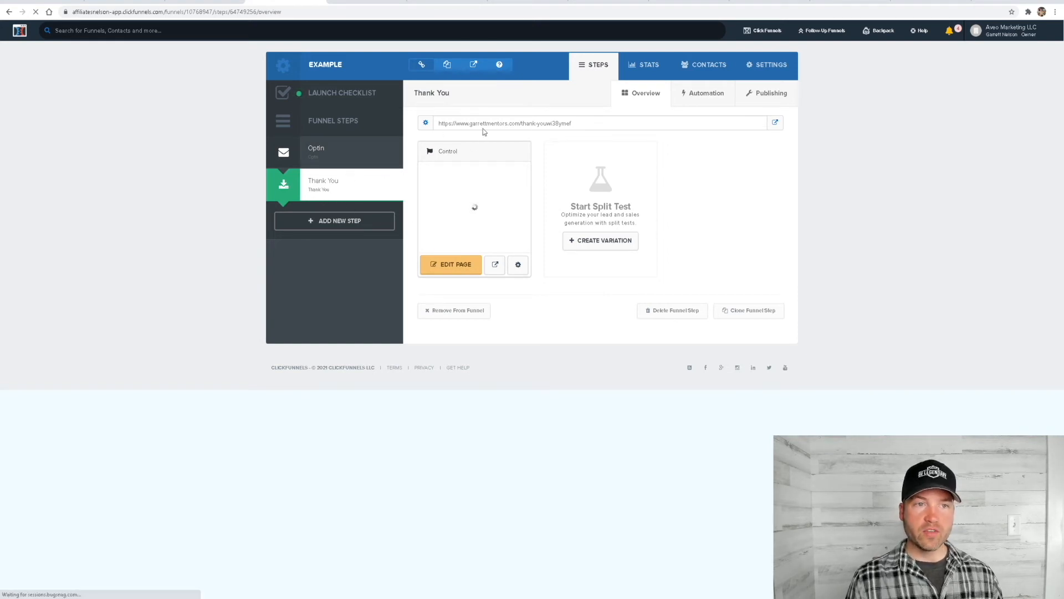
Change the Thank You funnel step's path to thank-you-example and update the step
{"action": "left_click", "coordinate": [425, 124]}
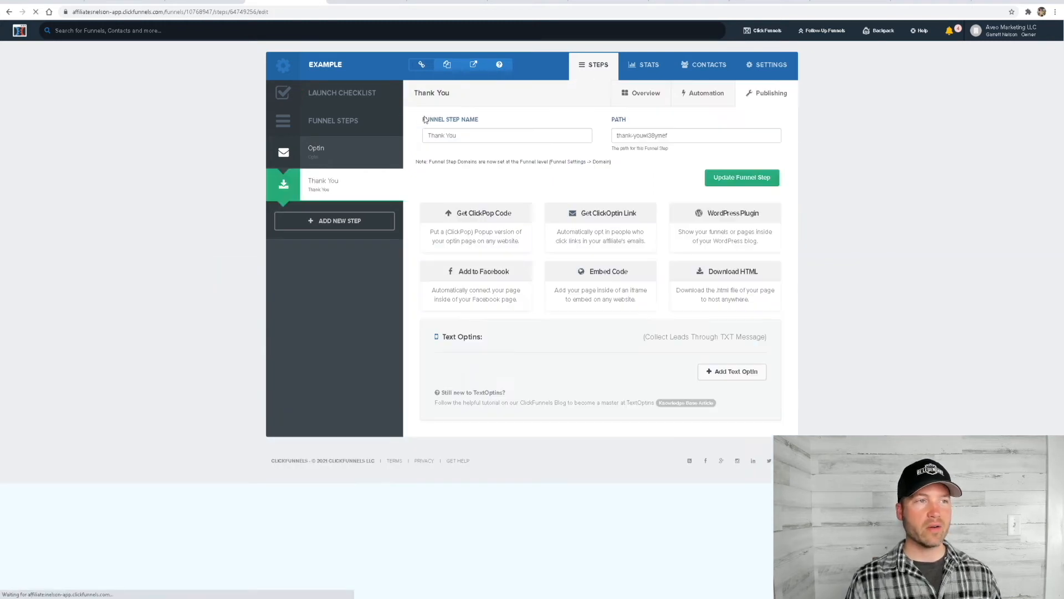
{"action": "left_click_drag", "start_coordinate": [693, 135], "coordinate": [645, 142]}
{"action": "key", "text": "BackSpace"}
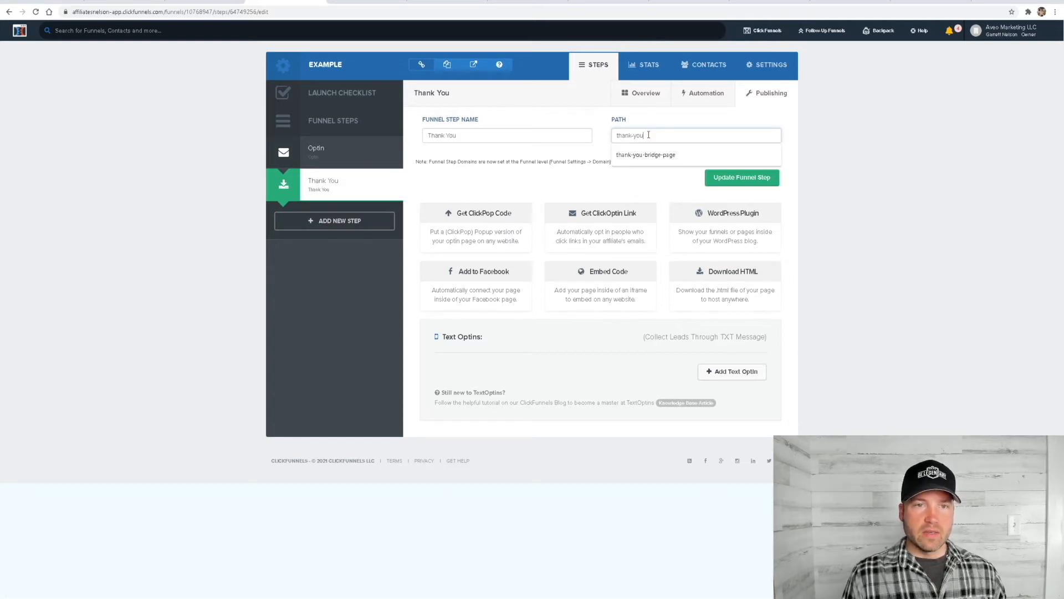
{"action": "type", "text": "ample"}
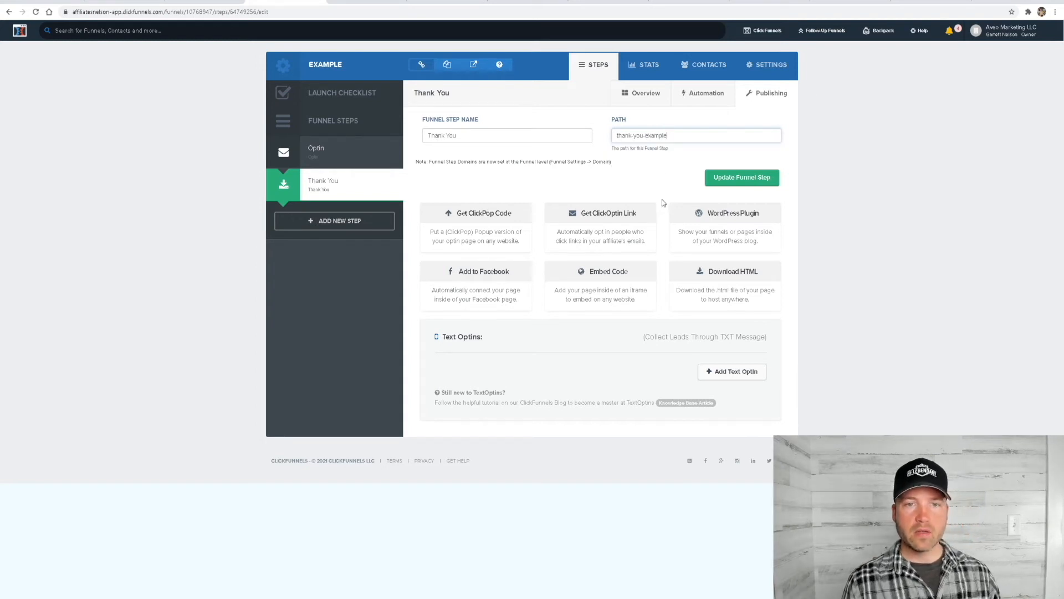
{"action": "left_click", "coordinate": [740, 177]}
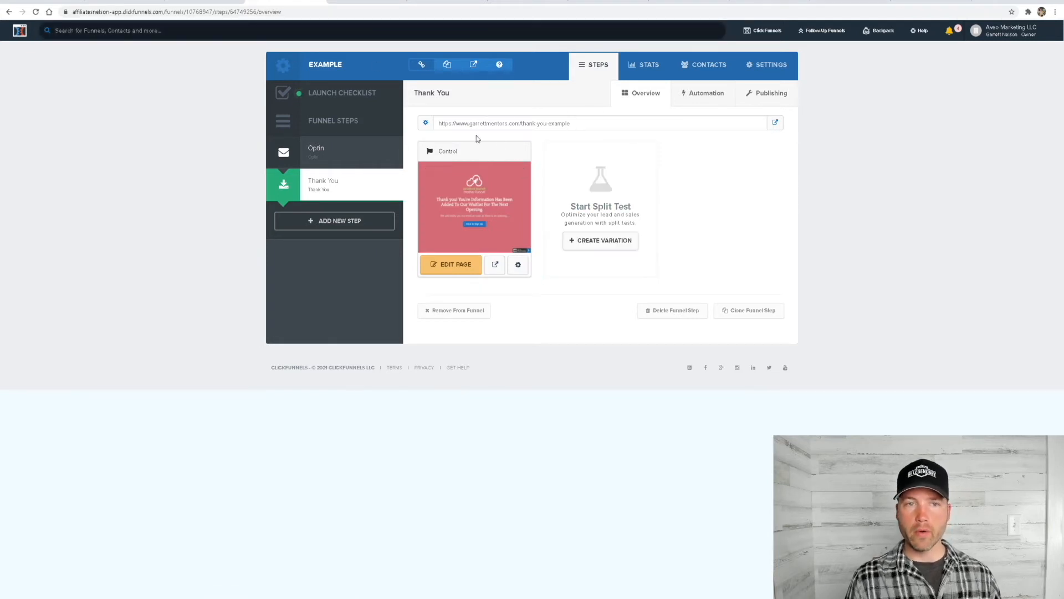
Copy the Optin funnel step's URL and load the live optin page in a new browser tab
{"action": "left_click", "coordinate": [333, 154]}
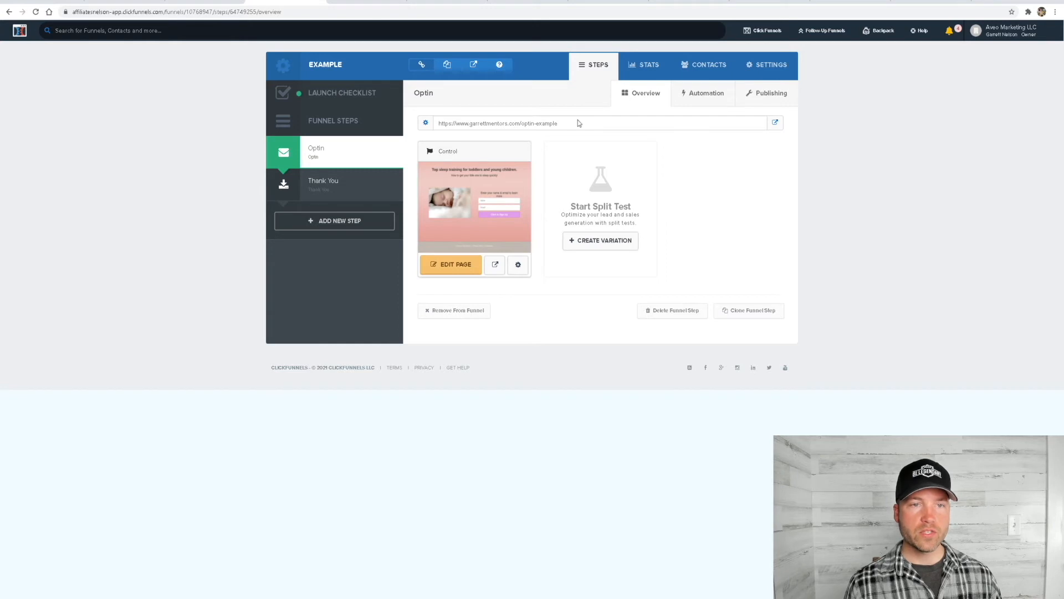
{"action": "left_click_drag", "start_coordinate": [564, 124], "coordinate": [441, 132]}
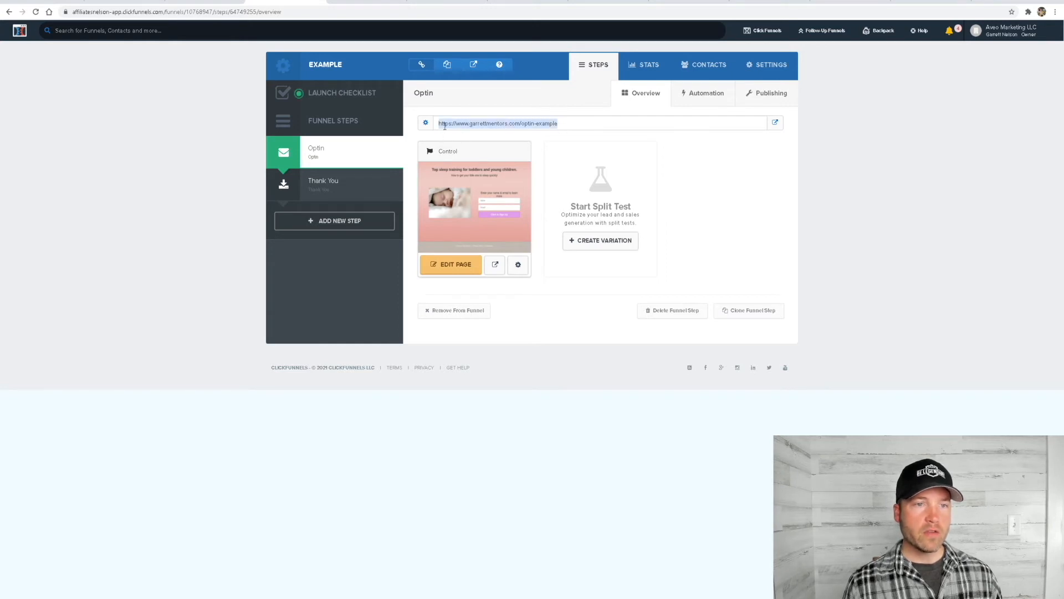
{"action": "right_click", "coordinate": [464, 126]}
{"action": "left_click", "coordinate": [494, 133]}
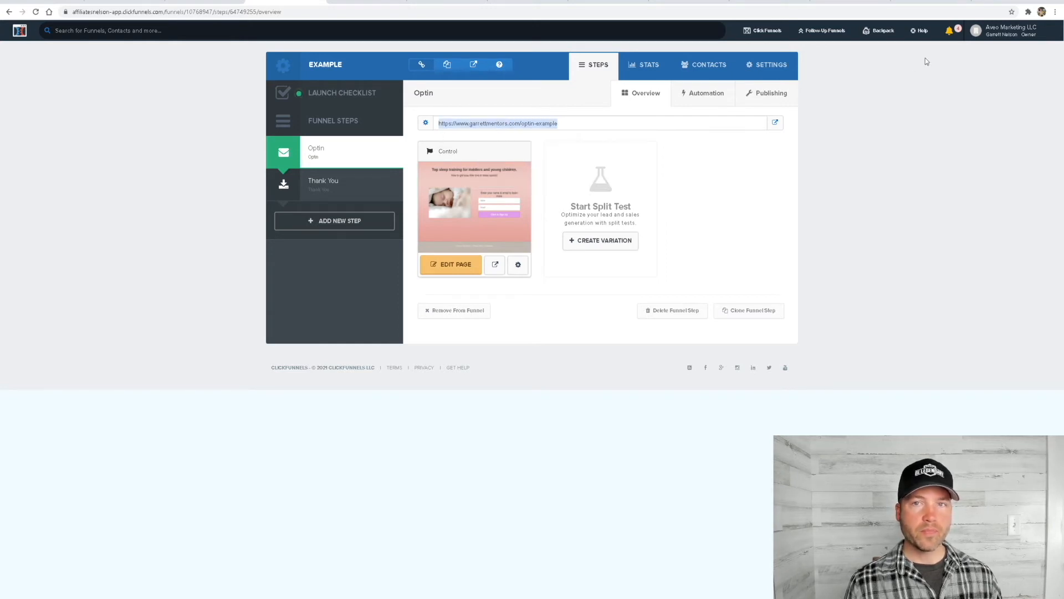
{"action": "left_click", "coordinate": [980, 2]}
{"action": "key", "text": "ctrl+v"}
{"action": "key", "text": "Return"}
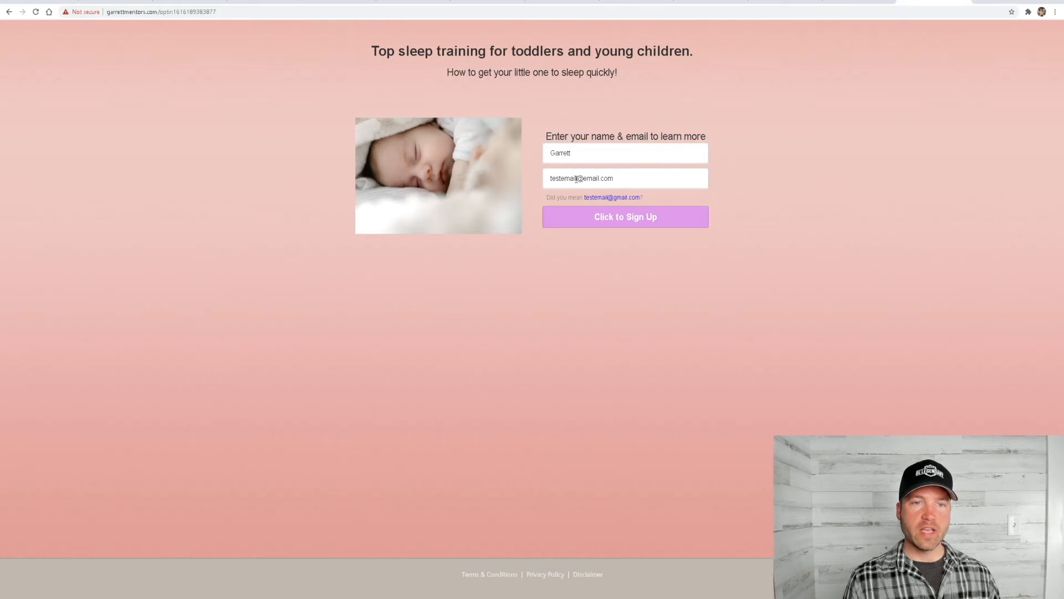
Submit the filled-in optin form and follow the Thank You page's sign-up link to look over the offer's sales page
{"action": "left_click", "coordinate": [617, 222]}
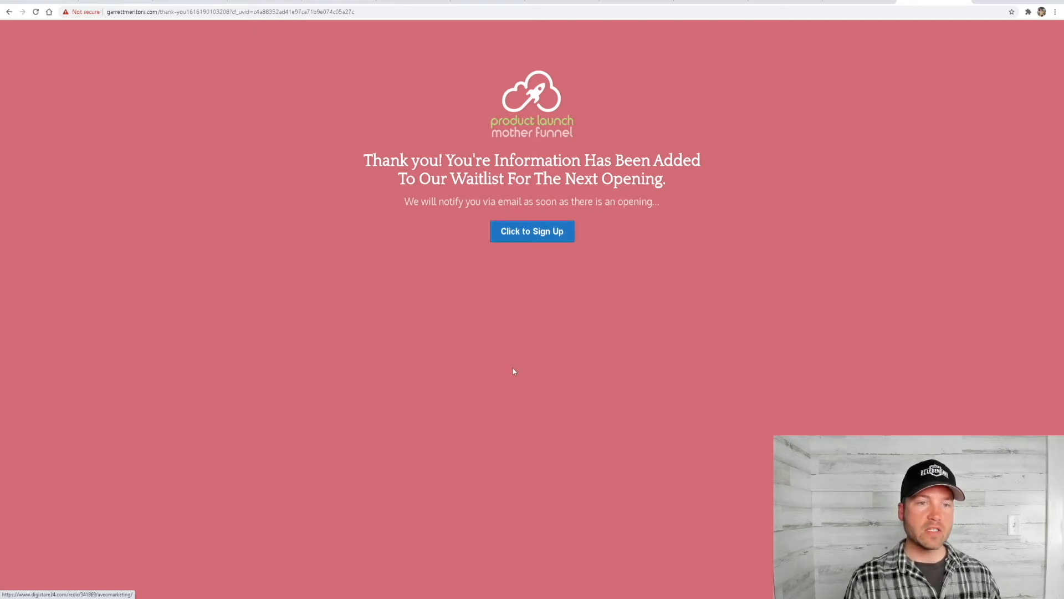
{"action": "left_click", "coordinate": [528, 240]}
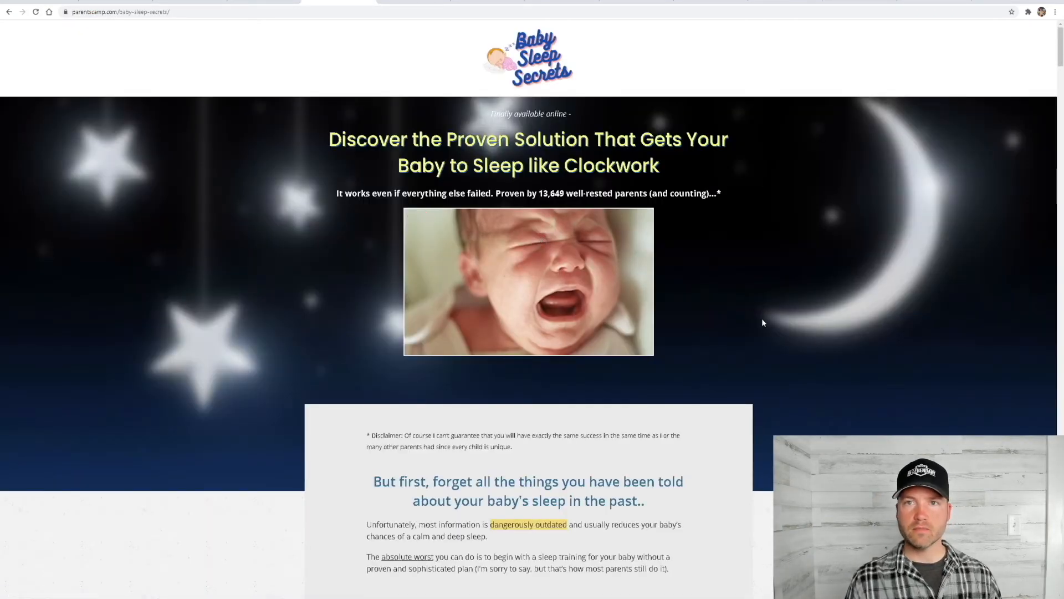
{"action": "scroll", "coordinate": [566, 310], "scroll_direction": "down", "scroll_amount": 6}
{"action": "scroll", "coordinate": [565, 311], "scroll_direction": "up", "scroll_amount": 5}
{"action": "scroll", "coordinate": [882, 70], "scroll_direction": "up", "scroll_amount": 2}
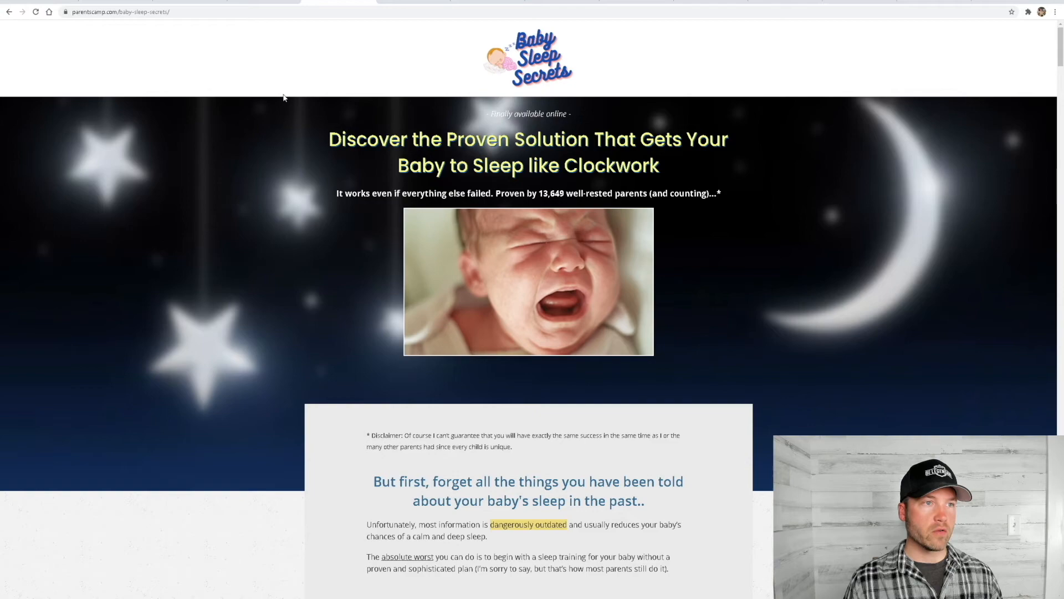
{"action": "scroll", "coordinate": [400, 389], "scroll_direction": "down", "scroll_amount": 4}
{"action": "scroll", "coordinate": [250, 194], "scroll_direction": "up", "scroll_amount": 4}
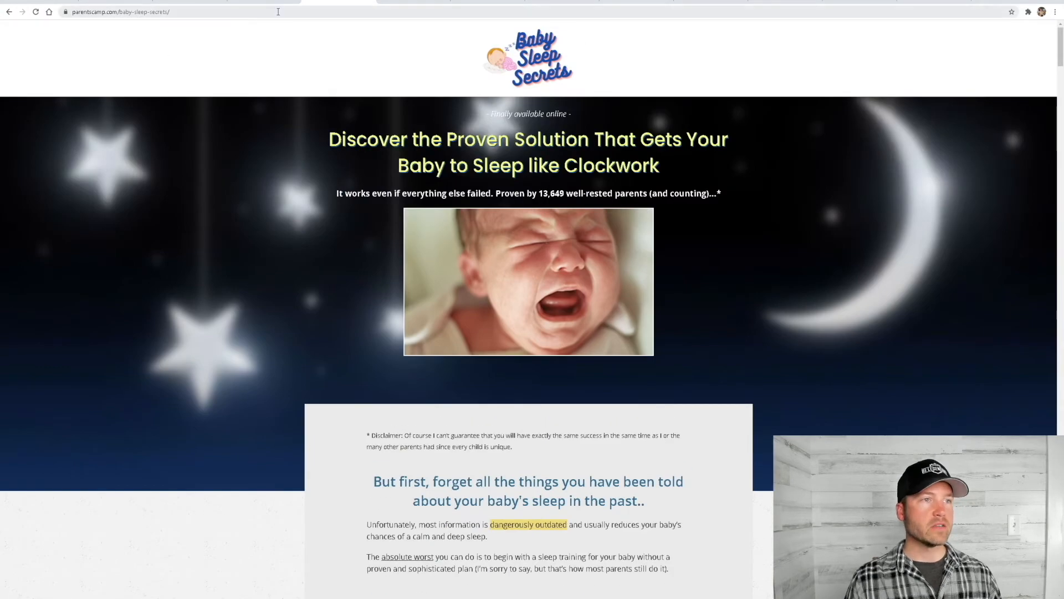
Return to ClickFunnels and remove the Thank You step from the example funnel
{"action": "left_click", "coordinate": [263, 2]}
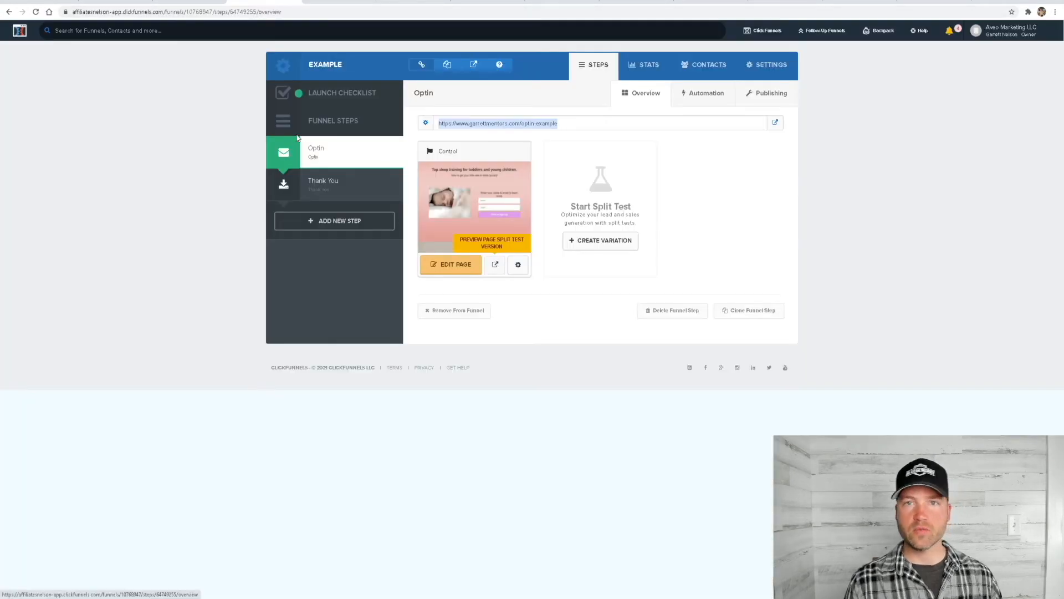
{"action": "left_click", "coordinate": [844, 228]}
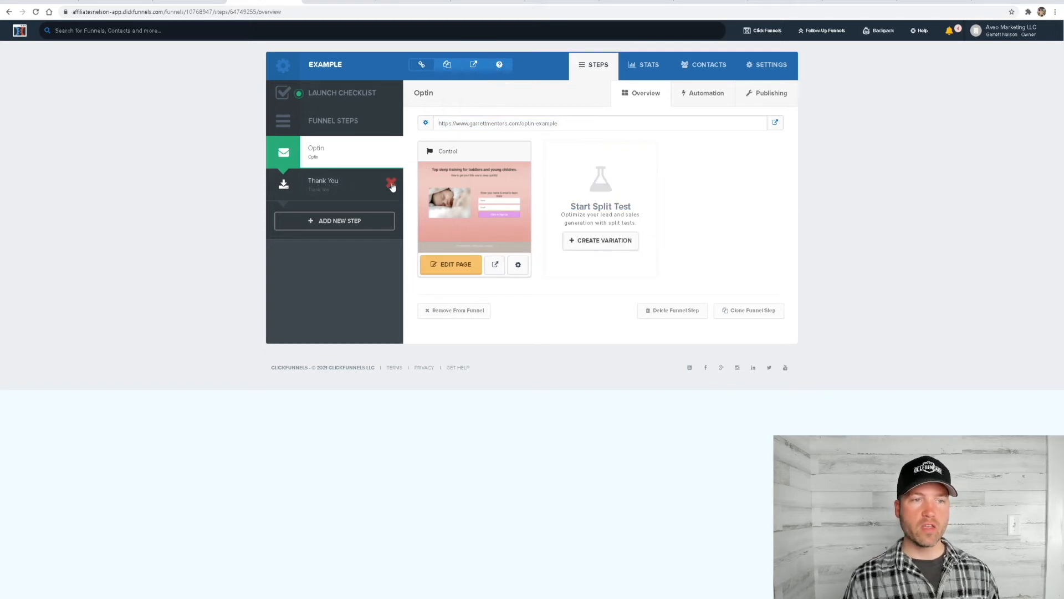
{"action": "left_click", "coordinate": [391, 183]}
{"action": "left_click", "coordinate": [573, 71]}
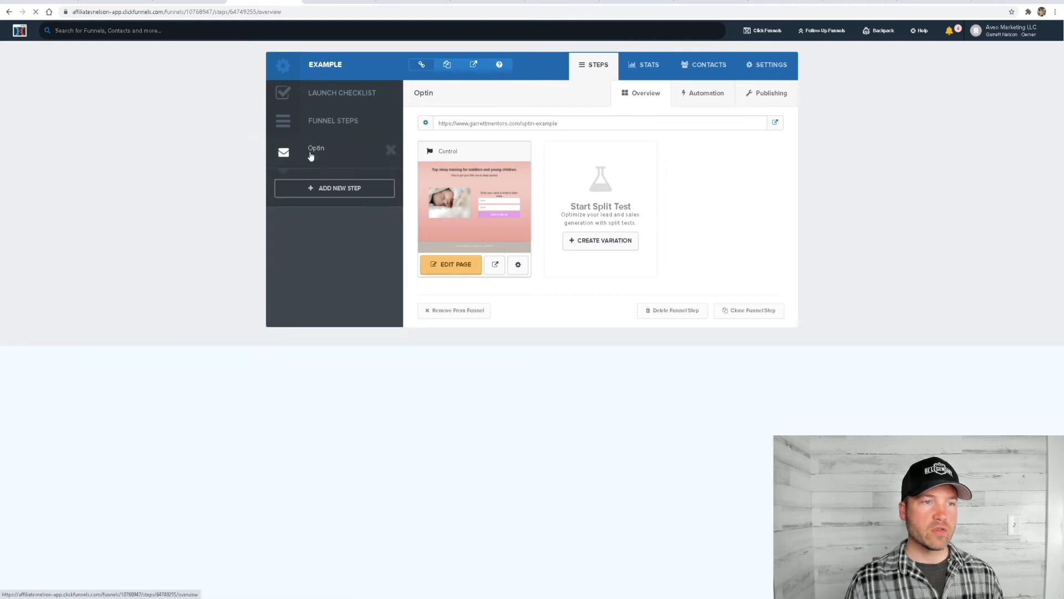
Open the Optin page in the editor and make sure the sign-up button's action is Submit Order / Submit Form
{"action": "left_click", "coordinate": [479, 267]}
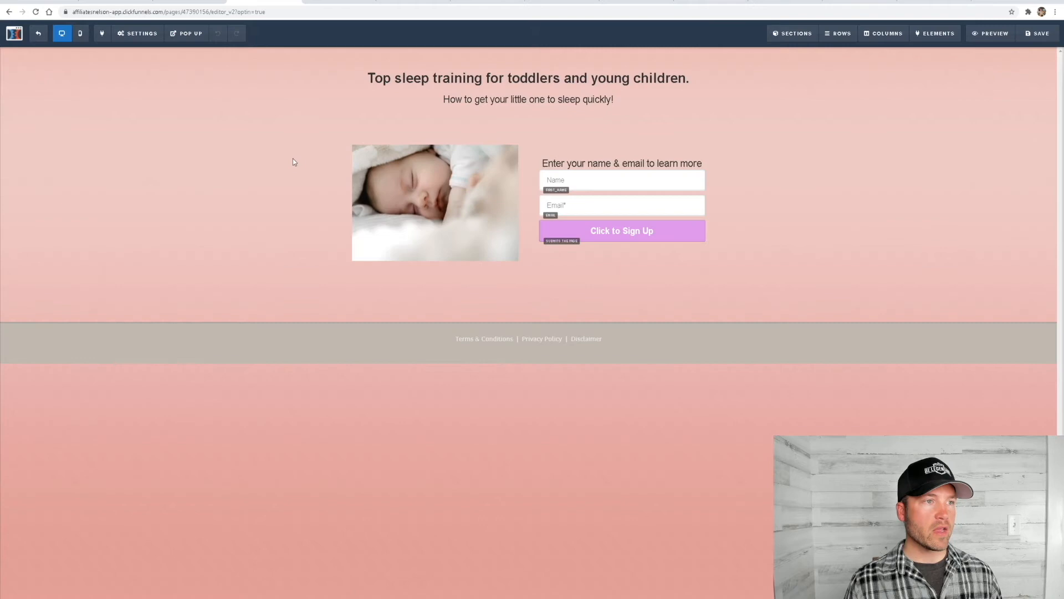
{"action": "left_click", "coordinate": [612, 233]}
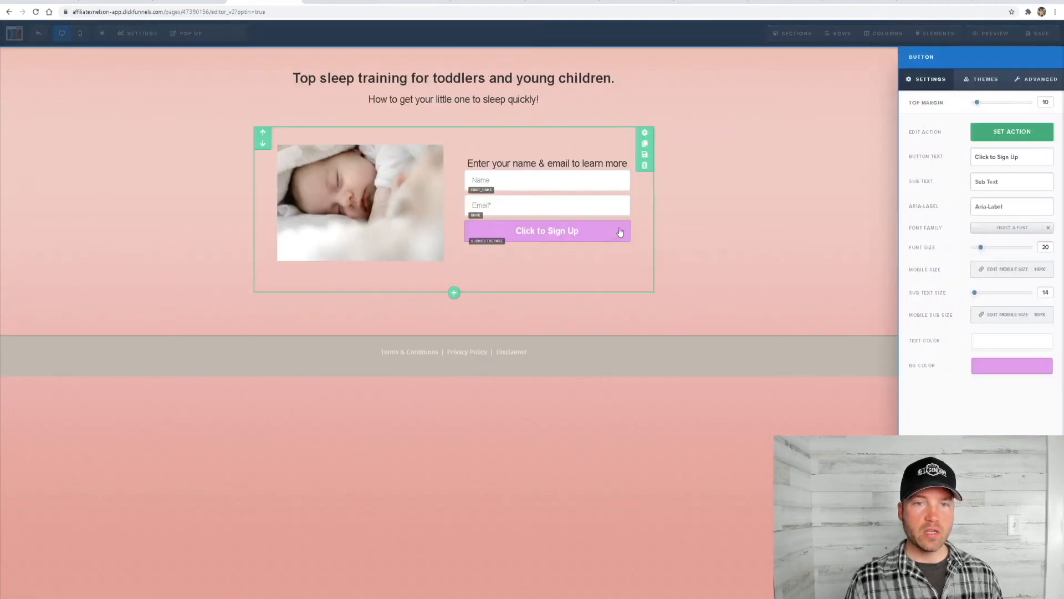
{"action": "left_click", "coordinate": [785, 197]}
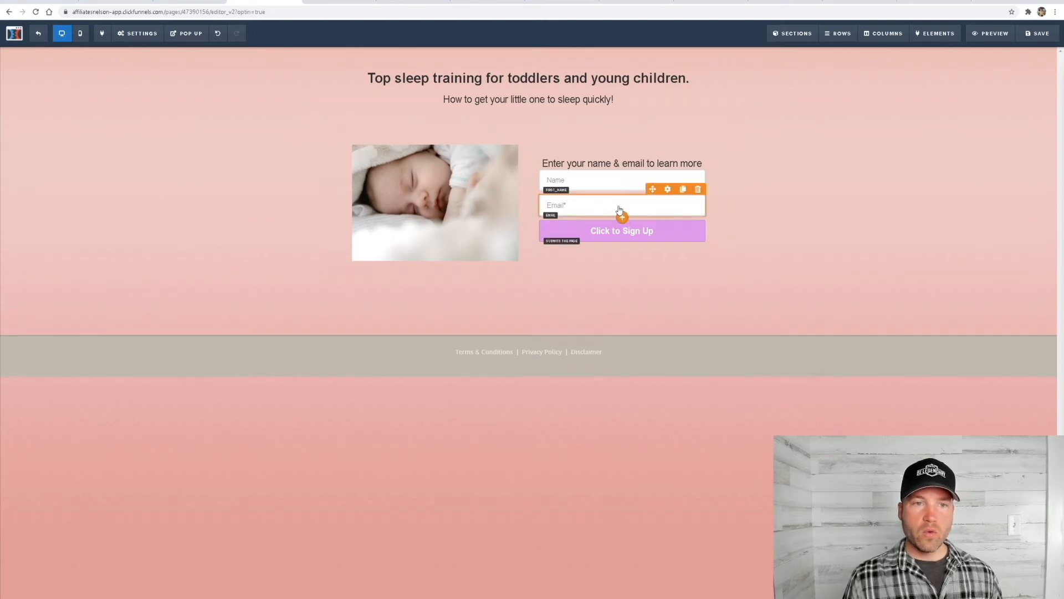
{"action": "left_click", "coordinate": [630, 235]}
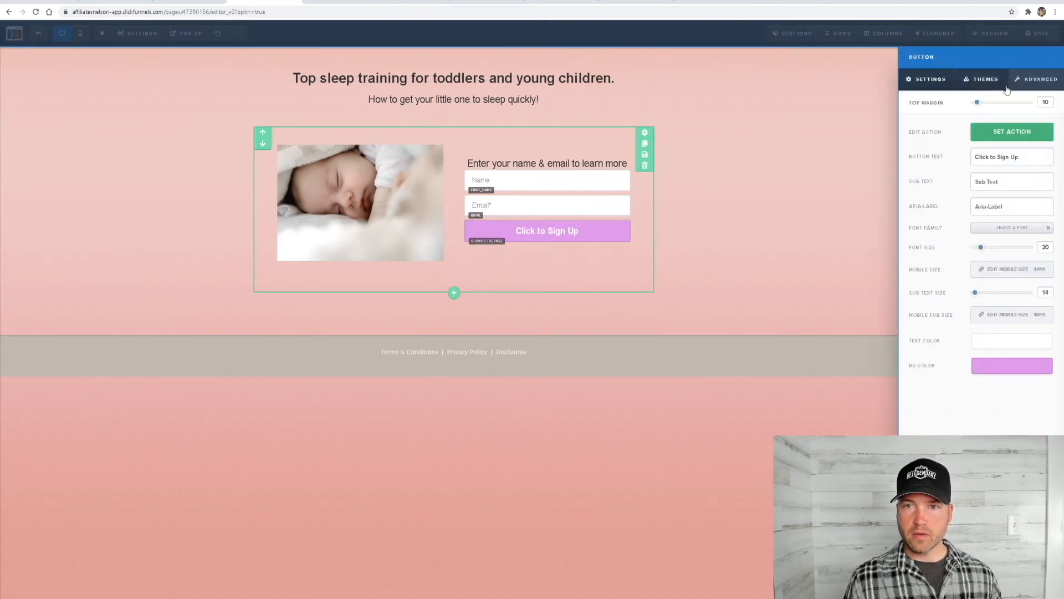
{"action": "left_click", "coordinate": [1009, 136]}
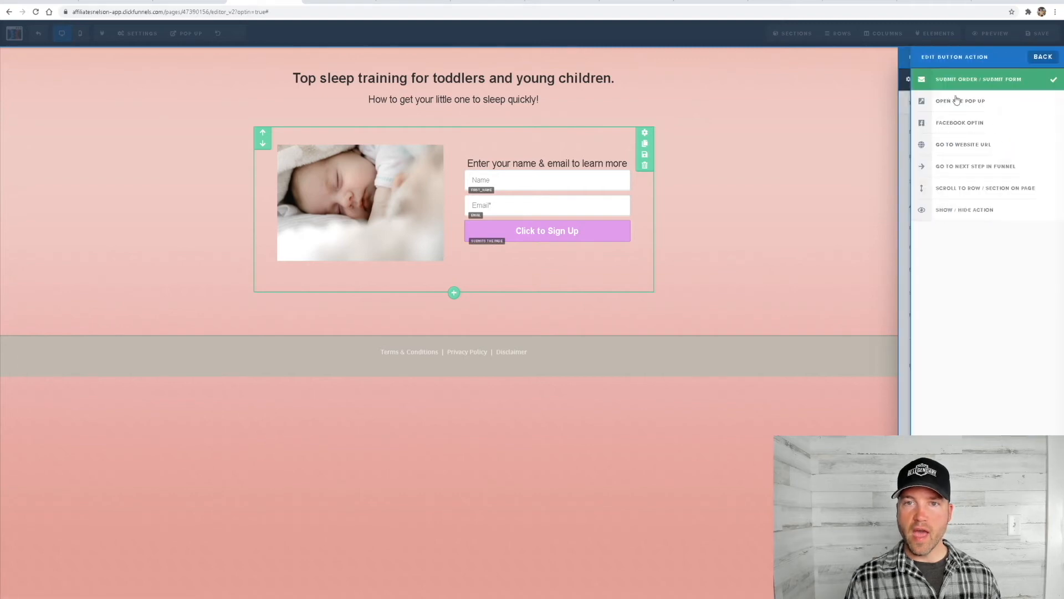
{"action": "left_click", "coordinate": [965, 151]}
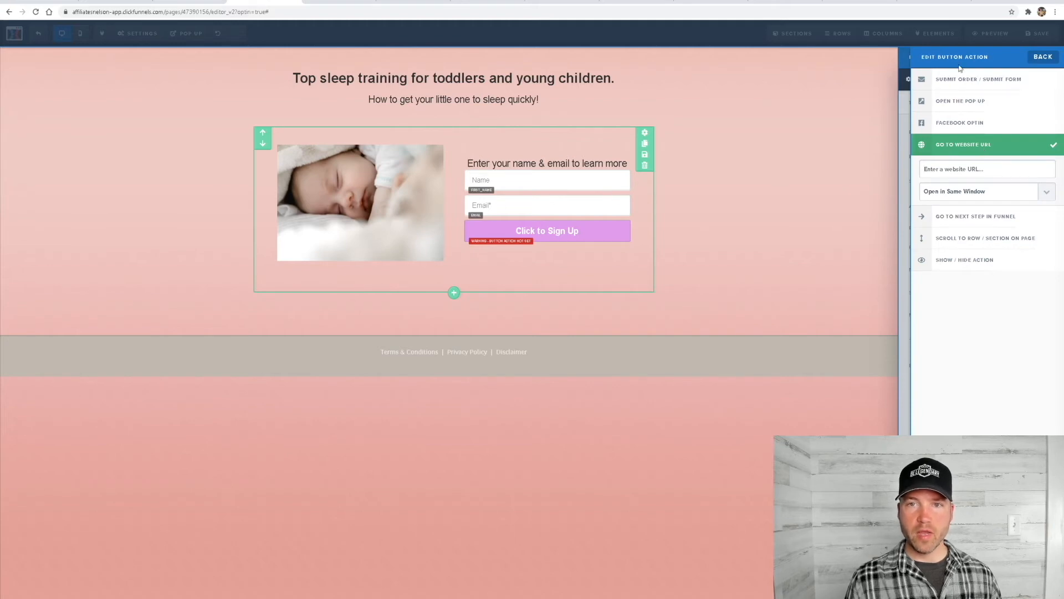
{"action": "left_click", "coordinate": [962, 83]}
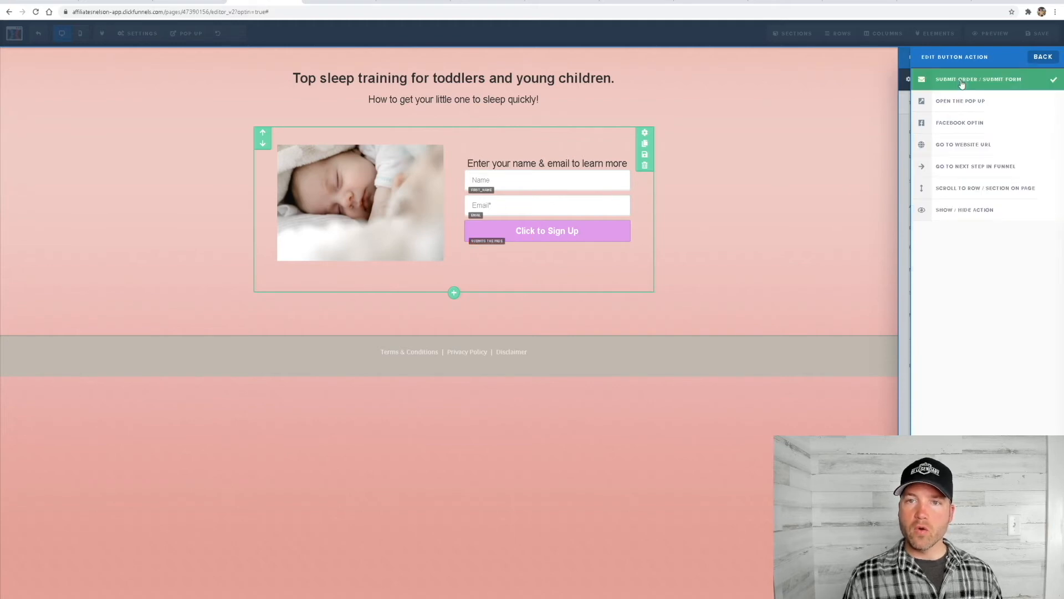
{"action": "left_click", "coordinate": [703, 150]}
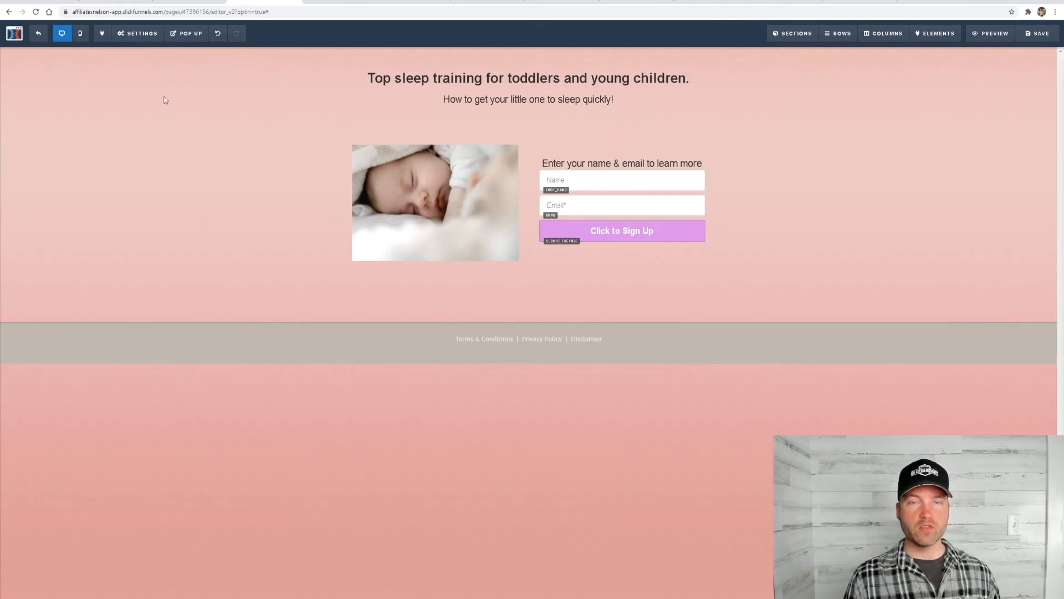
In the page's general settings, replace the on-submit destination with the copied Digistore24 promolink and save the page
{"action": "mouse_move", "coordinate": [140, 37]}
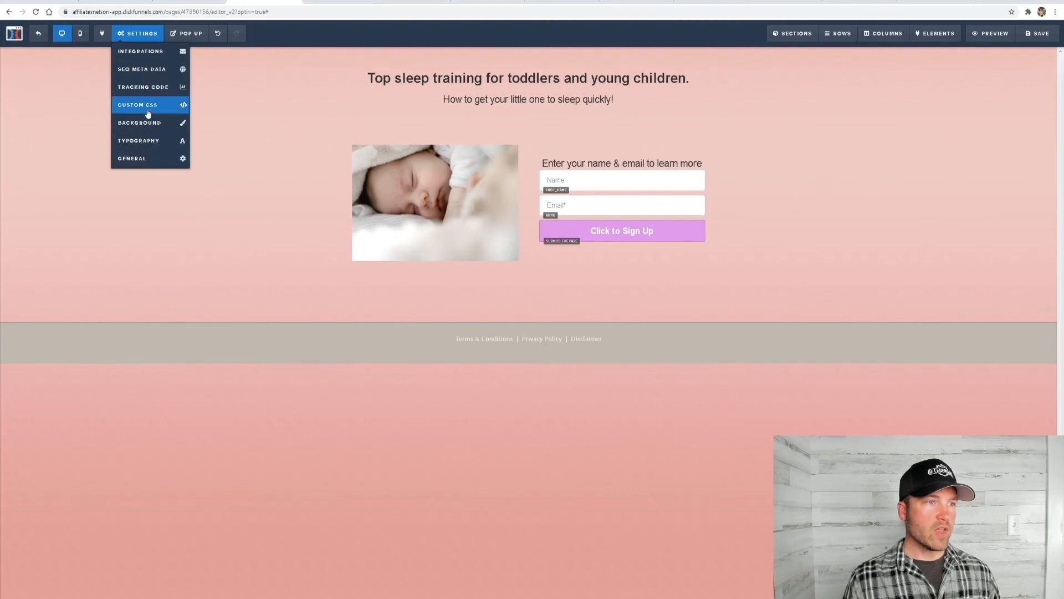
{"action": "left_click", "coordinate": [143, 159]}
{"action": "left_click", "coordinate": [1002, 86]}
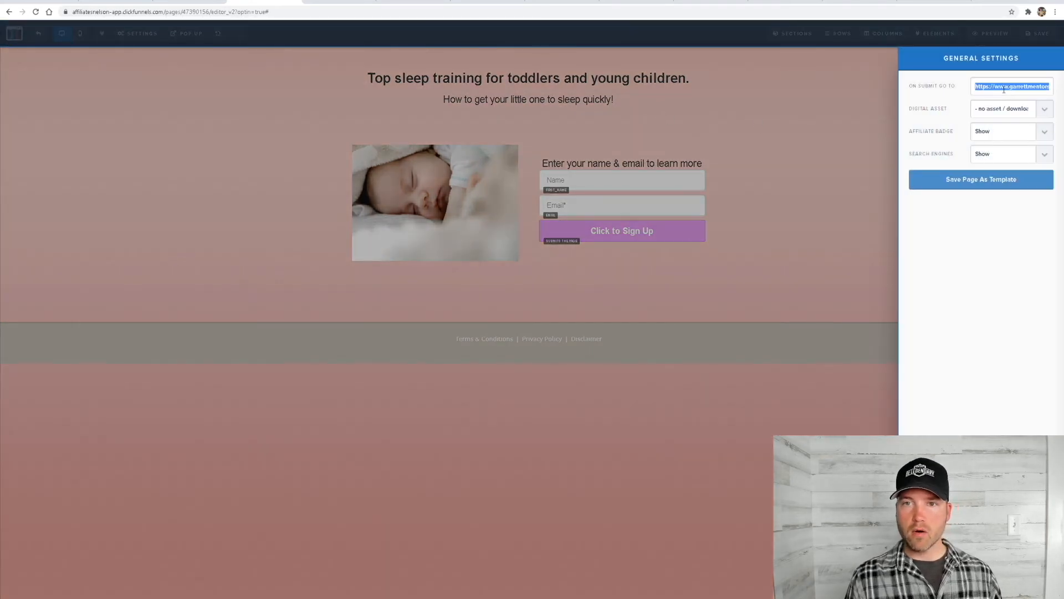
{"action": "key", "text": "ctrl+v"}
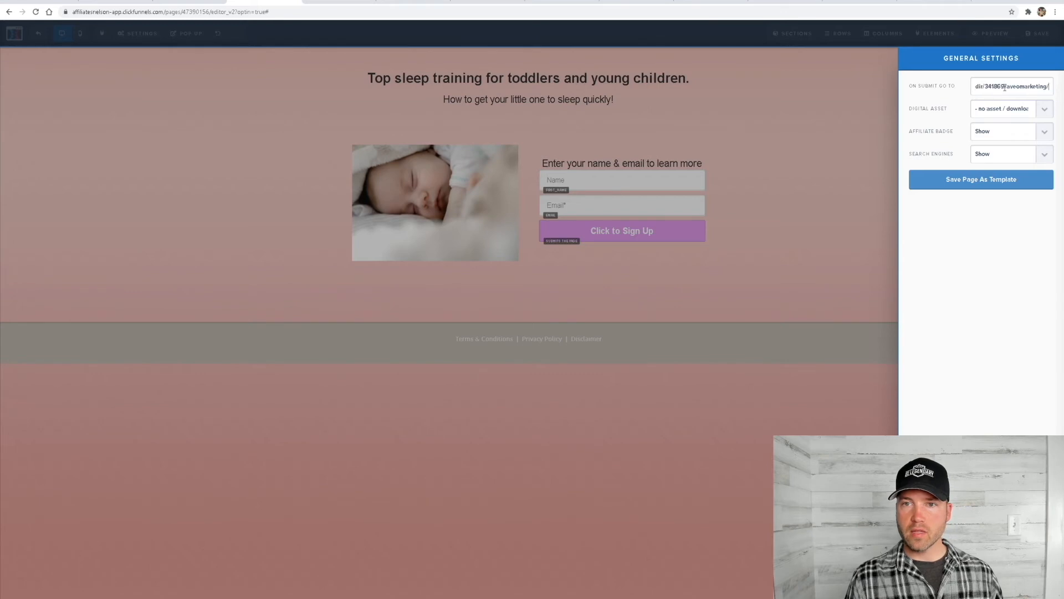
{"action": "left_click", "coordinate": [848, 173]}
{"action": "left_click", "coordinate": [1038, 33]}
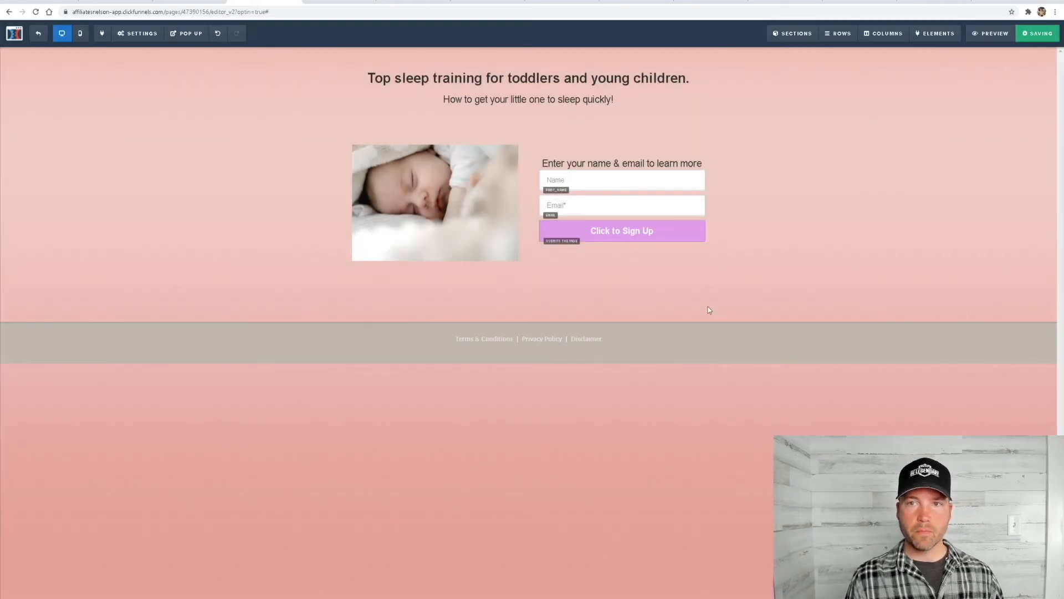
Preview the optin page and submit test details to check the redirect, then leave the editor for the funnel overview
{"action": "left_click", "coordinate": [989, 34]}
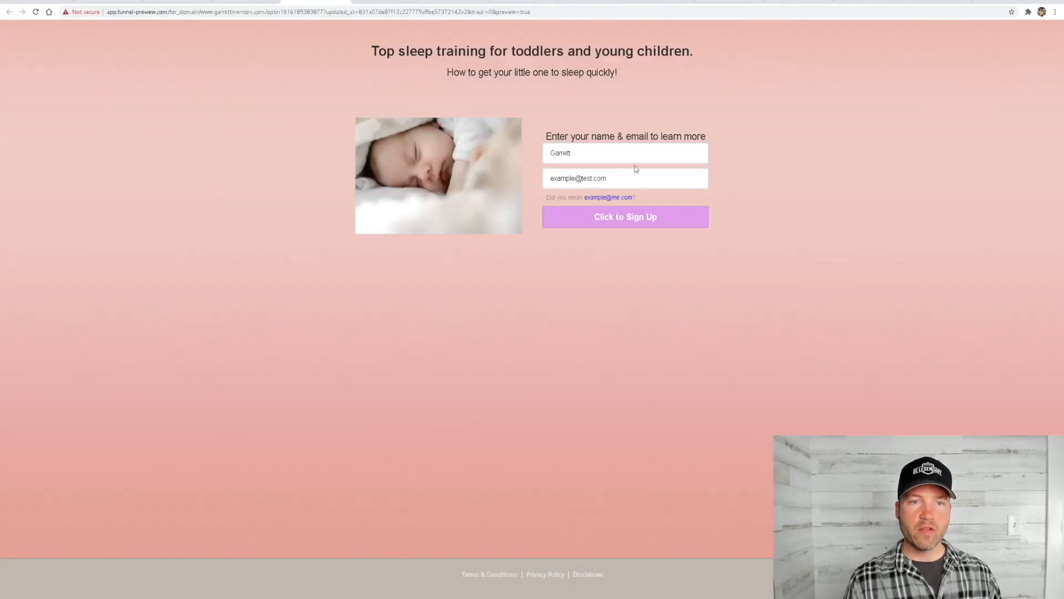
{"action": "left_click", "coordinate": [625, 227]}
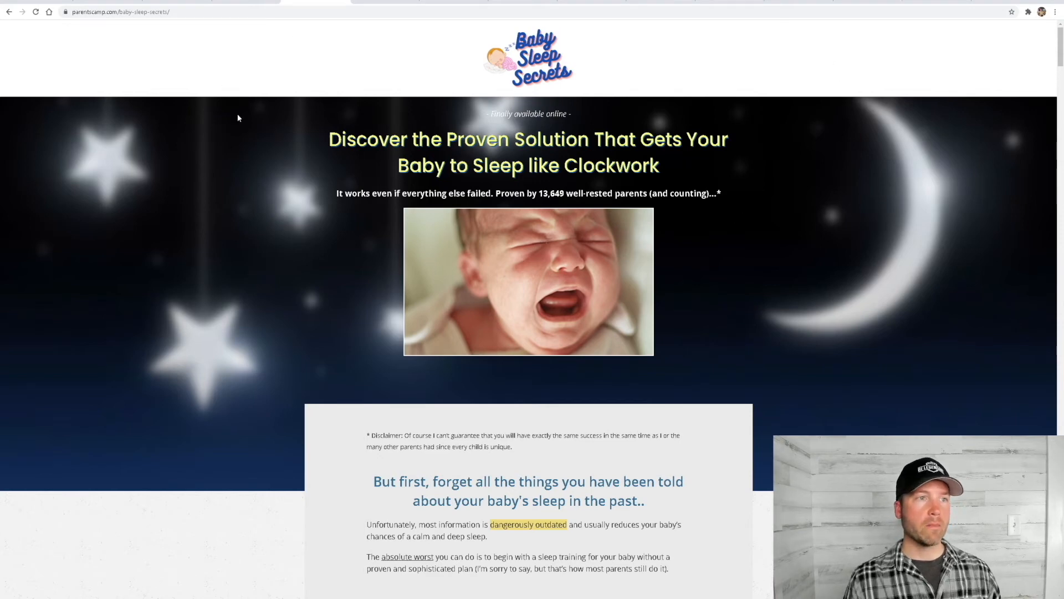
{"action": "left_click", "coordinate": [252, 3]}
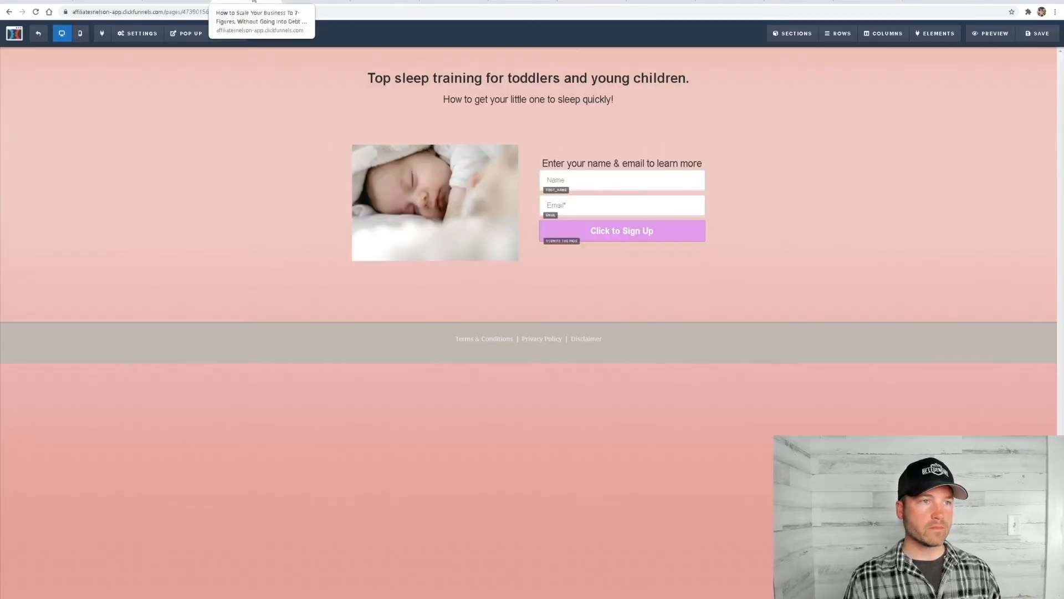
{"action": "left_click", "coordinate": [38, 33]}
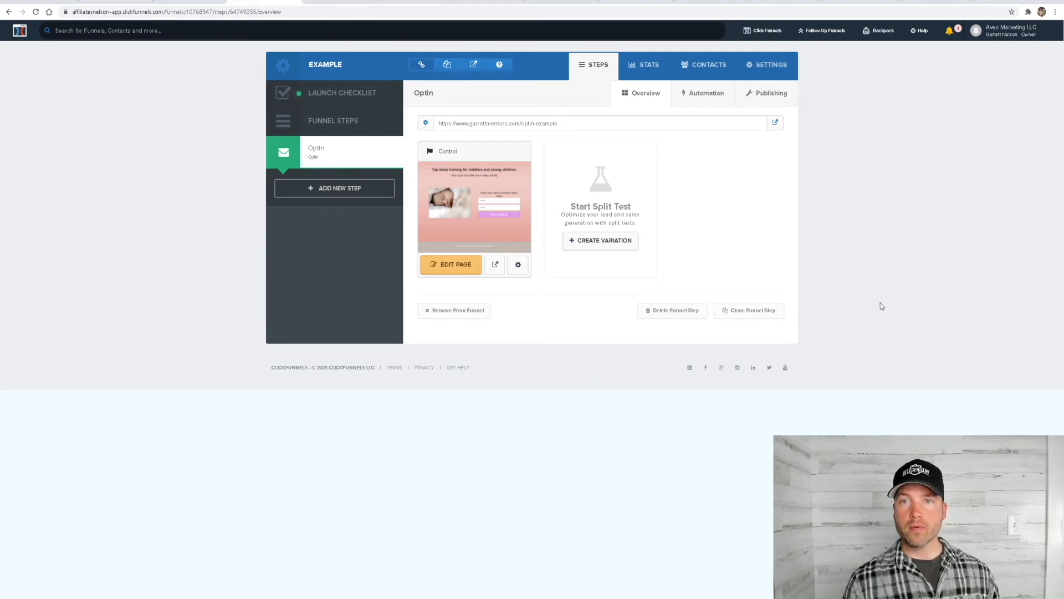
Switch to AWeber, start the free account signup and continue with the Free plan
{"action": "left_click", "coordinate": [982, 2]}
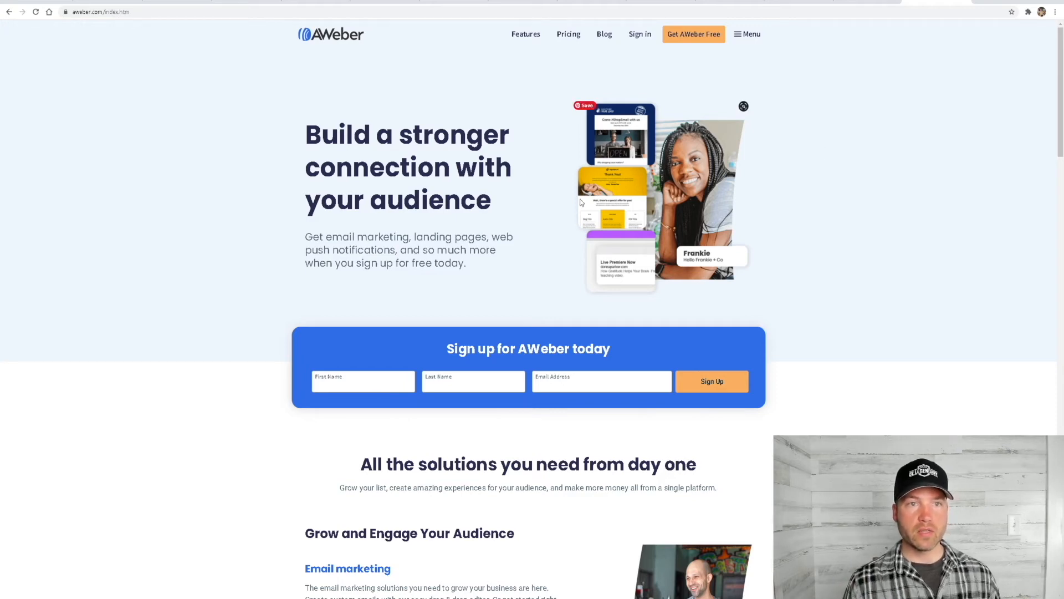
{"action": "left_click", "coordinate": [696, 39]}
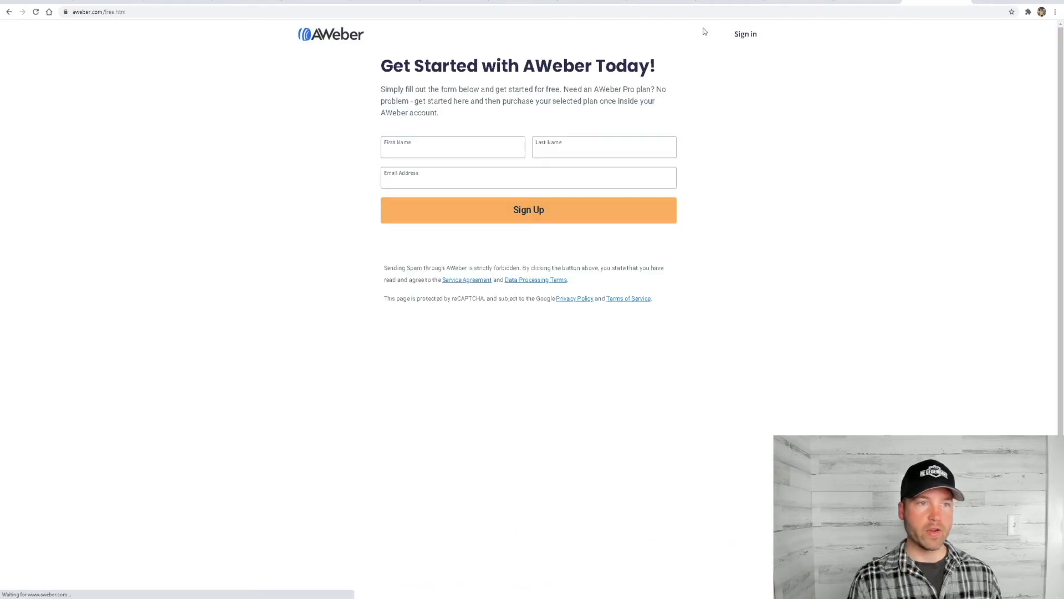
{"action": "left_click", "coordinate": [333, 134]}
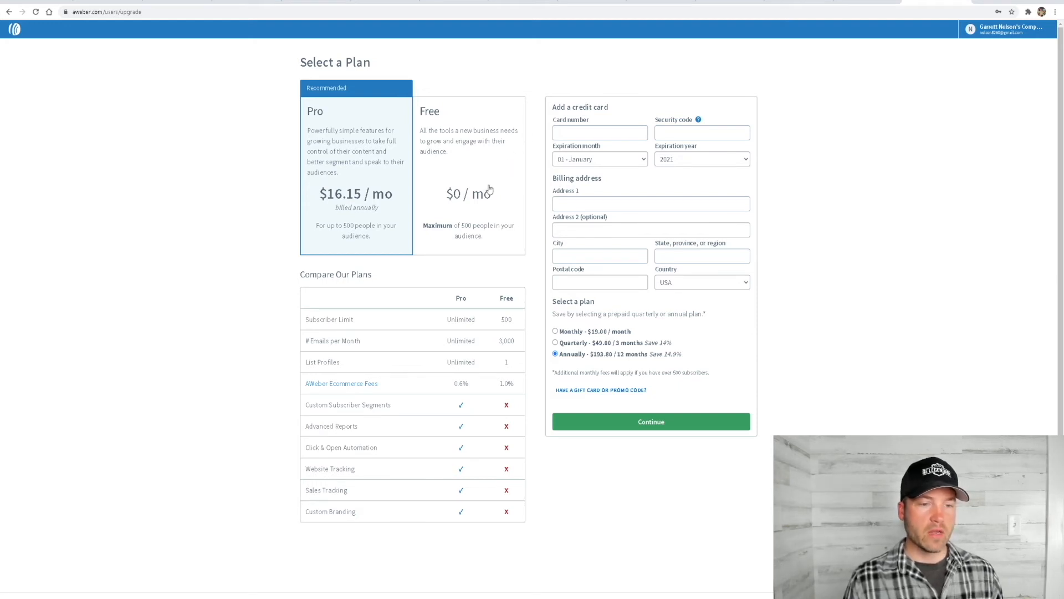
{"action": "left_click", "coordinate": [449, 143]}
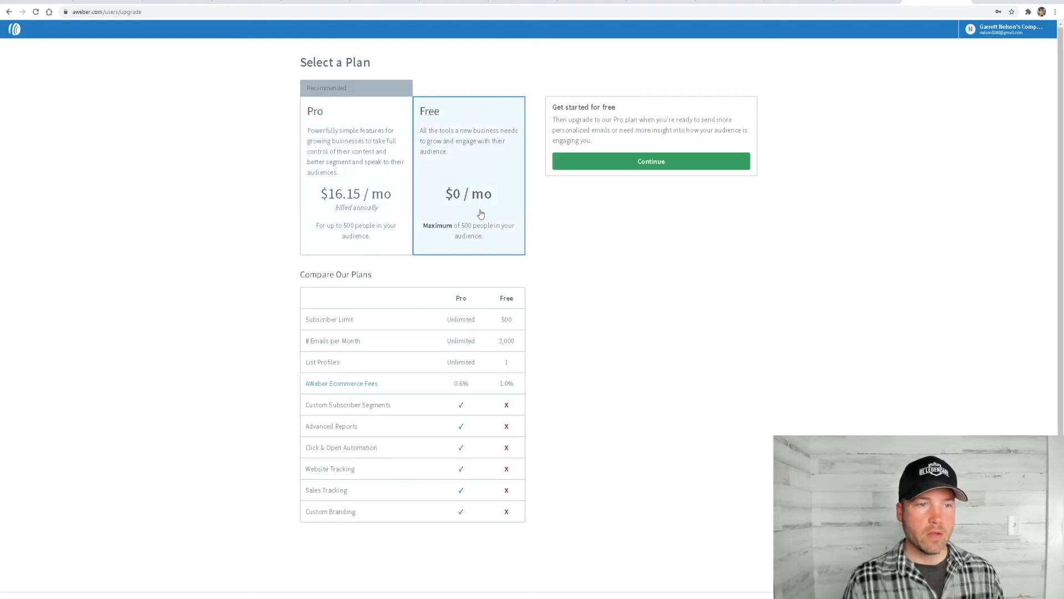
{"action": "left_click", "coordinate": [642, 168]}
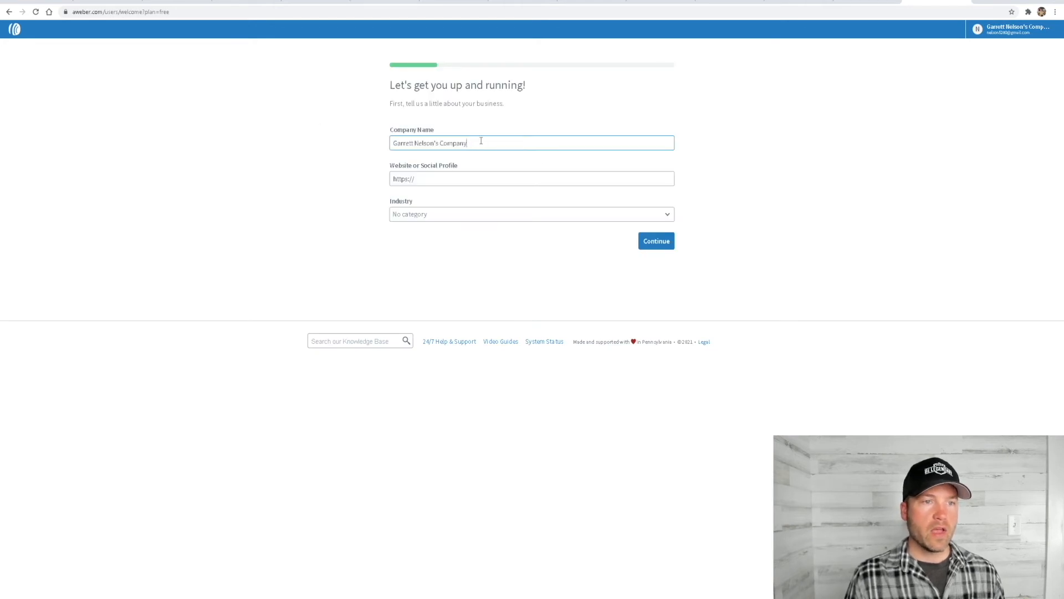
Replace the suggested company name with one using only the owner's first name, and enter the business website address
{"action": "left_click_drag", "start_coordinate": [481, 141], "coordinate": [386, 151]}
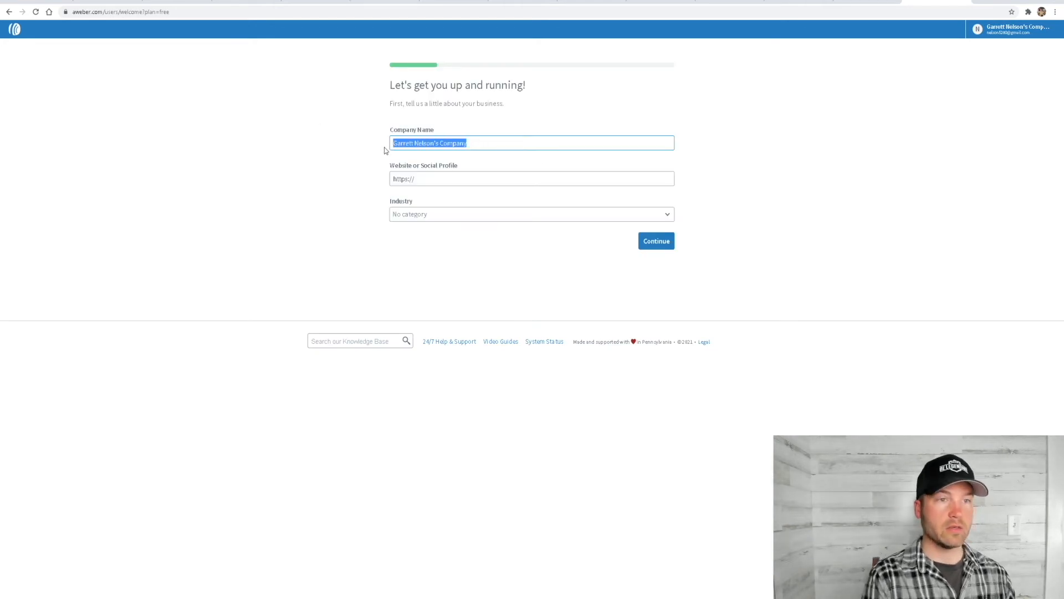
{"action": "type", "text": "Garr"}
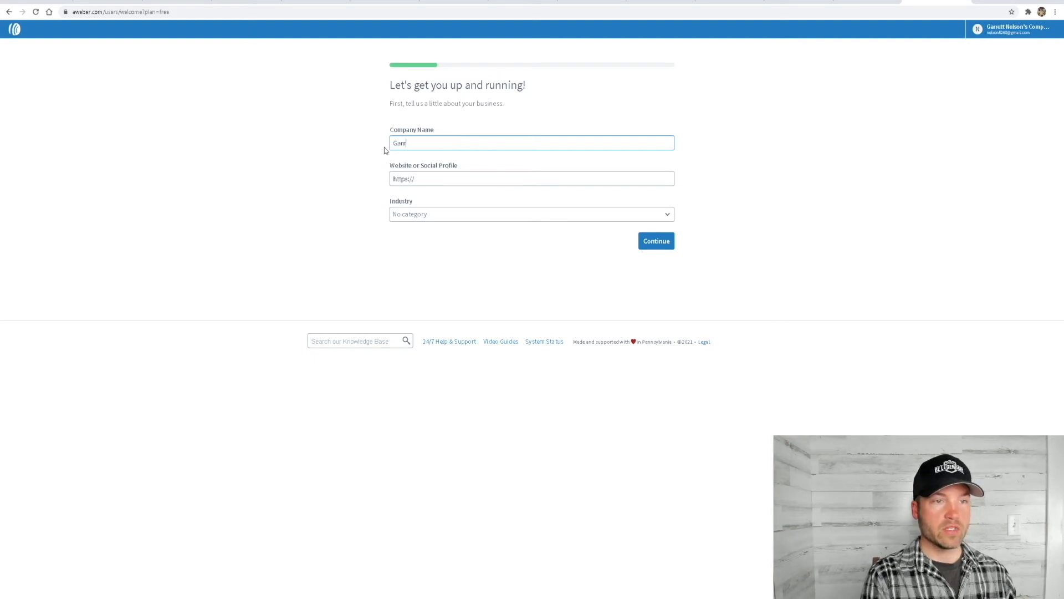
{"action": "type", "text": "ett's "}
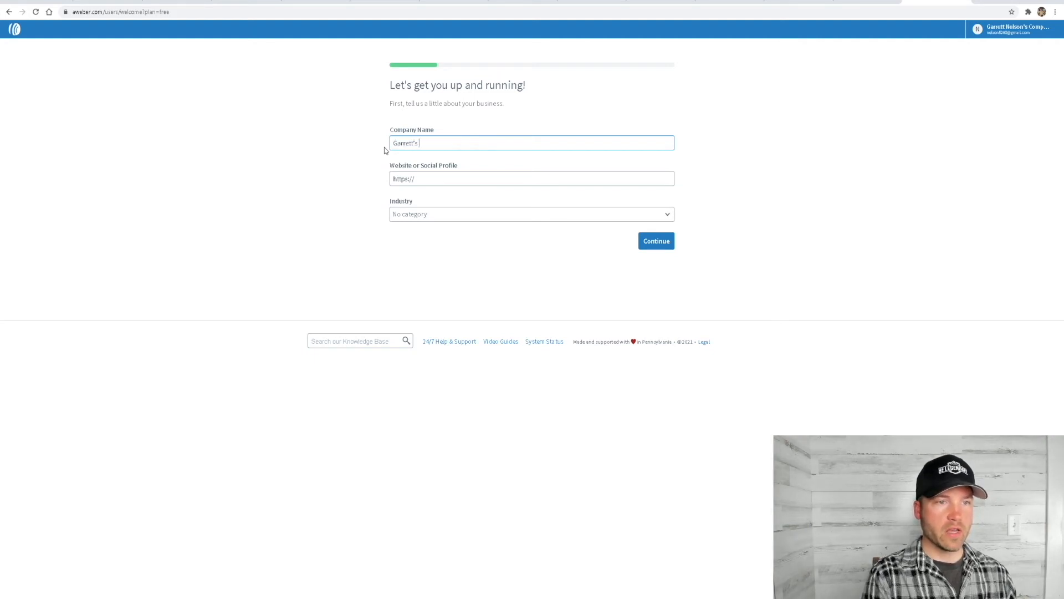
{"action": "type", "text": "Company"}
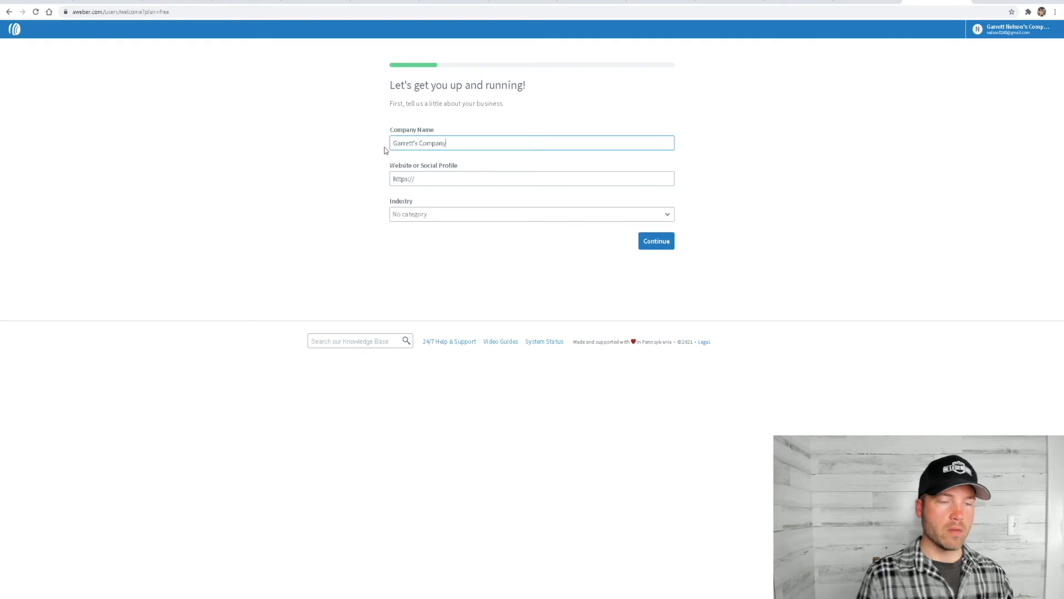
{"action": "left_click", "coordinate": [428, 180]}
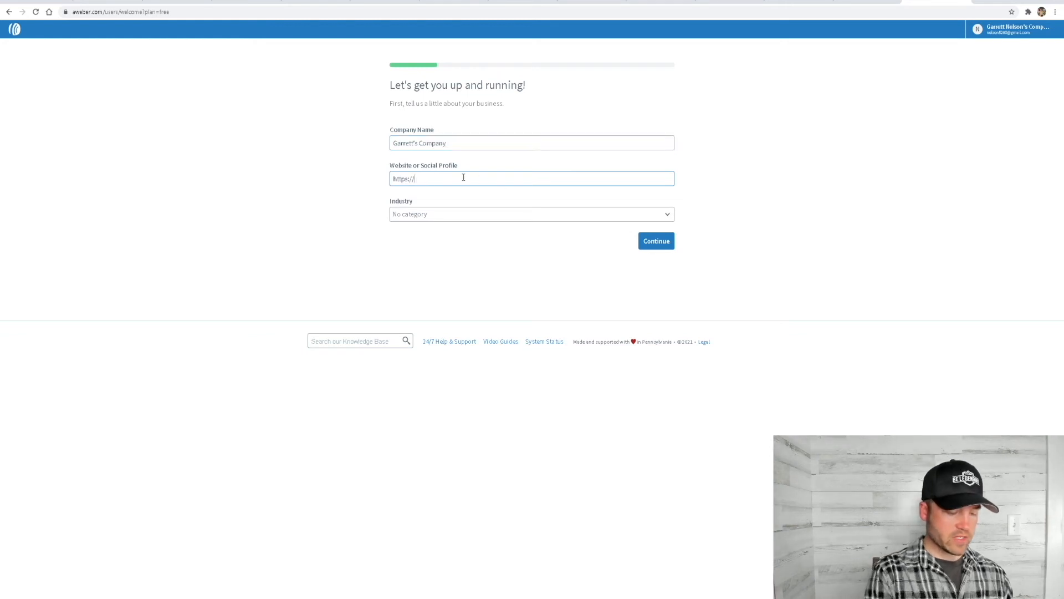
{"action": "type", "text": "garre"}
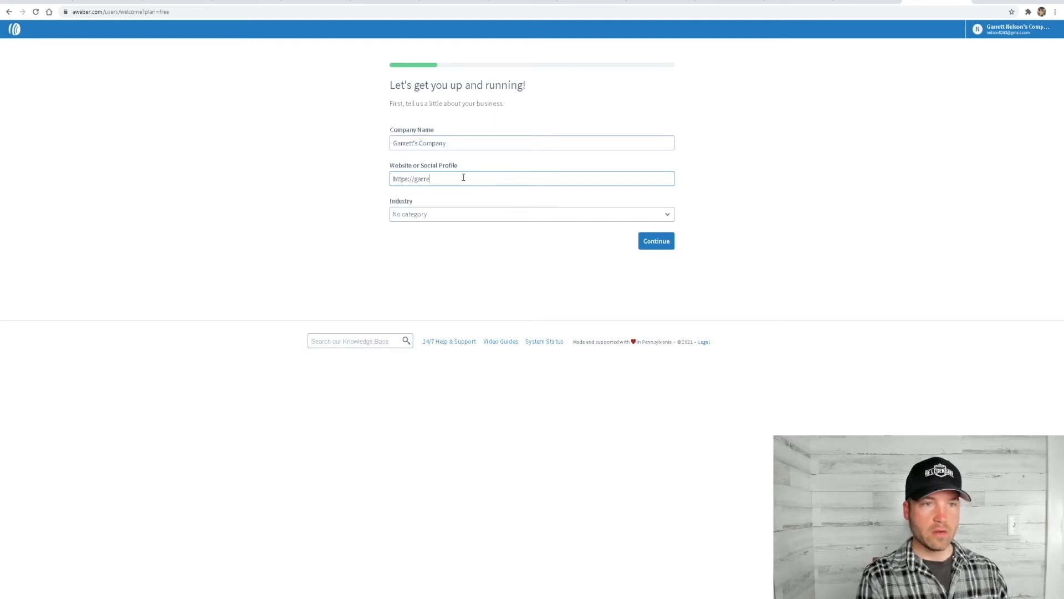
{"action": "type", "text": "ttmentors.com"}
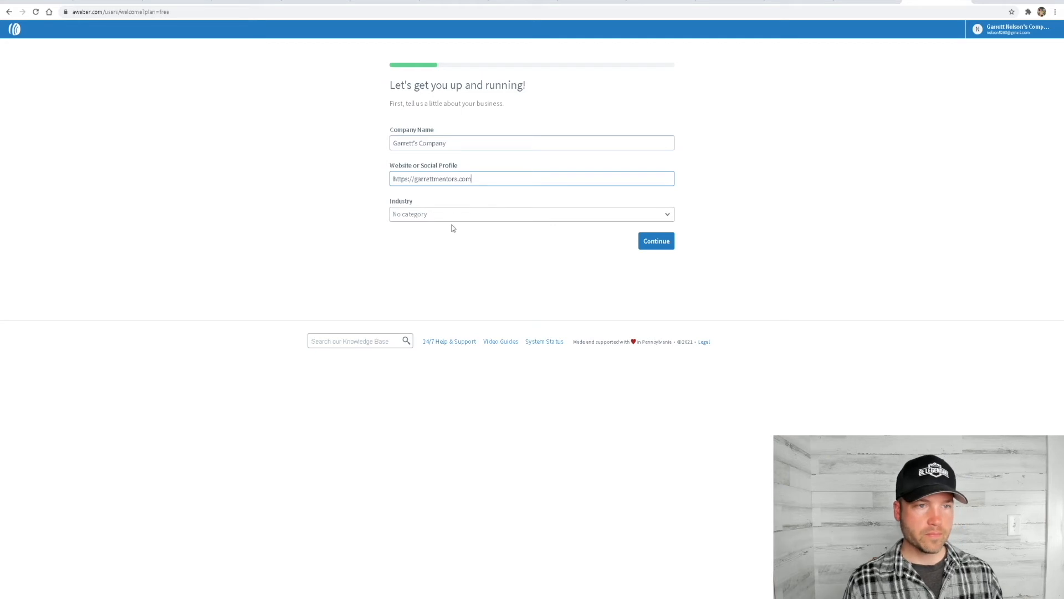
Set the industry to Network Marketing / Affiliate Marketing and continue the account setup
{"action": "left_click", "coordinate": [492, 218]}
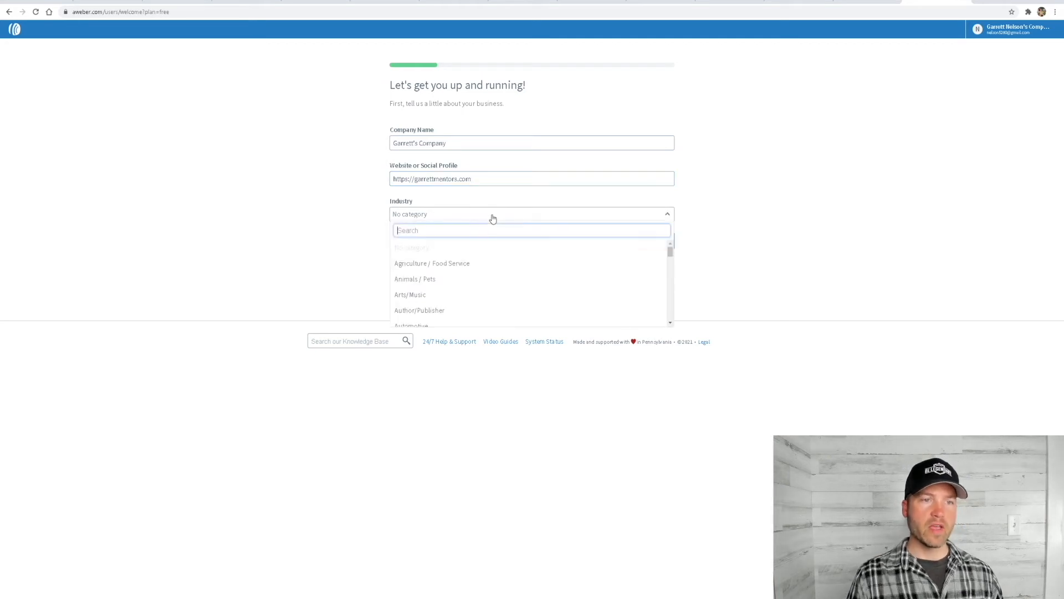
{"action": "scroll", "coordinate": [478, 285], "scroll_direction": "down", "scroll_amount": 4}
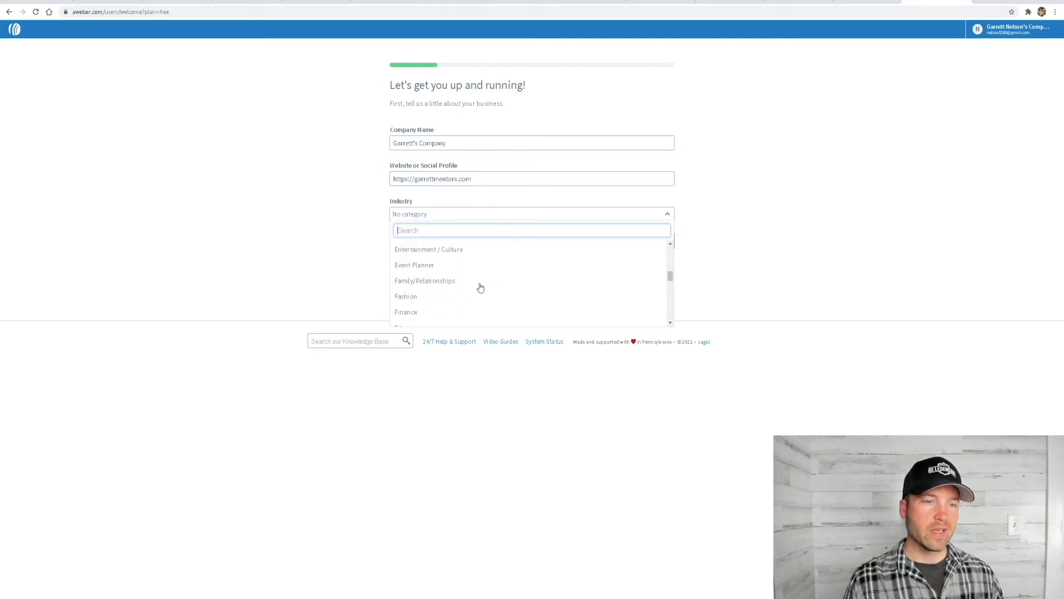
{"action": "scroll", "coordinate": [481, 287], "scroll_direction": "down", "scroll_amount": 3}
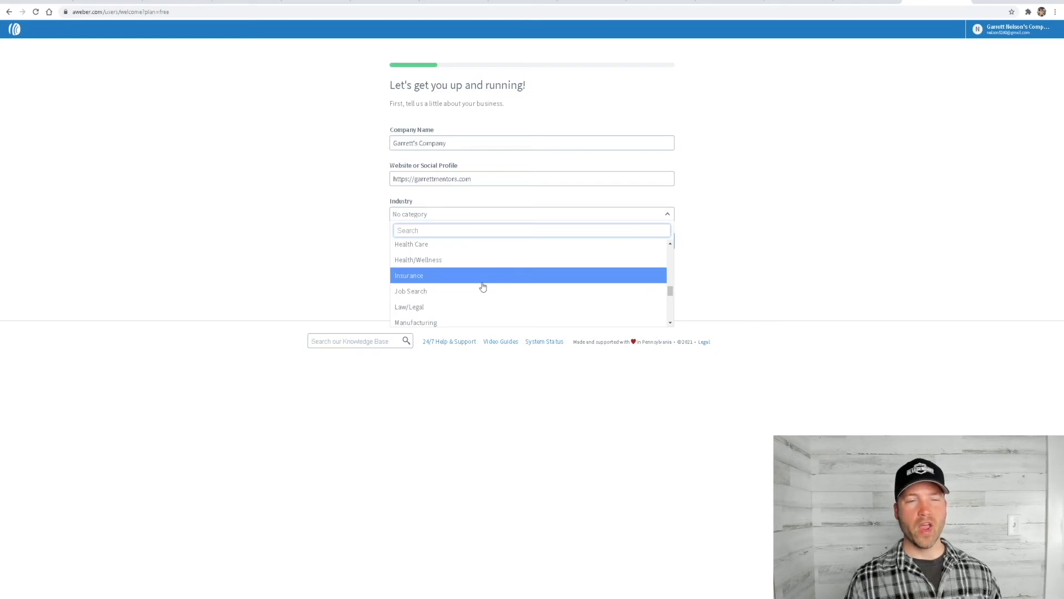
{"action": "scroll", "coordinate": [483, 287], "scroll_direction": "down", "scroll_amount": 3}
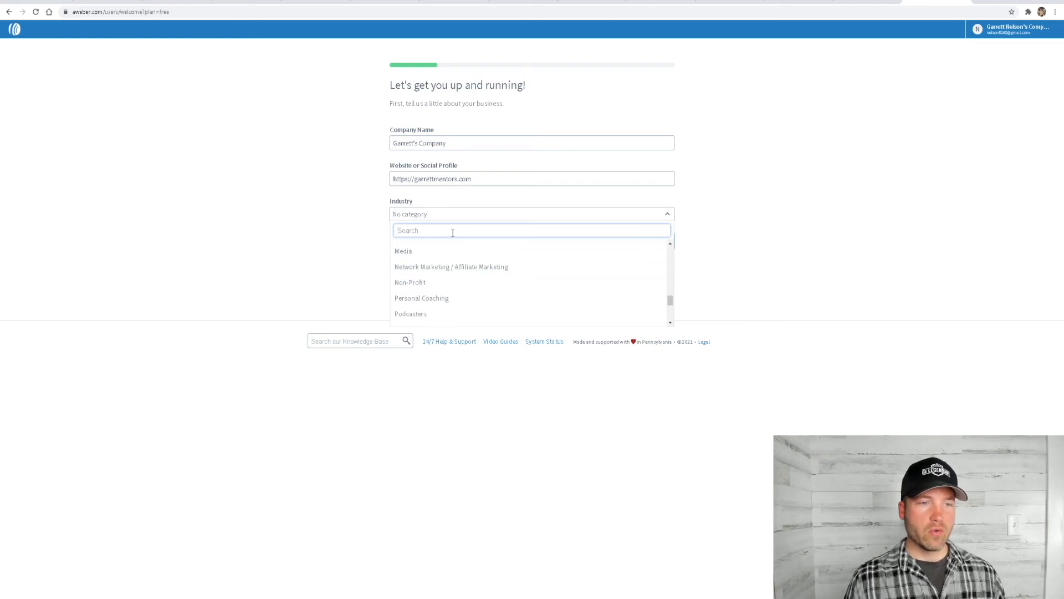
{"action": "scroll", "coordinate": [474, 270], "scroll_direction": "up", "scroll_amount": 1}
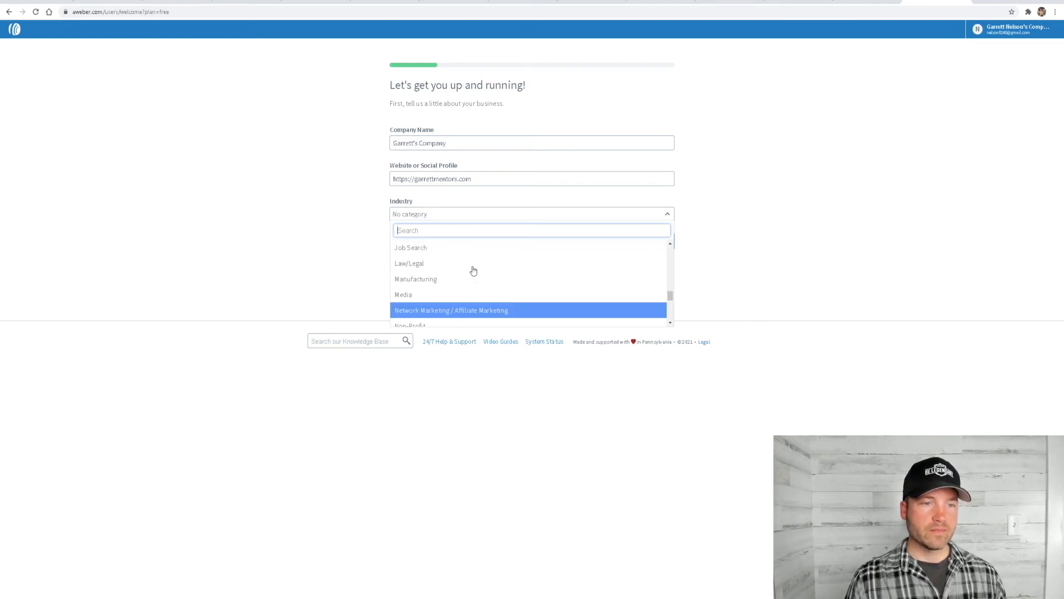
{"action": "left_click", "coordinate": [474, 314]}
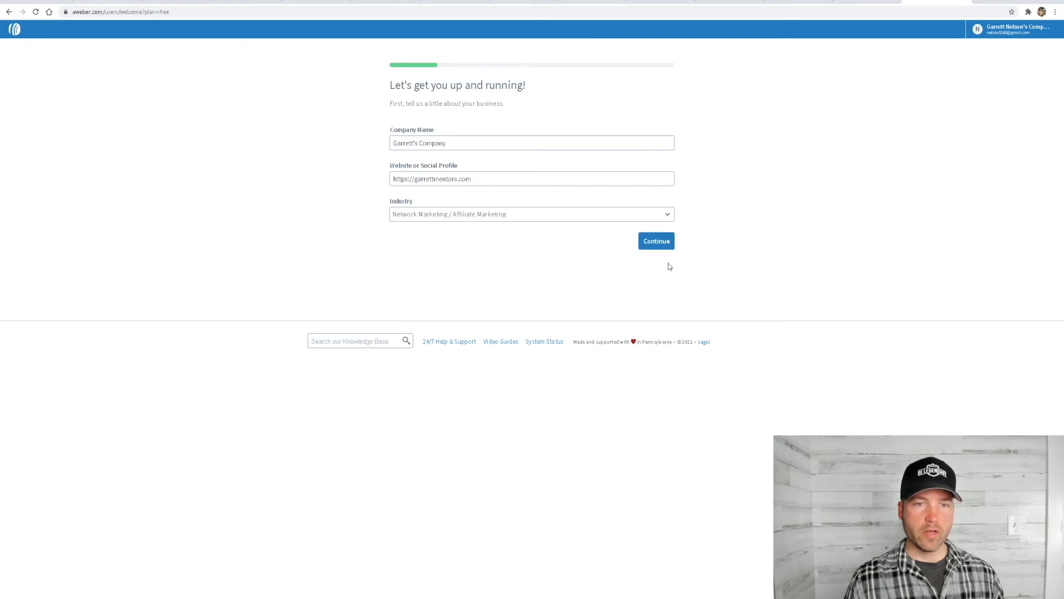
{"action": "left_click", "coordinate": [652, 245]}
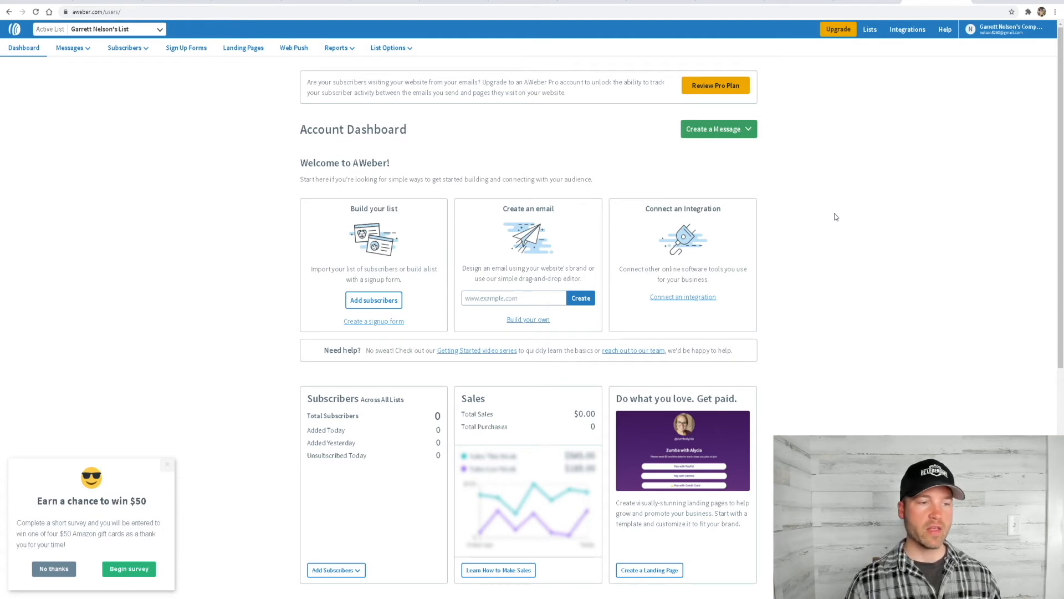
Dismiss the gift card survey pop-up and open the settings of the active list
{"action": "left_click", "coordinate": [167, 464]}
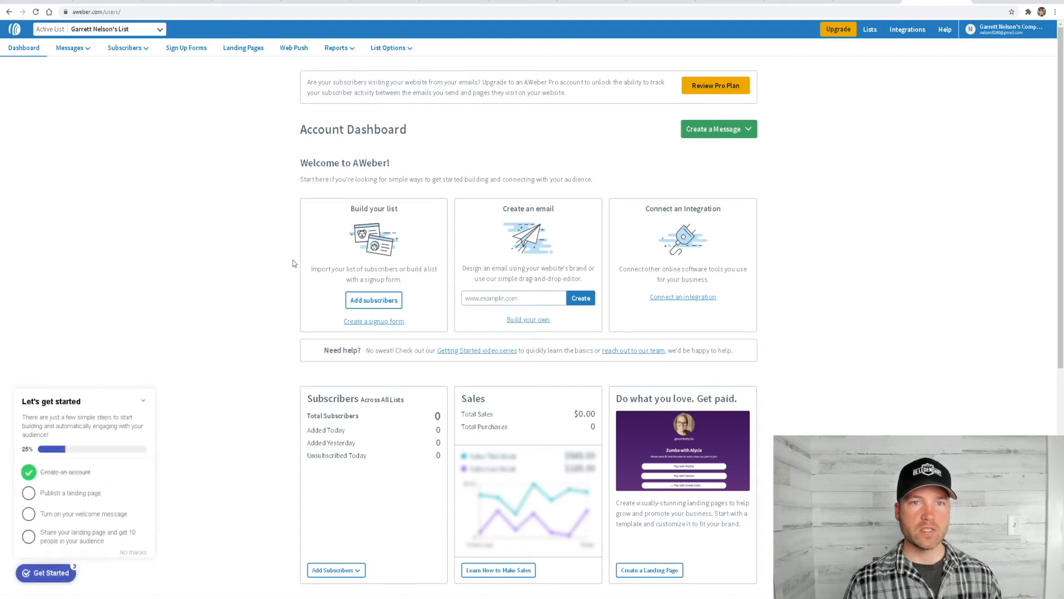
{"action": "left_click", "coordinate": [394, 49]}
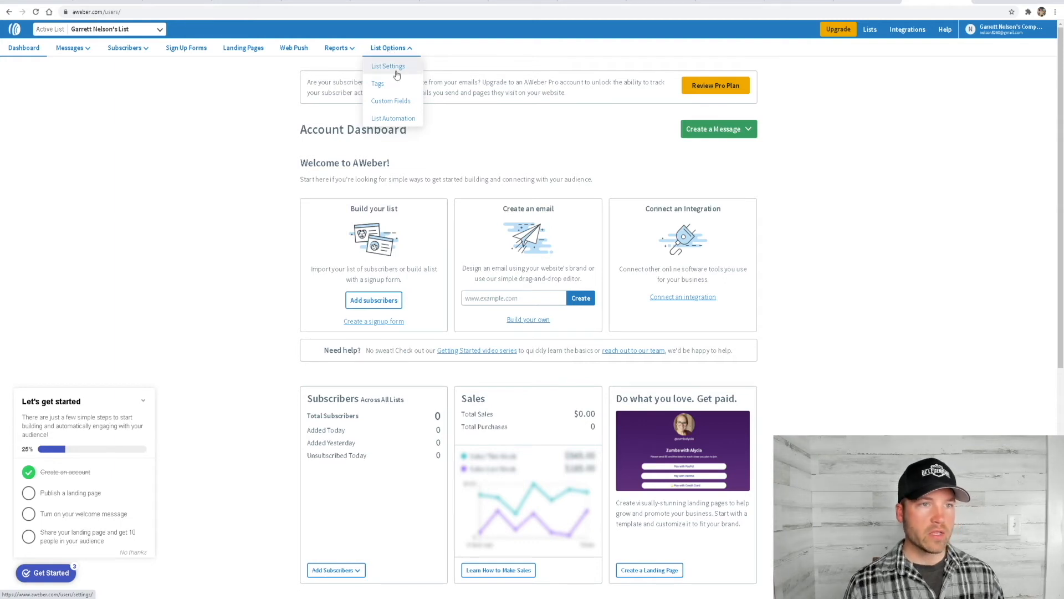
{"action": "left_click", "coordinate": [397, 66]}
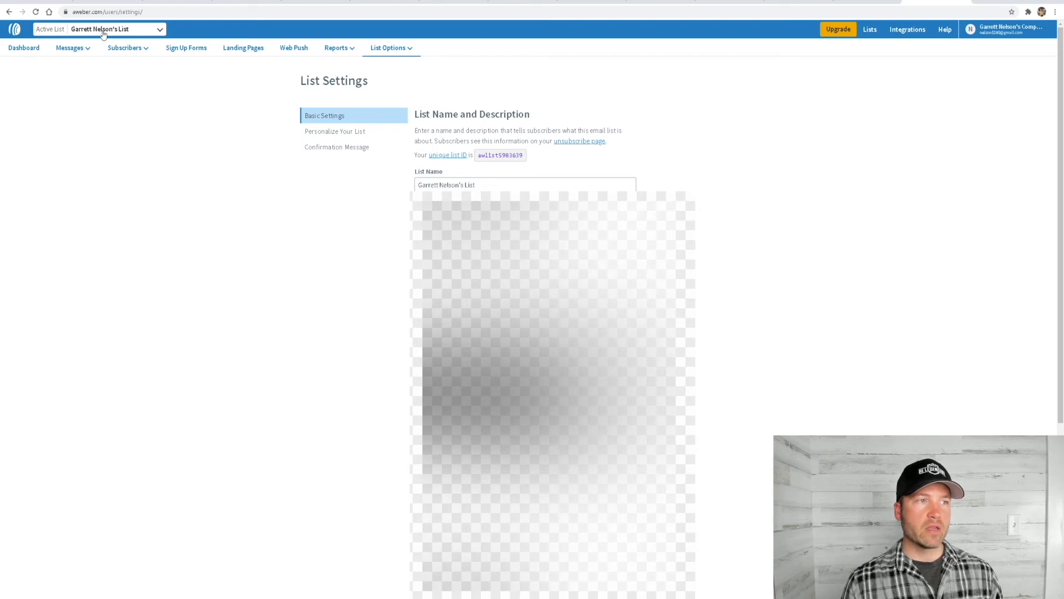
Check the available lists, then rename the current list to the mentoring brand's name followed by "Email List"
{"action": "left_click", "coordinate": [160, 30]}
{"action": "left_click", "coordinate": [161, 30]}
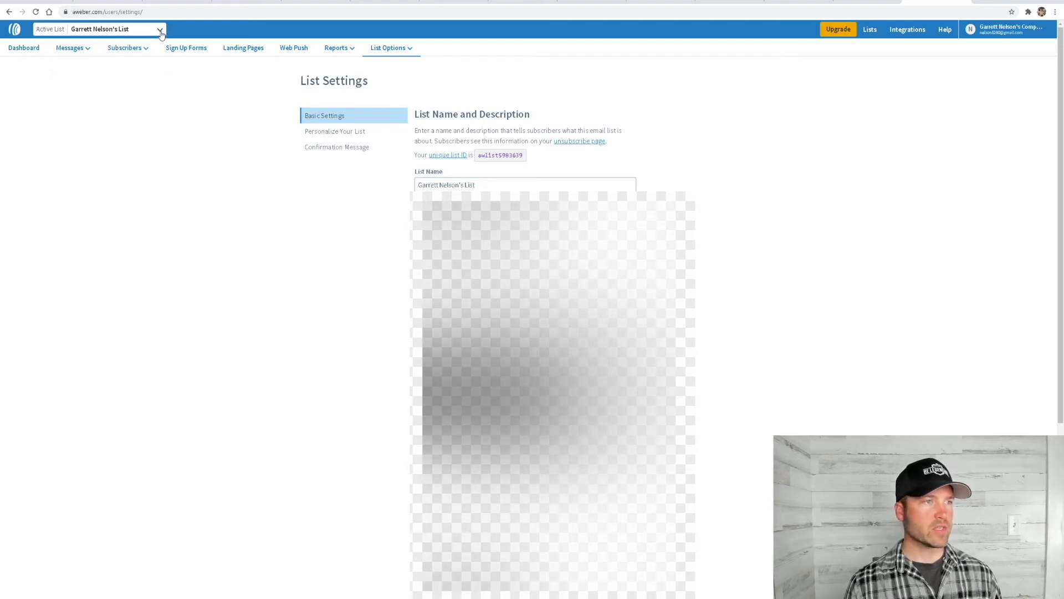
{"action": "left_click", "coordinate": [160, 31]}
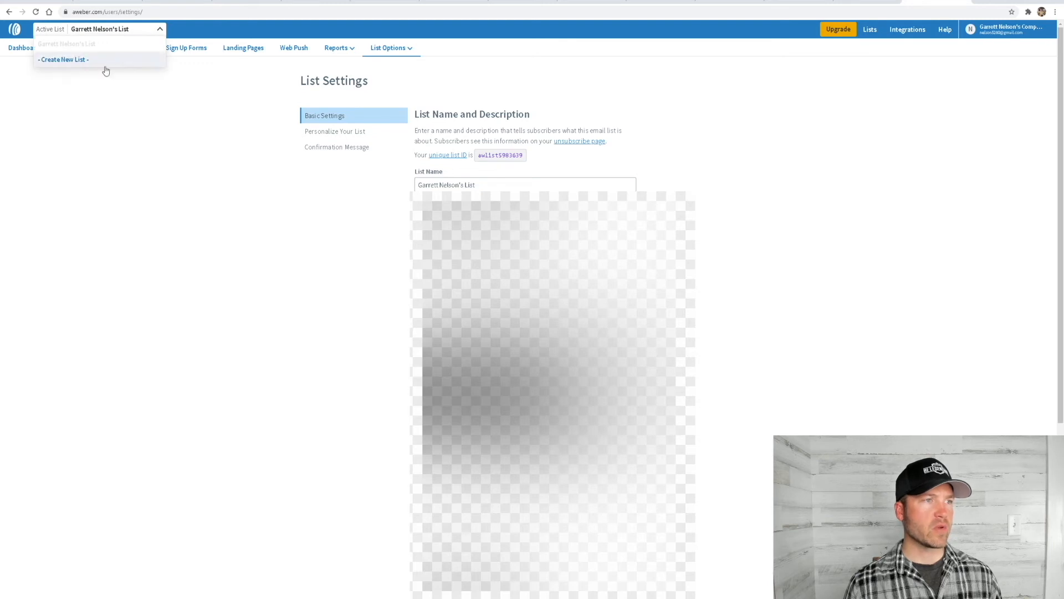
{"action": "left_click", "coordinate": [161, 30]}
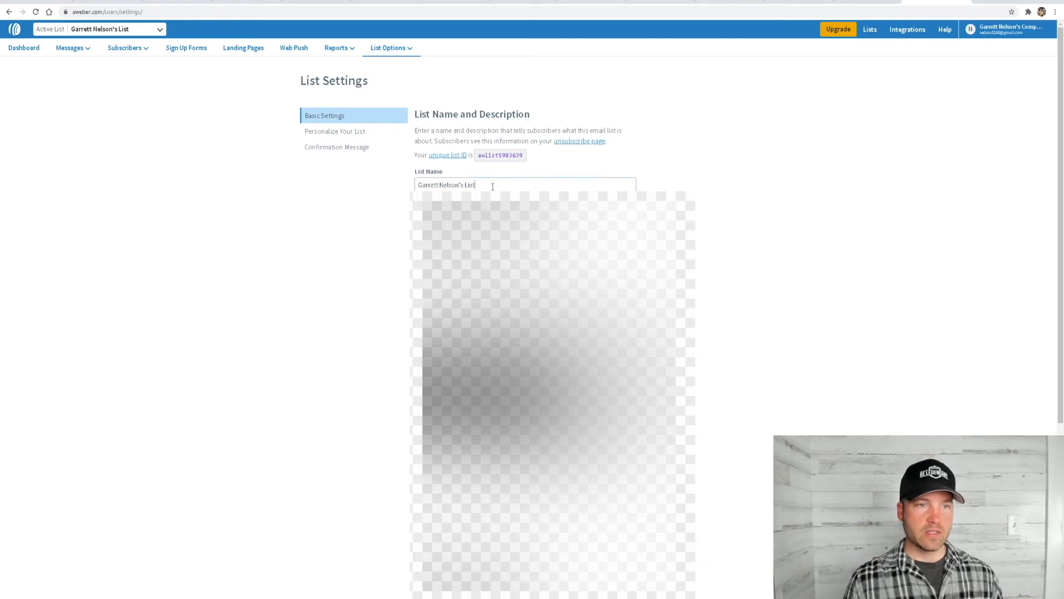
{"action": "key", "text": "ctrl+a"}
{"action": "type", "text": "Garrett Mentors"}
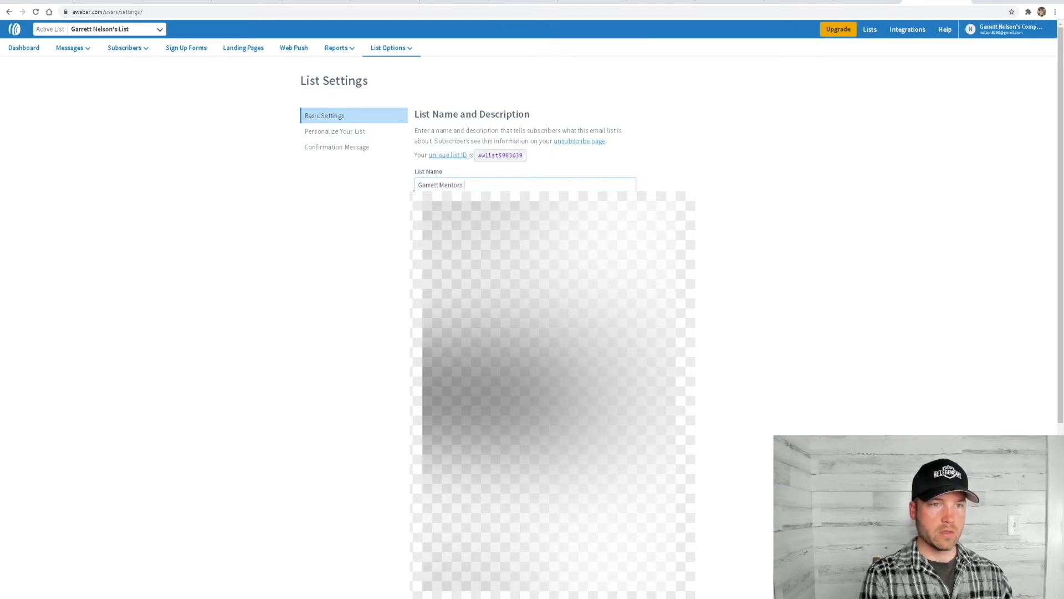
{"action": "type", "text": " Email List"}
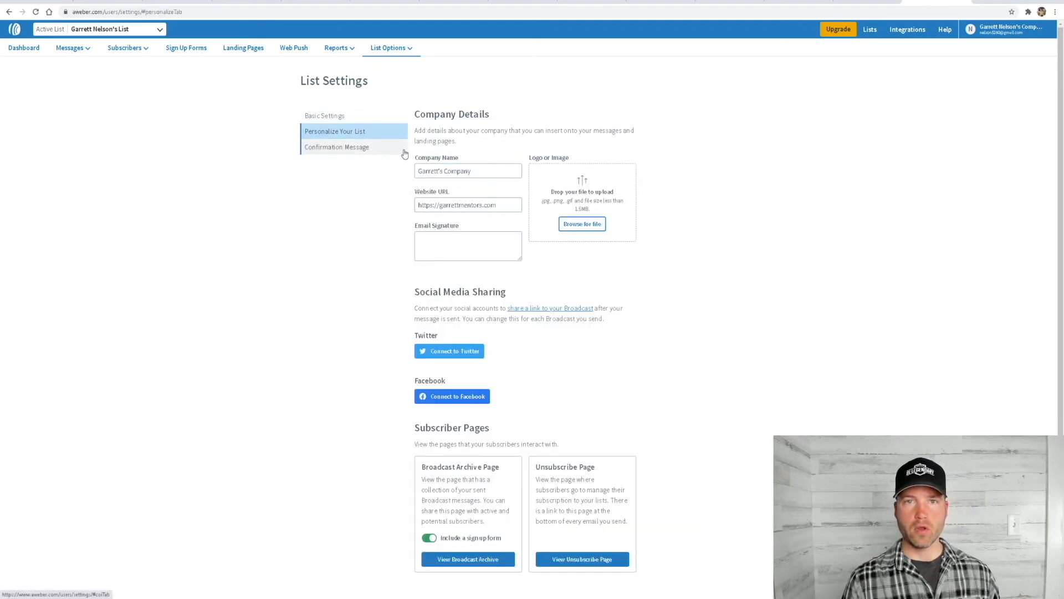
In the list's confirmation message settings, turn off sending a confirmation for AWeber Sign Up Forms and accept the opt-in warning
{"action": "left_click", "coordinate": [339, 149]}
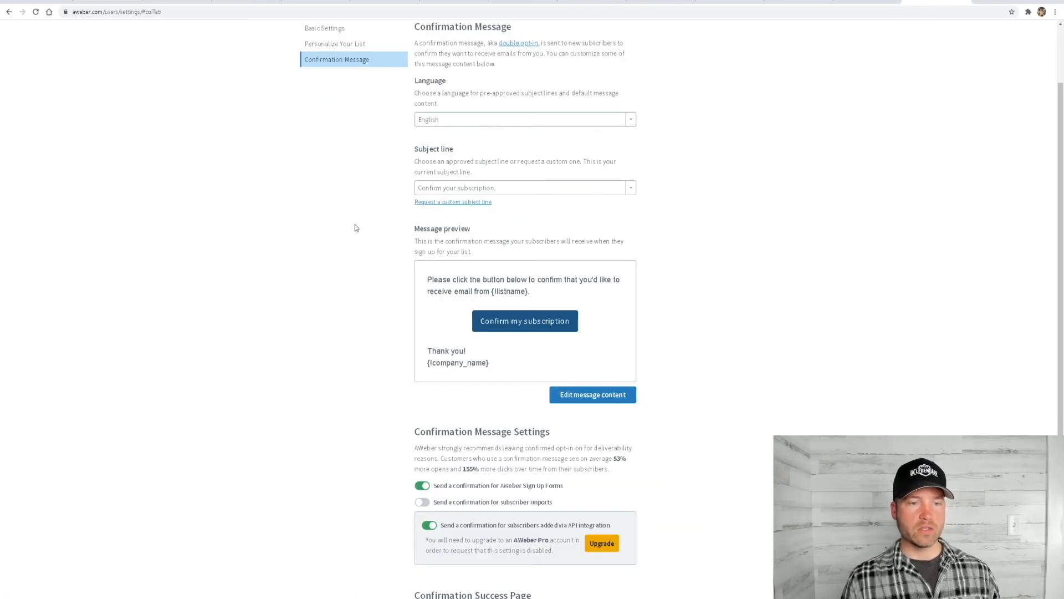
{"action": "scroll", "coordinate": [383, 299], "scroll_direction": "down", "scroll_amount": 3}
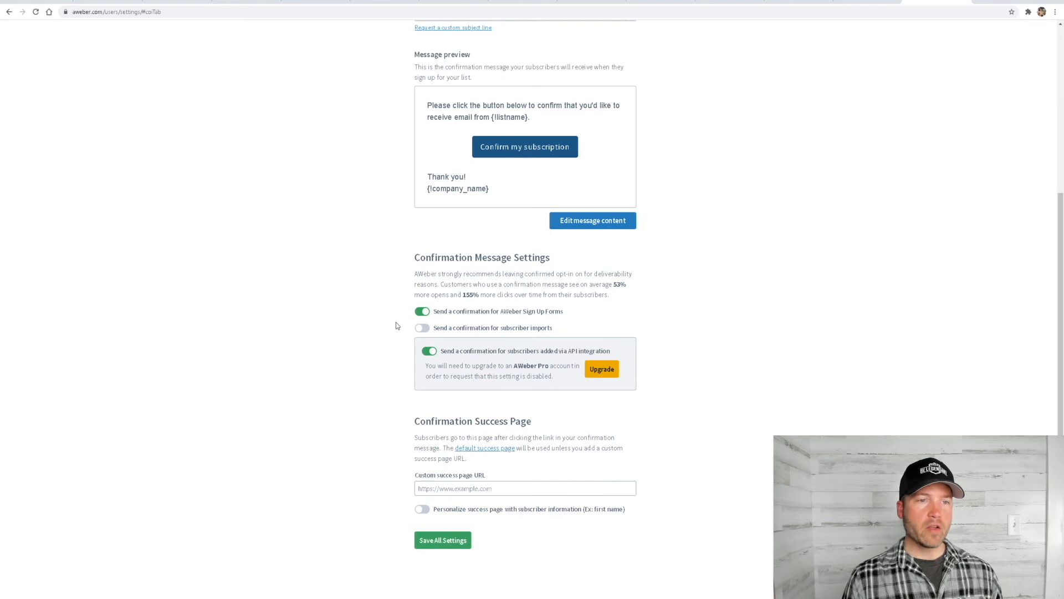
{"action": "scroll", "coordinate": [394, 310], "scroll_direction": "up", "scroll_amount": 4}
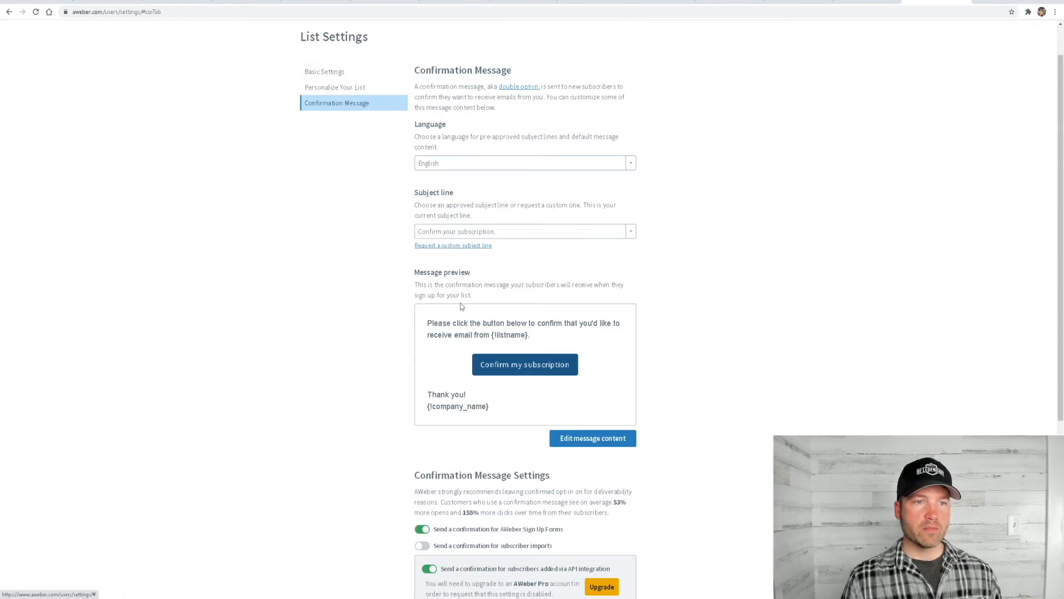
{"action": "scroll", "coordinate": [444, 300], "scroll_direction": "down", "scroll_amount": 5}
{"action": "left_click", "coordinate": [422, 260]}
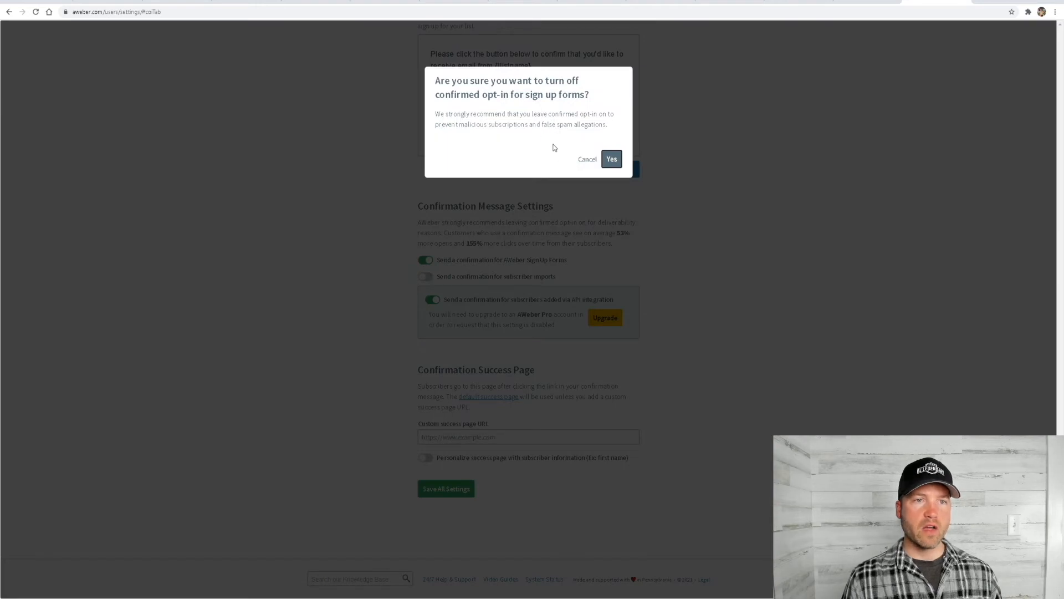
{"action": "left_click", "coordinate": [611, 160]}
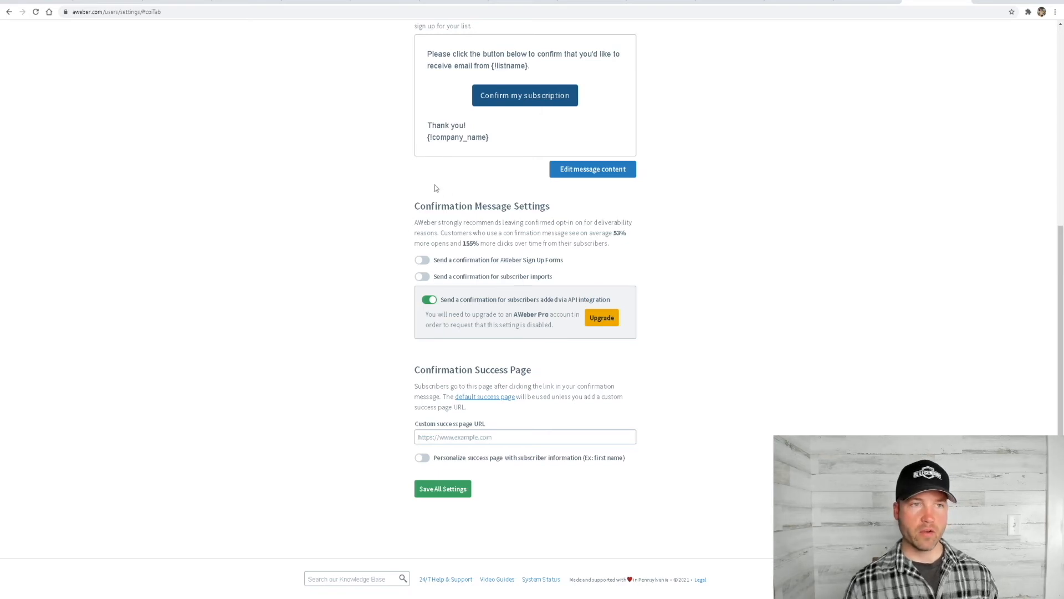
Go to the sign up forms and start creating a new sign up form for the list
{"action": "scroll", "coordinate": [383, 192], "scroll_direction": "up", "scroll_amount": 5}
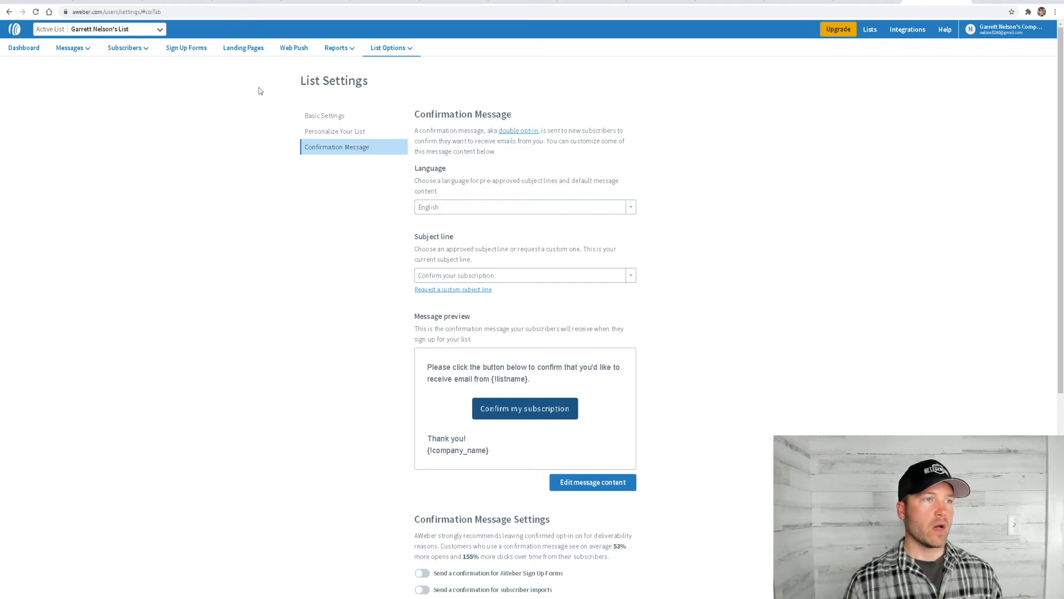
{"action": "mouse_move", "coordinate": [139, 58]}
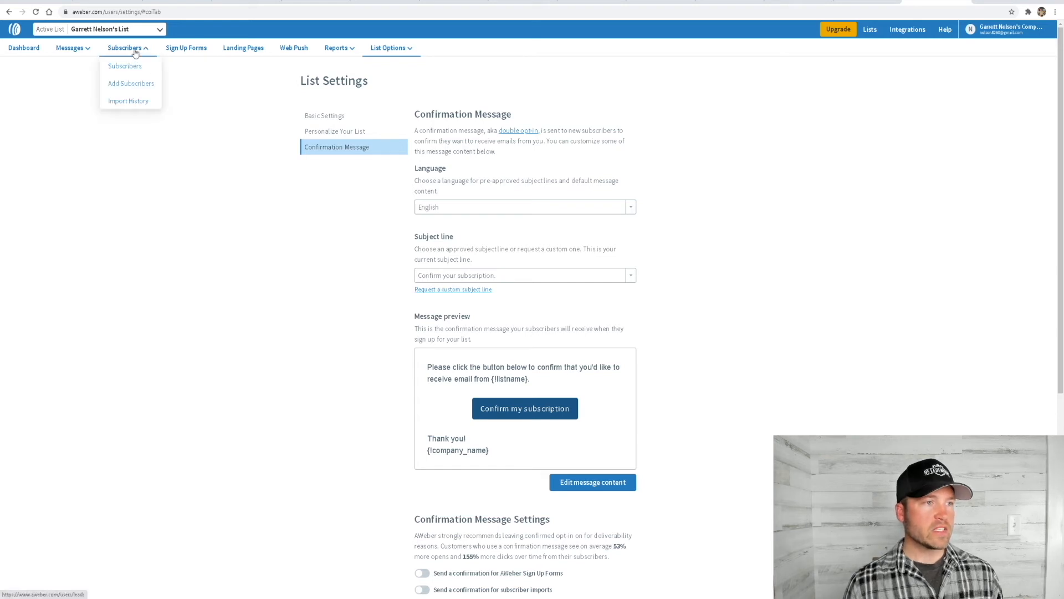
{"action": "left_click", "coordinate": [189, 56]}
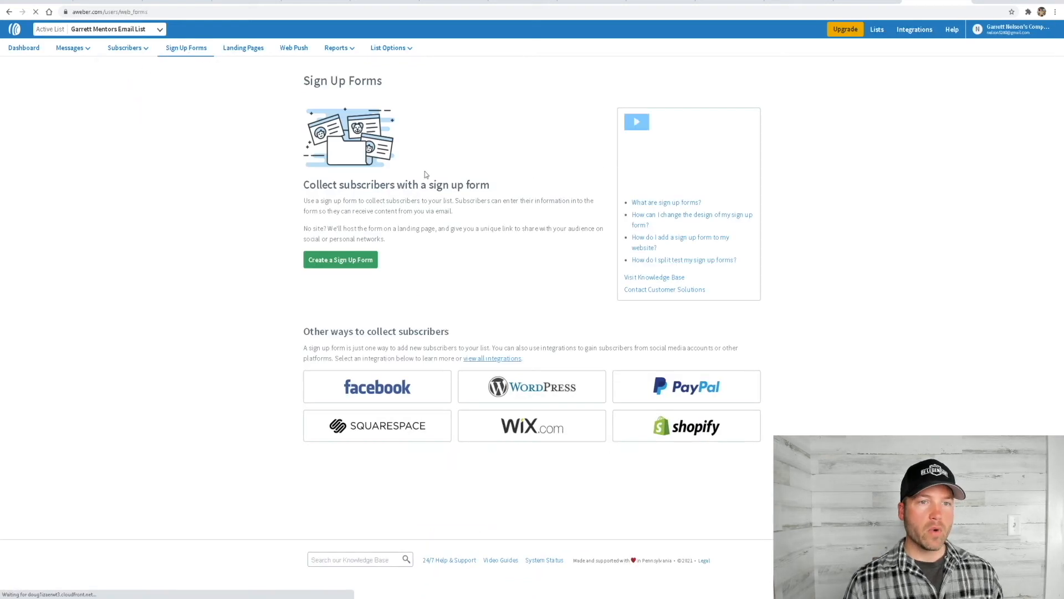
{"action": "left_click", "coordinate": [365, 261]}
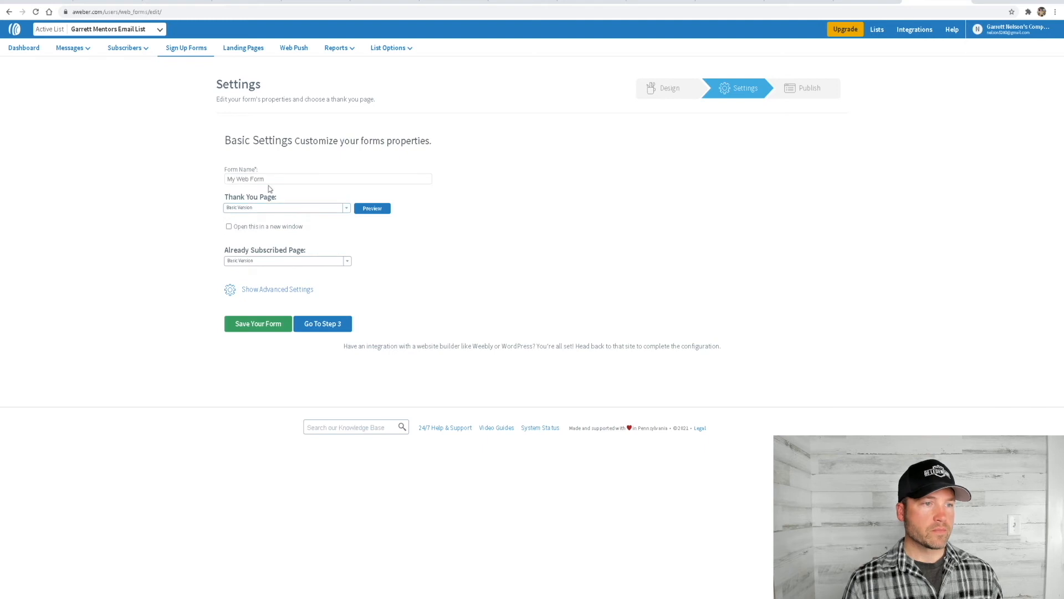
In the sign up form's basic settings, rename the form to "Form Example"
{"action": "left_click", "coordinate": [277, 180]}
{"action": "left_click_drag", "start_coordinate": [276, 180], "coordinate": [203, 181]}
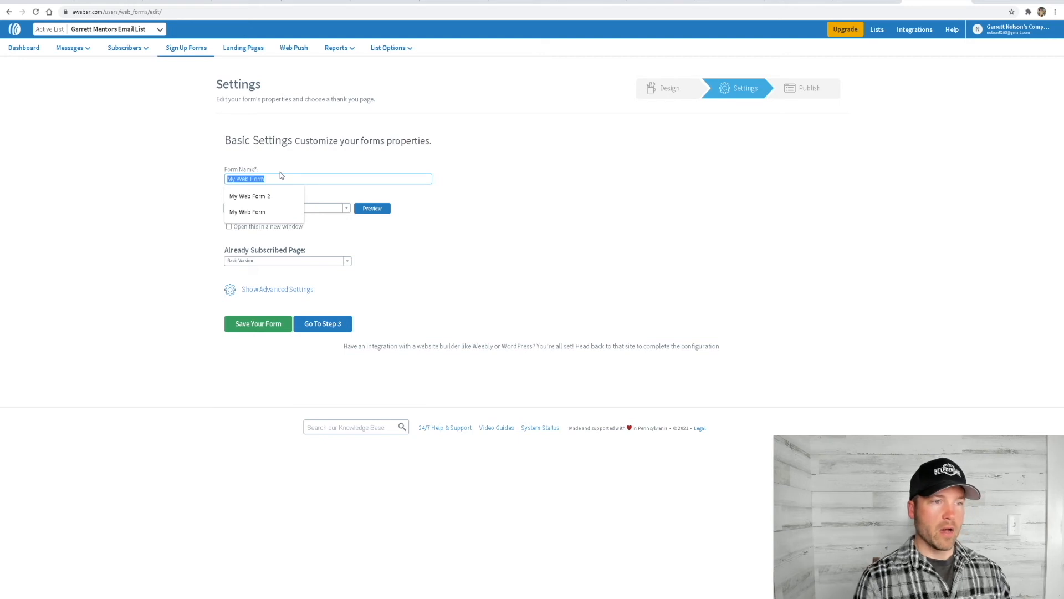
{"action": "type", "text": "Form Example"}
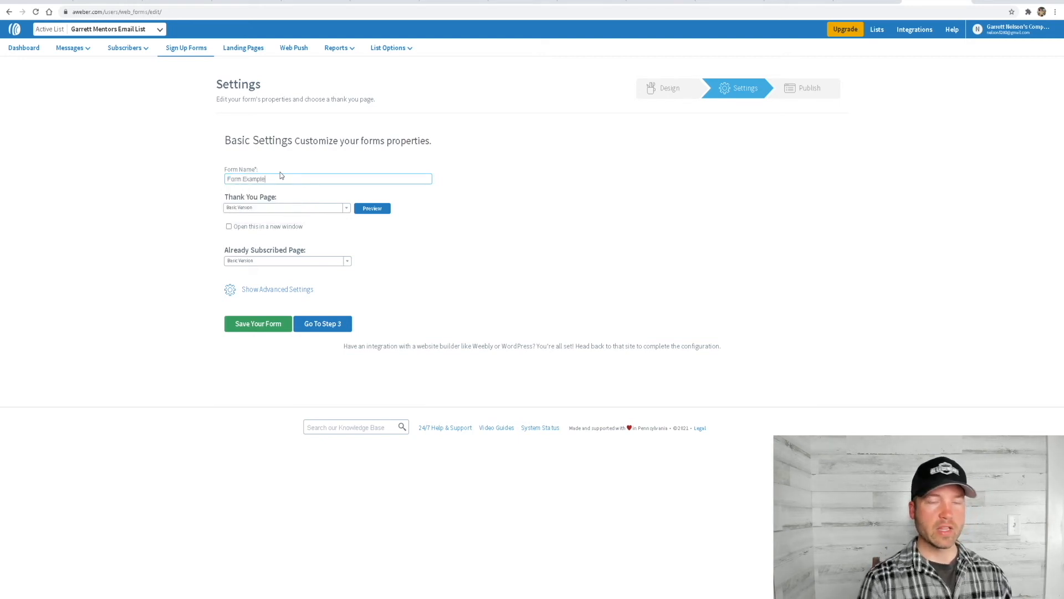
{"action": "left_click", "coordinate": [383, 240]}
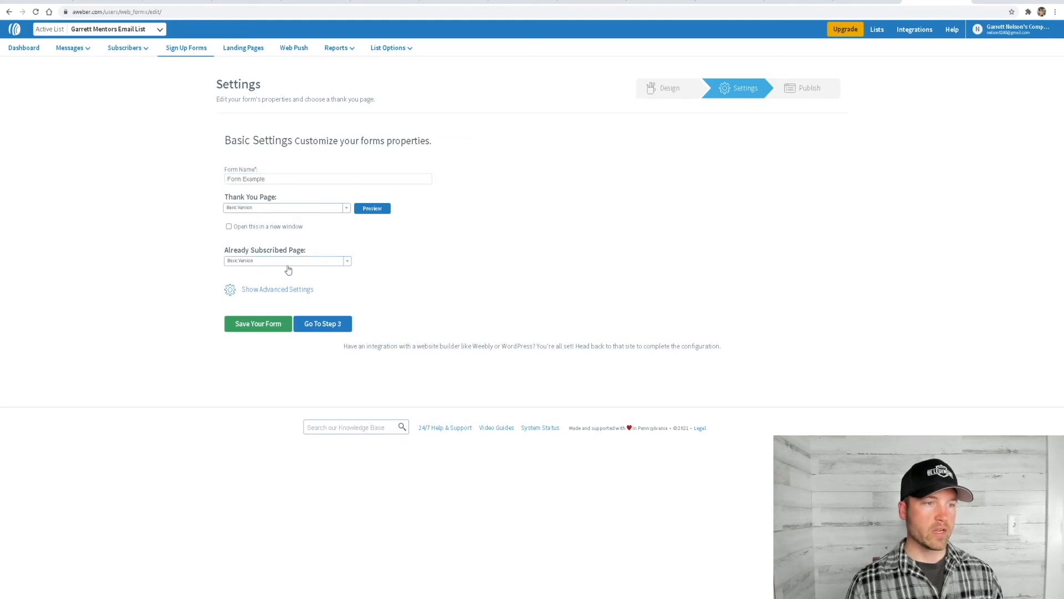
Set both the form's Thank You Page and its Already Subscribed Page to Custom Page
{"action": "left_click", "coordinate": [338, 262]}
{"action": "left_click", "coordinate": [341, 211]}
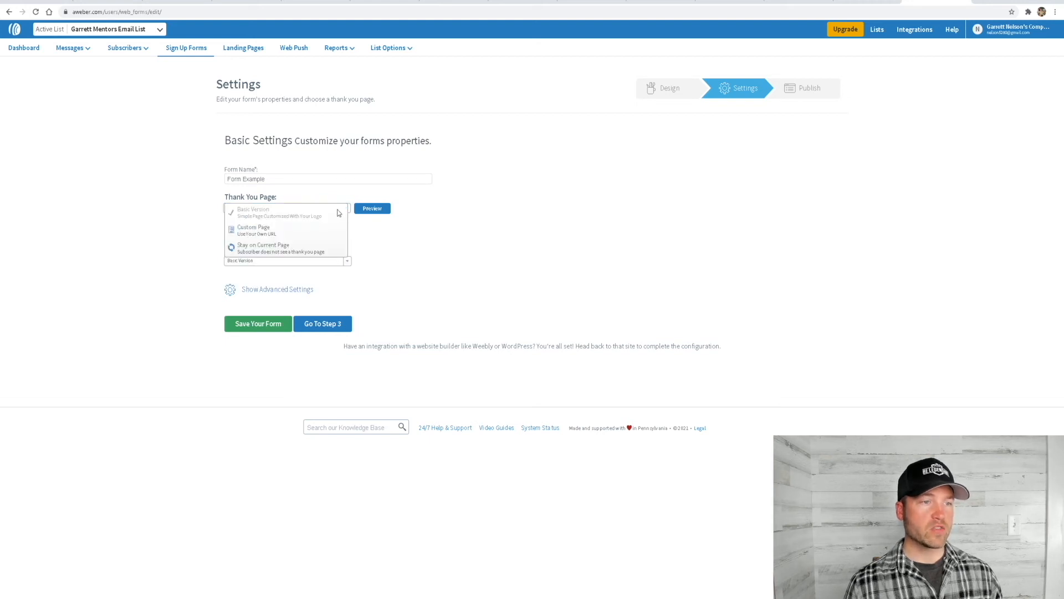
{"action": "left_click", "coordinate": [277, 229]}
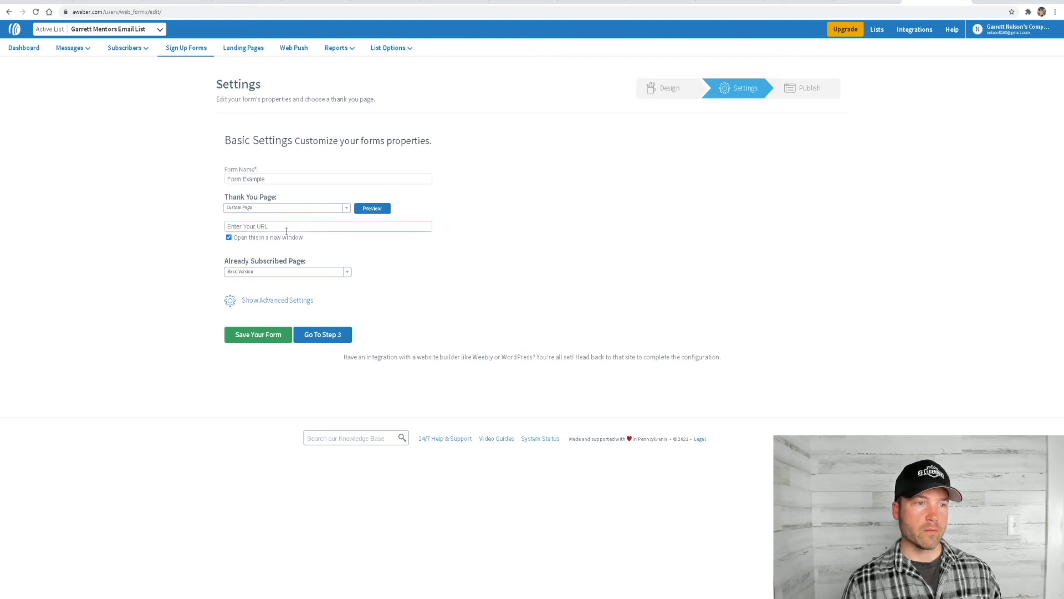
{"action": "left_click", "coordinate": [285, 273]}
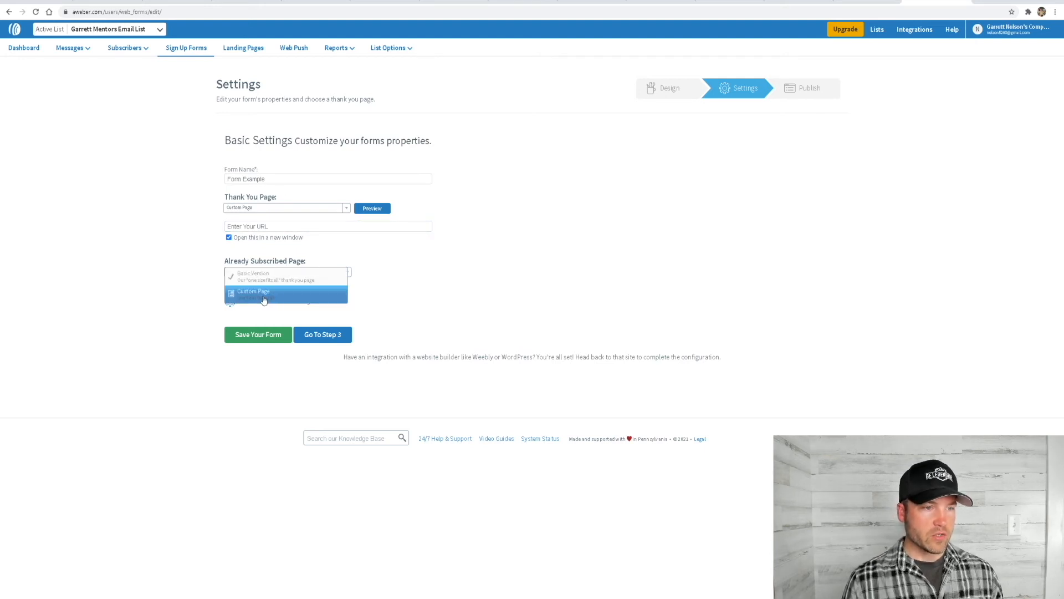
{"action": "left_click", "coordinate": [265, 299]}
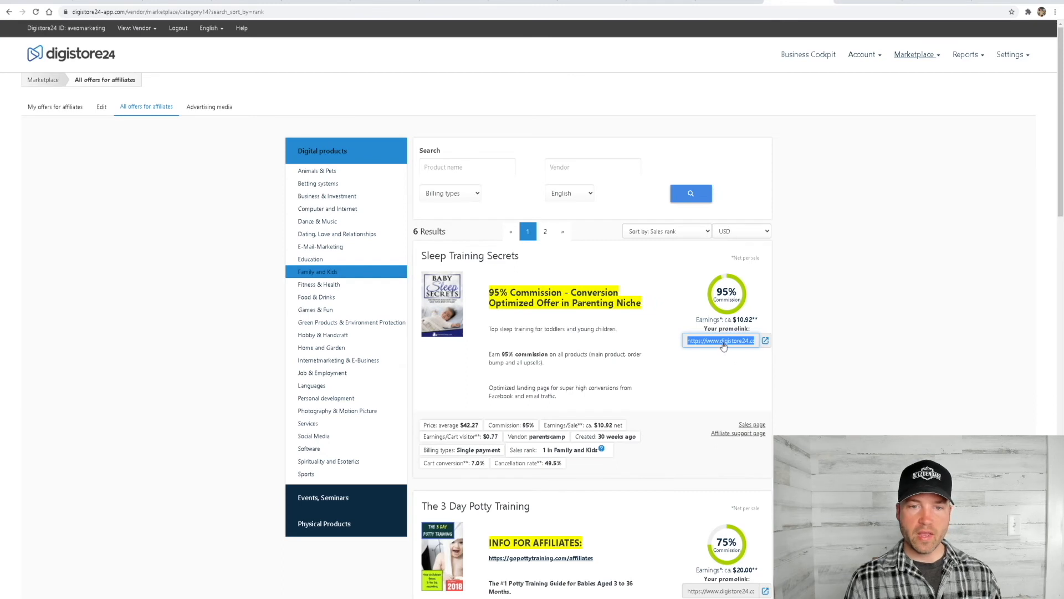
{"action": "right_click", "coordinate": [722, 342]}
{"action": "left_click", "coordinate": [745, 348]}
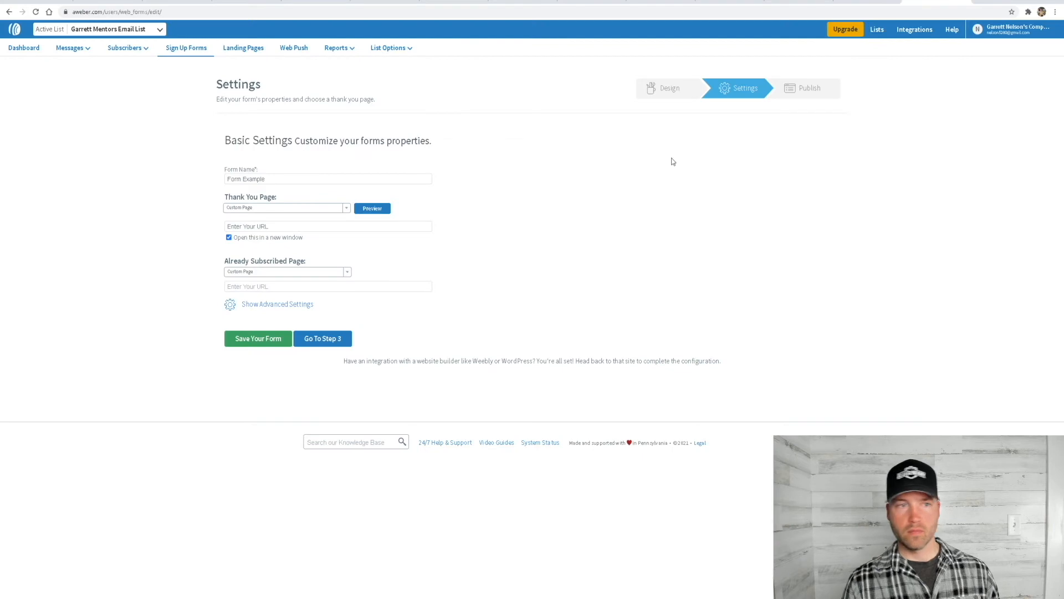
{"action": "left_click", "coordinate": [277, 226]}
{"action": "type", "text": "https://"}
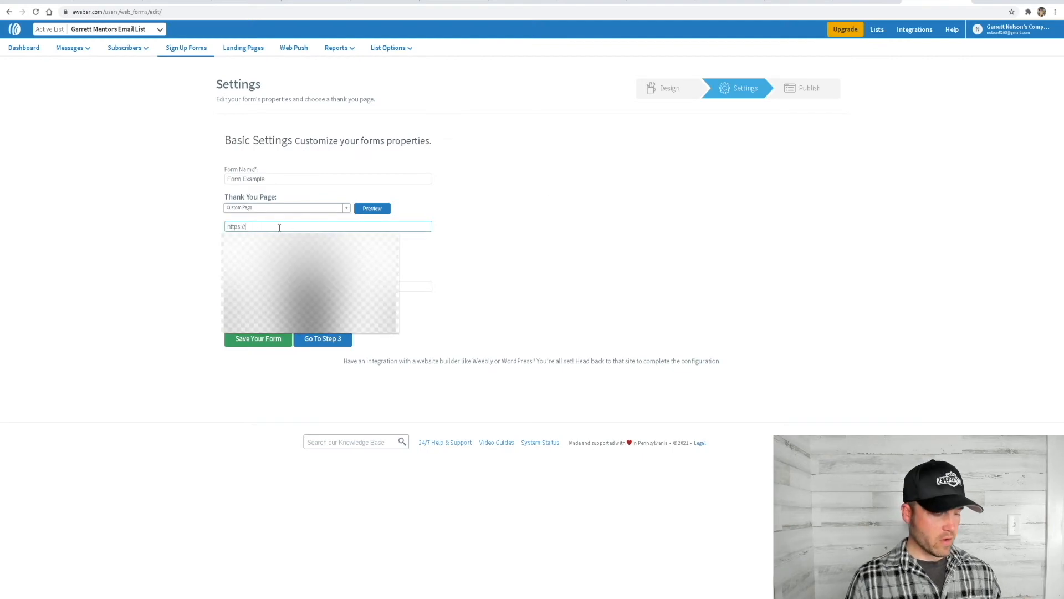
{"action": "key", "text": "ctrl+v"}
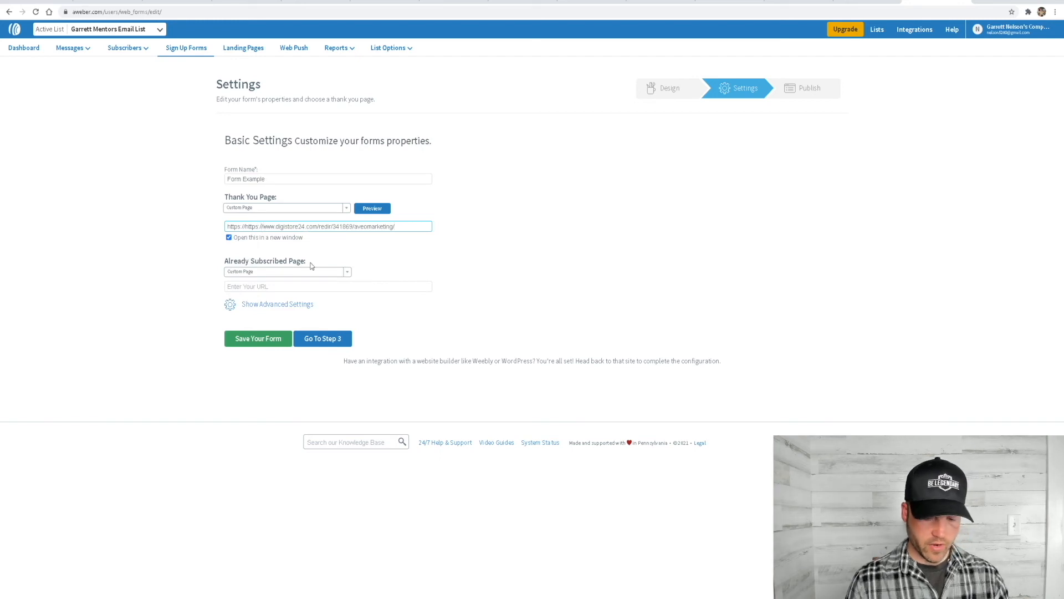
{"action": "key", "text": "Home"}
{"action": "key", "text": "Delete"}
{"action": "key", "text": "Delete"}
{"action": "key", "text": "Delete"}
{"action": "key", "text": "Delete"}
{"action": "key", "text": "Delete"}
{"action": "key", "text": "Delete"}
{"action": "key", "text": "Delete"}
{"action": "key", "text": "Delete"}
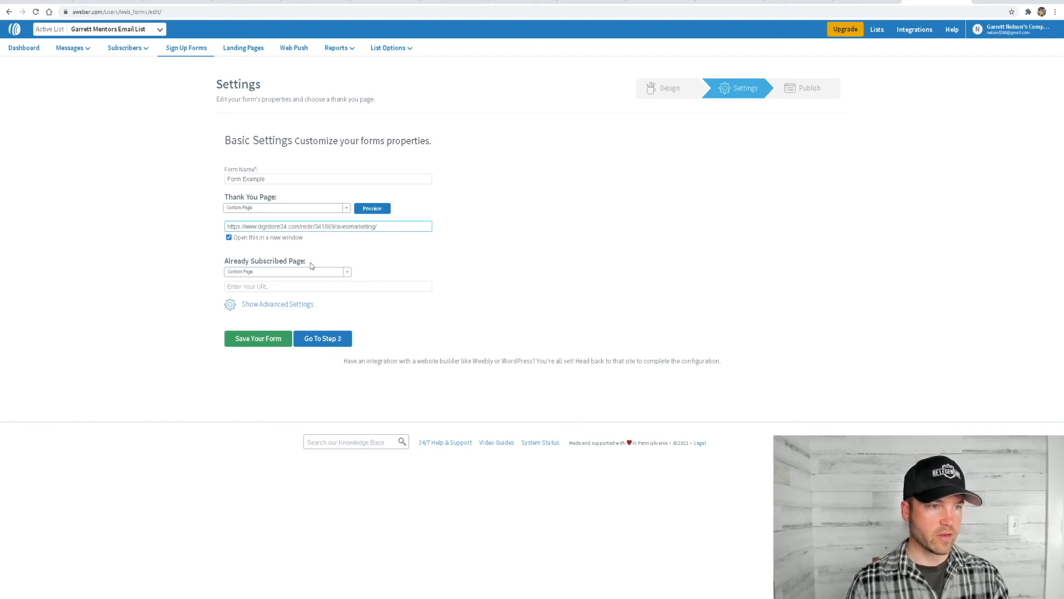
{"action": "left_click", "coordinate": [448, 259]}
Copy the Thank You Page URL into the Already Subscribed Page's URL as well
{"action": "left_click_drag", "start_coordinate": [389, 226], "coordinate": [220, 243]}
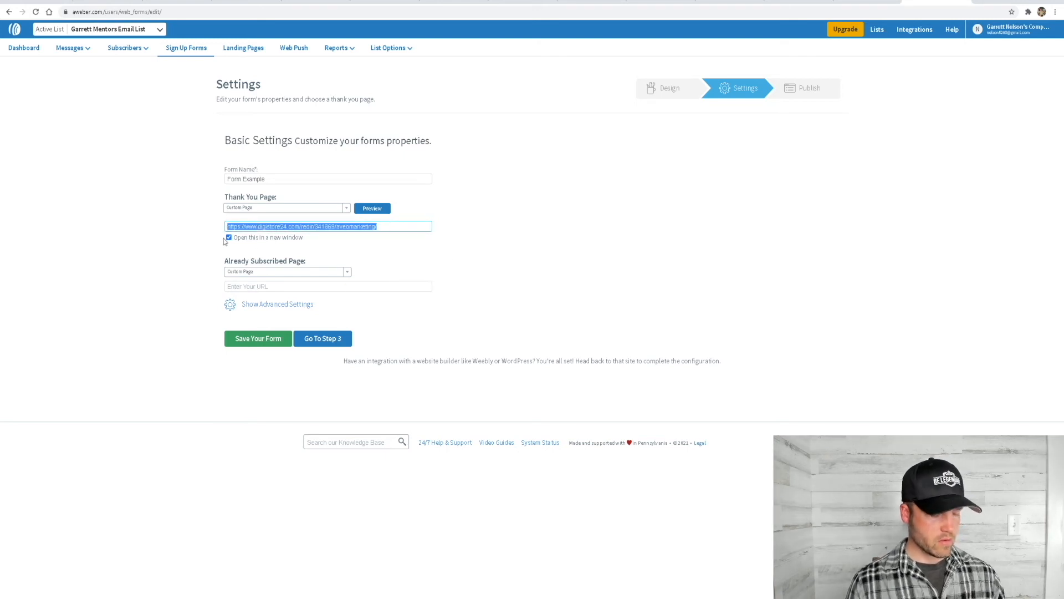
{"action": "left_click", "coordinate": [474, 265]}
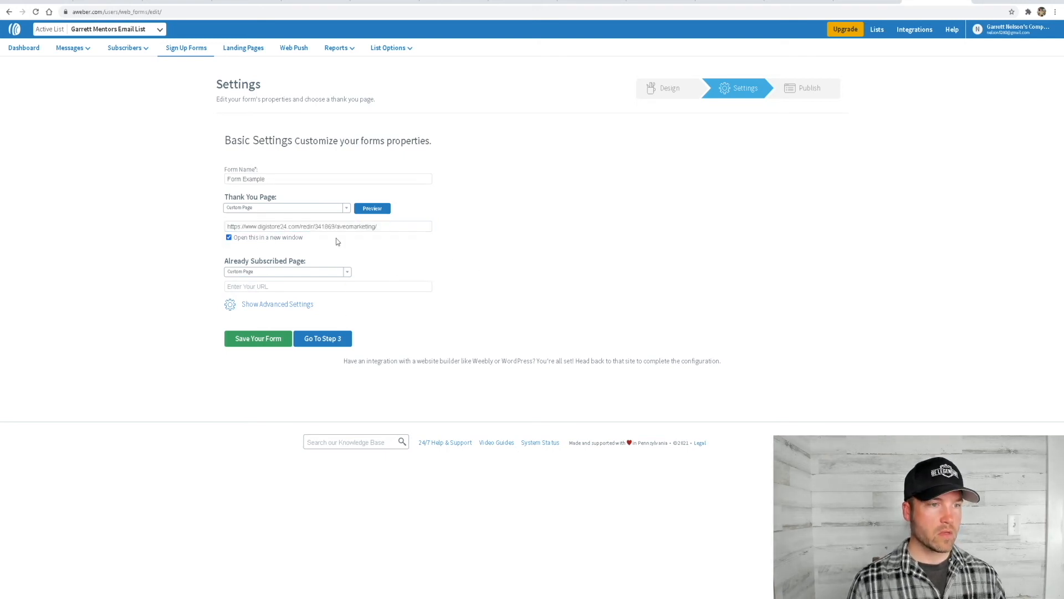
{"action": "left_click", "coordinate": [293, 286]}
{"action": "type", "text": "https://"}
{"action": "left_click_drag", "start_coordinate": [274, 284], "coordinate": [211, 295]}
{"action": "key", "text": "BackSpace"}
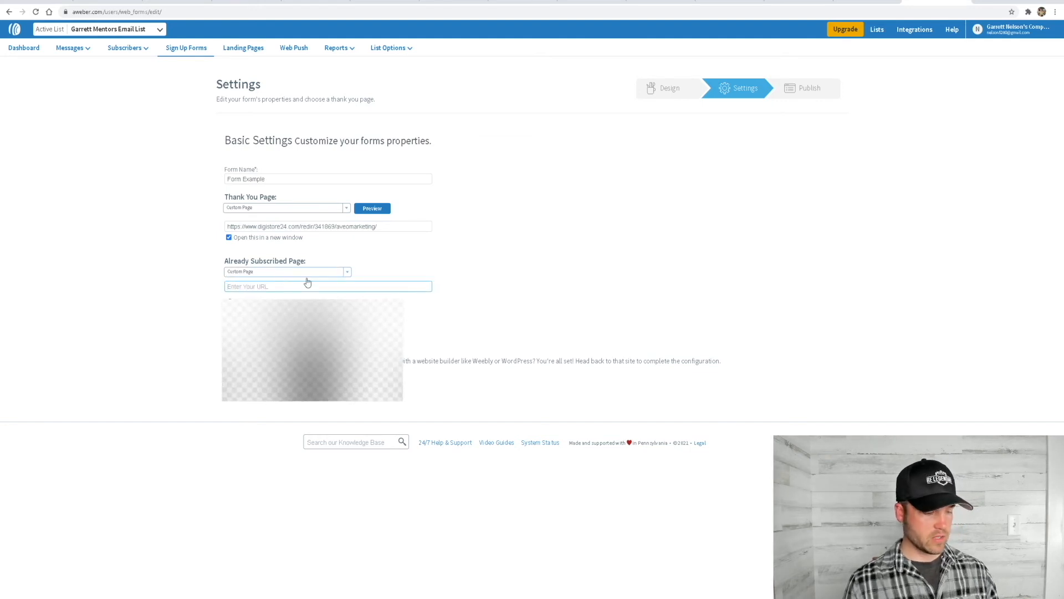
{"action": "key", "text": "ctrl+v"}
{"action": "left_click", "coordinate": [470, 252]}
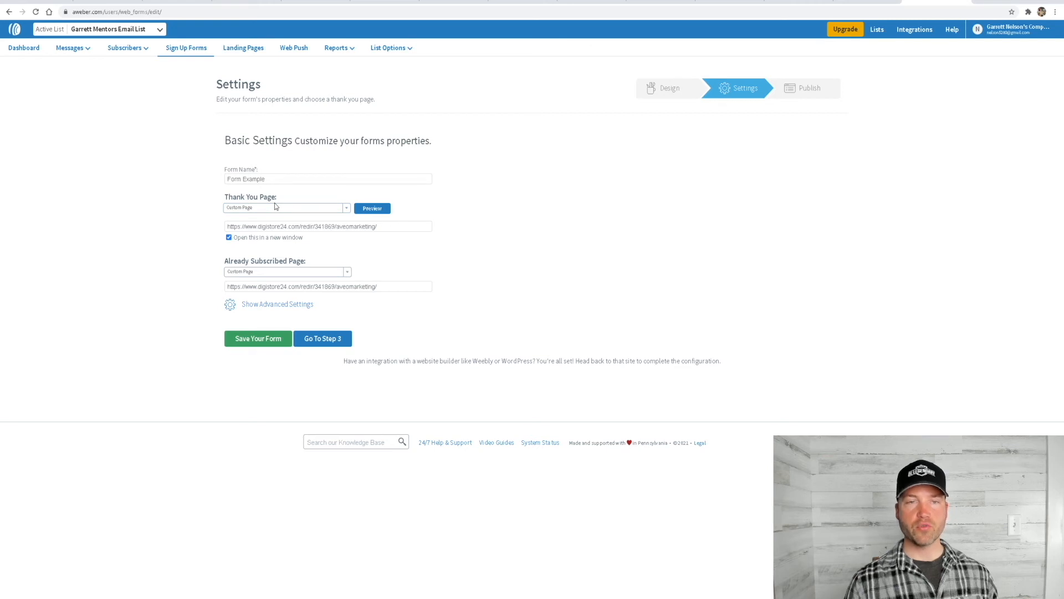
Look at the Optin step of the Example funnel in ClickFunnels, return to AWeber and review the Thank You Page URL
{"action": "left_click", "coordinate": [377, 225]}
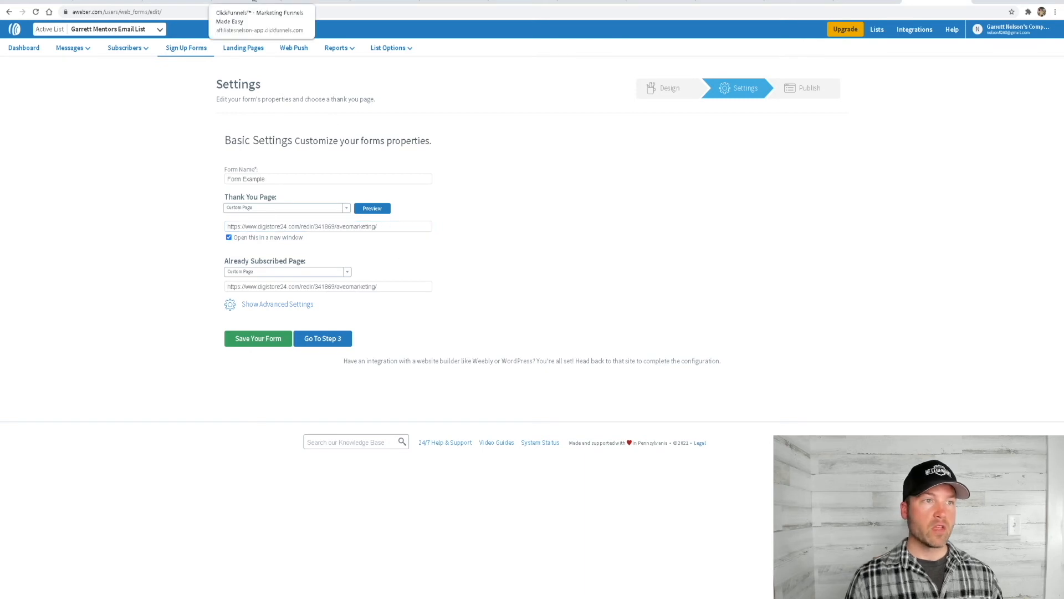
{"action": "left_click", "coordinate": [251, 2]}
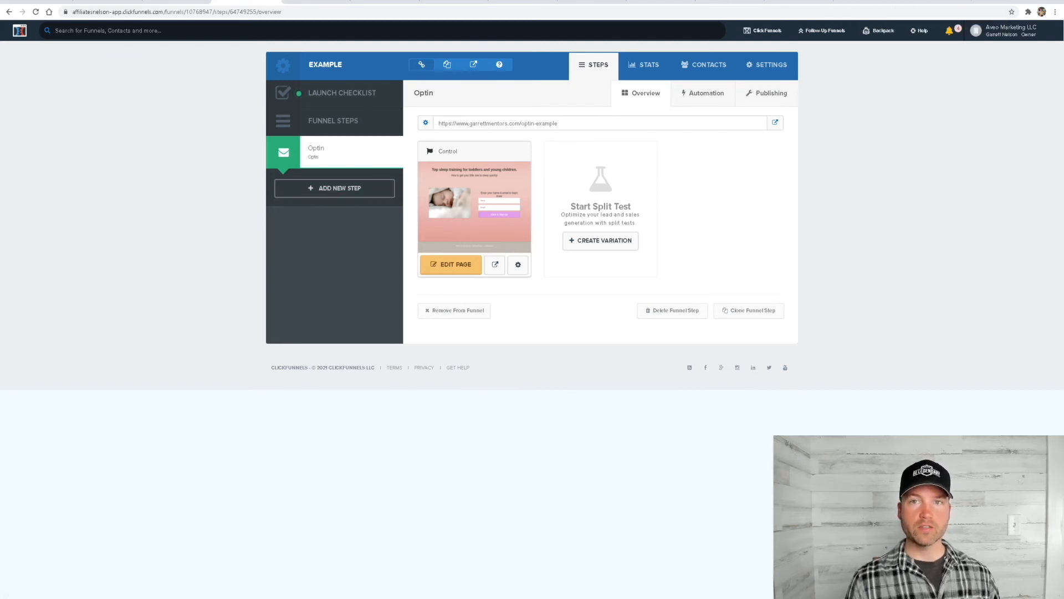
{"action": "left_click", "coordinate": [937, 4]}
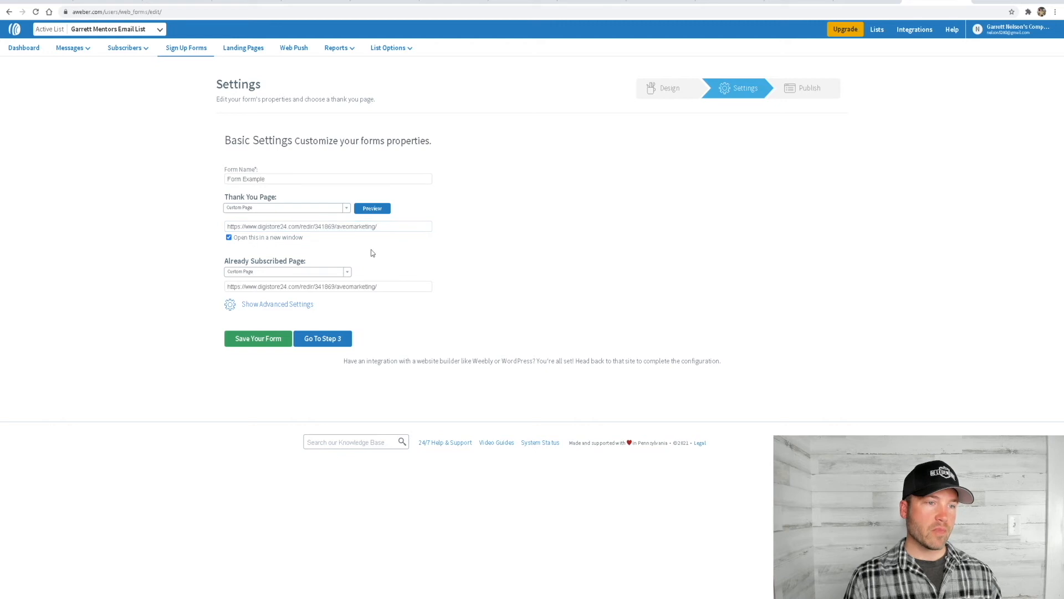
{"action": "left_click_drag", "start_coordinate": [388, 226], "coordinate": [225, 232]}
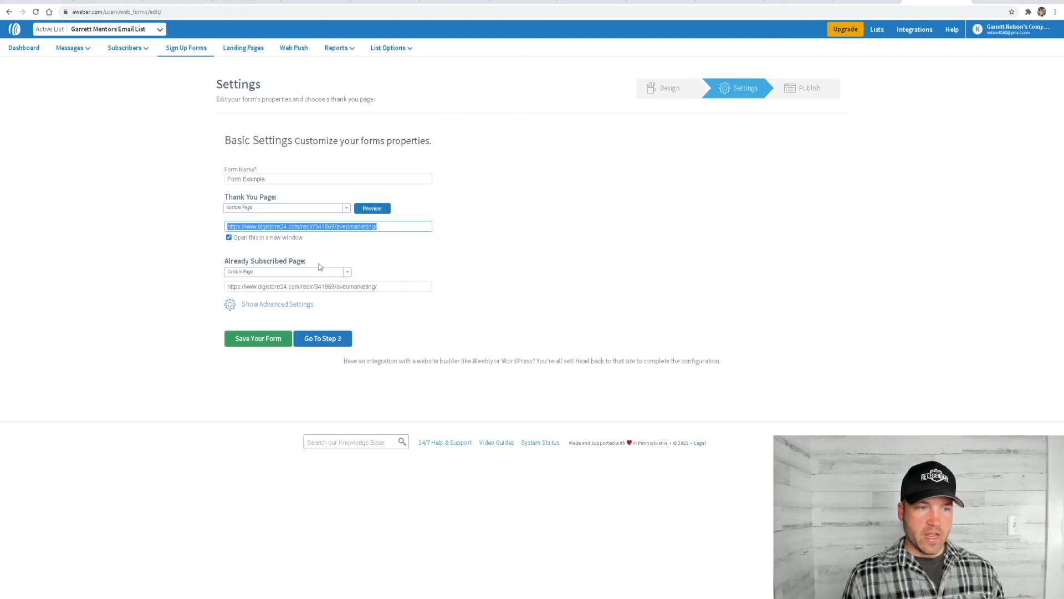
Show the form's advanced settings, check the ad tracking entry and save the form
{"action": "left_click", "coordinate": [277, 304]}
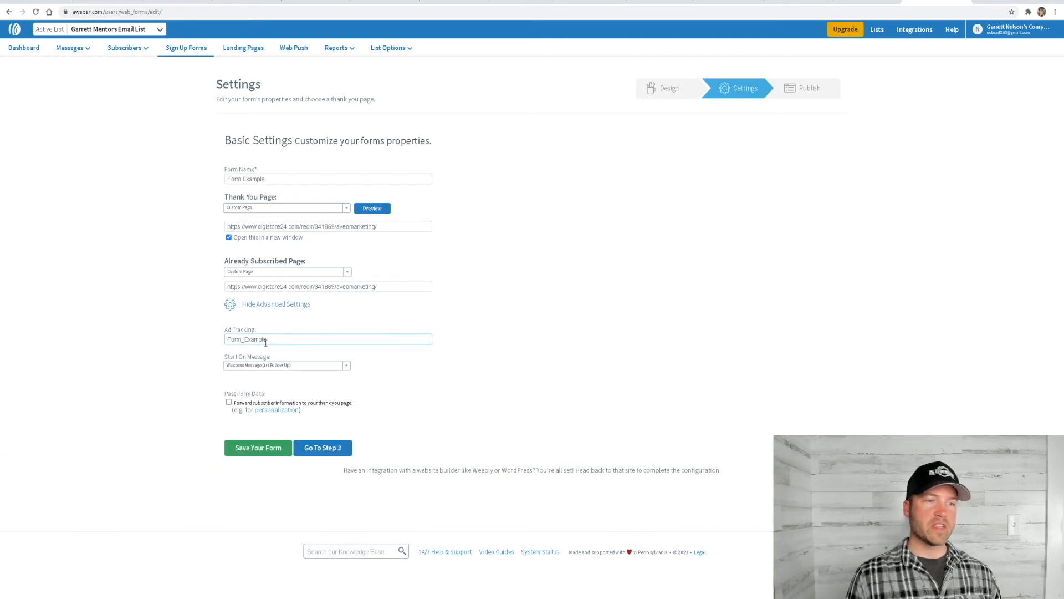
{"action": "left_click", "coordinate": [296, 340]}
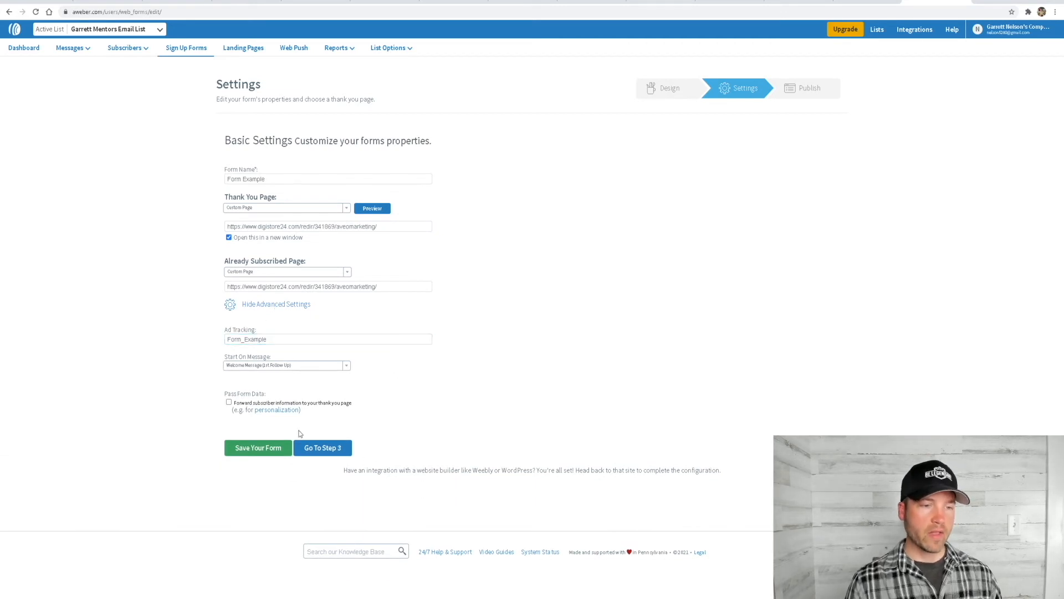
{"action": "left_click", "coordinate": [253, 448]}
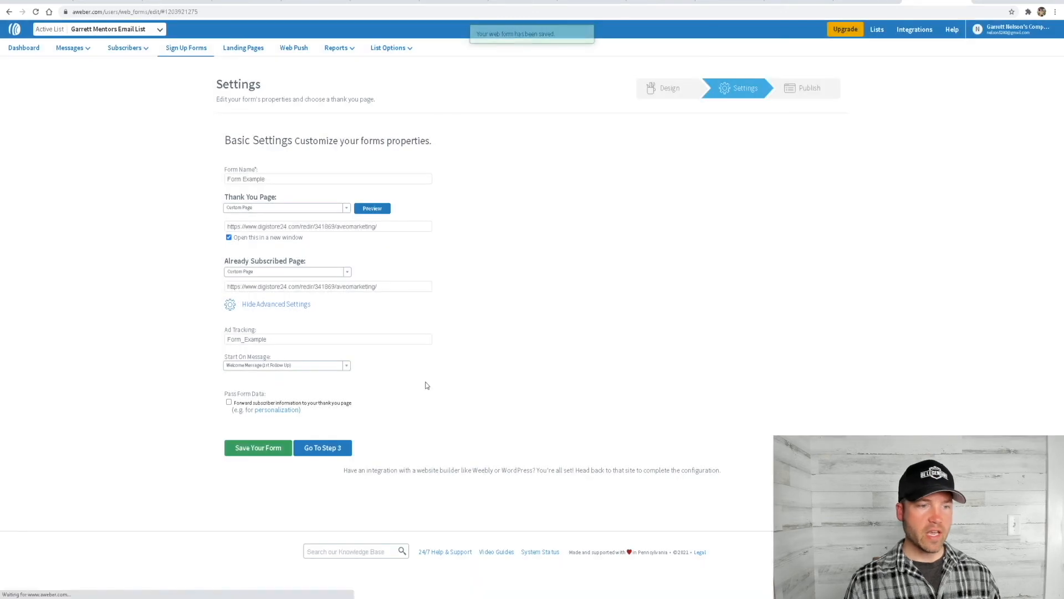
Proceed to publishing the form, choose "I Will Install My Form" and display its Raw HTML Version
{"action": "left_click", "coordinate": [324, 448]}
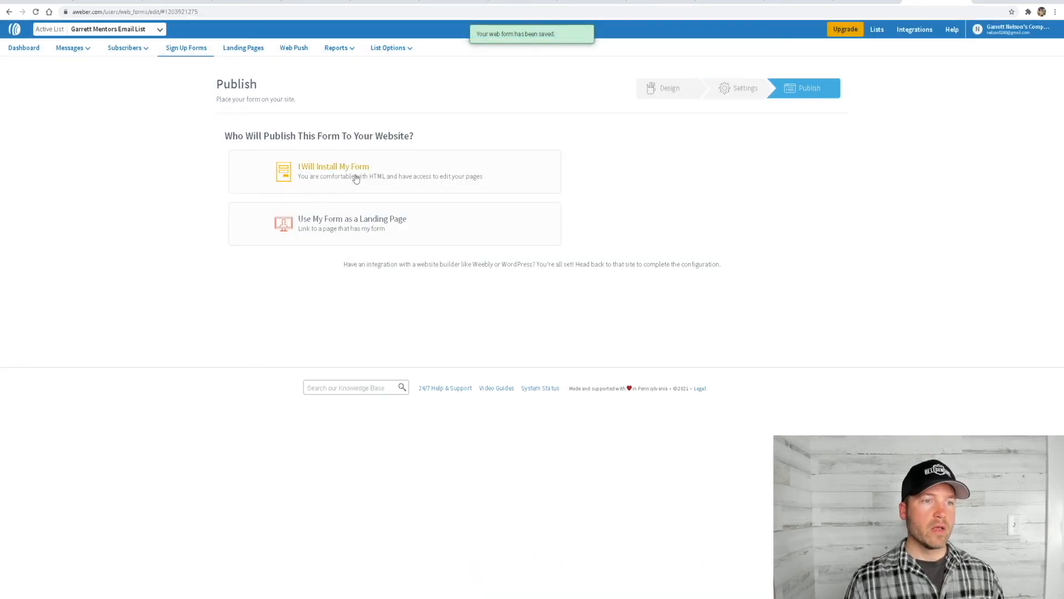
{"action": "left_click", "coordinate": [329, 179]}
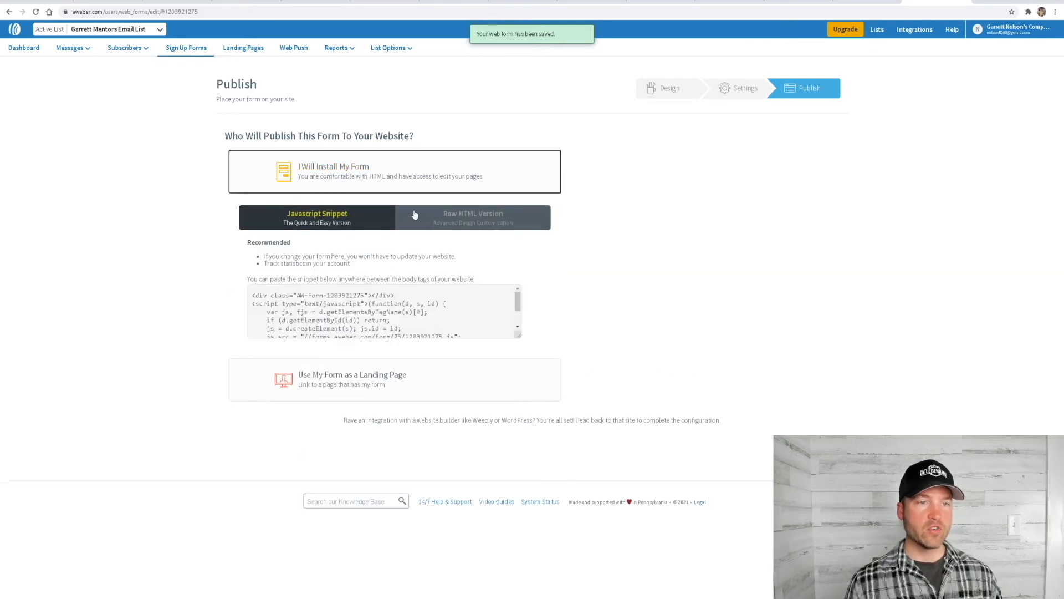
{"action": "left_click", "coordinate": [470, 217]}
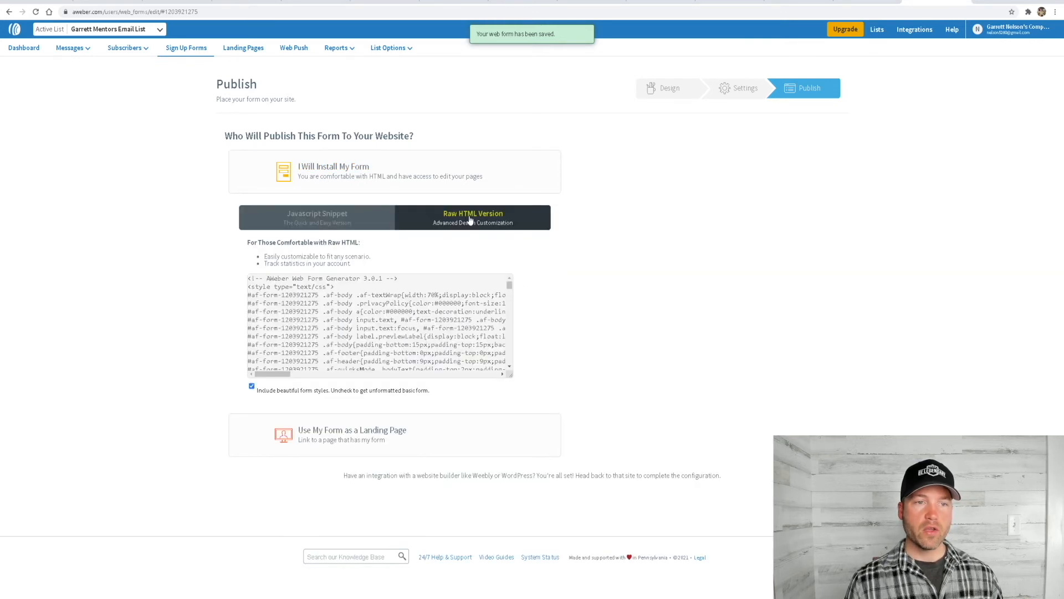
Copy the sign up form's complete raw HTML code
{"action": "left_click", "coordinate": [315, 314]}
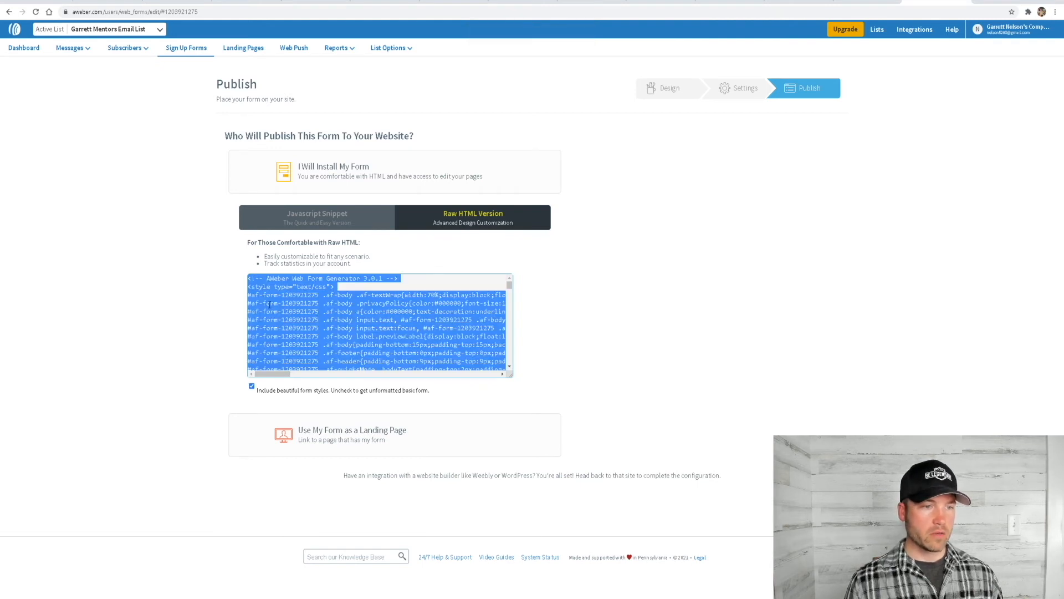
{"action": "right_click", "coordinate": [285, 312]}
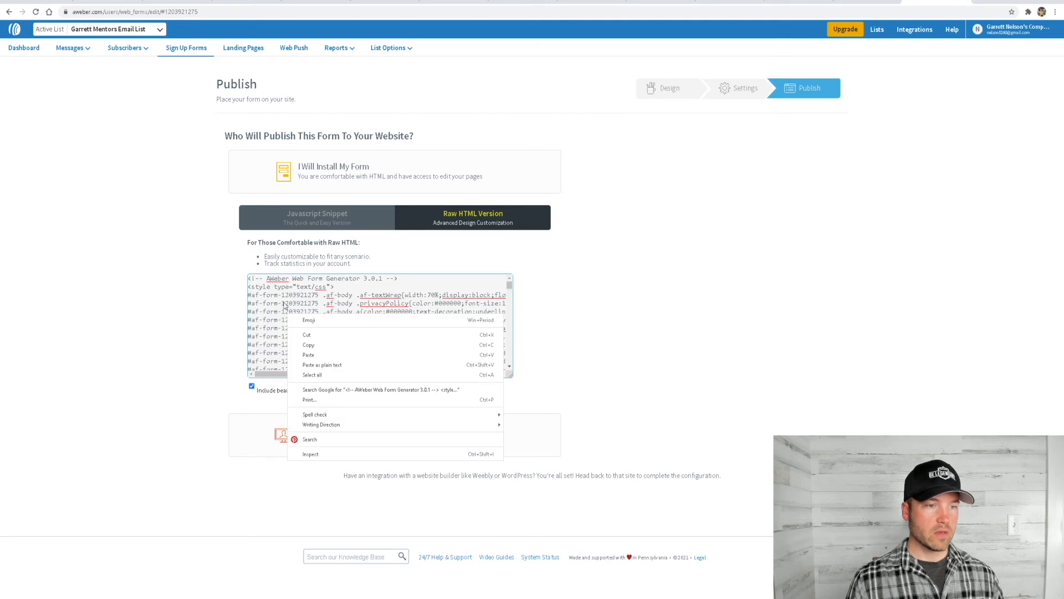
{"action": "left_click", "coordinate": [286, 305]}
{"action": "triple_click", "coordinate": [268, 308]}
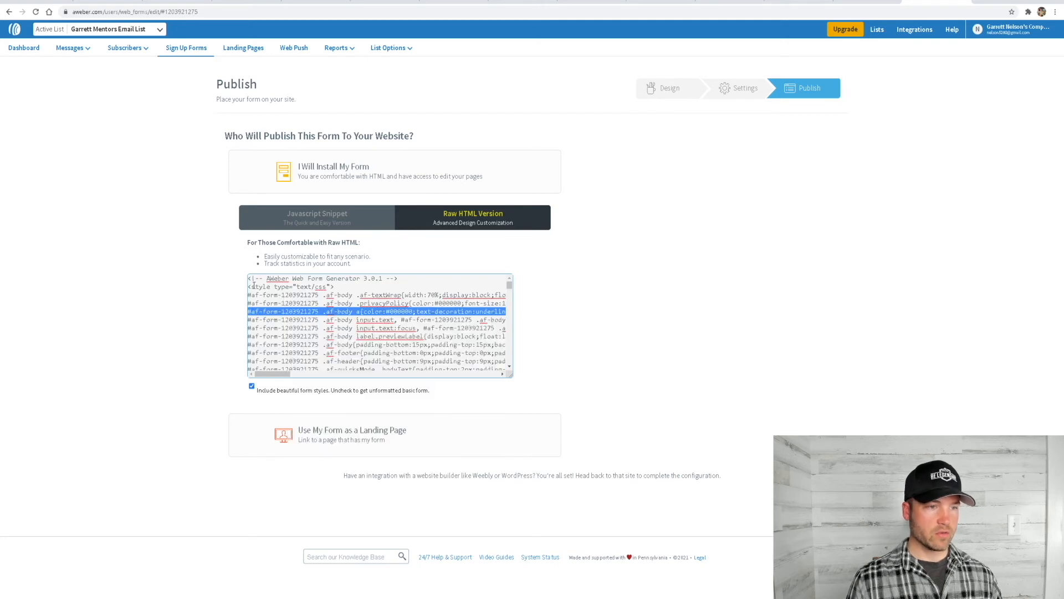
{"action": "left_click", "coordinate": [279, 321]}
{"action": "key", "text": "ctrl+a"}
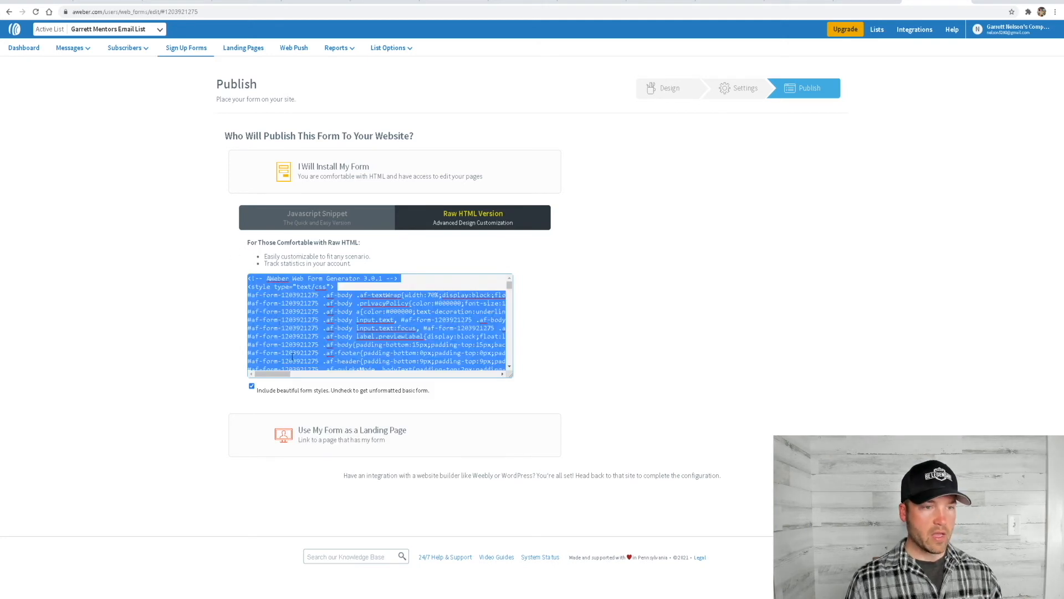
{"action": "right_click", "coordinate": [298, 329]}
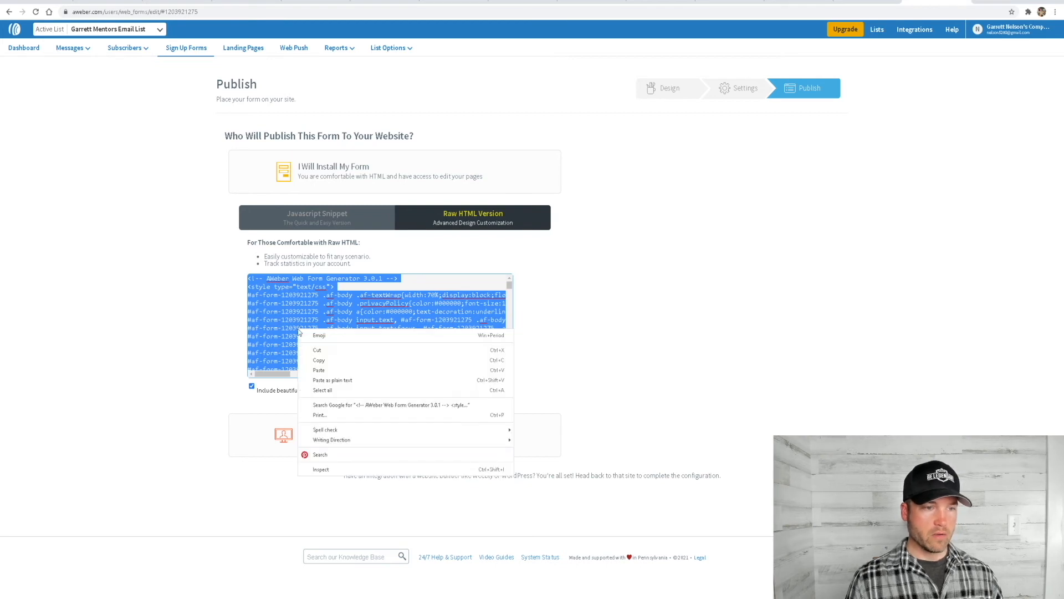
{"action": "left_click", "coordinate": [327, 359]}
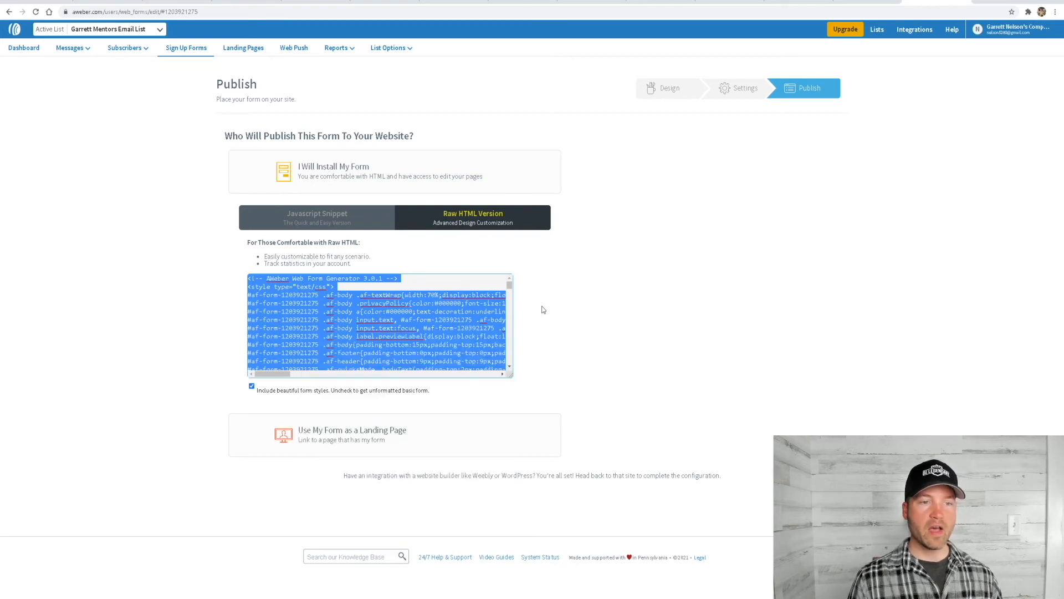
{"action": "left_click", "coordinate": [564, 309]}
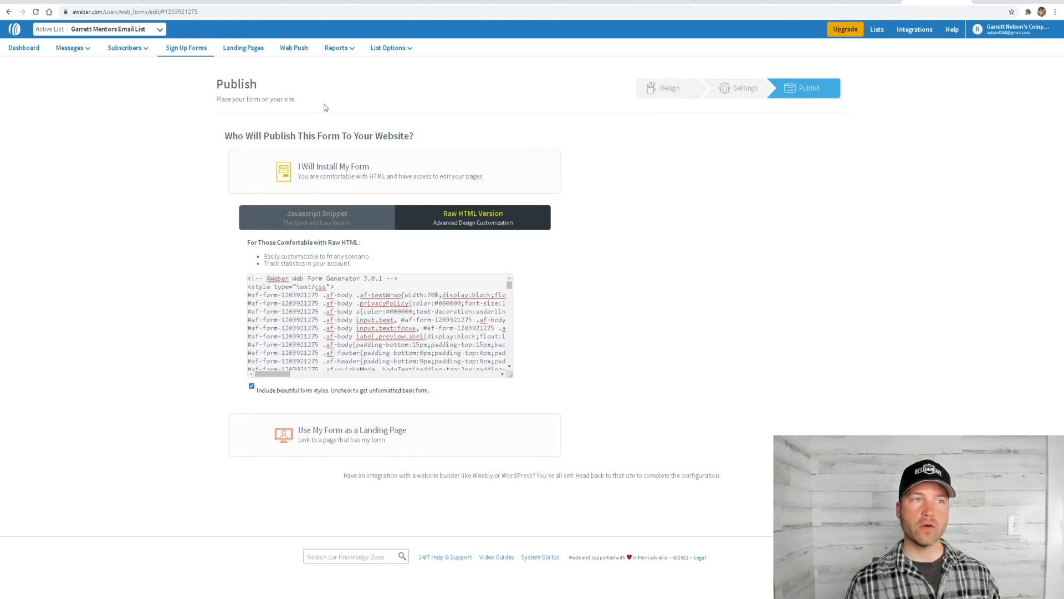
Switch to ClickFunnels, edit the Optin page and set its email integration to "null (Html Form)"
{"action": "left_click", "coordinate": [241, 2]}
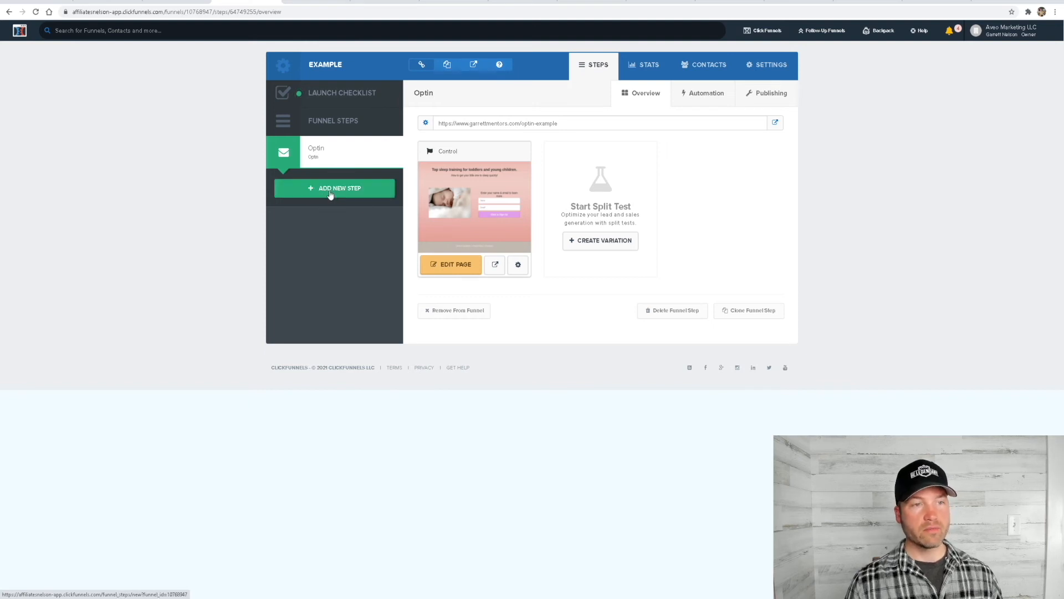
{"action": "left_click", "coordinate": [465, 267]}
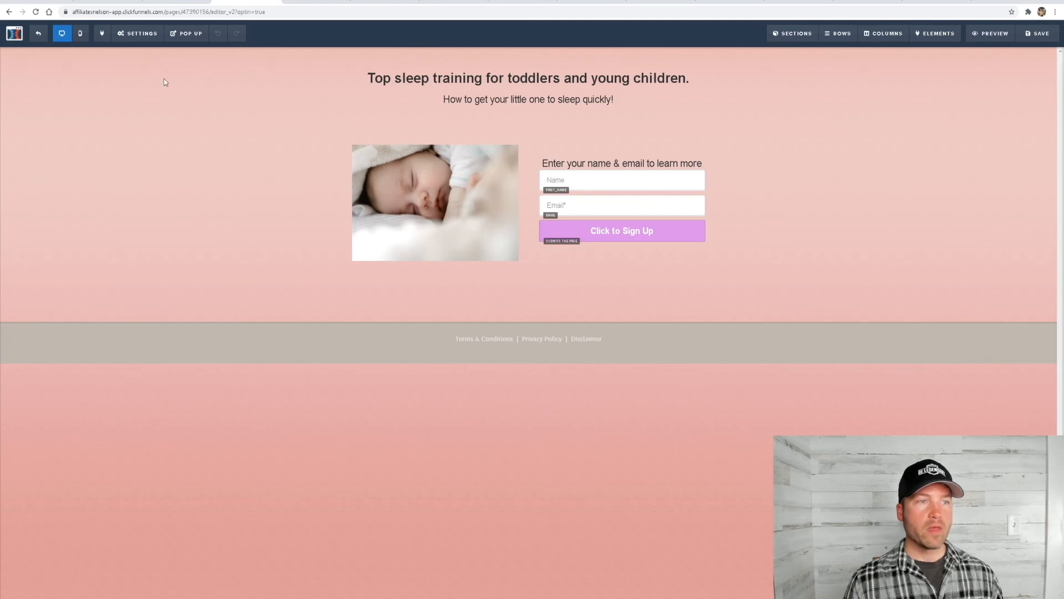
{"action": "left_click", "coordinate": [137, 33]}
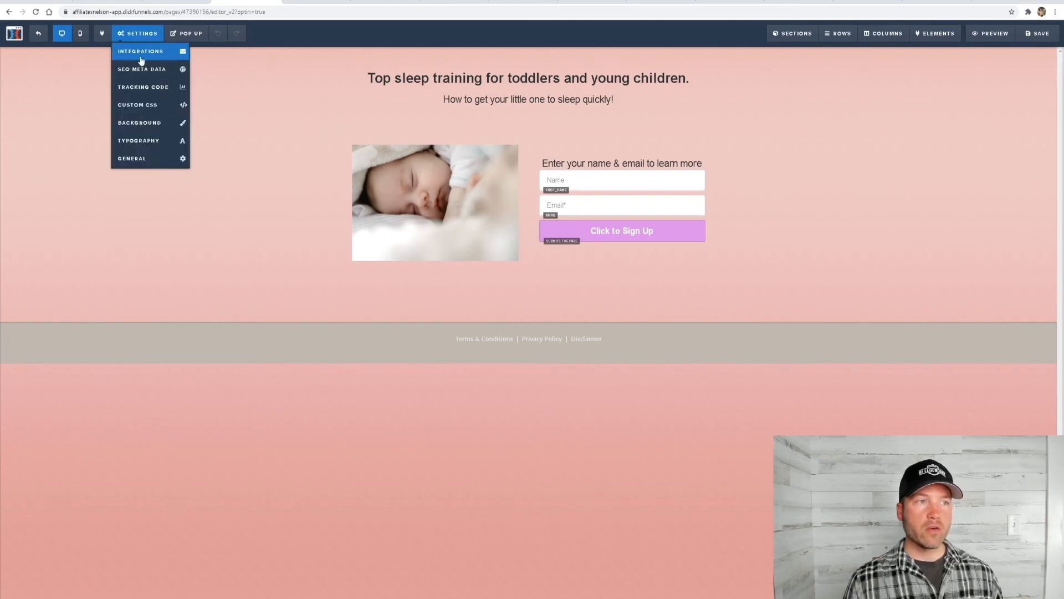
{"action": "left_click", "coordinate": [138, 57]}
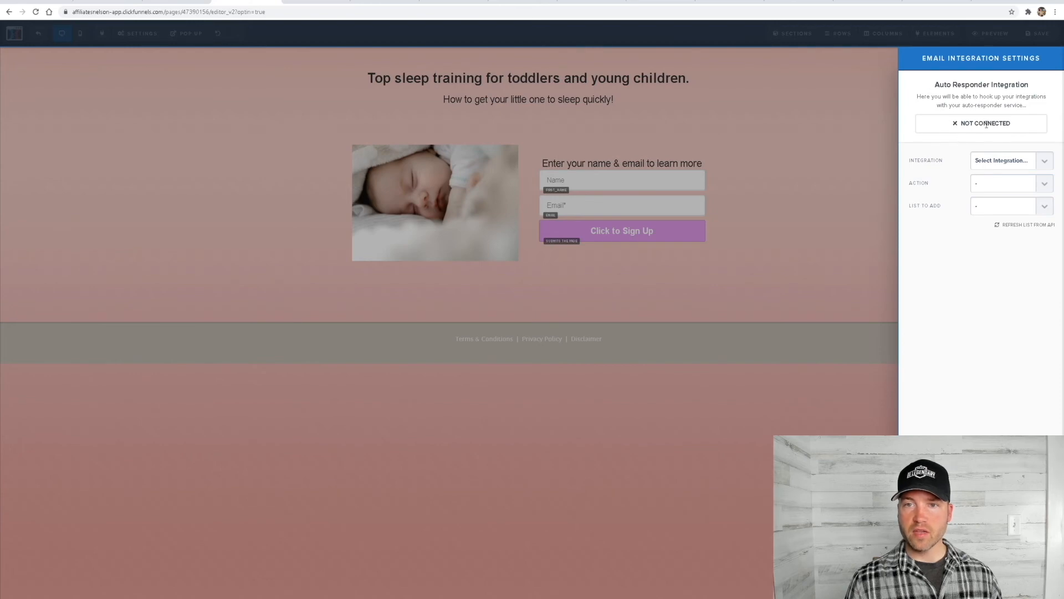
{"action": "left_click", "coordinate": [1002, 166]}
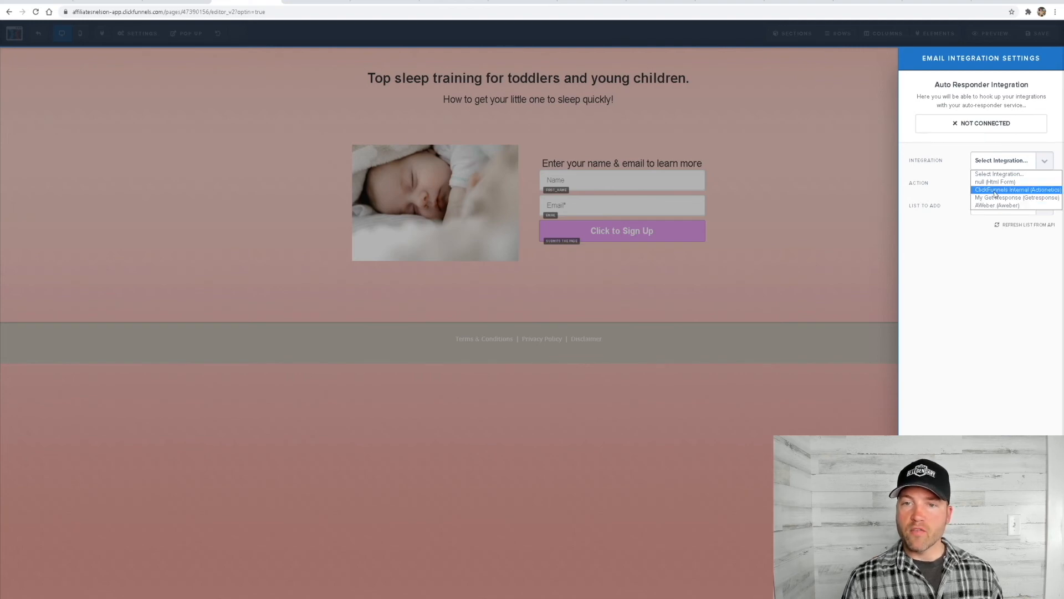
{"action": "left_click", "coordinate": [1004, 183]}
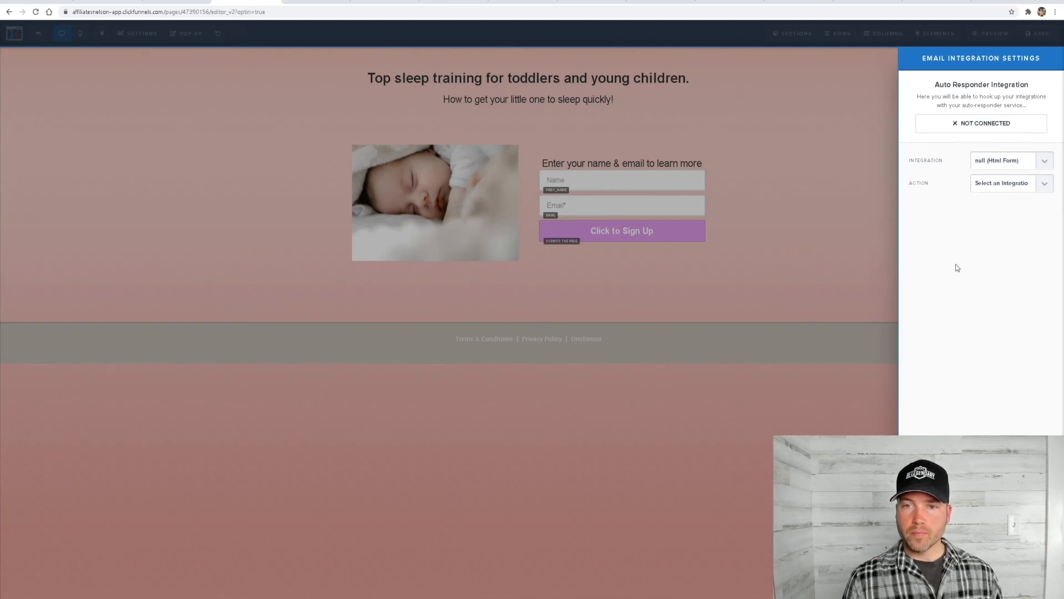
Set the integration action to "Integrate Existing Form (Add HTML Below)" and paste the AWeber form code into the web form code box
{"action": "left_click", "coordinate": [993, 185]}
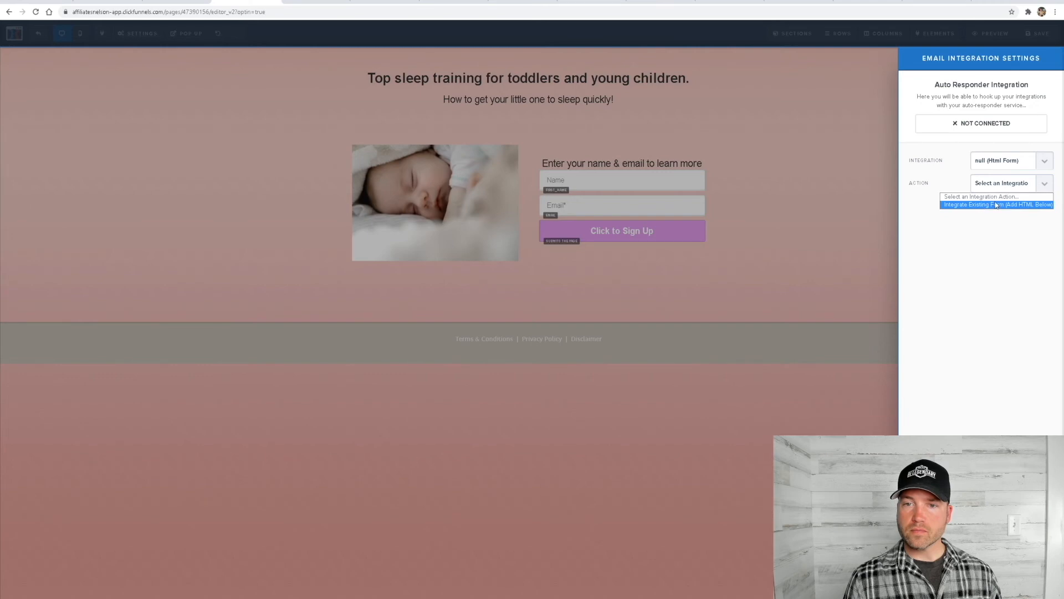
{"action": "left_click", "coordinate": [1008, 205]}
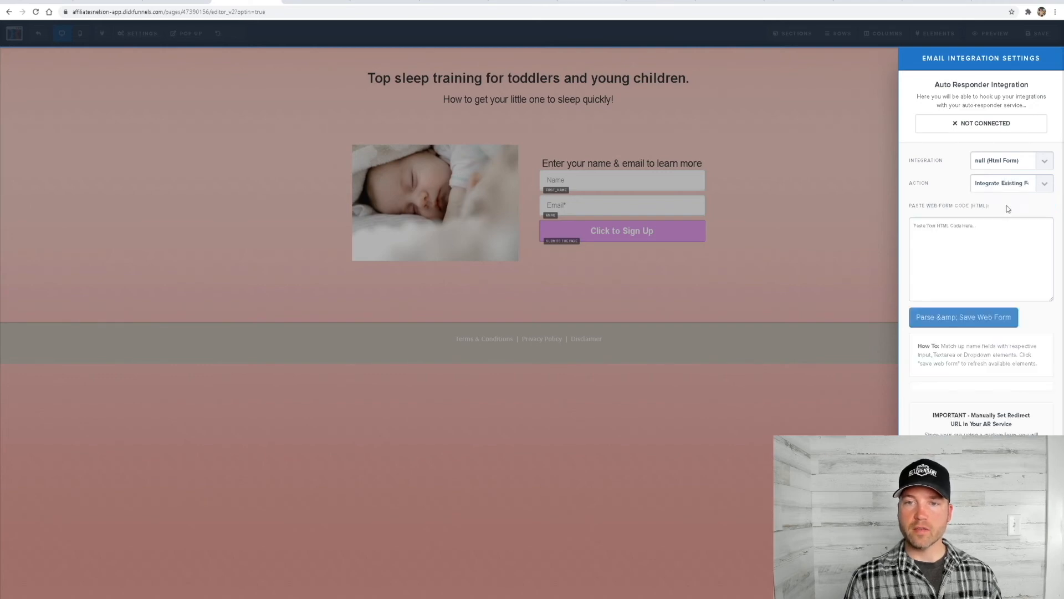
{"action": "left_click", "coordinate": [928, 228]}
{"action": "key", "text": "ctrl+v"}
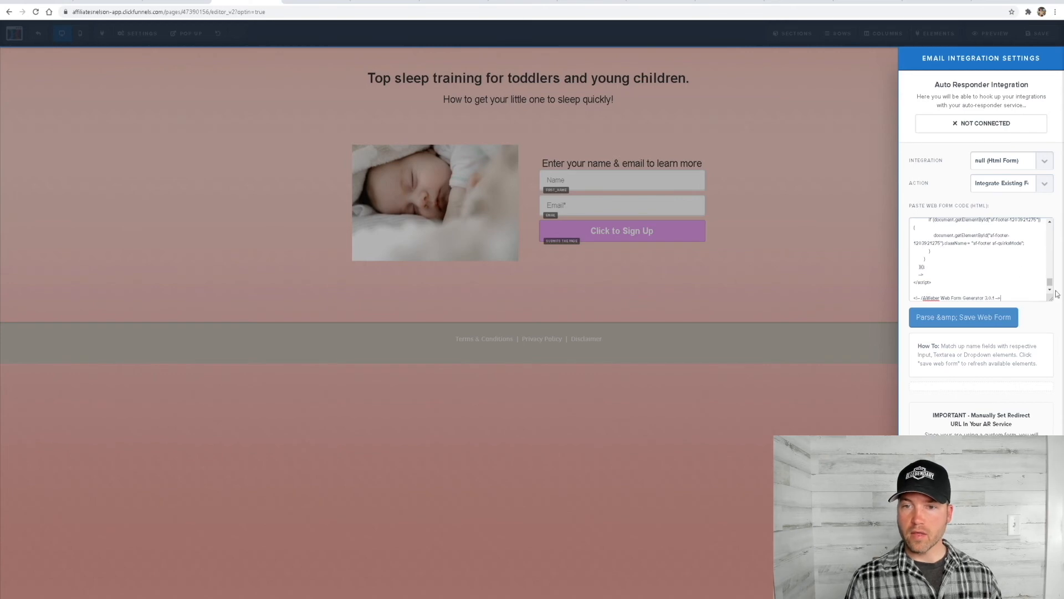
{"action": "scroll", "coordinate": [975, 292], "scroll_direction": "down", "scroll_amount": 1}
{"action": "scroll", "coordinate": [972, 292], "scroll_direction": "up", "scroll_amount": 5}
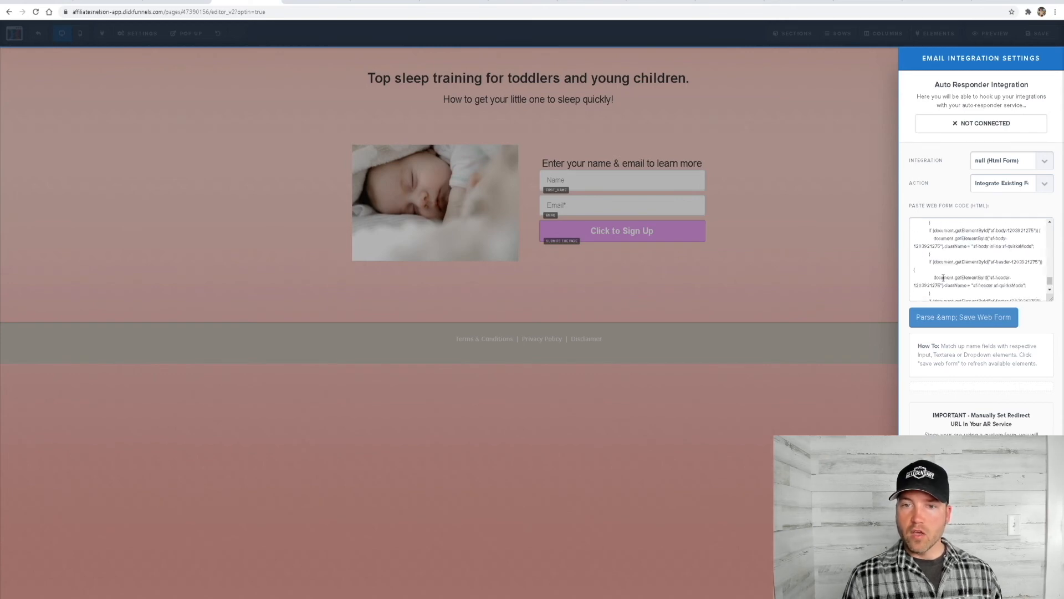
{"action": "scroll", "coordinate": [939, 288], "scroll_direction": "down", "scroll_amount": 4}
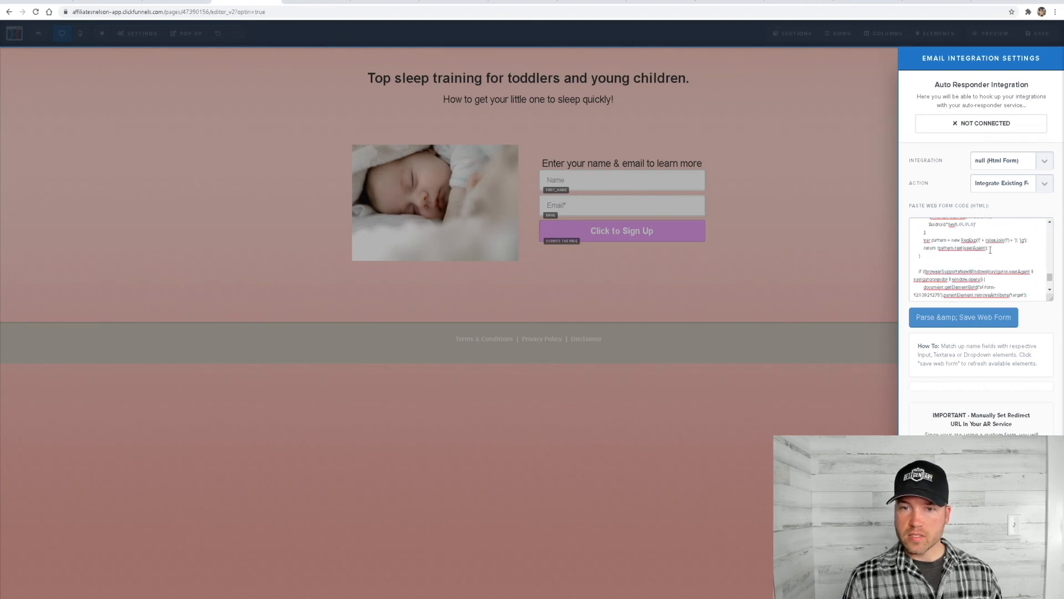
Delete the JavaScript and everything else after the closing form tag from the pasted web form code
{"action": "left_click", "coordinate": [1050, 223]}
{"action": "left_click", "coordinate": [1050, 223]}
{"action": "left_click", "coordinate": [1050, 223]}
{"action": "left_click", "coordinate": [1050, 223]}
{"action": "left_click", "coordinate": [1050, 223]}
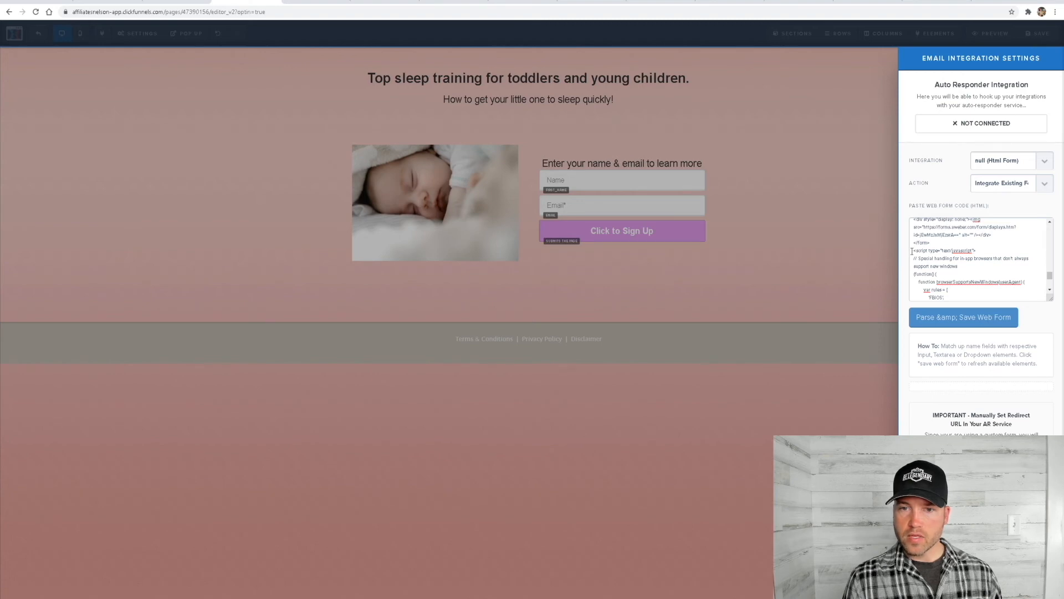
{"action": "left_click_drag", "start_coordinate": [914, 250], "coordinate": [1026, 311]}
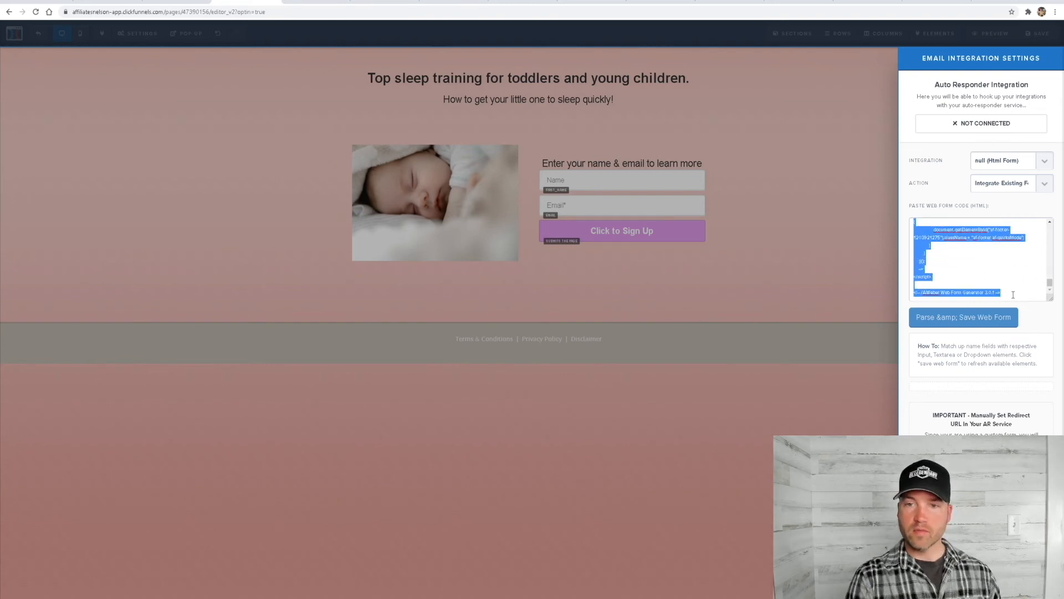
{"action": "key", "text": "ctrl+v"}
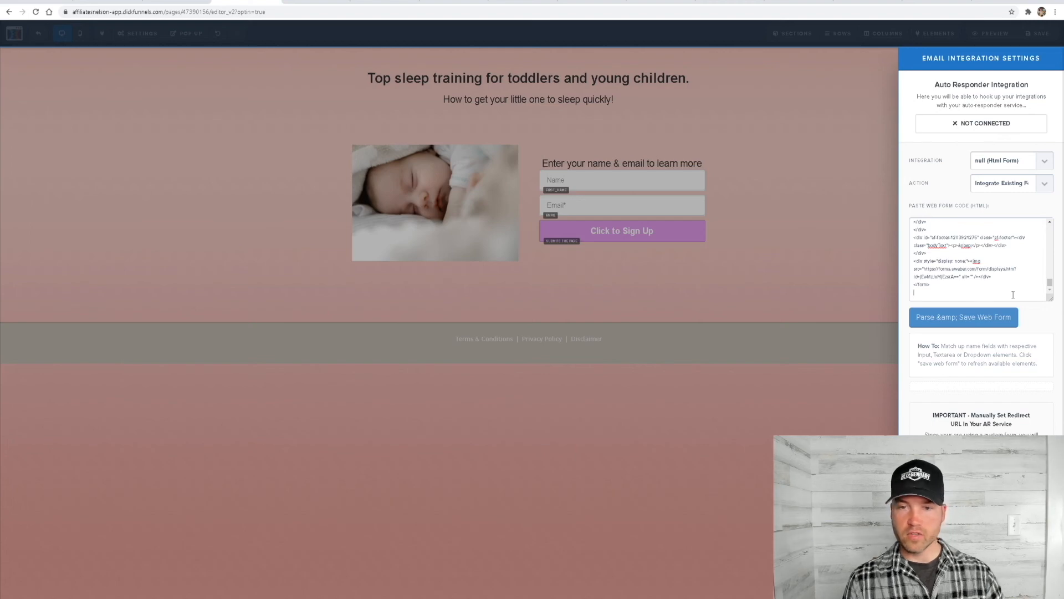
{"action": "key", "text": "BackSpace"}
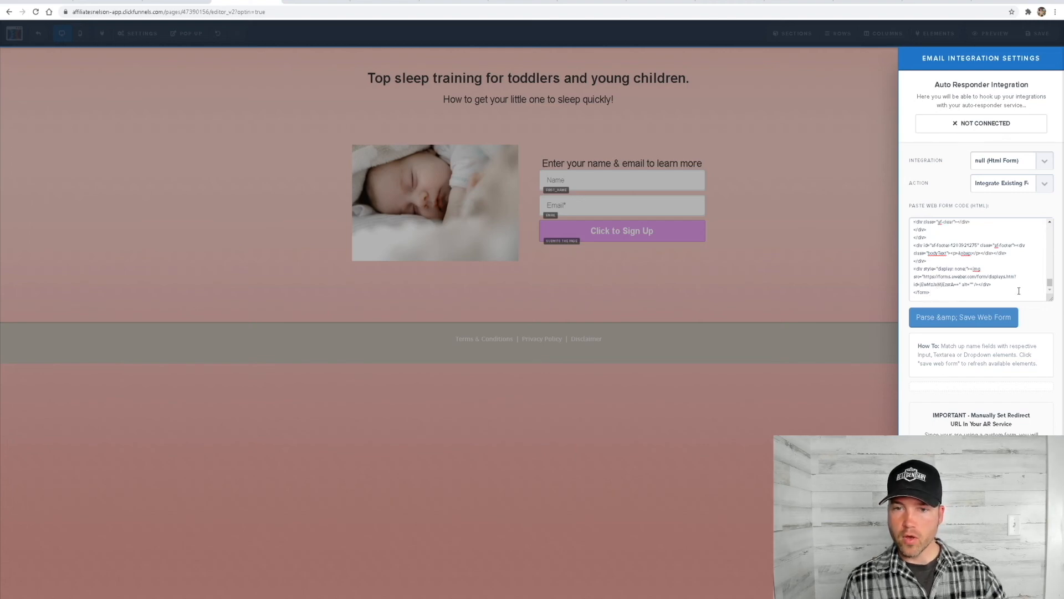
Check the trimmed web form code from beginning to end, then parse and save the web form
{"action": "left_click_drag", "start_coordinate": [1049, 282], "coordinate": [1048, 225]}
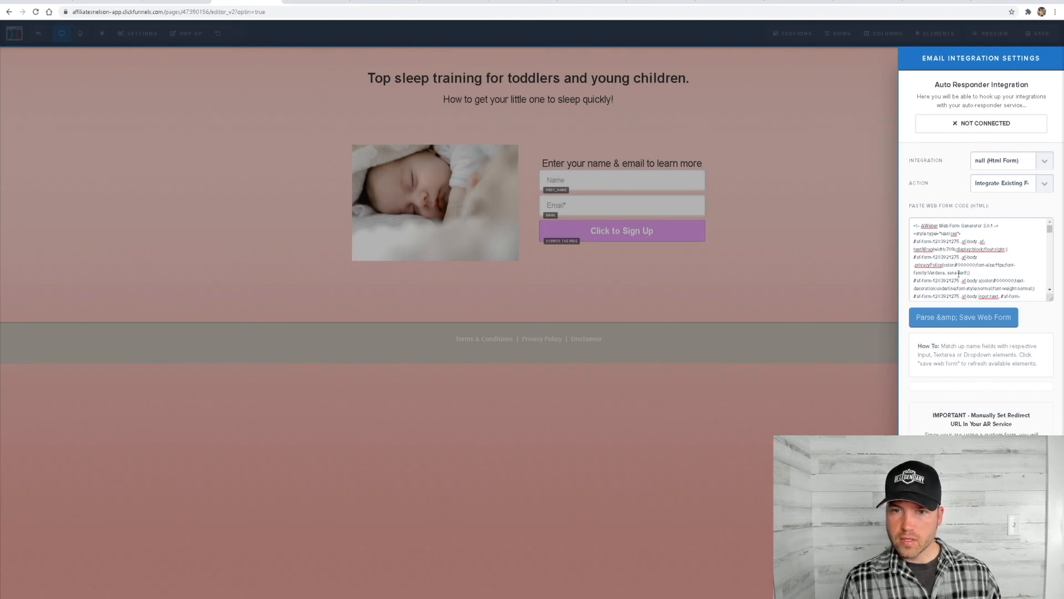
{"action": "left_click_drag", "start_coordinate": [1050, 229], "coordinate": [1021, 299]}
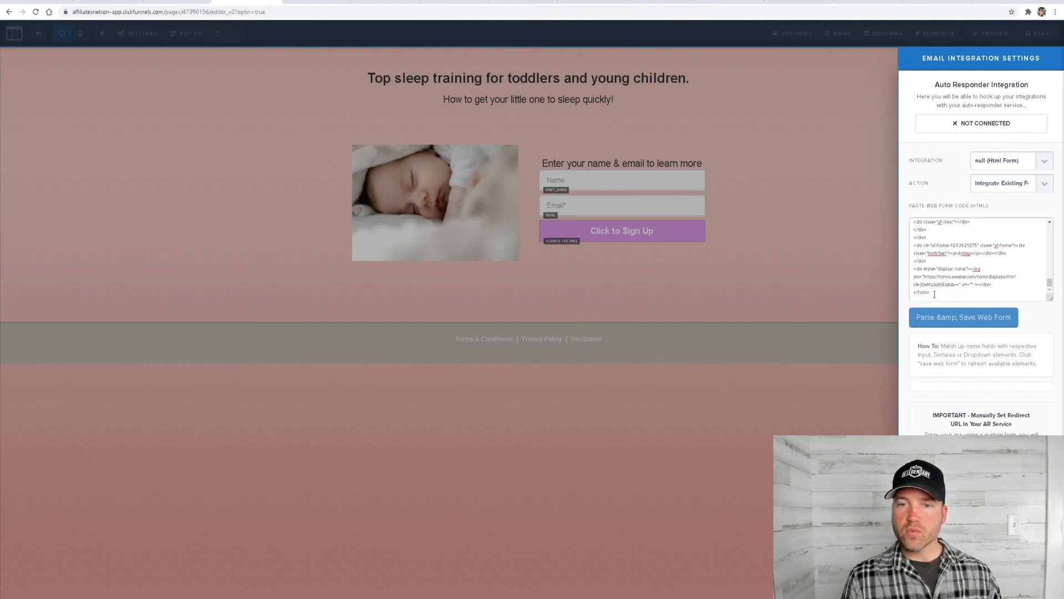
{"action": "mouse_move", "coordinate": [1050, 284]}
{"action": "left_mouse_down"}
{"action": "mouse_move", "coordinate": [1051, 229]}
{"action": "mouse_move", "coordinate": [1050, 285]}
{"action": "left_mouse_up"}
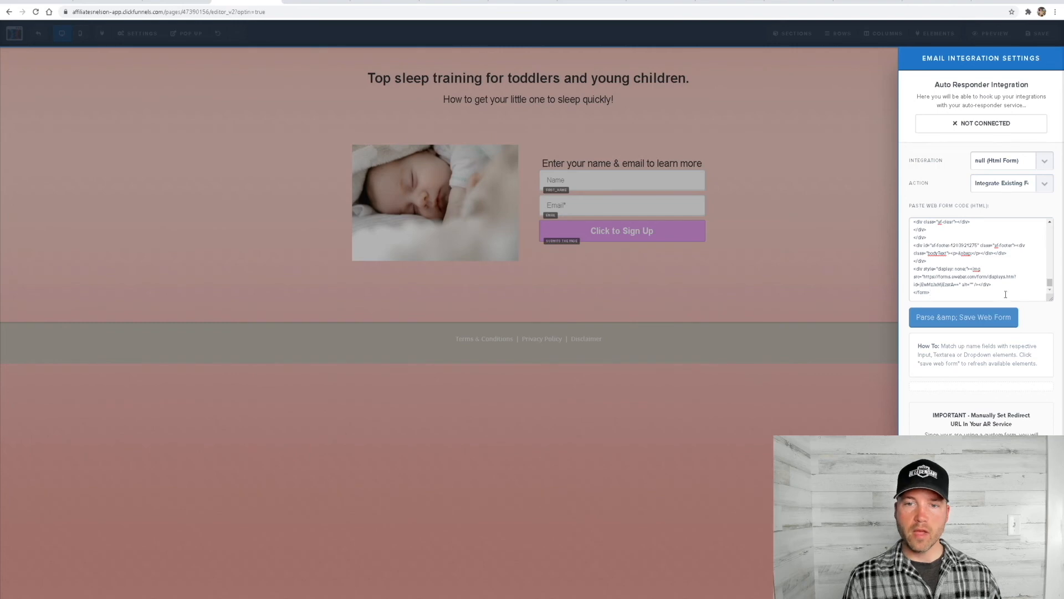
{"action": "left_click", "coordinate": [969, 324]}
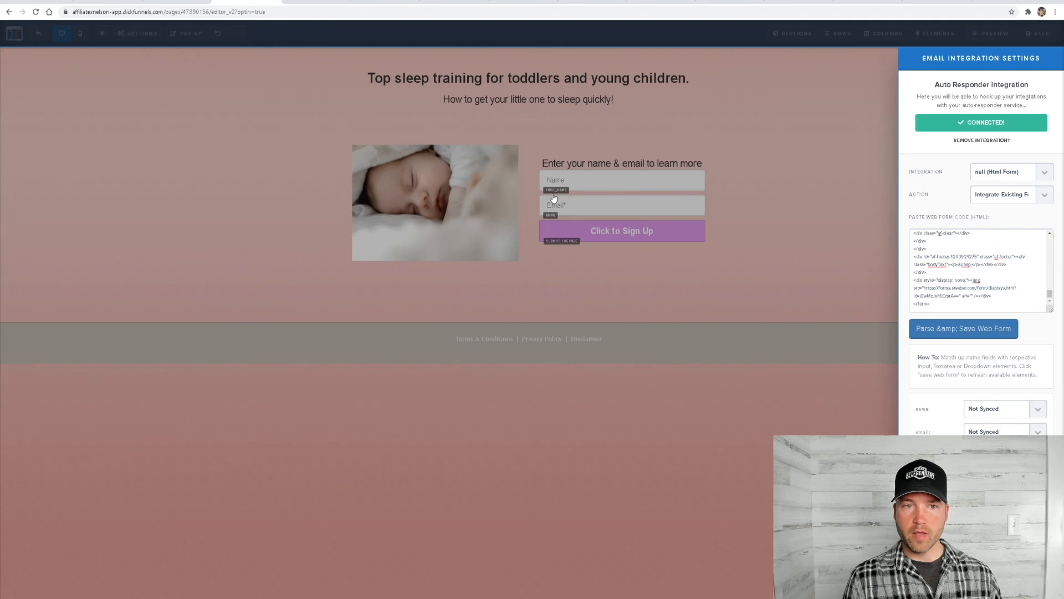
Map the web form's name field to first_name, match its email field, and save the Optin page
{"action": "left_click", "coordinate": [995, 408]}
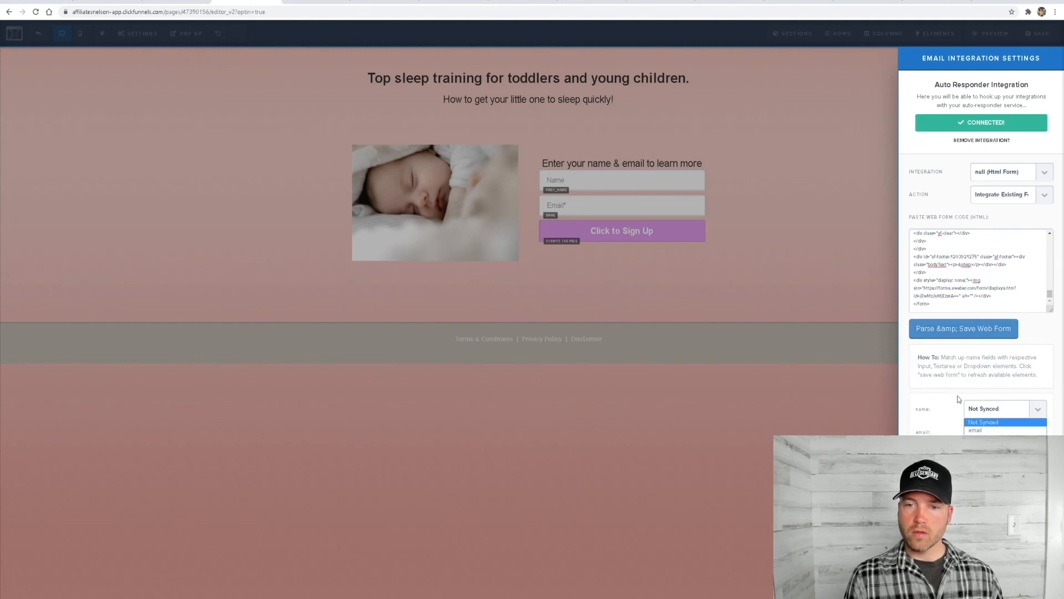
{"action": "left_click", "coordinate": [985, 438]}
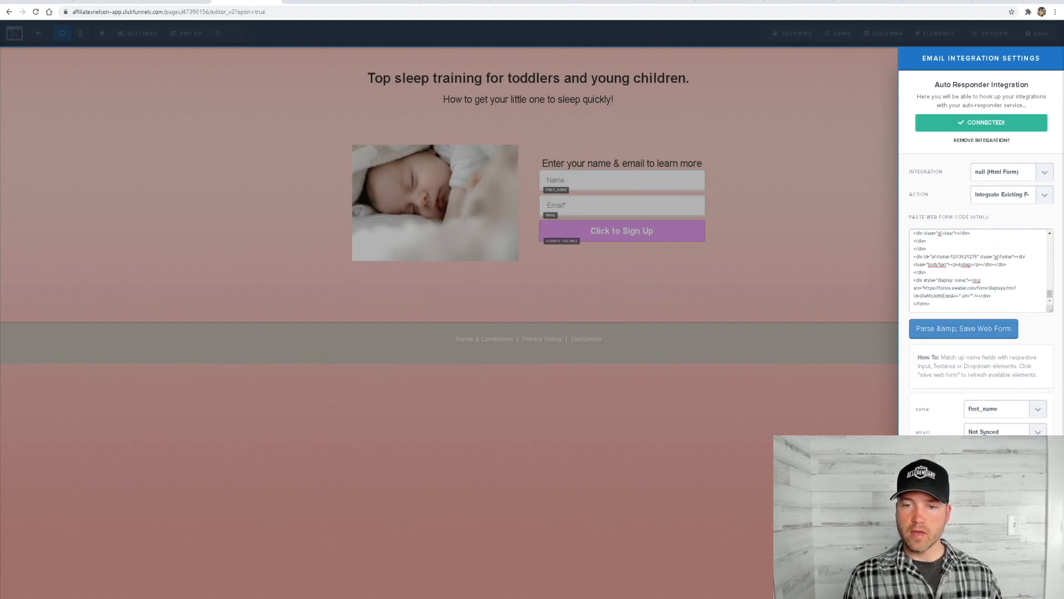
{"action": "left_click", "coordinate": [989, 454]}
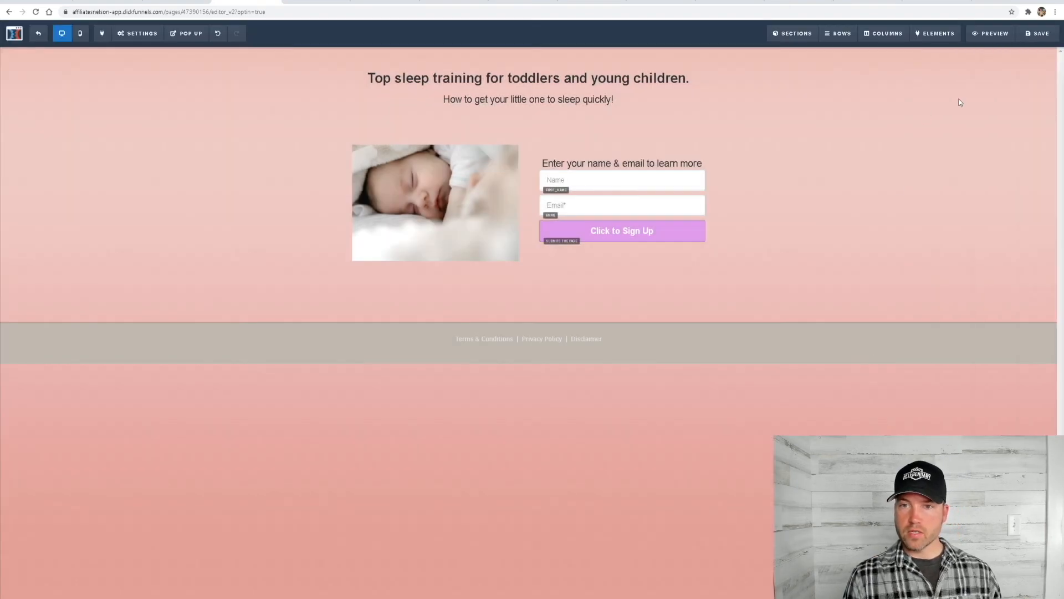
{"action": "left_click", "coordinate": [1038, 34]}
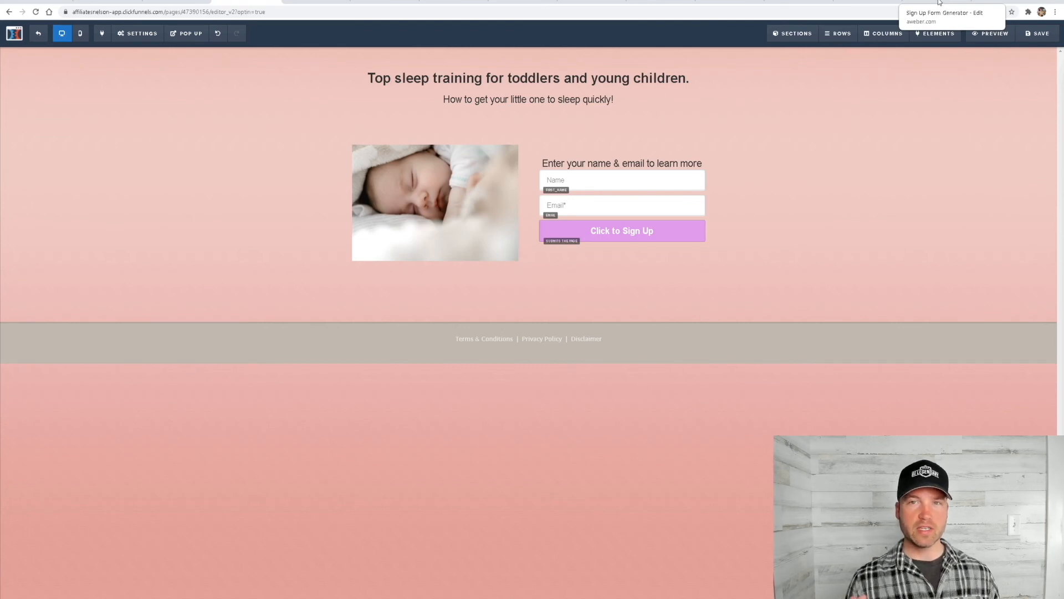
Switch to AWeber and display the active list's Subscribers page
{"action": "left_click", "coordinate": [939, 2]}
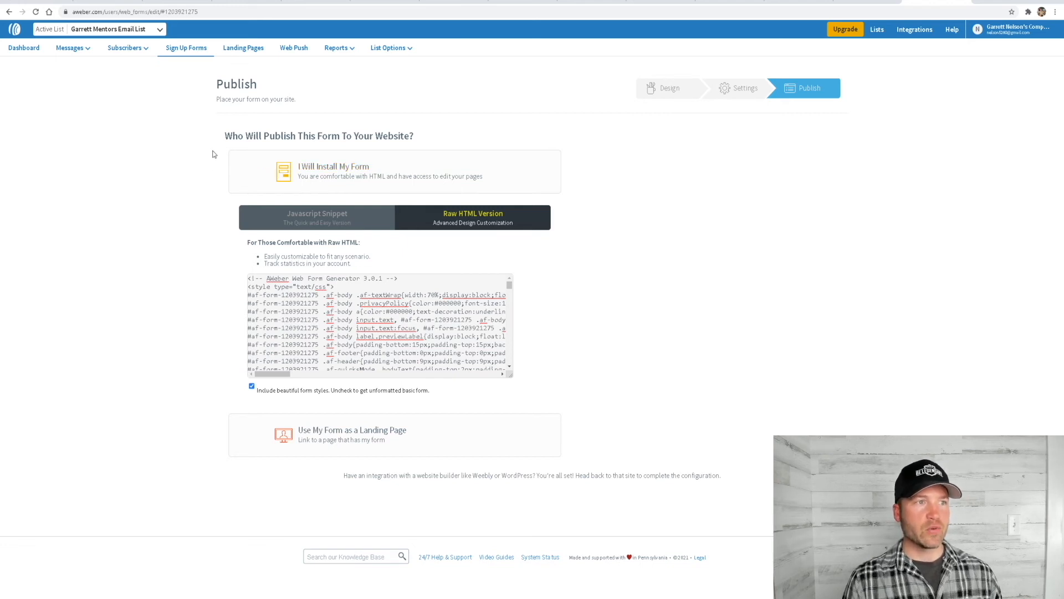
{"action": "mouse_move", "coordinate": [122, 51]}
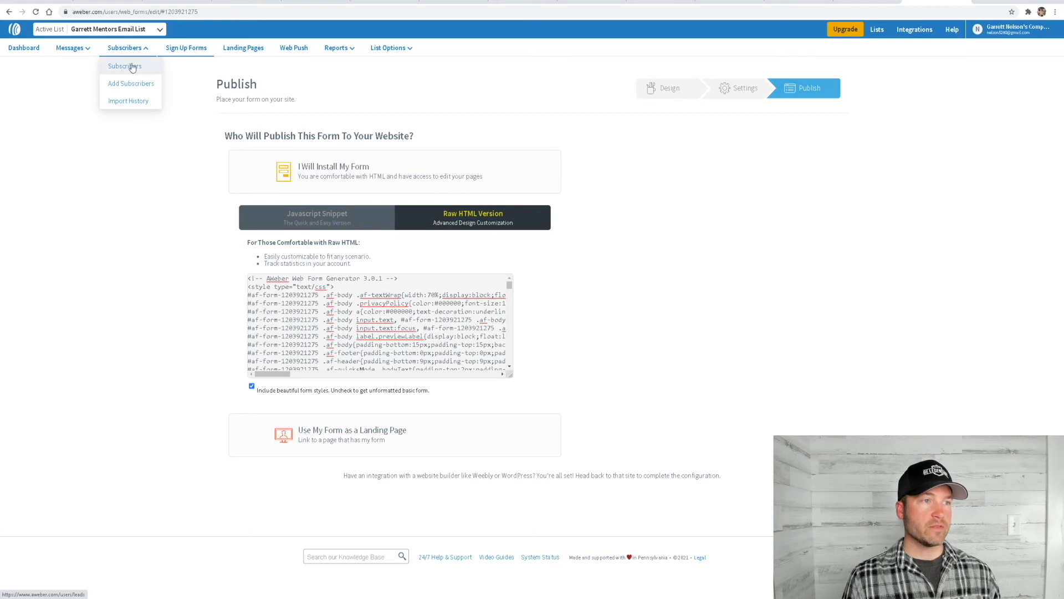
{"action": "left_click", "coordinate": [132, 67]}
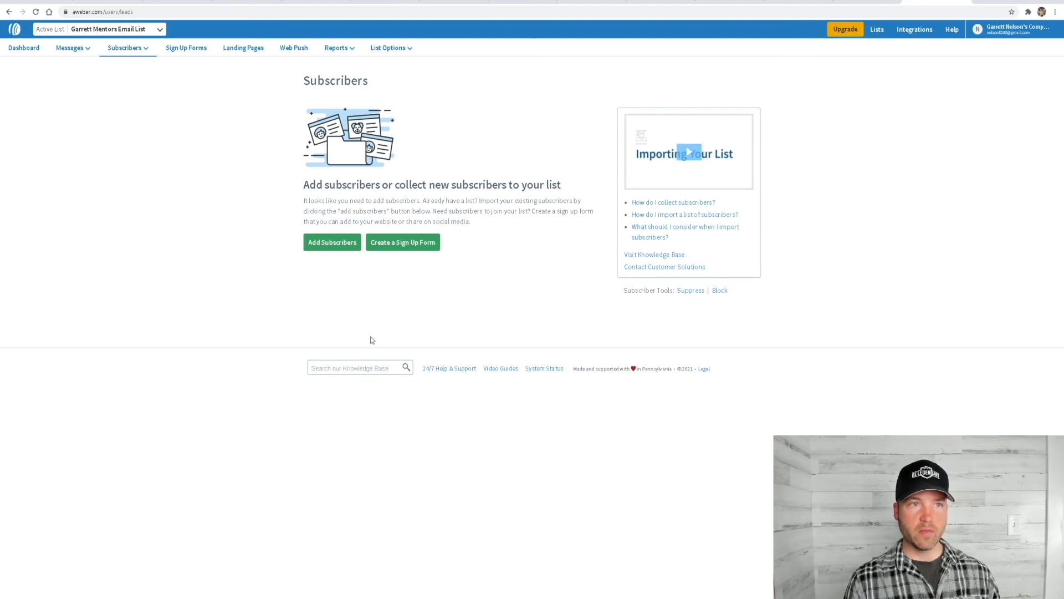
Preview the Optin page from ClickFunnels, change the sign up form's email to a new test address and submit the form
{"action": "left_click", "coordinate": [244, 2]}
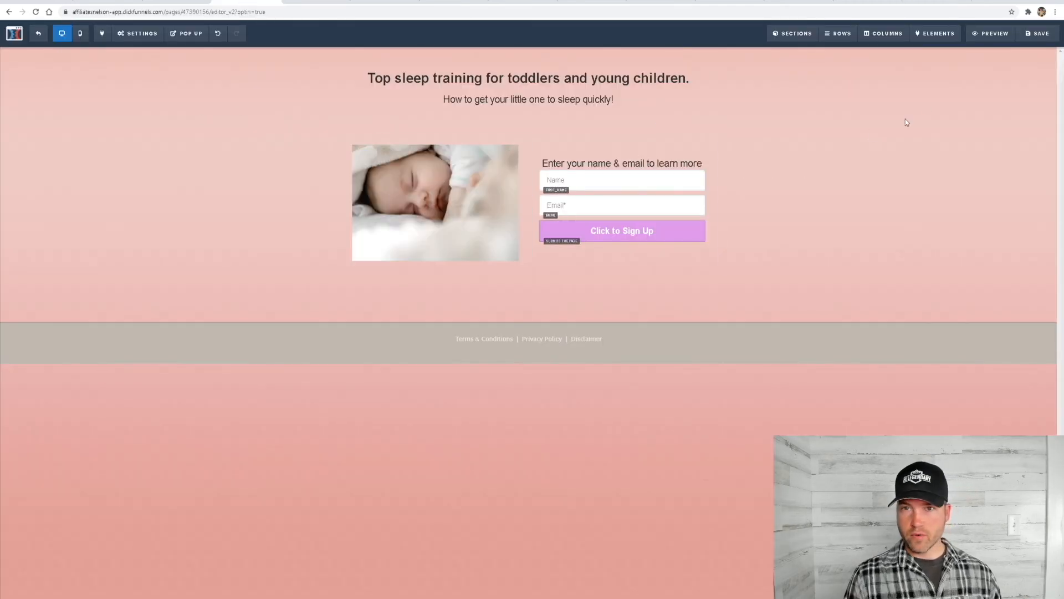
{"action": "left_click", "coordinate": [992, 34]}
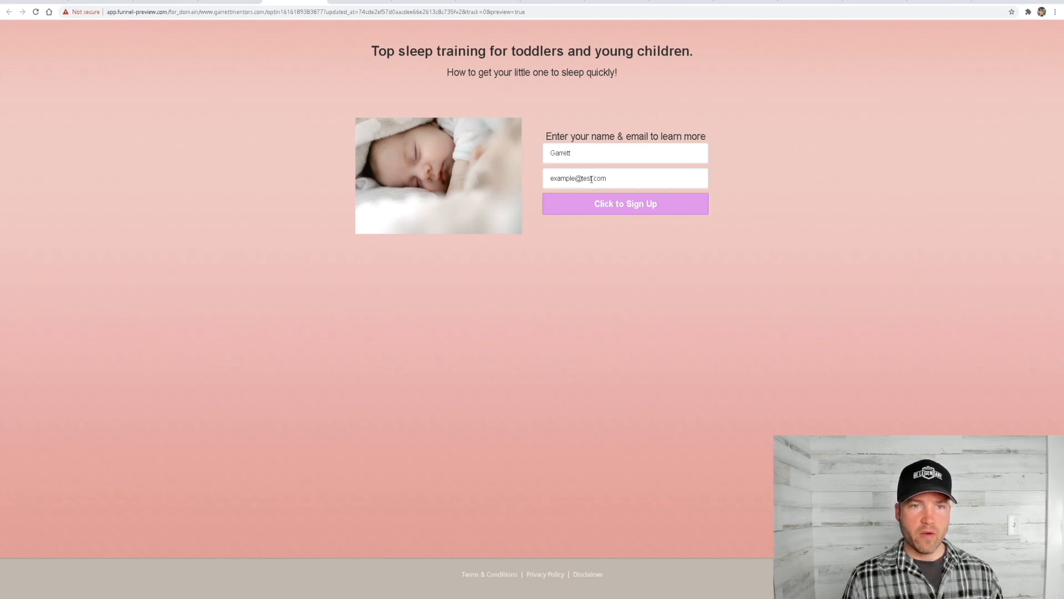
{"action": "left_click", "coordinate": [591, 178]}
{"action": "double_click", "coordinate": [592, 178]}
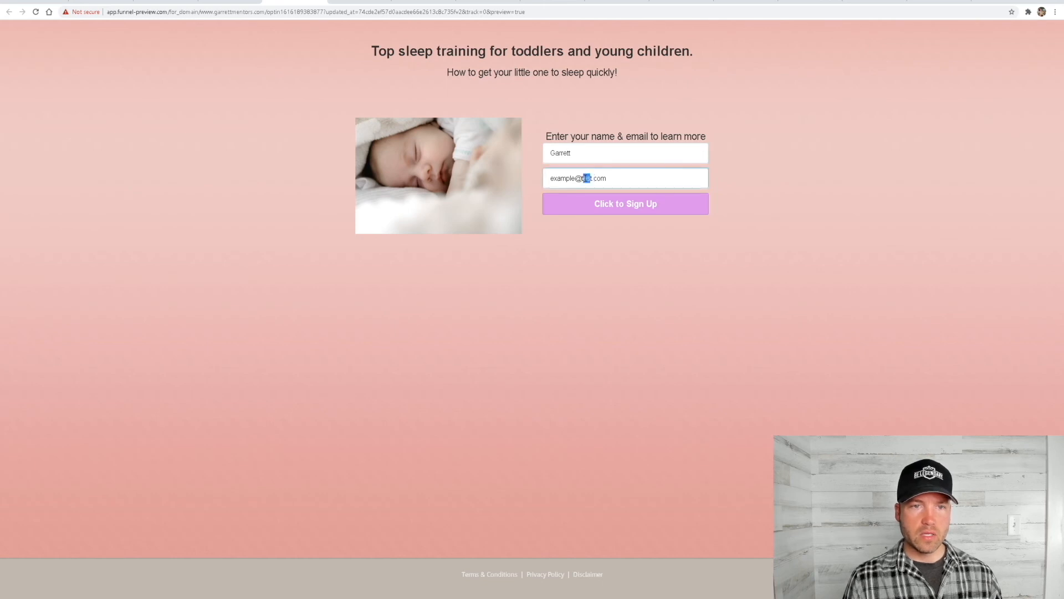
{"action": "key", "text": "BackSpace"}
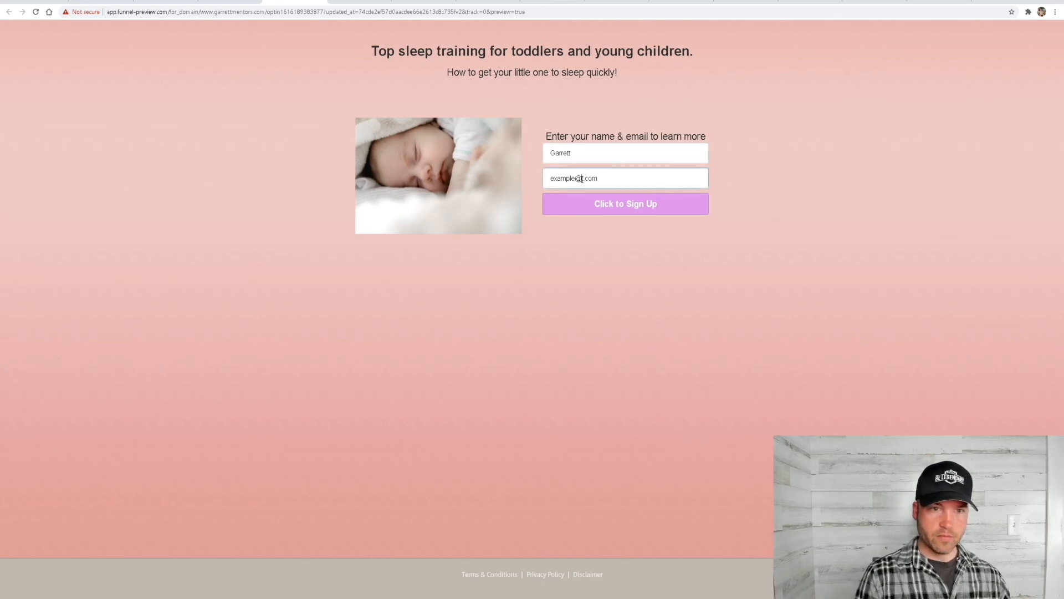
{"action": "type", "text": "gmail"}
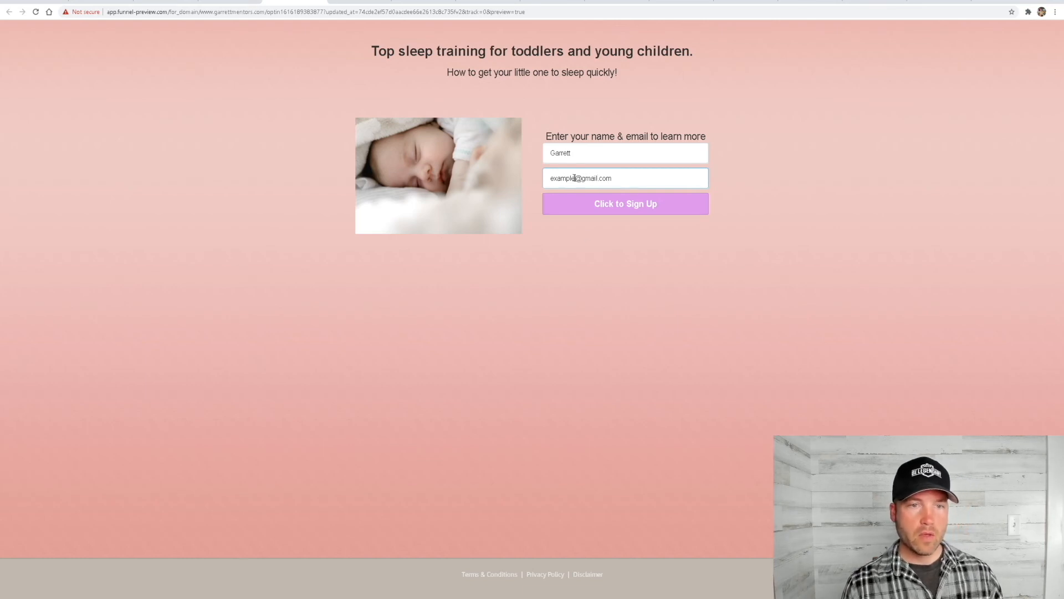
{"action": "left_click", "coordinate": [575, 178]}
{"action": "type", "text": "2222"}
{"action": "left_click", "coordinate": [635, 337]}
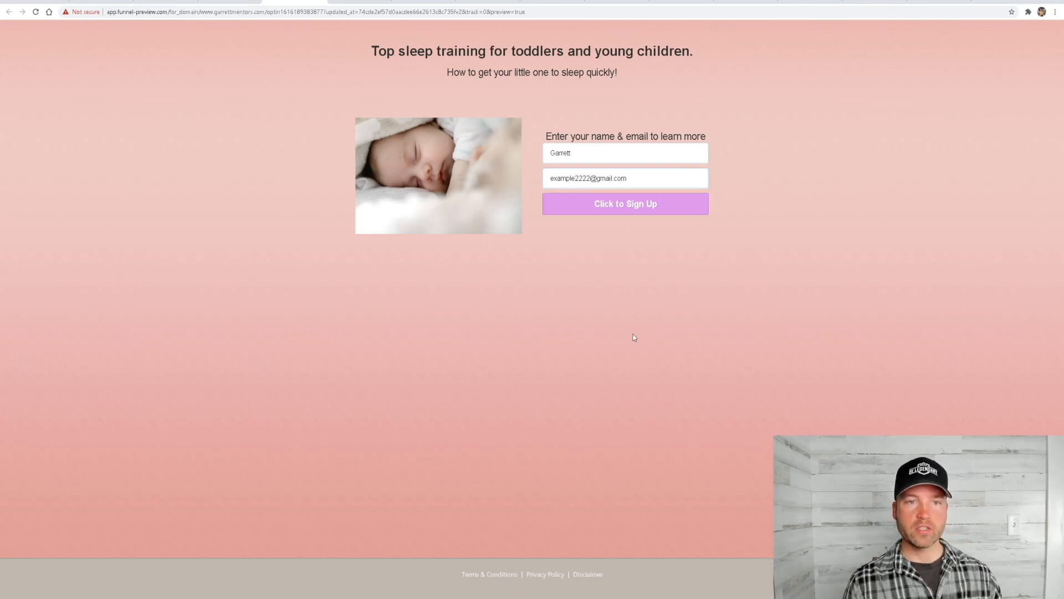
{"action": "left_click", "coordinate": [628, 209]}
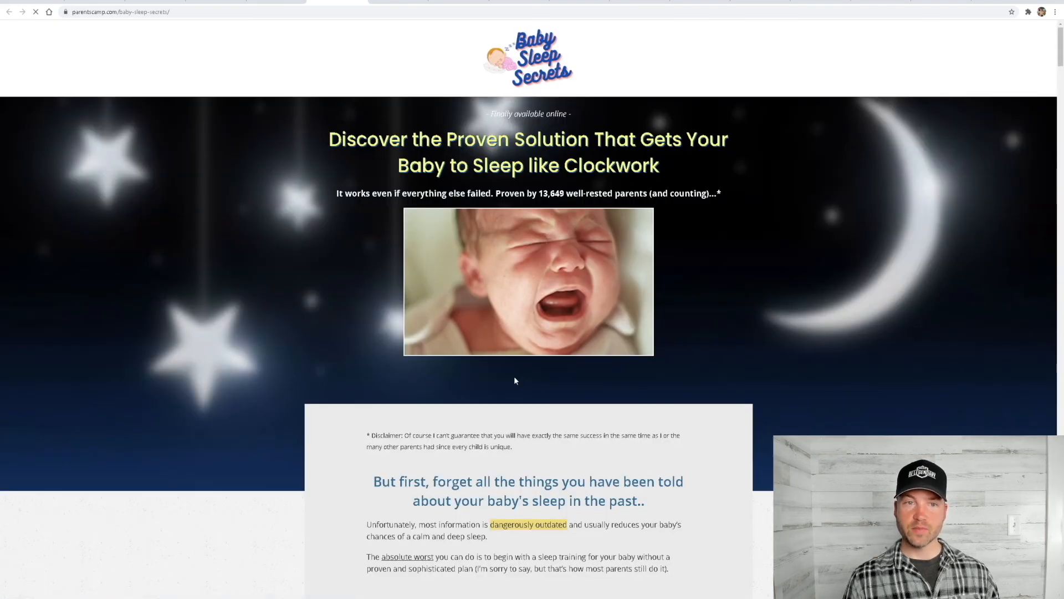
Switch to AWeber, refresh the Subscribers page and delete the test subscriber
{"action": "left_click", "coordinate": [937, 2]}
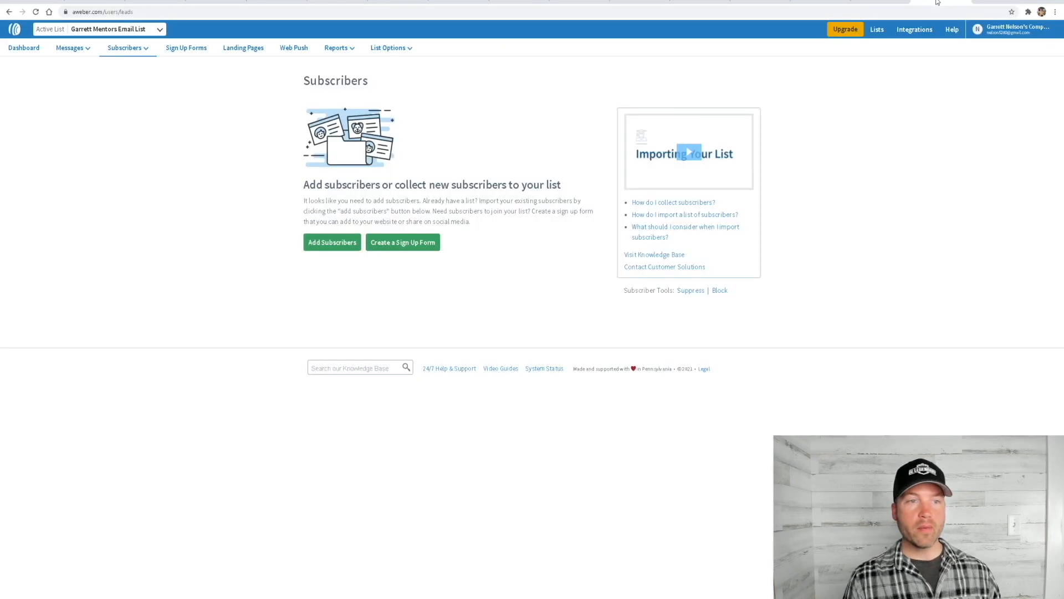
{"action": "left_click", "coordinate": [36, 11]}
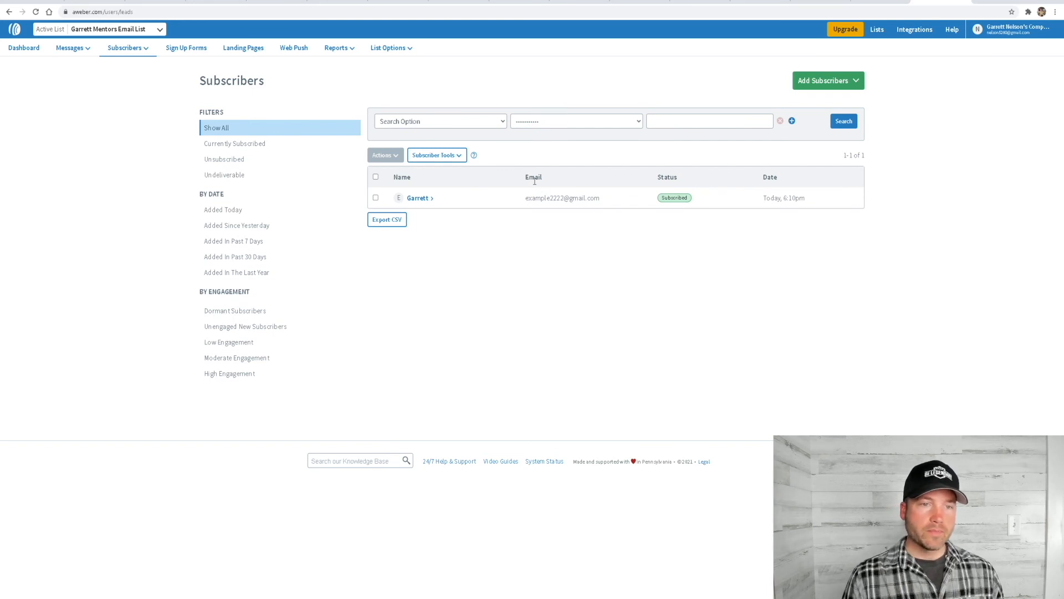
{"action": "left_click", "coordinate": [376, 198]}
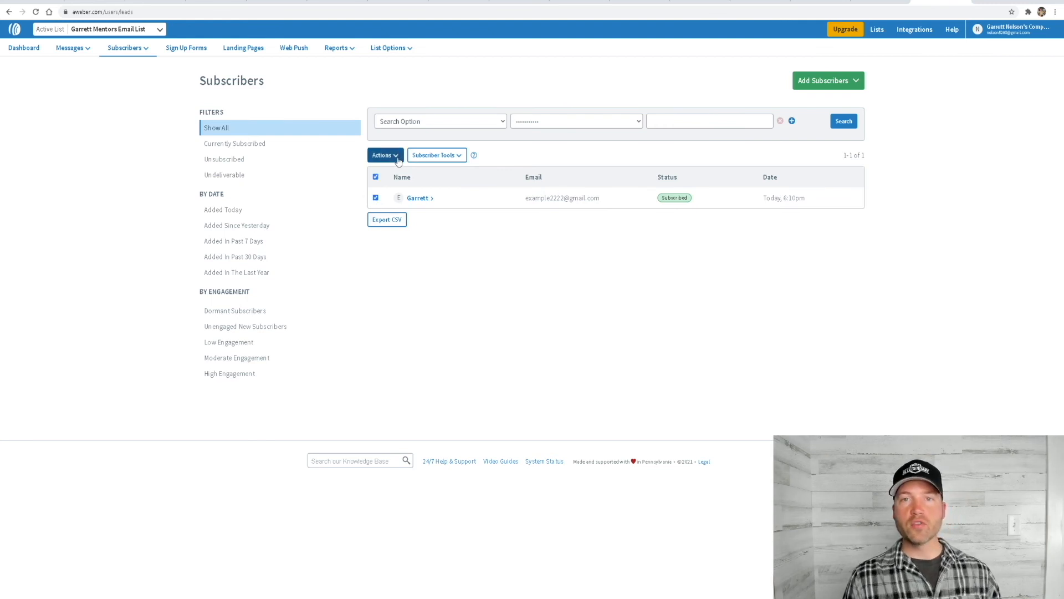
{"action": "left_click", "coordinate": [396, 156]}
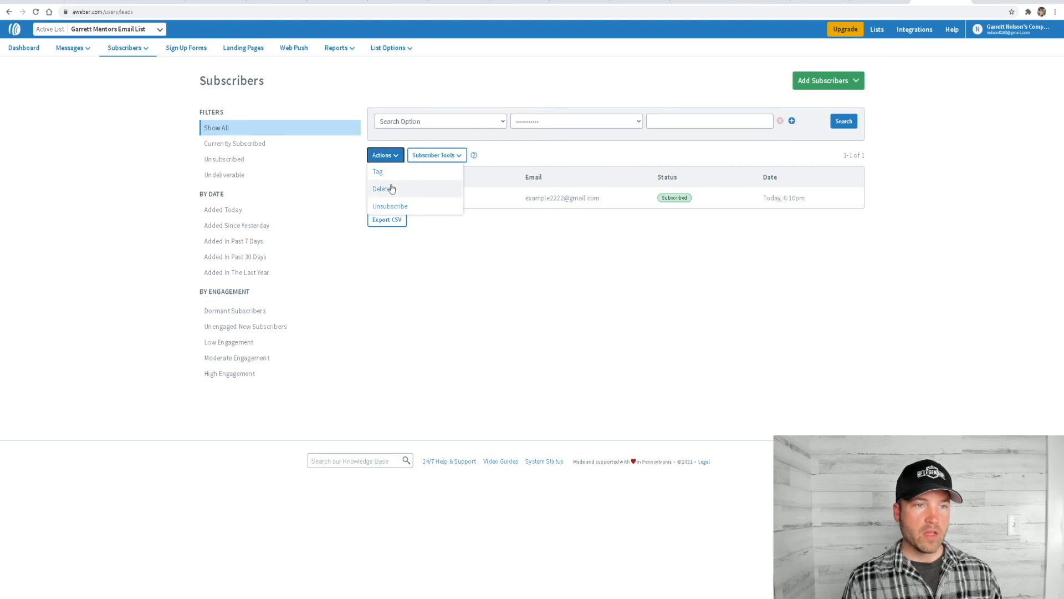
{"action": "left_click", "coordinate": [392, 157]}
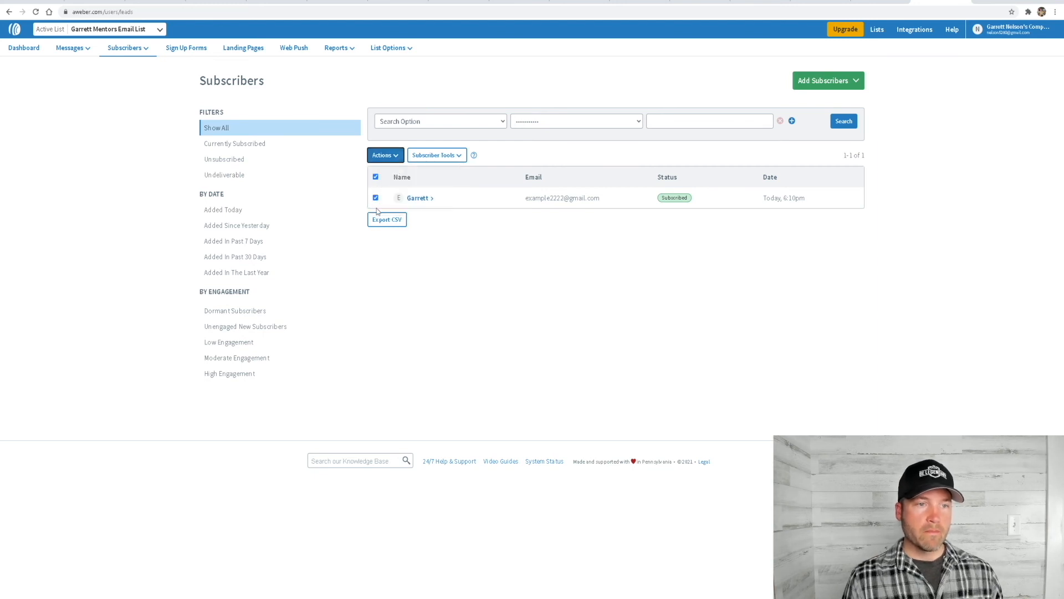
{"action": "left_click", "coordinate": [391, 159]}
{"action": "left_click", "coordinate": [386, 189]}
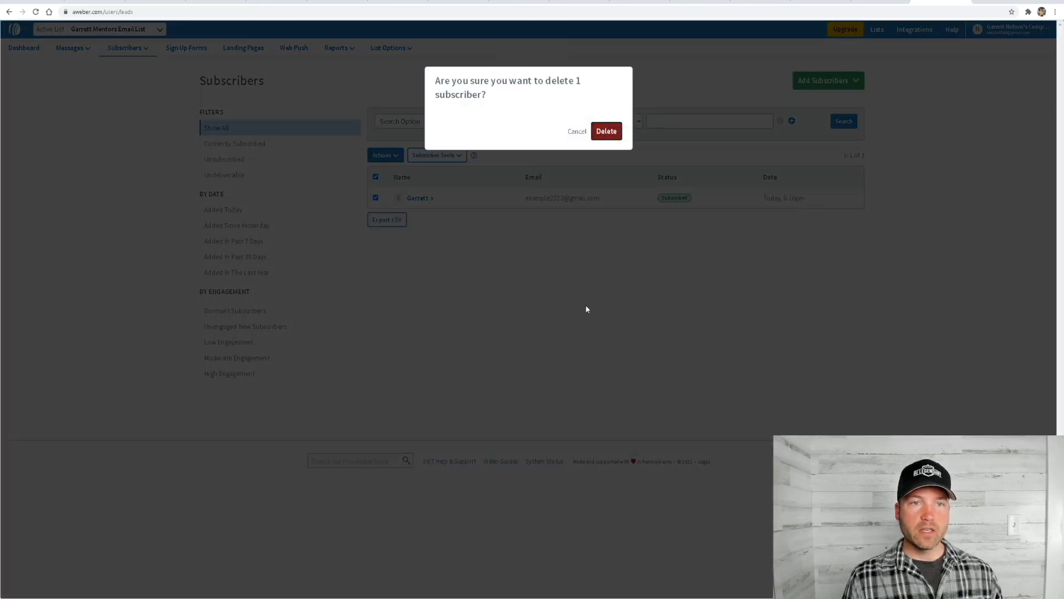
{"action": "left_click", "coordinate": [606, 131]}
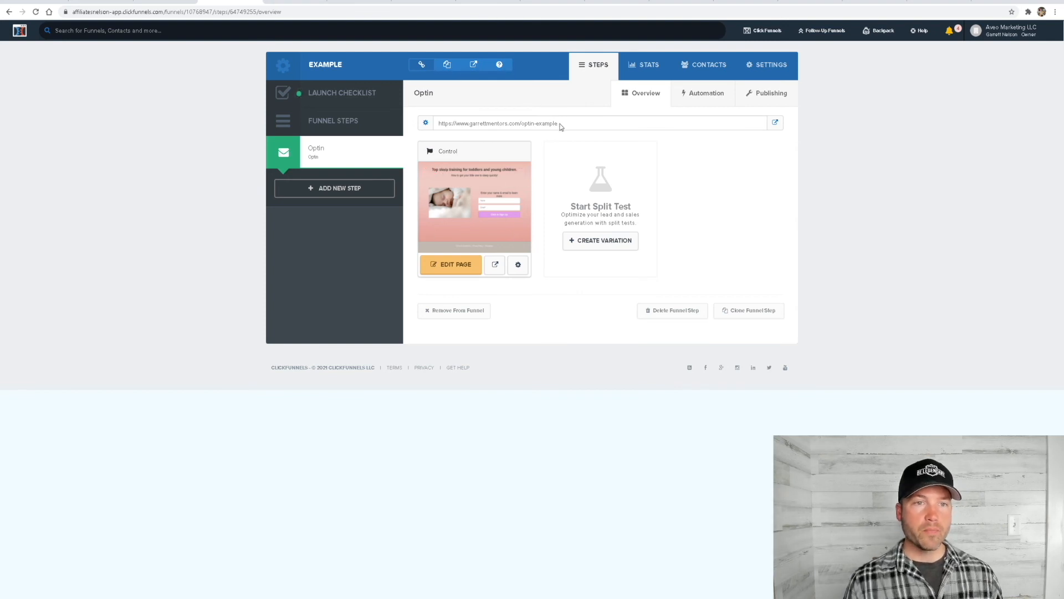
Highlight the Optin step's page URL in the ClickFunnels funnel overview
{"action": "left_click_drag", "start_coordinate": [559, 128], "coordinate": [426, 131]}
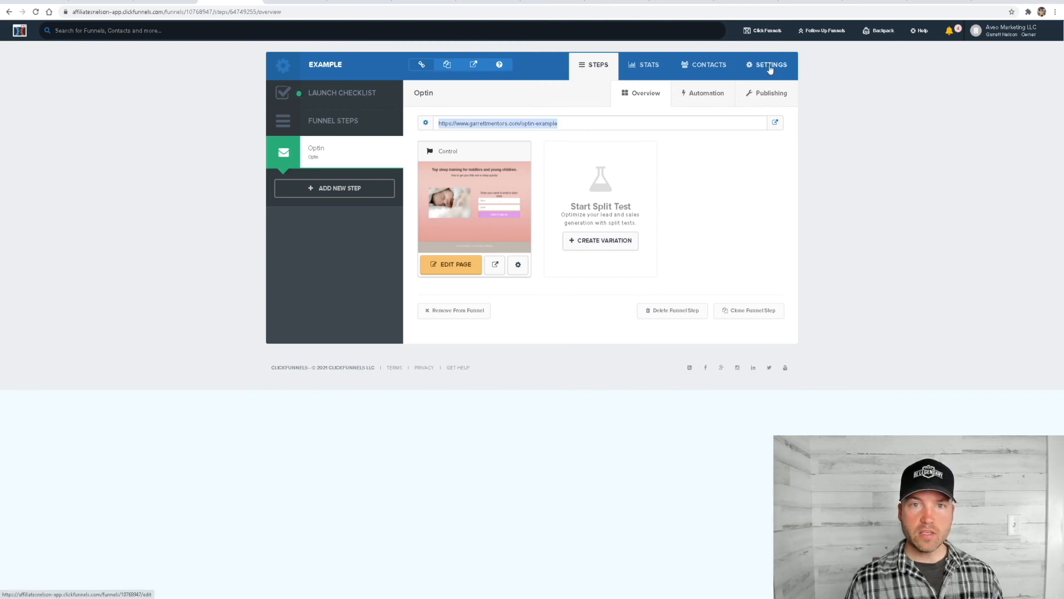
{"action": "left_click", "coordinate": [1003, 31]}
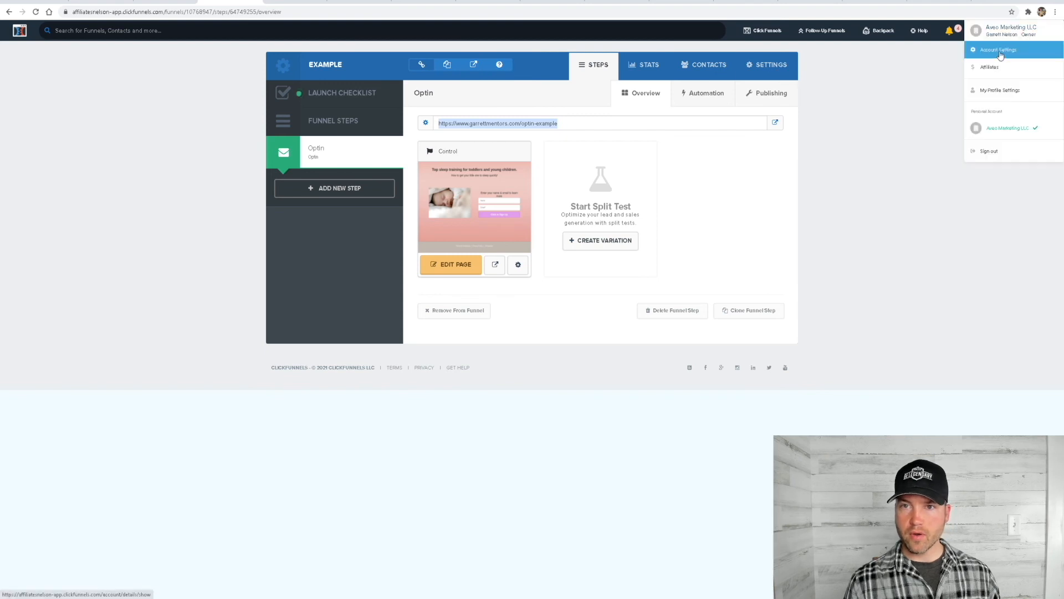
{"action": "left_click", "coordinate": [1001, 53]}
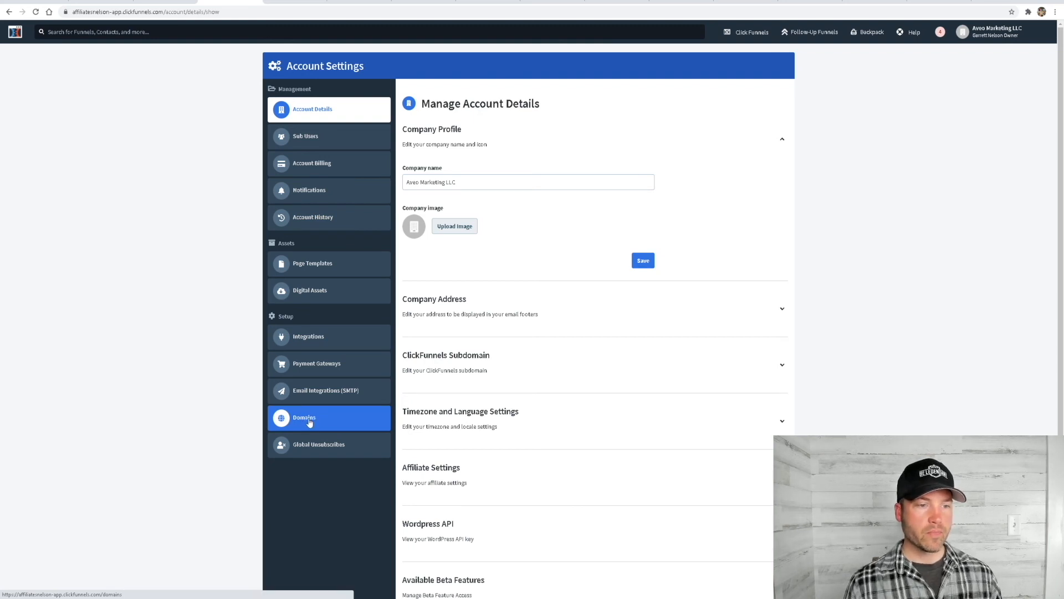
{"action": "left_click", "coordinate": [309, 422]}
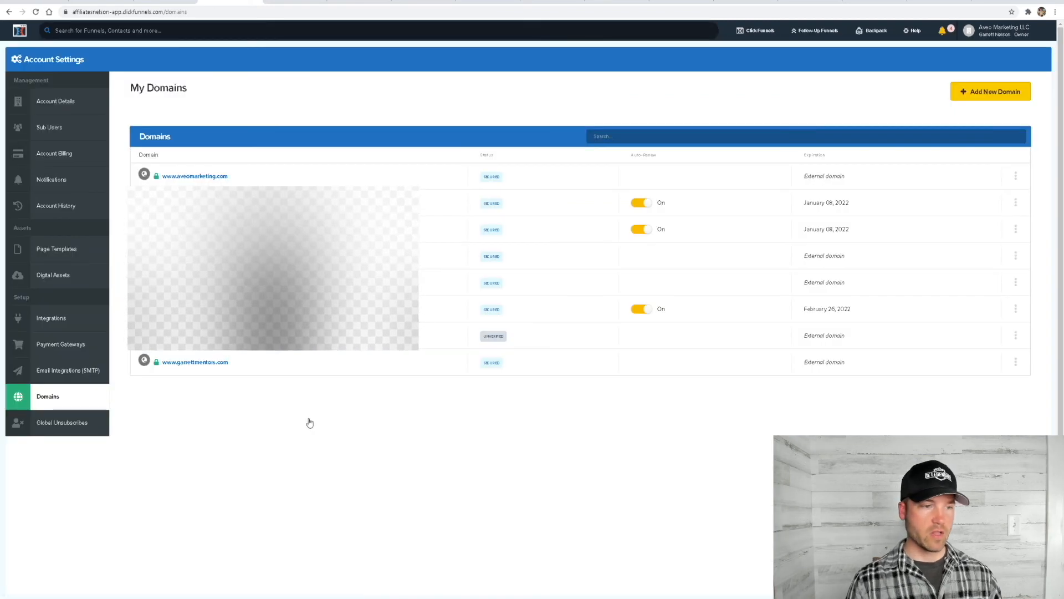
{"action": "left_click", "coordinate": [195, 364]}
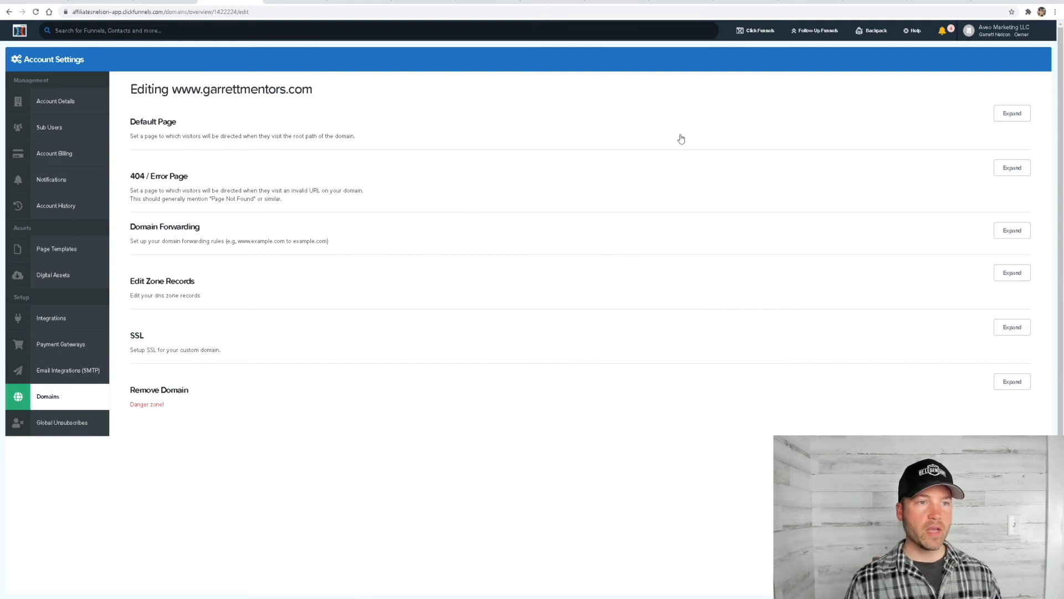
Set the domain's default root URL page to Example / Optin and save it
{"action": "left_click", "coordinate": [1009, 115]}
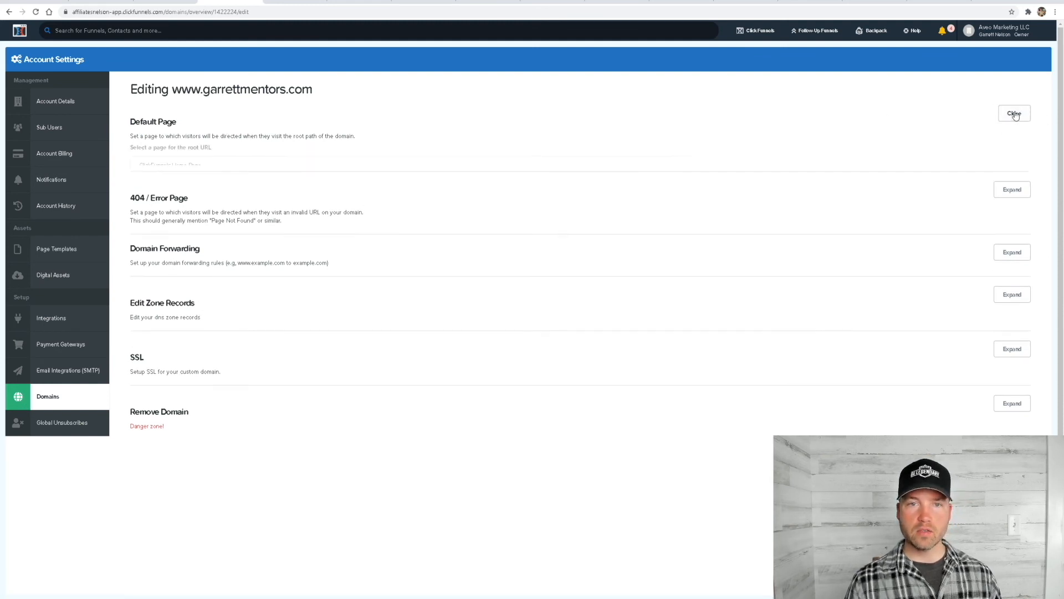
{"action": "left_click", "coordinate": [290, 164]}
{"action": "scroll", "coordinate": [410, 239], "scroll_direction": "down", "scroll_amount": 4}
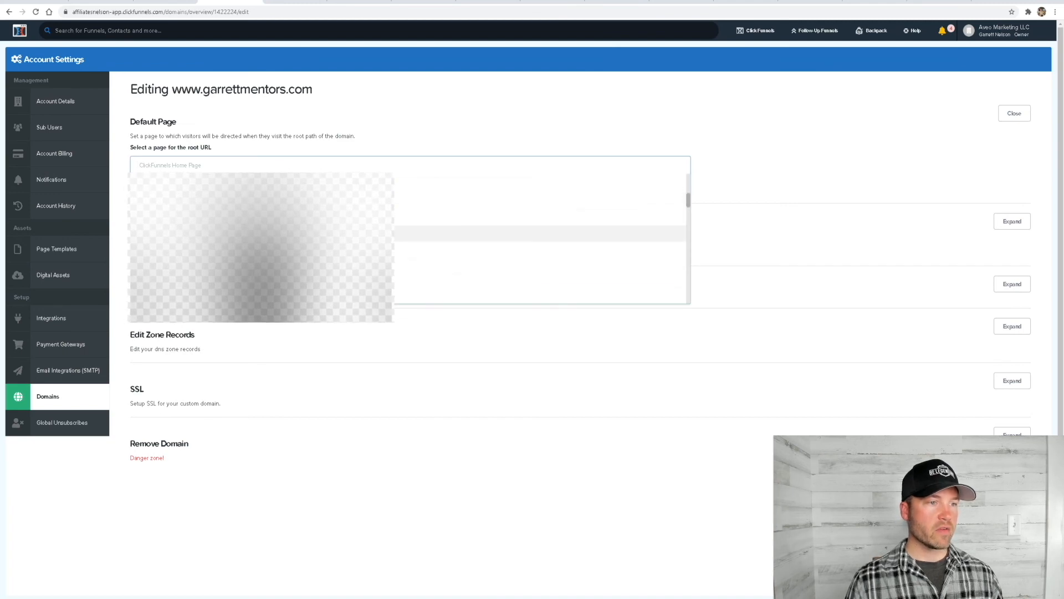
{"action": "scroll", "coordinate": [266, 231], "scroll_direction": "down", "scroll_amount": 3}
{"action": "scroll", "coordinate": [266, 232], "scroll_direction": "up", "scroll_amount": 5}
{"action": "left_click", "coordinate": [266, 259]}
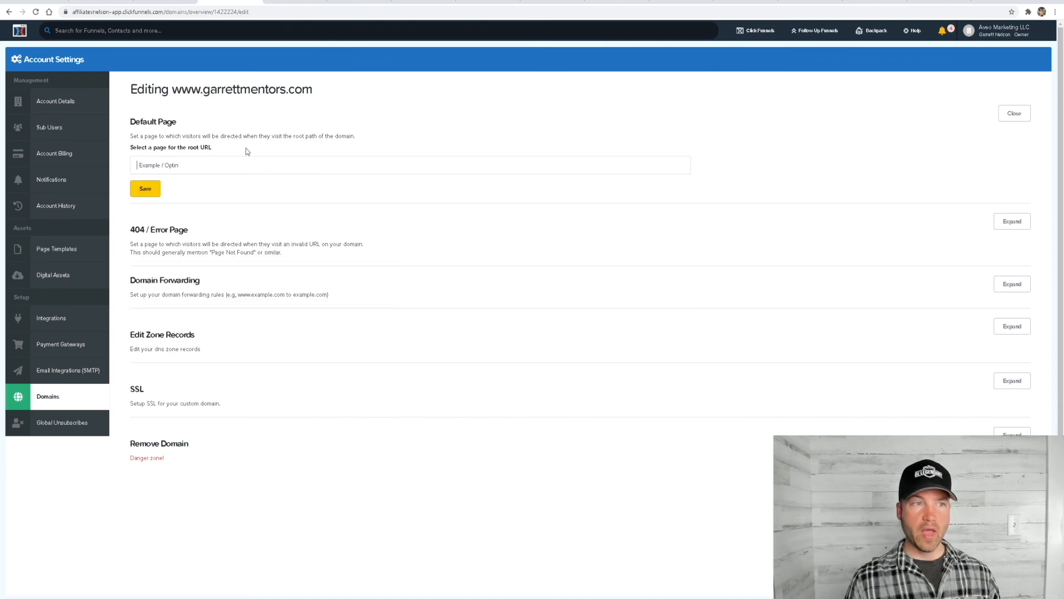
{"action": "left_click", "coordinate": [147, 193]}
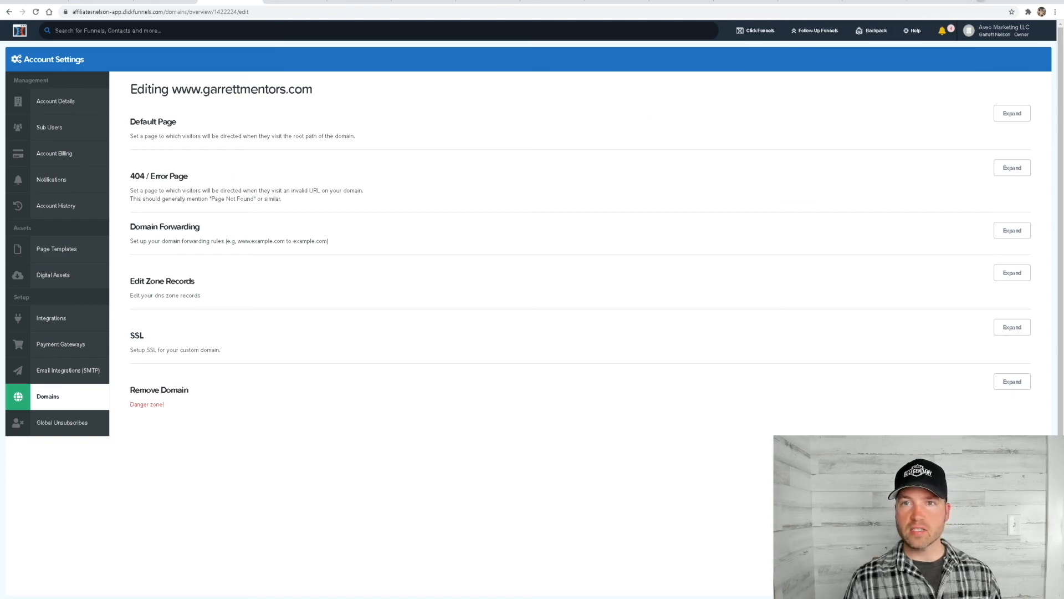
{"action": "left_click", "coordinate": [937, 7]}
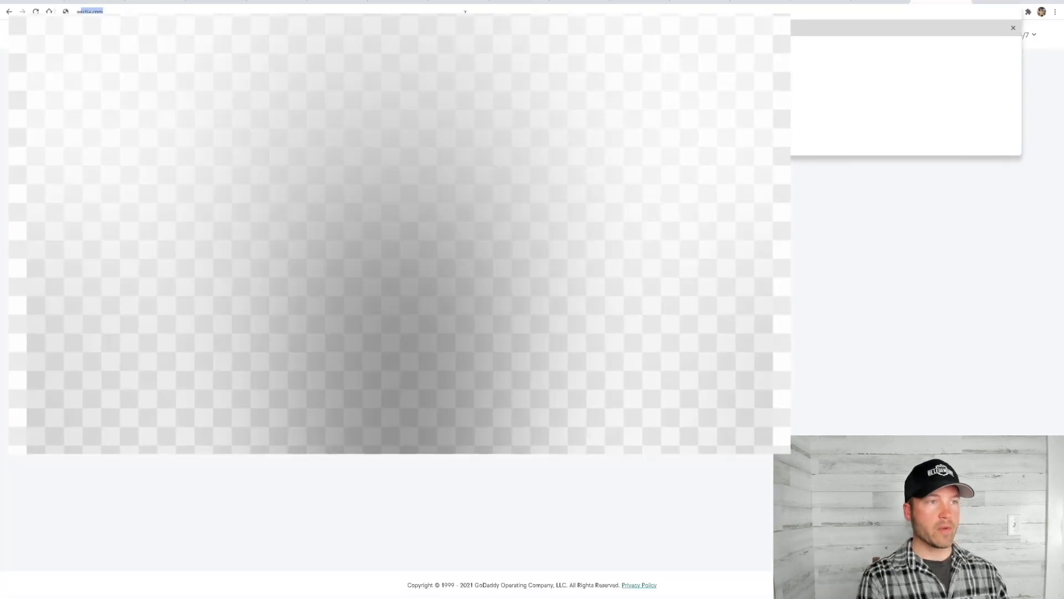
{"action": "left_click_drag", "start_coordinate": [97, 11], "coordinate": [466, 12]}
{"action": "type", "text": "www.garrettmentors.co"}
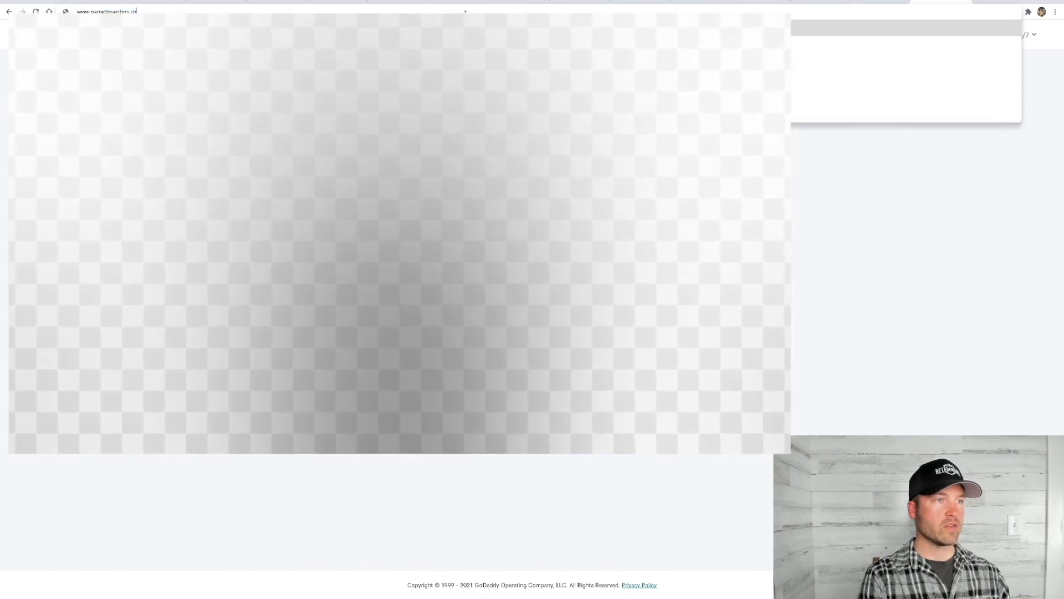
{"action": "key", "text": "Return"}
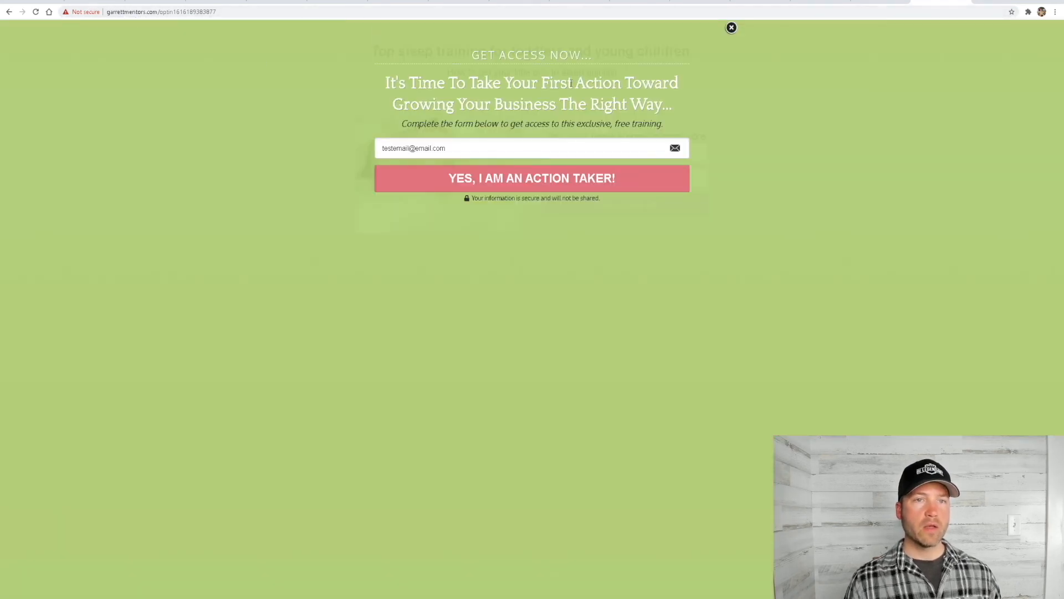
{"action": "left_click", "coordinate": [731, 30]}
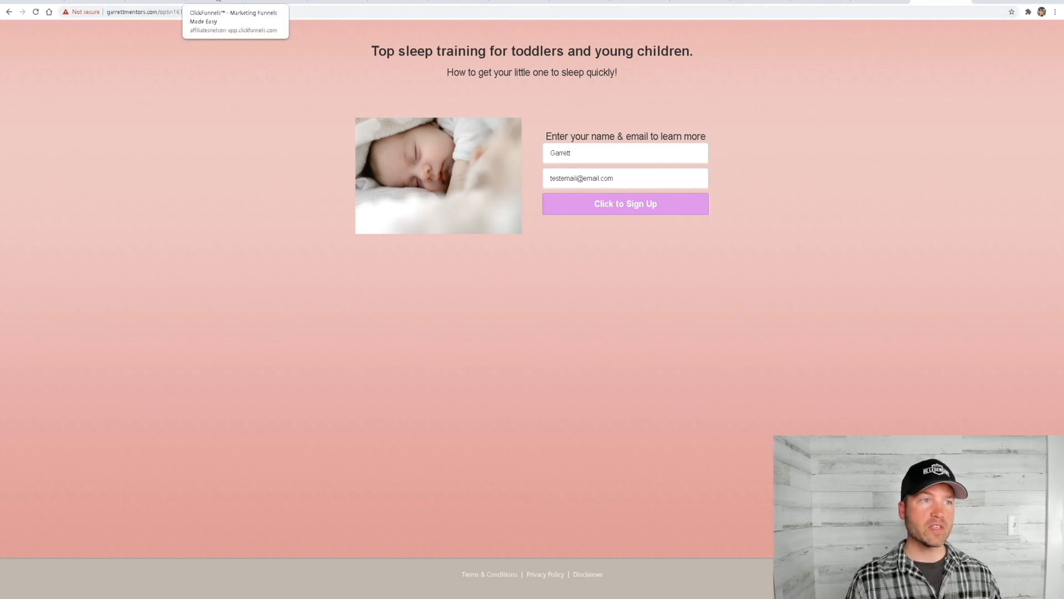
Switch back to ClickFunnels and return to the Optin step's overview in the Example funnel
{"action": "left_click", "coordinate": [219, 3]}
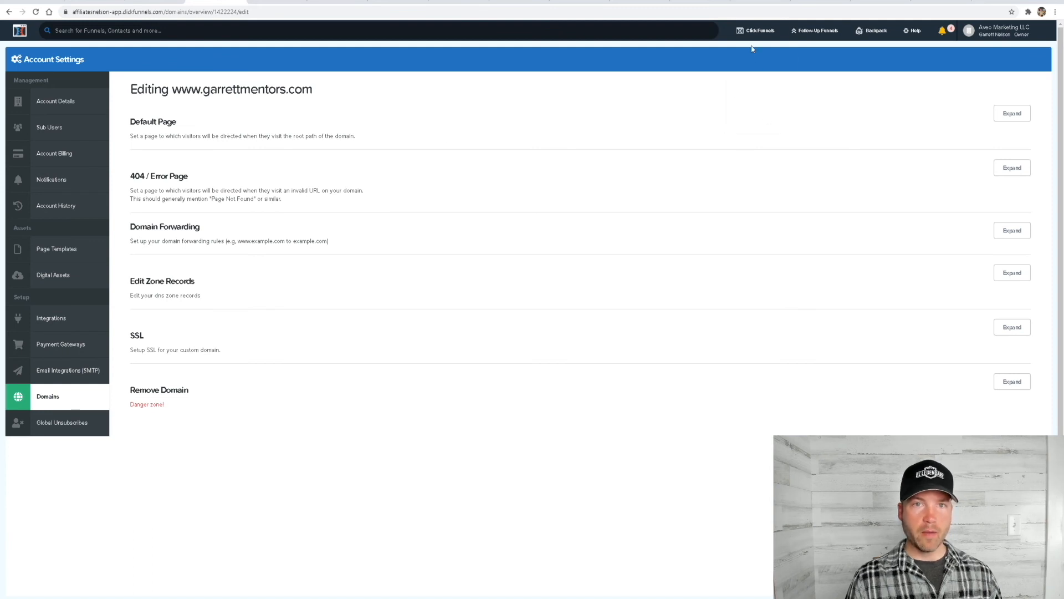
{"action": "mouse_move", "coordinate": [755, 30]}
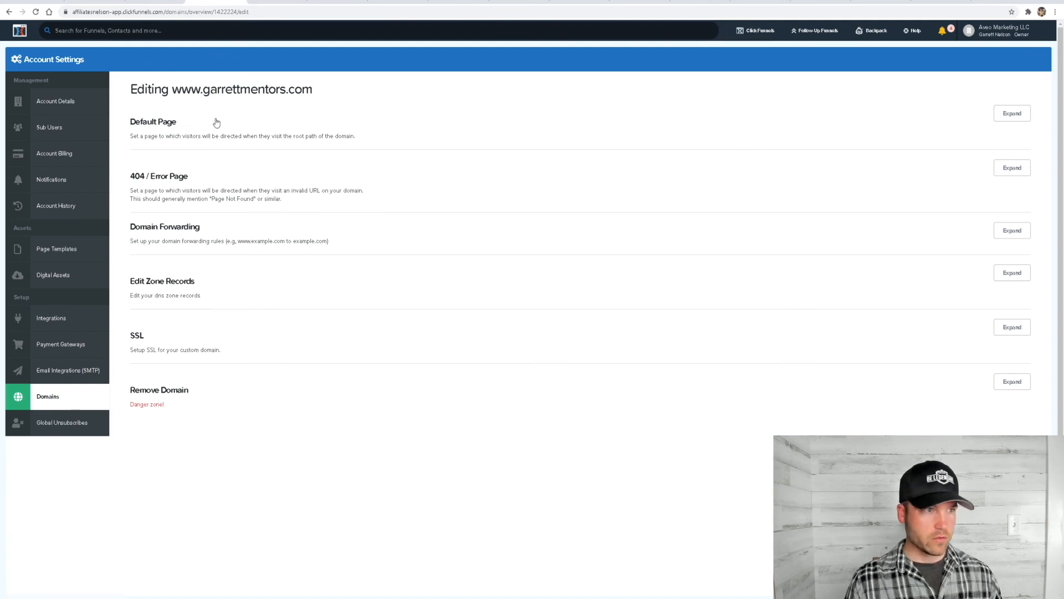
{"action": "left_click", "coordinate": [9, 12]}
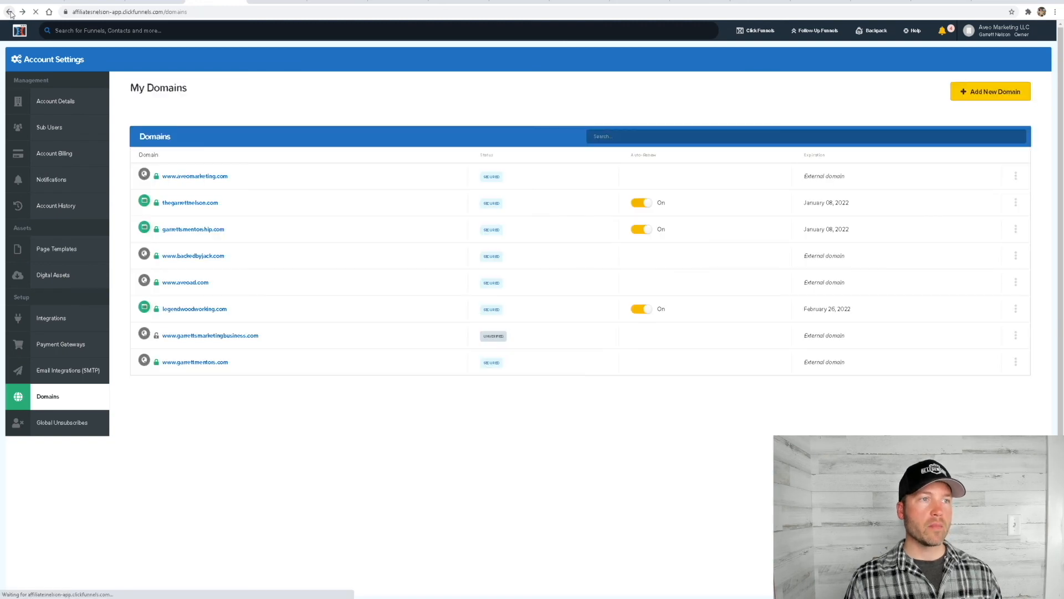
{"action": "left_click", "coordinate": [10, 12]}
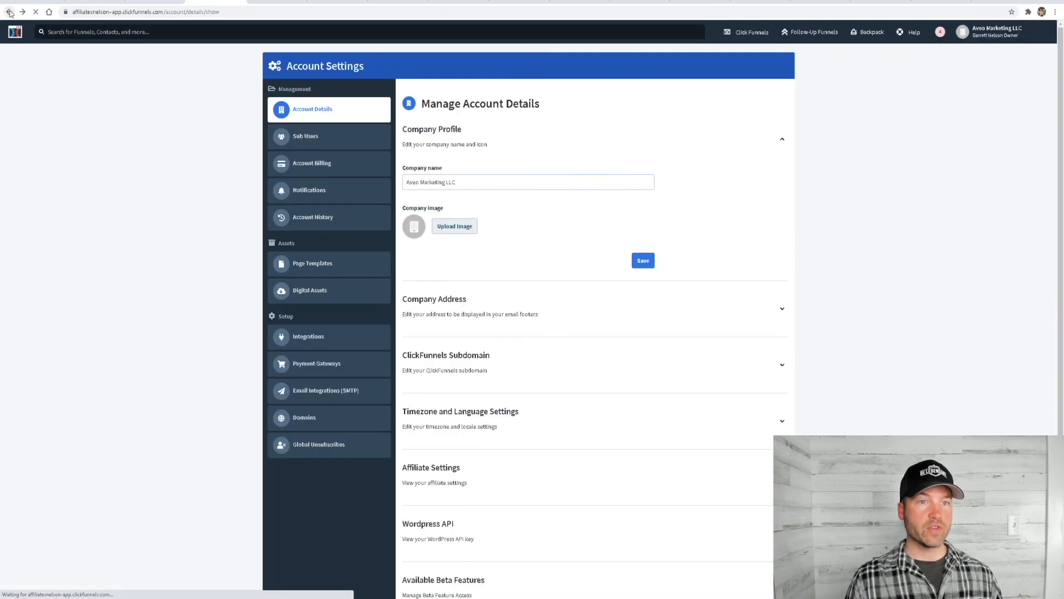
{"action": "left_click", "coordinate": [10, 12]}
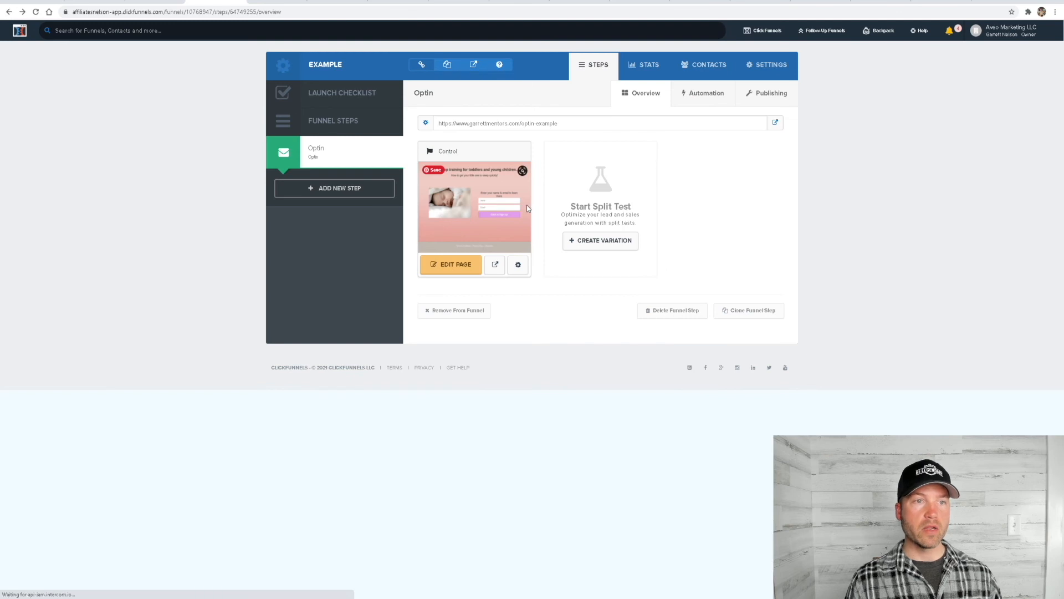
Edit the Optin page, set its pop-up's exit trigger to Don't Show On Exit and save the page
{"action": "left_click", "coordinate": [449, 264]}
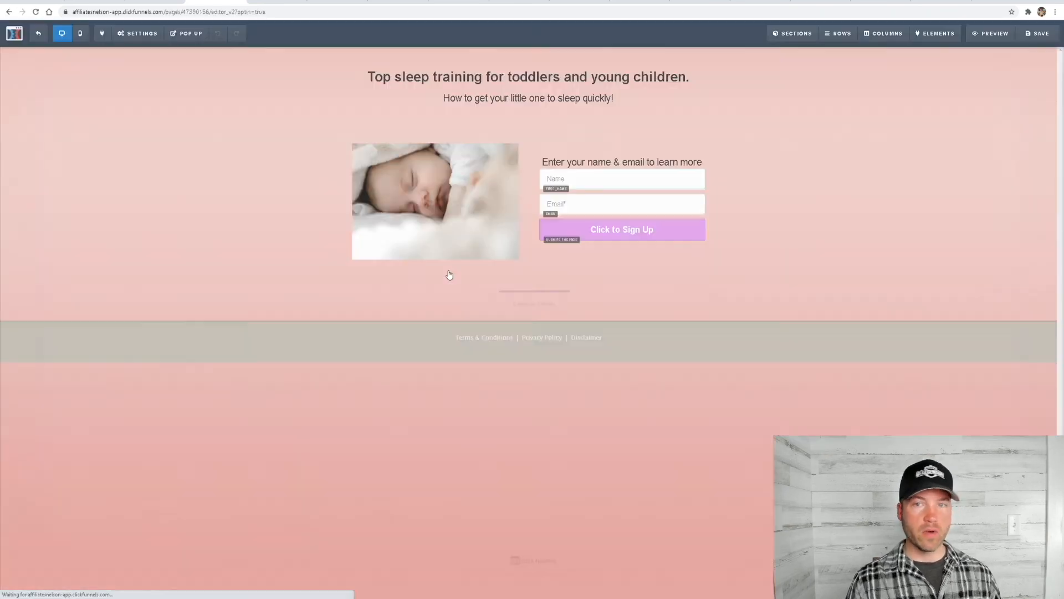
{"action": "mouse_move", "coordinate": [188, 37]}
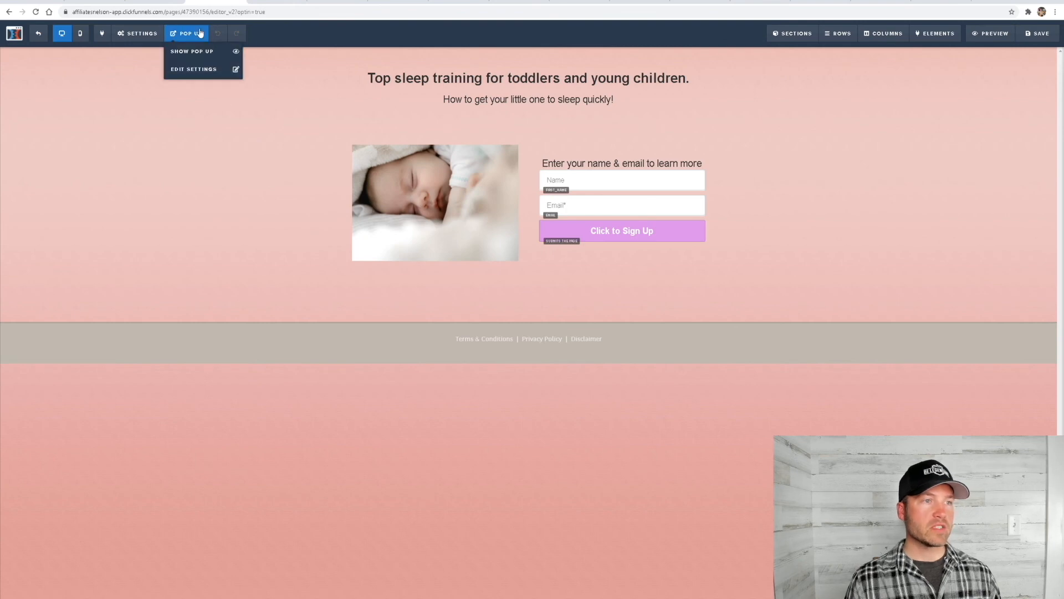
{"action": "left_click", "coordinate": [208, 73]}
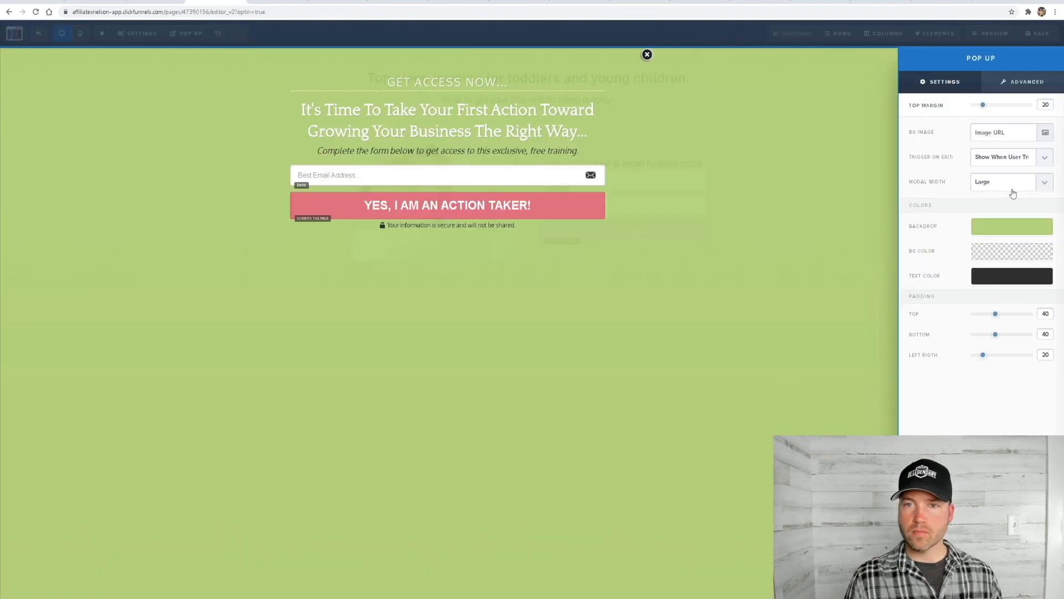
{"action": "left_click", "coordinate": [1006, 161]}
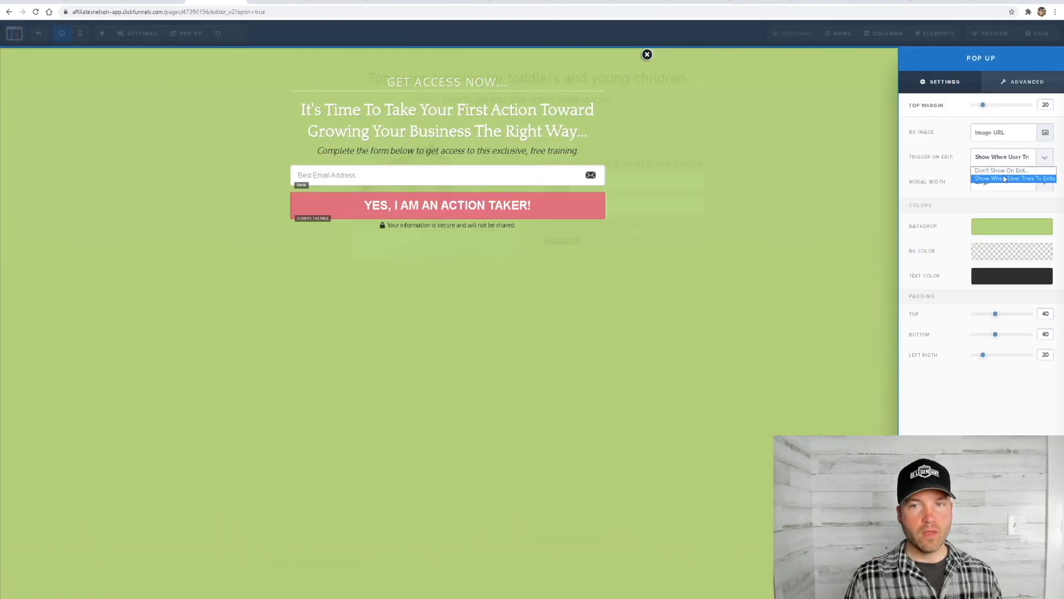
{"action": "left_click", "coordinate": [1002, 171]}
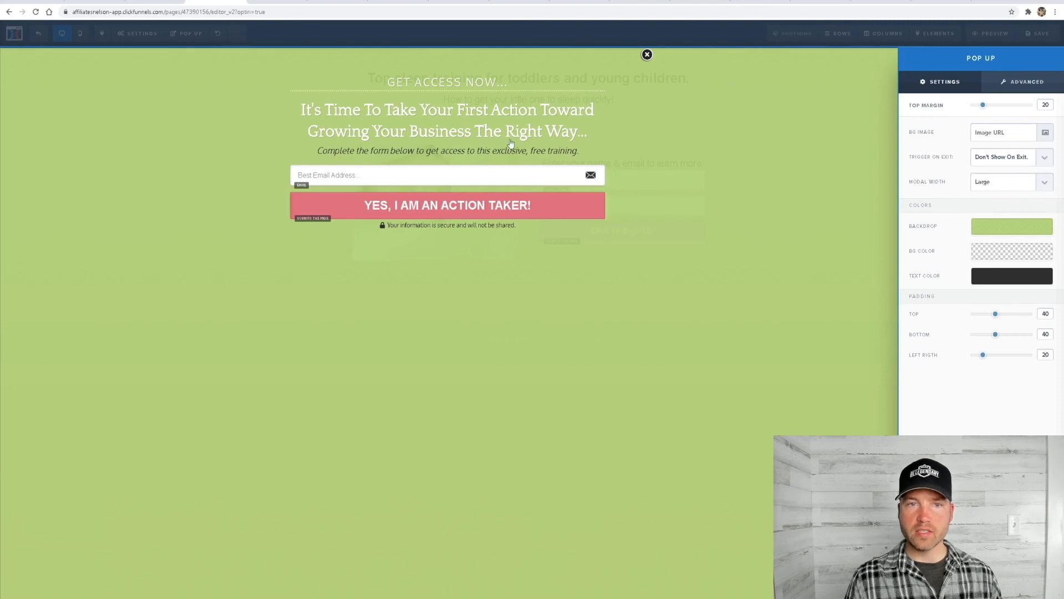
{"action": "left_click", "coordinate": [713, 122]}
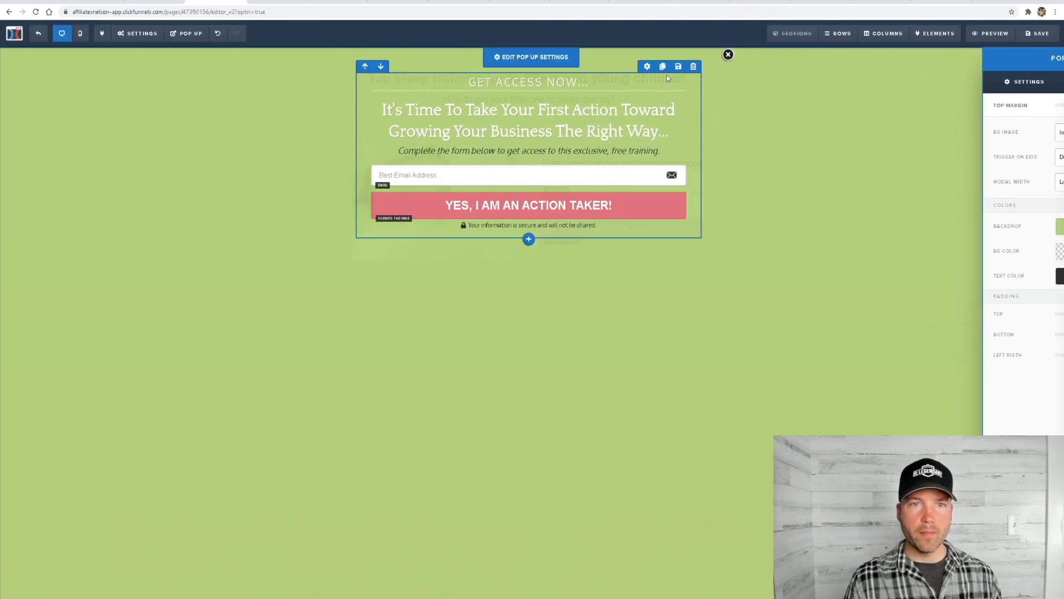
{"action": "left_click", "coordinate": [729, 54]}
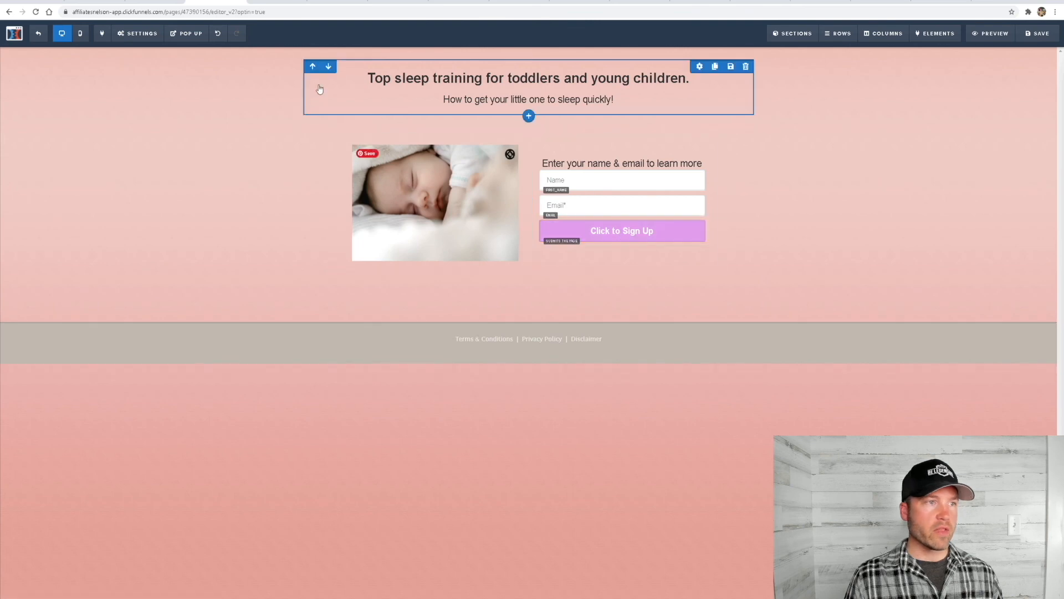
{"action": "left_click", "coordinate": [1036, 36]}
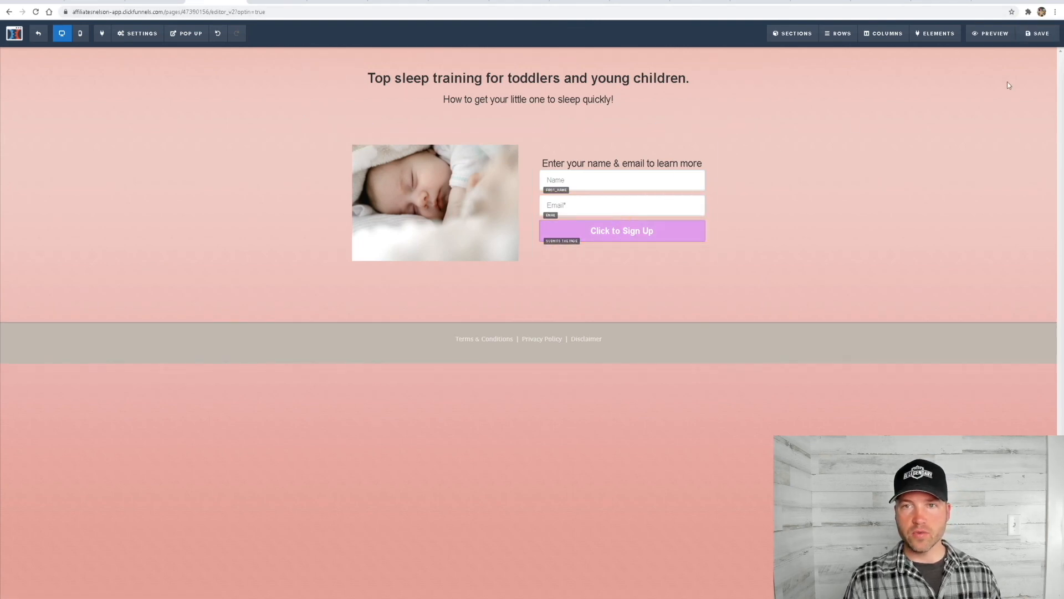
Preview the Optin page to check its exit behaviour, then exit the page editor
{"action": "left_click", "coordinate": [990, 34]}
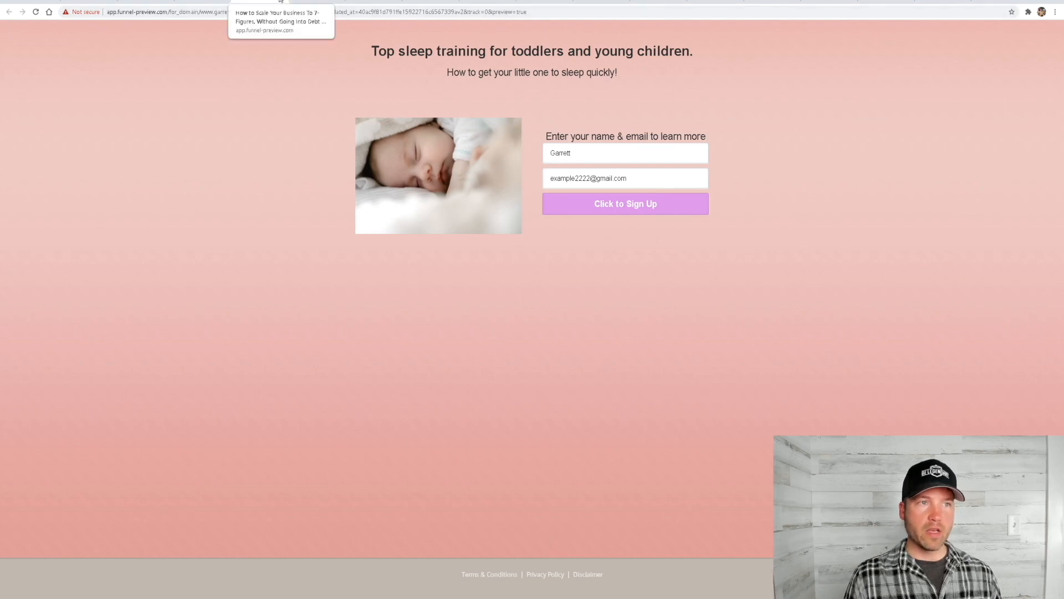
{"action": "left_click", "coordinate": [203, 2]}
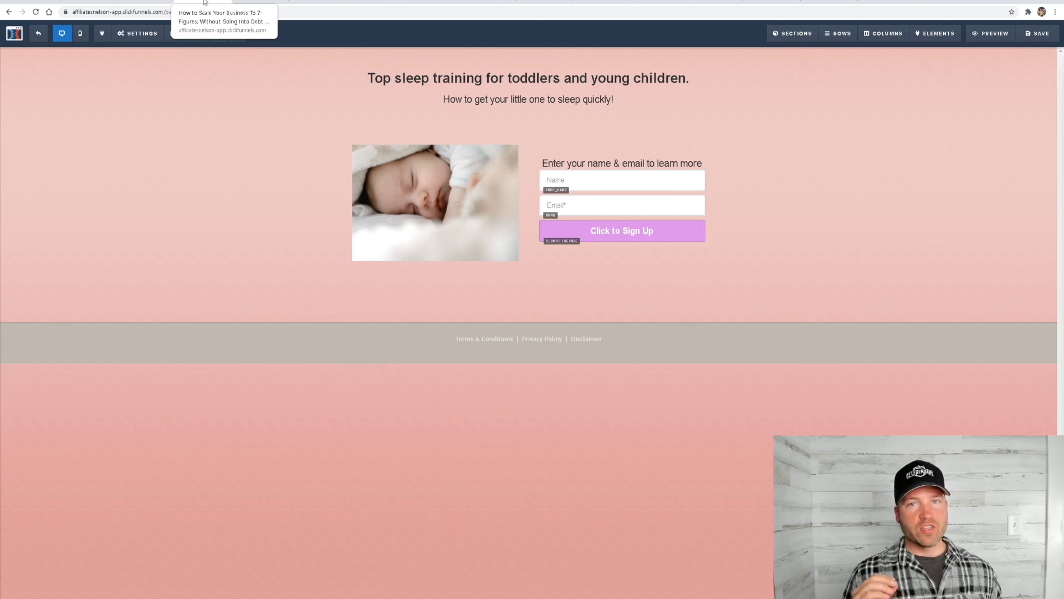
{"action": "left_click", "coordinate": [38, 34]}
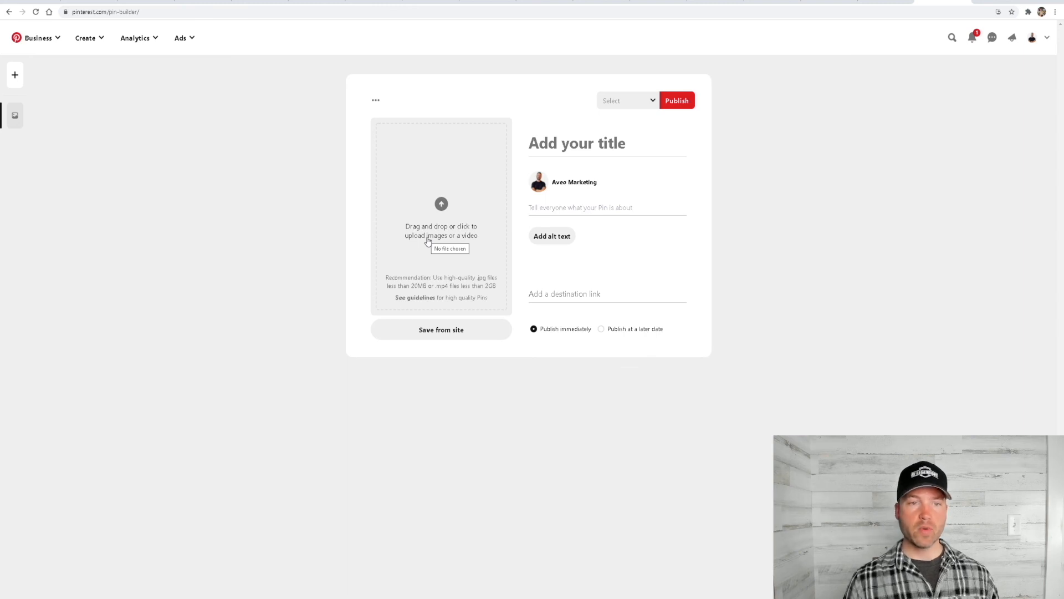
Create a new pin in Pinterest and title it "Sleep Training"
{"action": "left_click", "coordinate": [93, 39]}
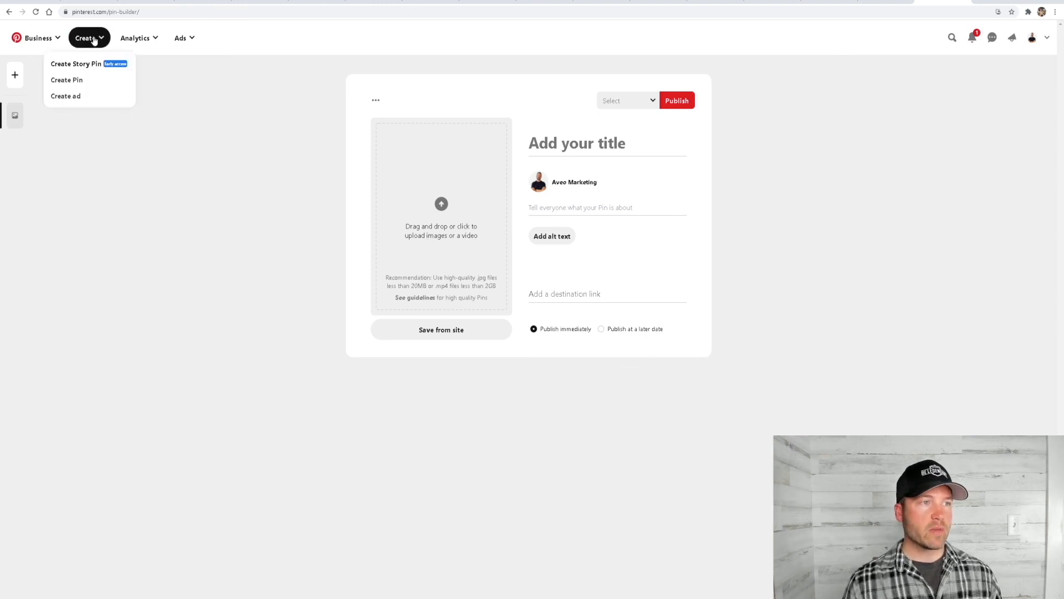
{"action": "left_click", "coordinate": [80, 81]}
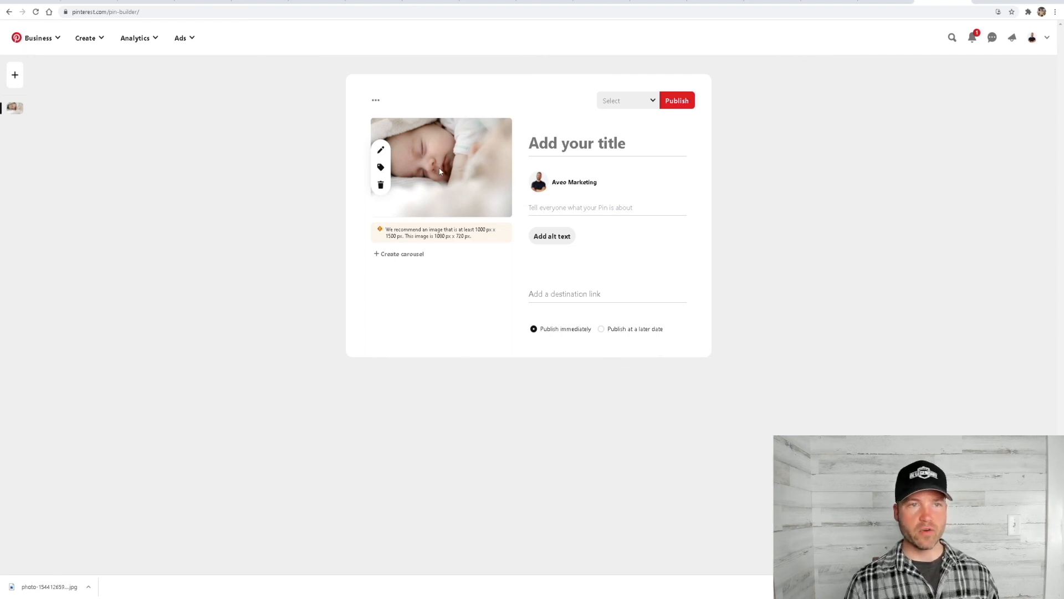
{"action": "left_click", "coordinate": [626, 146]}
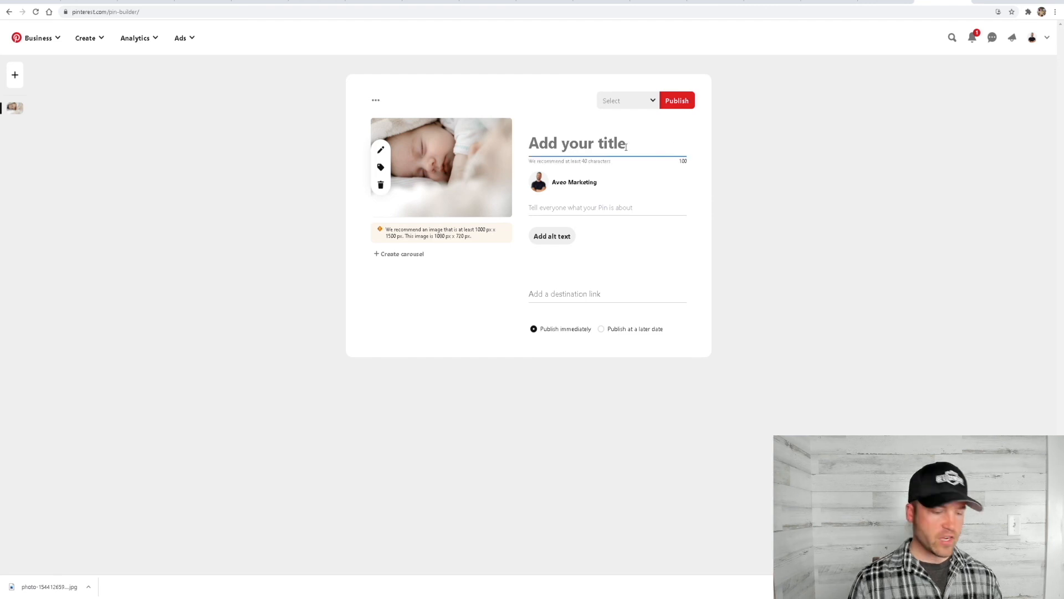
{"action": "type", "text": "Sleep"}
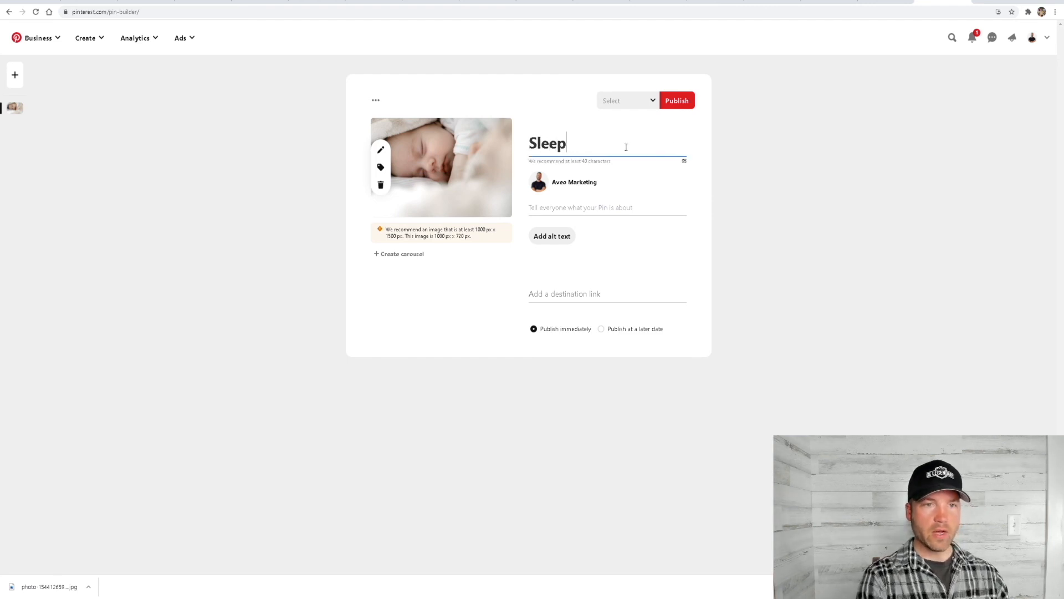
{"action": "type", "text": "t"}
{"action": "key", "text": "BackSpace"}
{"action": "type", "text": "Training"}
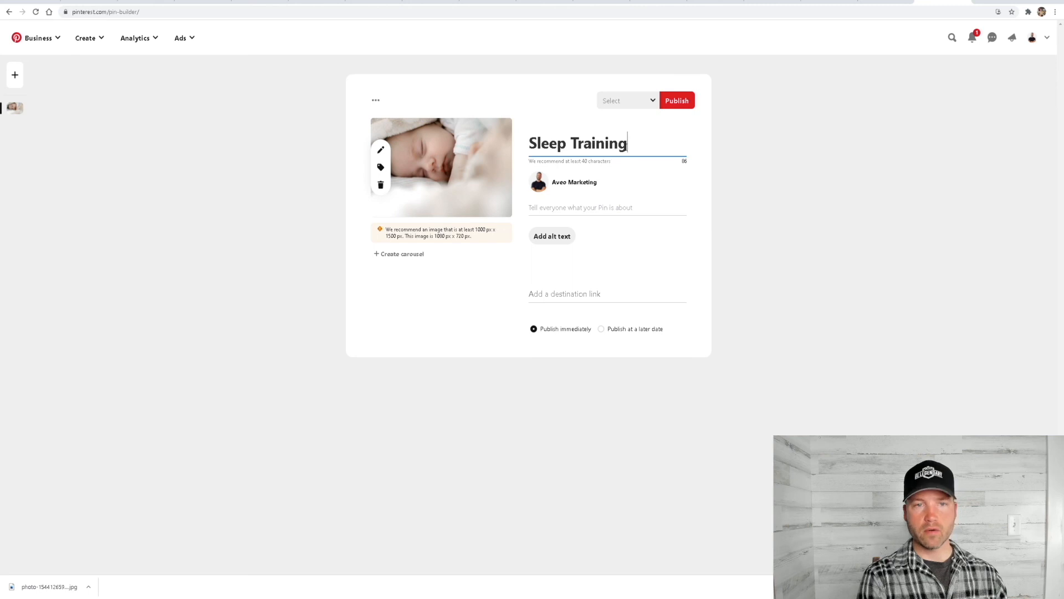
{"action": "left_click", "coordinate": [572, 208]}
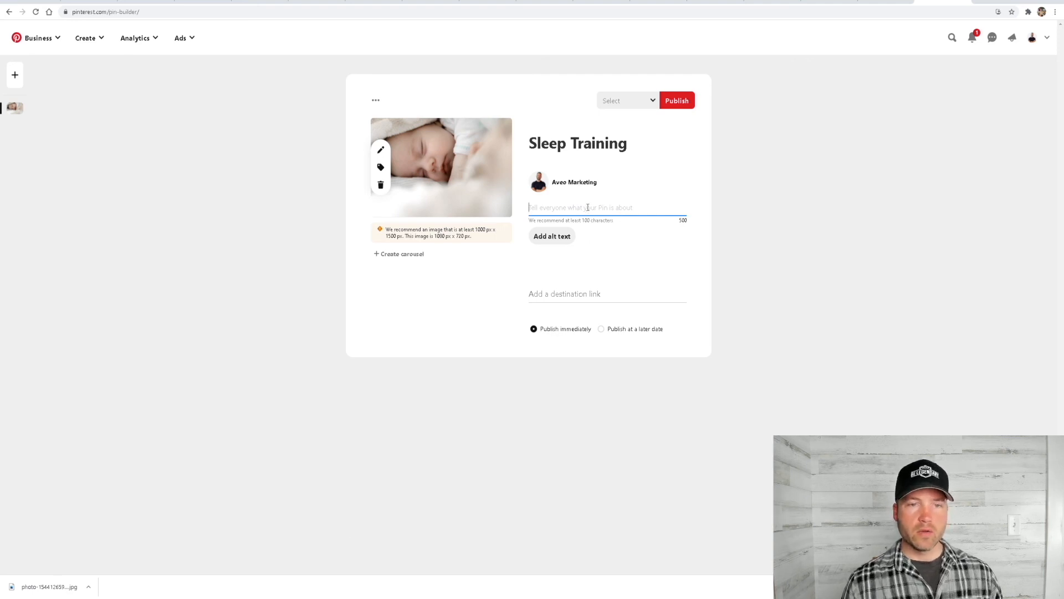
{"action": "left_click", "coordinate": [557, 294]}
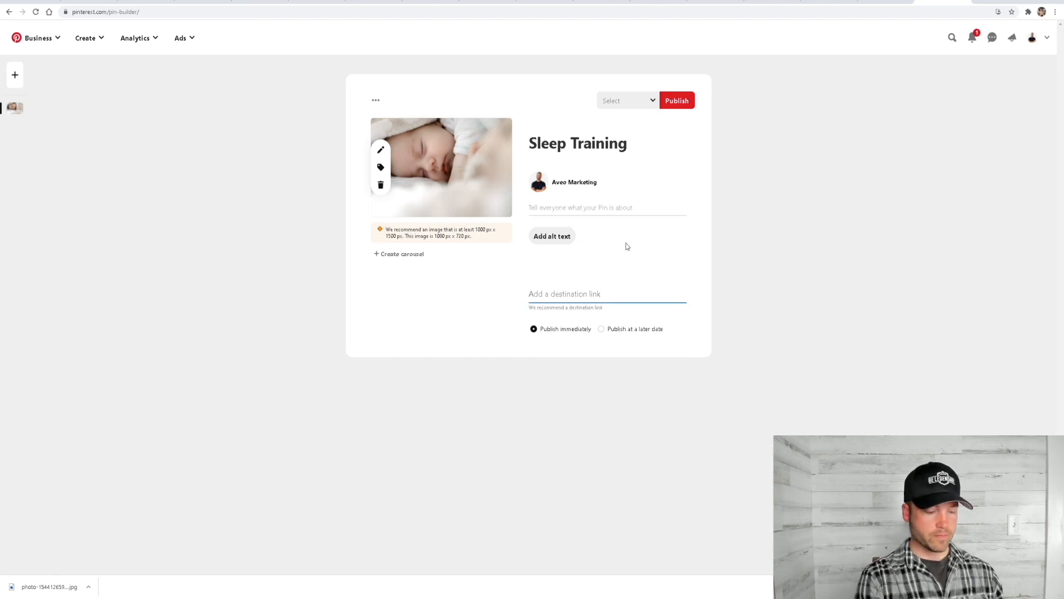
{"action": "type", "text": "www.garrett"}
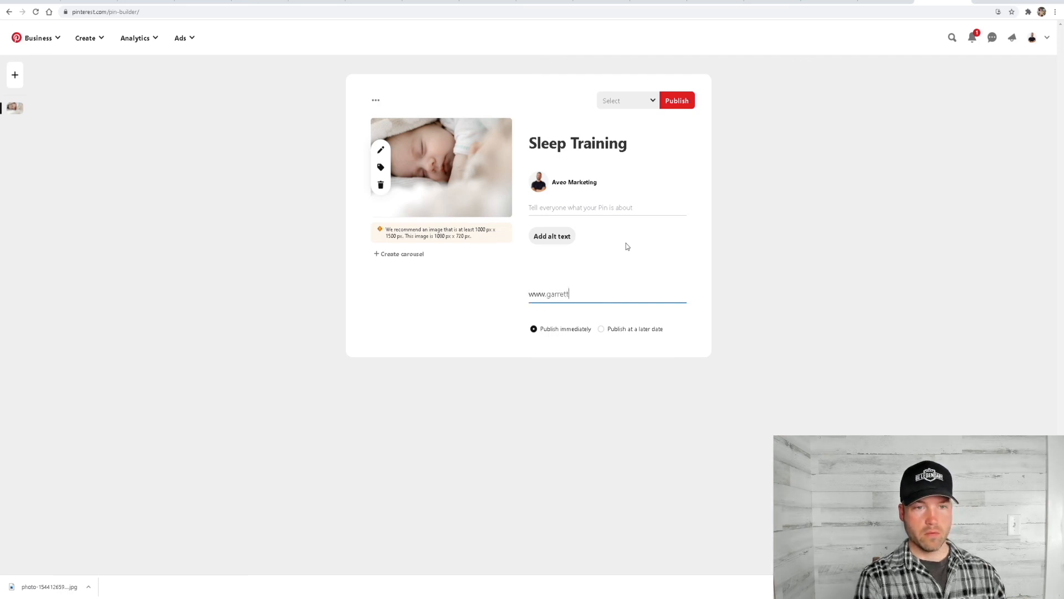
{"action": "type", "text": "mentors.com"}
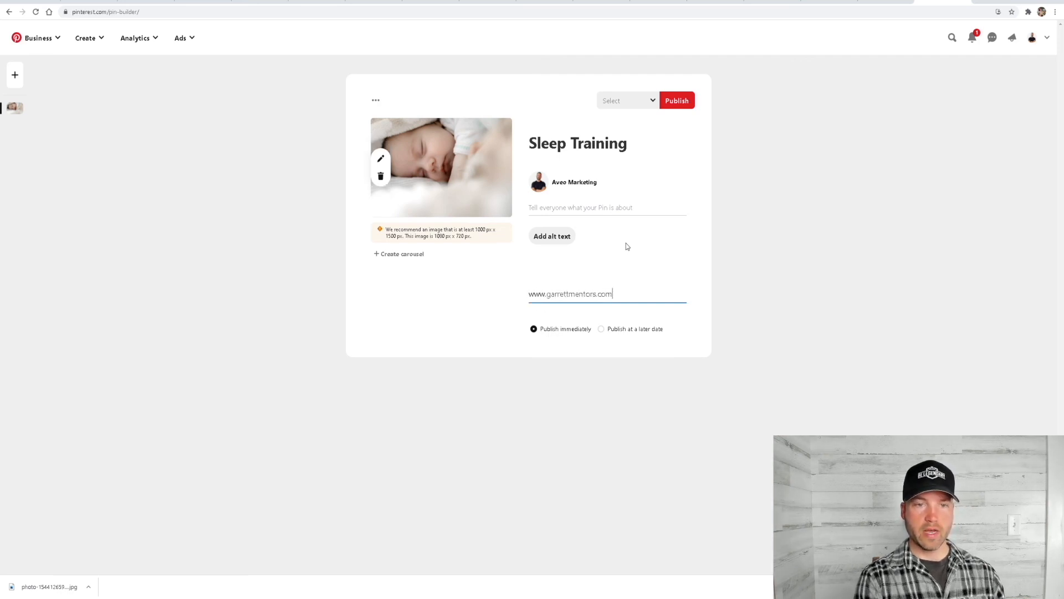
{"action": "left_click", "coordinate": [721, 251]}
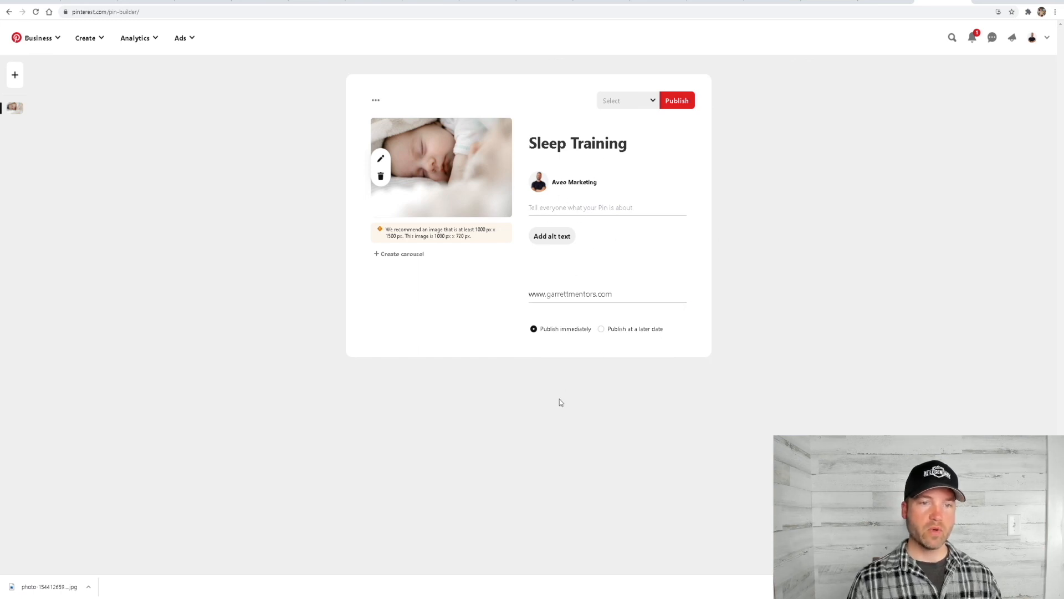
{"action": "left_click", "coordinate": [673, 103]}
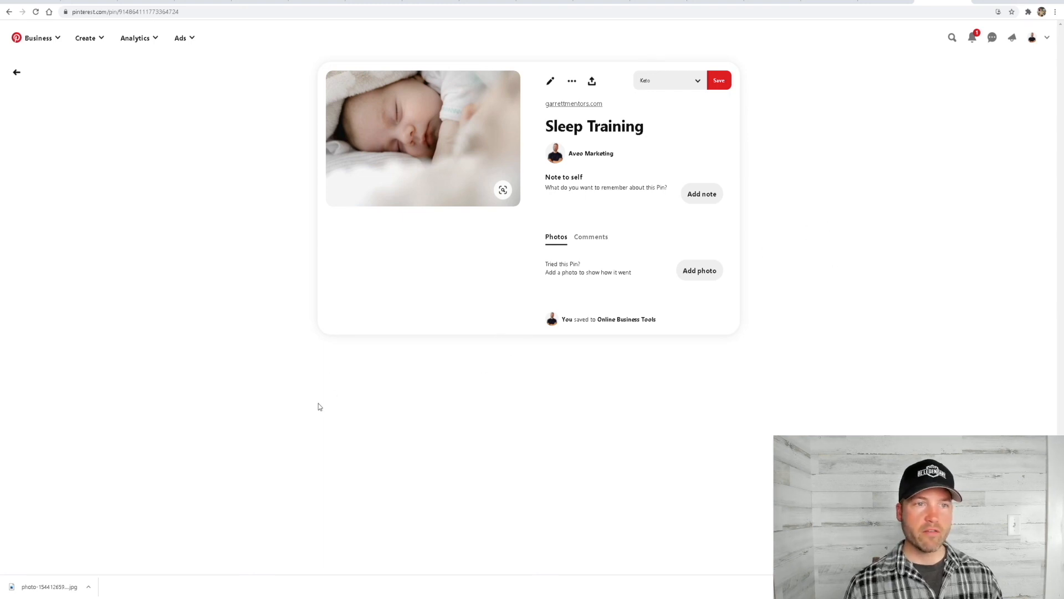
Open the published pin's destination link, dismiss the optin pop-up to check the landing page, and return to the pin
{"action": "mouse_move", "coordinate": [403, 148]}
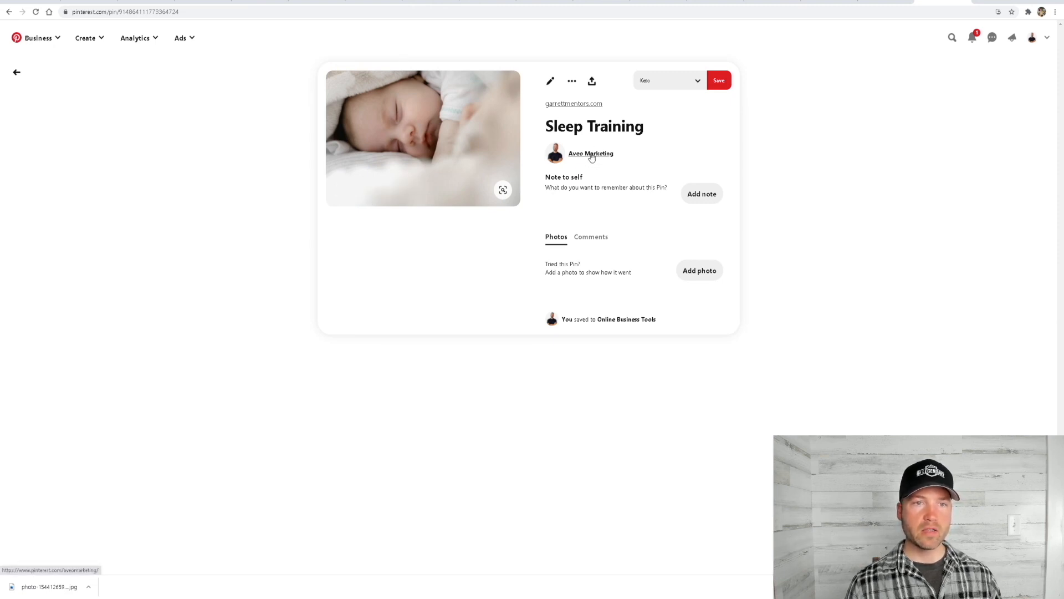
{"action": "mouse_move", "coordinate": [366, 192]}
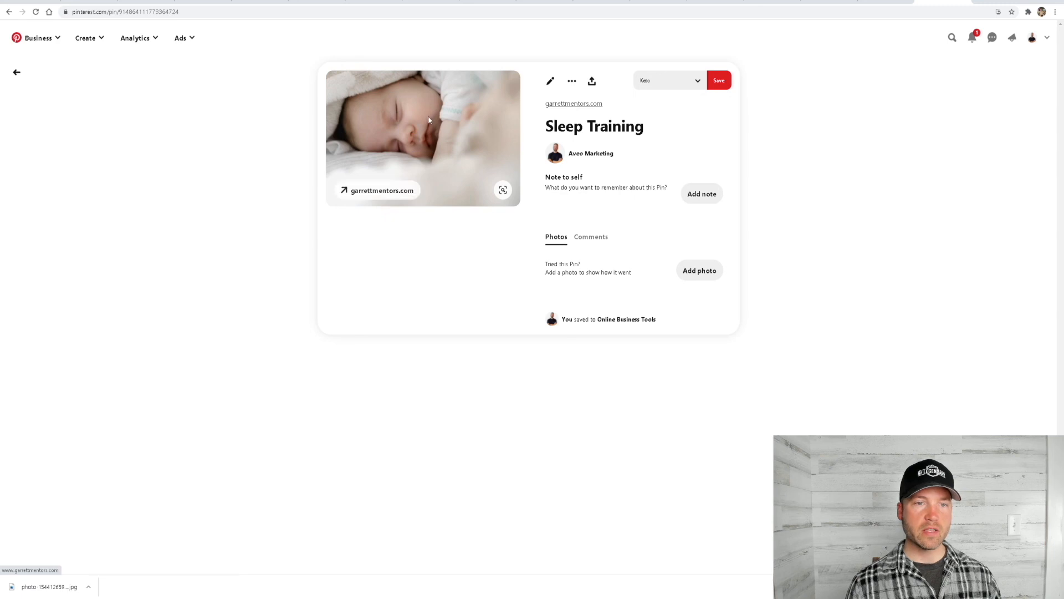
{"action": "left_click", "coordinate": [389, 191]}
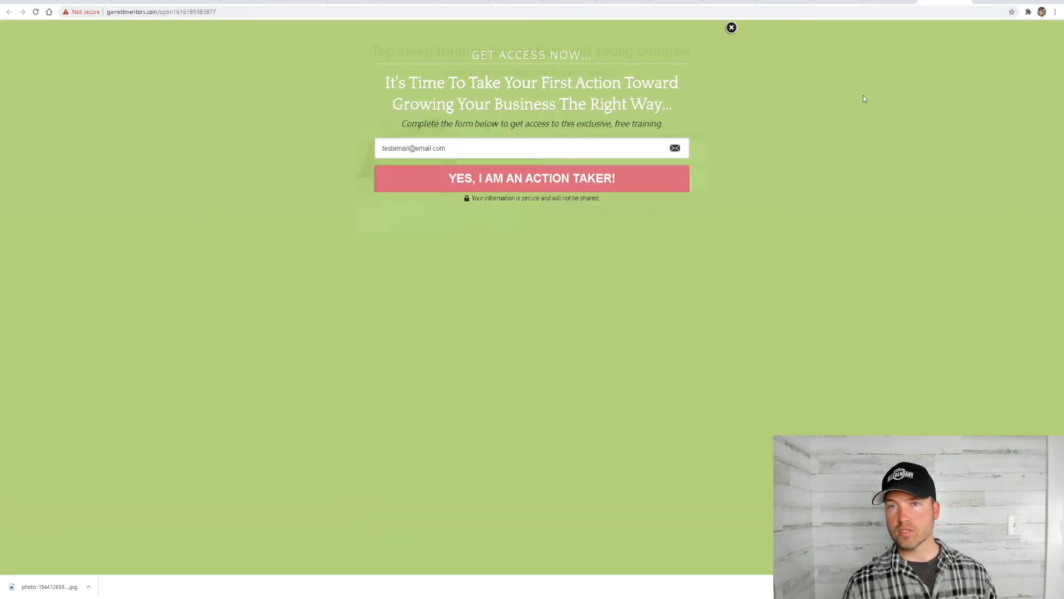
{"action": "left_click", "coordinate": [732, 29]}
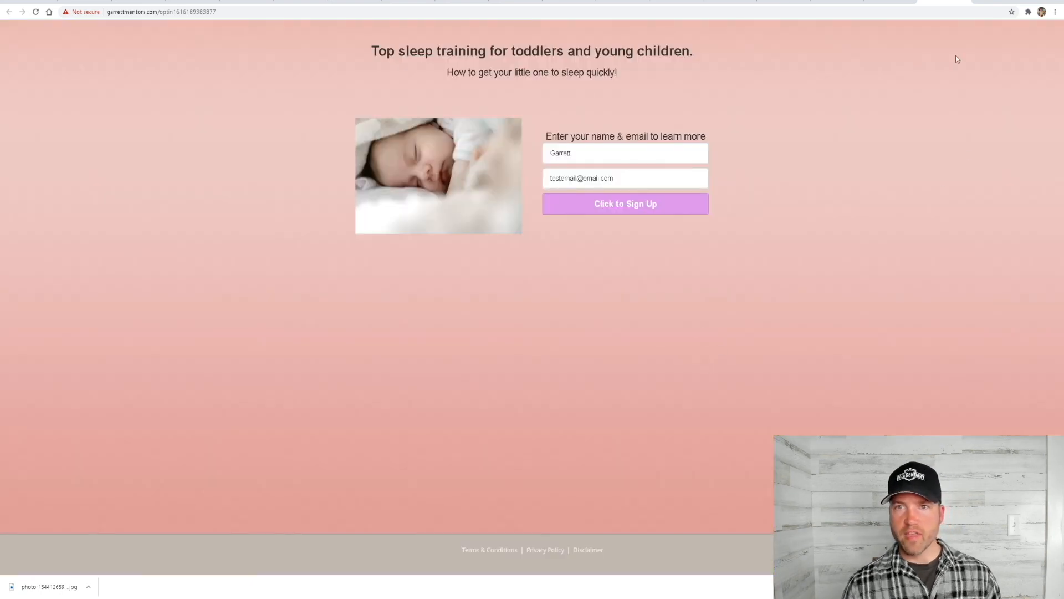
{"action": "left_click", "coordinate": [967, 1]}
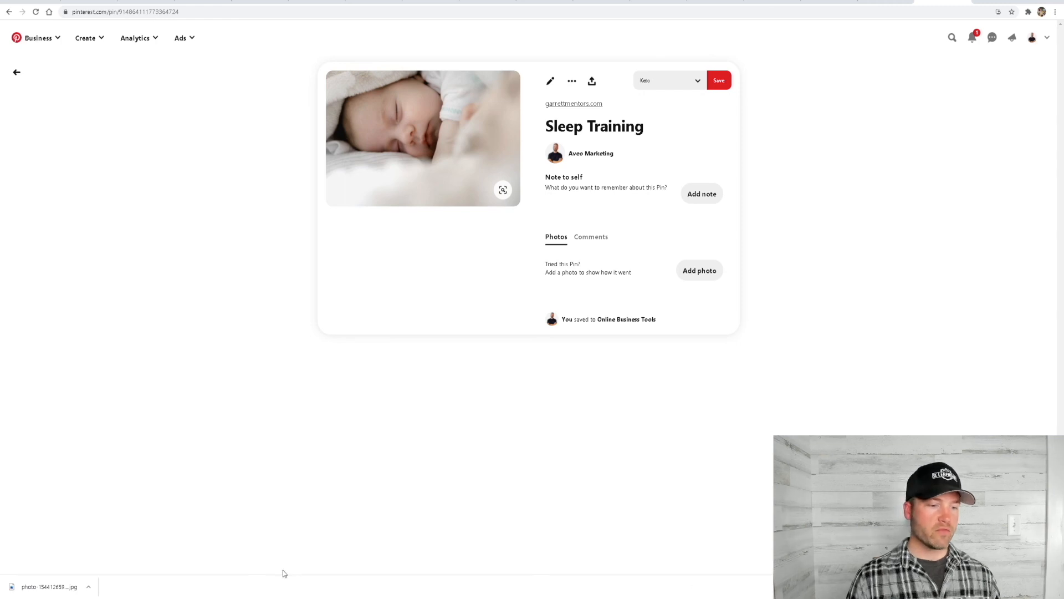
Switch to Streamlabs OBS and activate the Talking Head scene
{"action": "key", "text": "alt+Tab"}
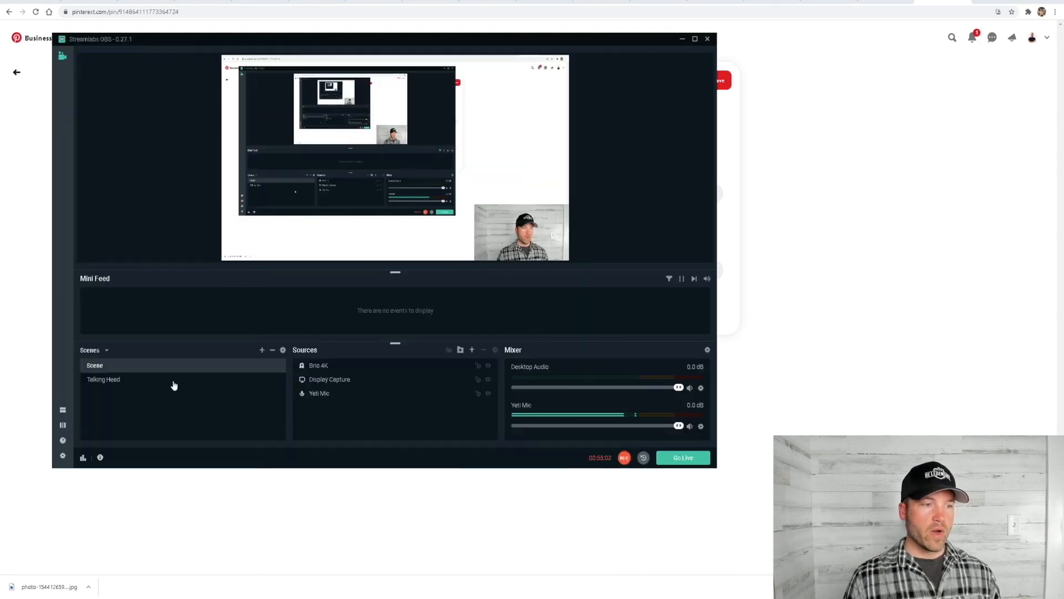
{"action": "left_click", "coordinate": [111, 380]}
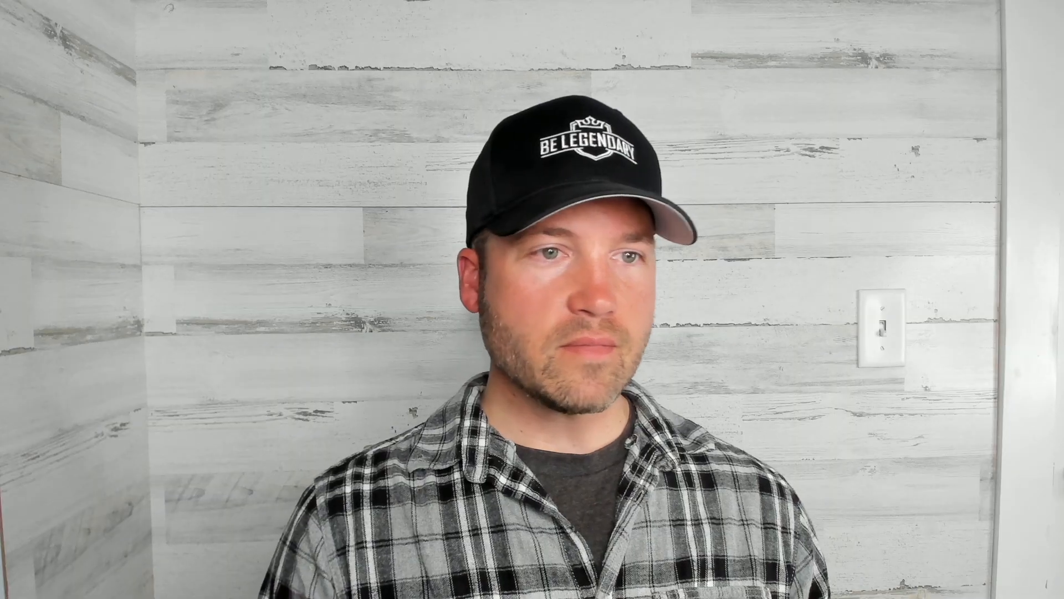